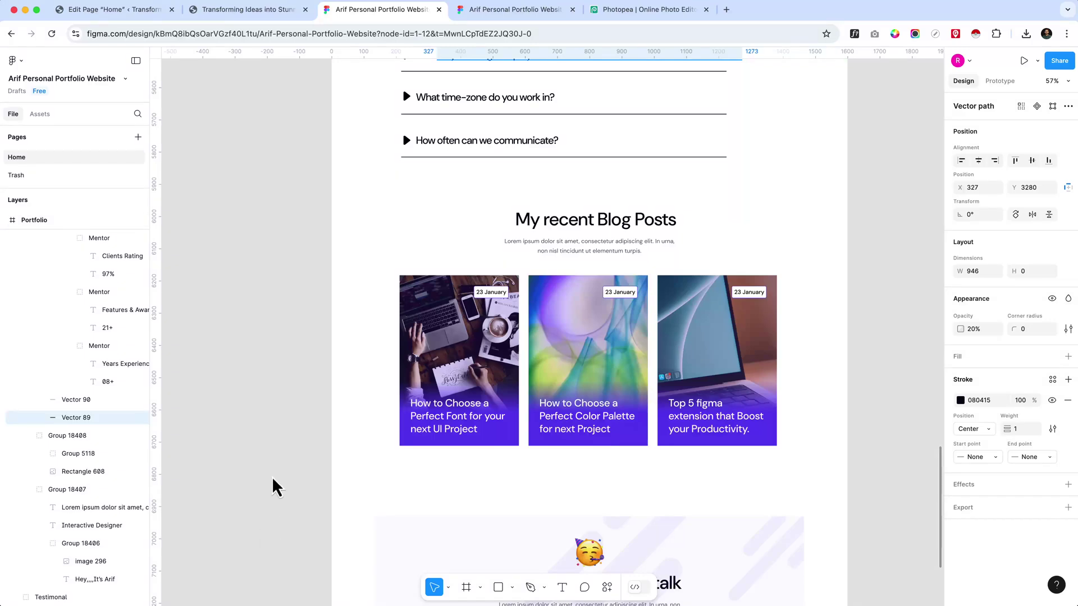
Step: Review the "My recent Blog Posts" section in the Figma design, and return to the Home page in the WordPress editor
{"action": "scroll", "coordinate": [588, 365], "scroll_direction": "up", "scroll_amount": 1}
{"action": "scroll", "coordinate": [589, 440], "scroll_direction": "up", "scroll_amount": 3}
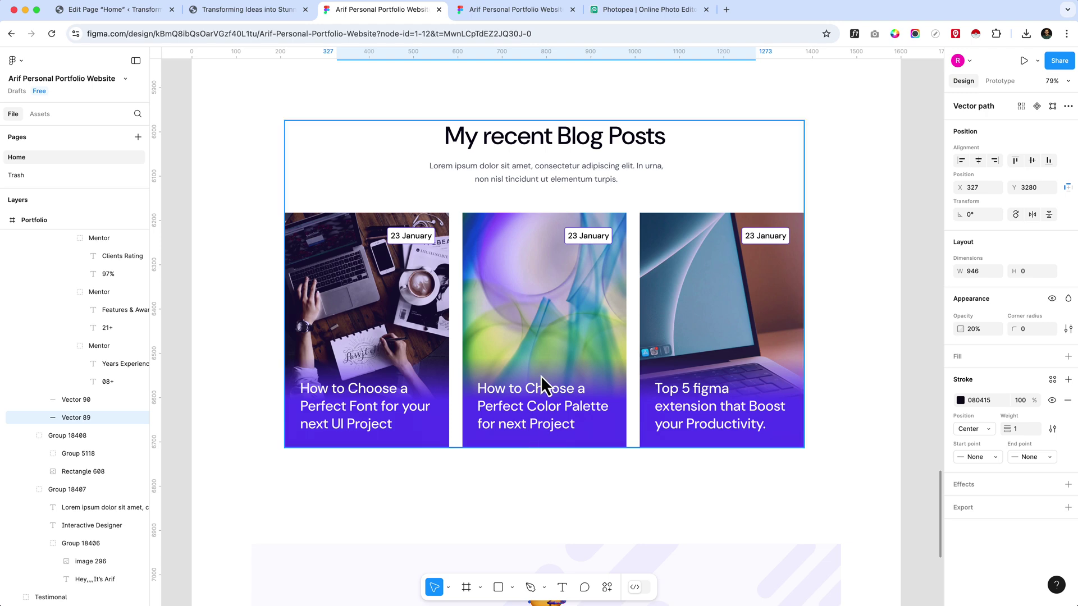
{"action": "scroll", "coordinate": [542, 358], "scroll_direction": "down", "scroll_amount": 5}
{"action": "scroll", "coordinate": [542, 357], "scroll_direction": "up", "scroll_amount": 10}
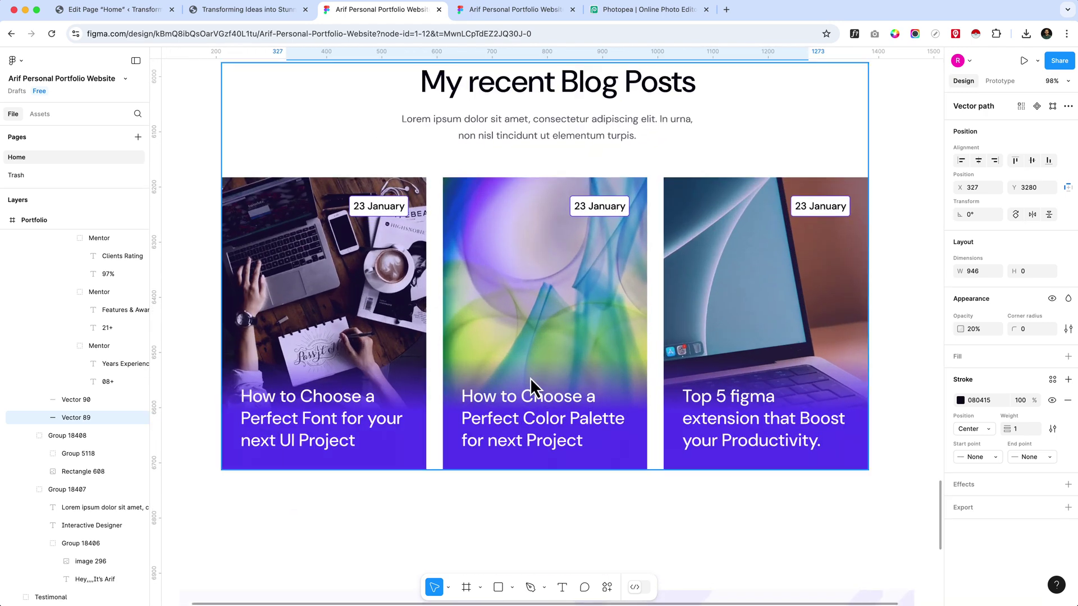
{"action": "left_click", "coordinate": [137, 12]}
{"action": "left_click", "coordinate": [475, 430]}
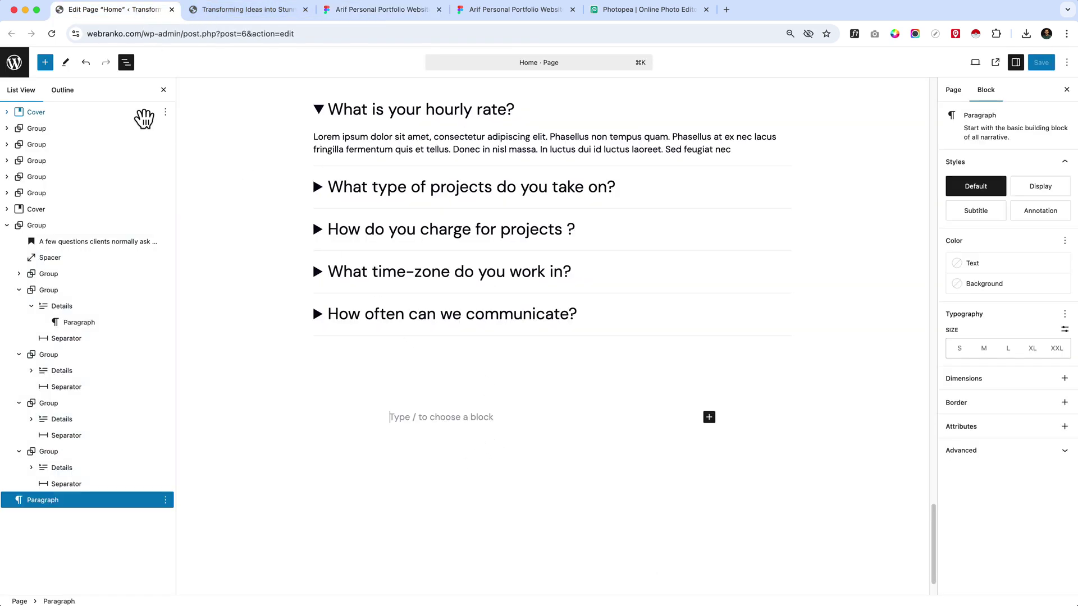
Step: Open the WordPress admin in a new browser tab and go to the list of all posts
{"action": "left_click", "coordinate": [14, 63], "text": "super"}
{"action": "left_click_drag", "start_coordinate": [250, 7], "coordinate": [181, 22]}
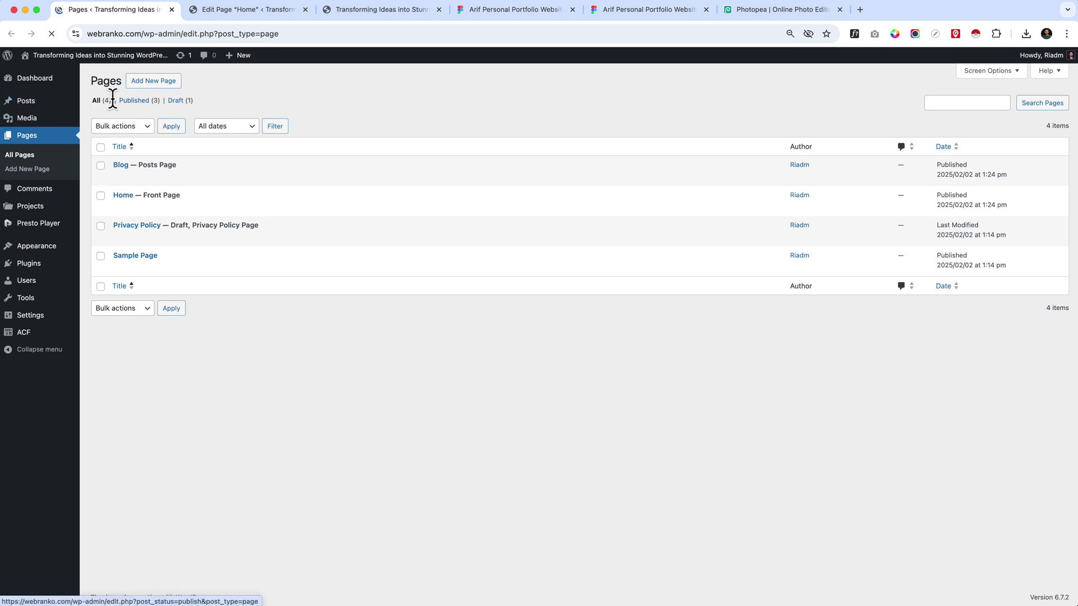
{"action": "left_click", "coordinate": [62, 109]}
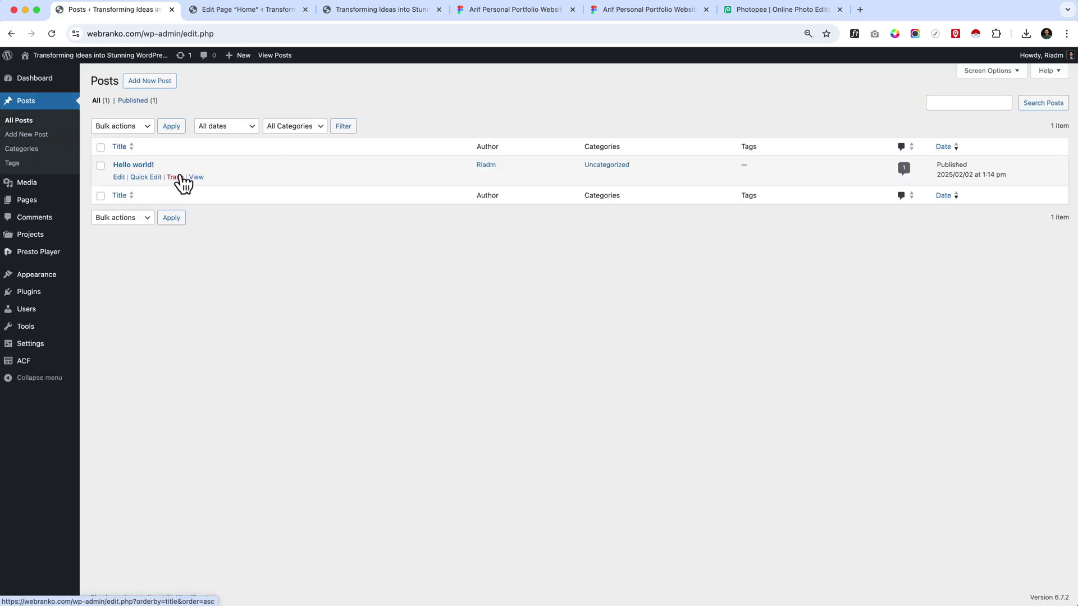
Step: Move the "Hello world!" post to the trash and delete it permanently
{"action": "left_click", "coordinate": [175, 178]}
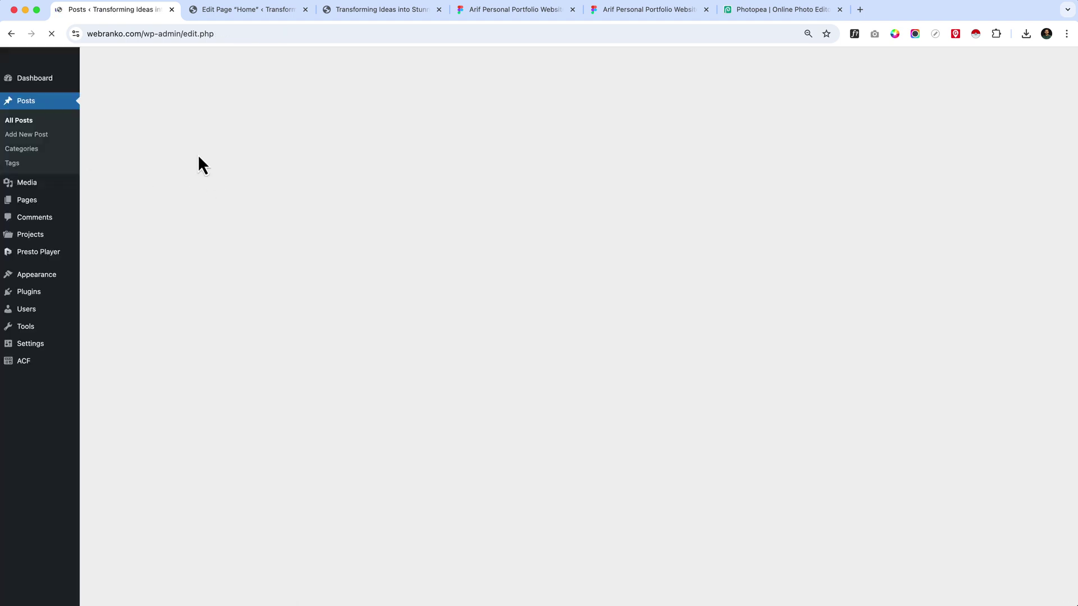
{"action": "left_click", "coordinate": [142, 128]}
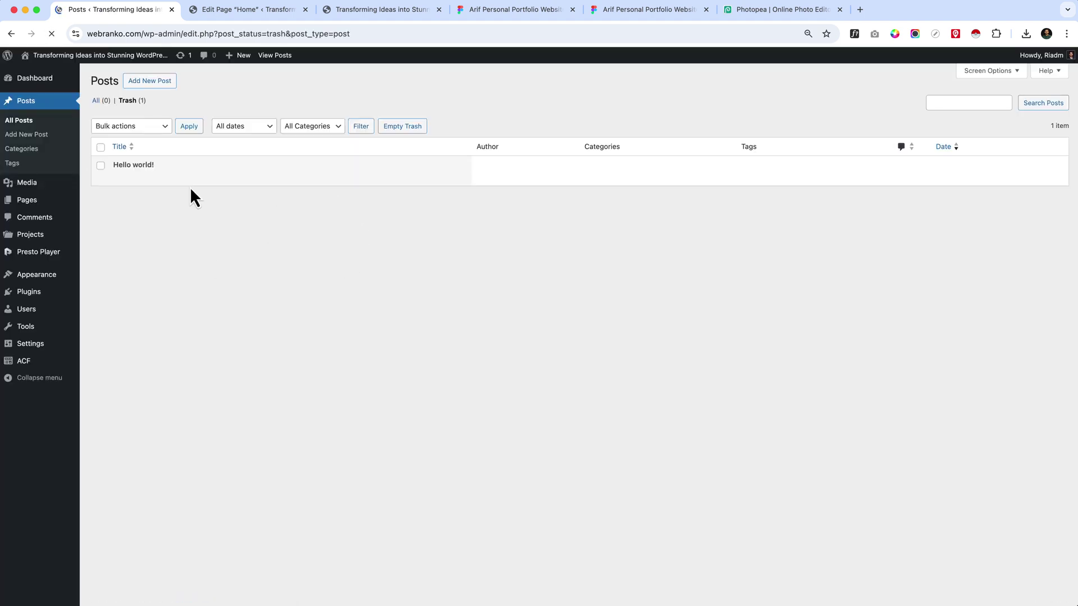
{"action": "left_click", "coordinate": [174, 178]}
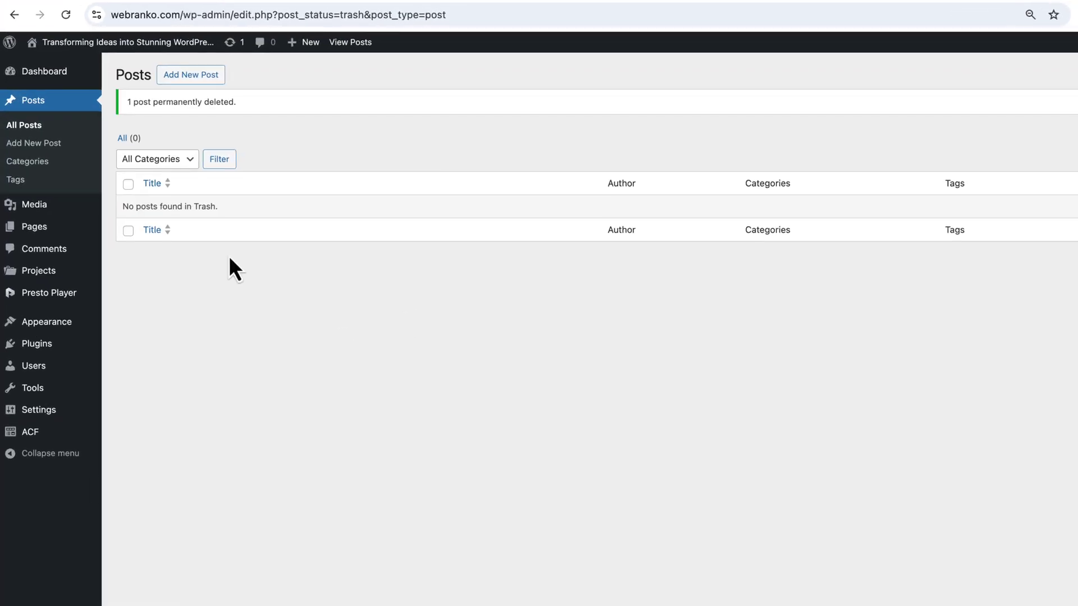
Step: Search the plugin directory for "dummy post", and install and activate WP Dummy Content Generator
{"action": "mouse_move", "coordinate": [37, 344]}
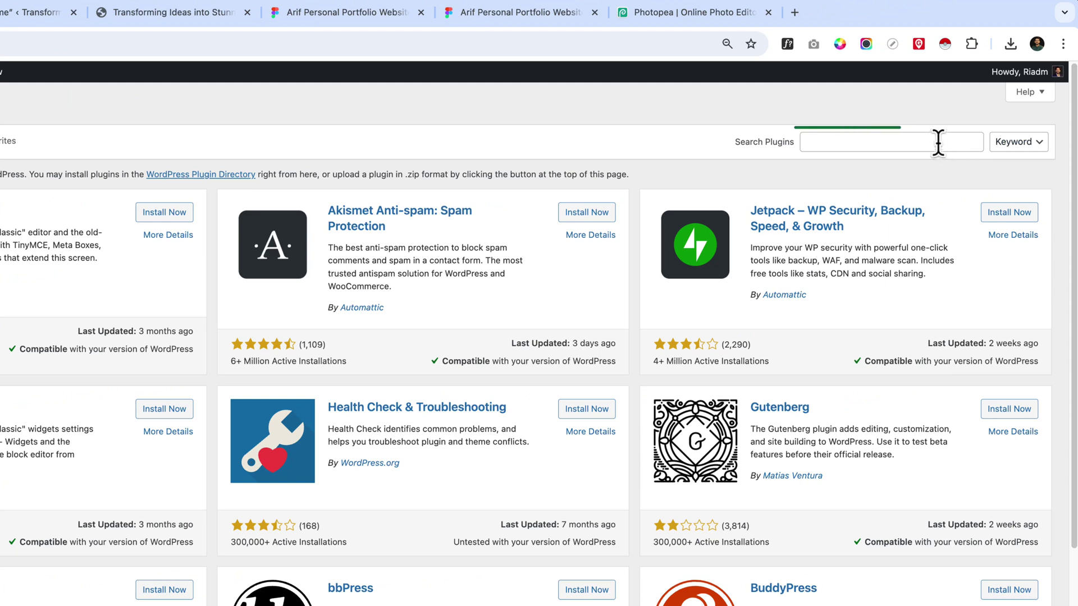
{"action": "left_click", "coordinate": [936, 141]}
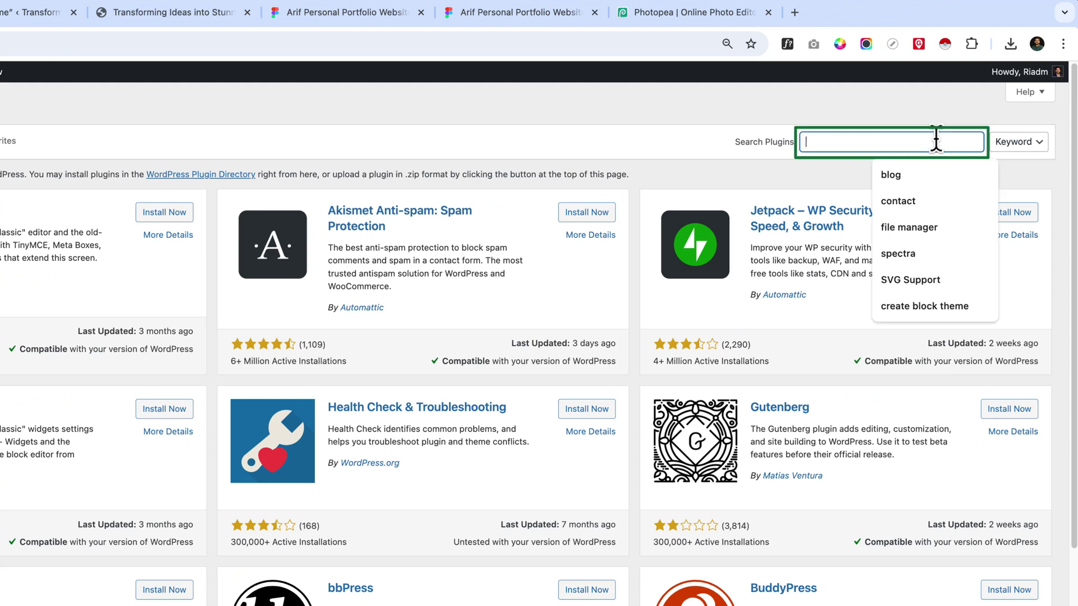
{"action": "type", "text": "dummy post"}
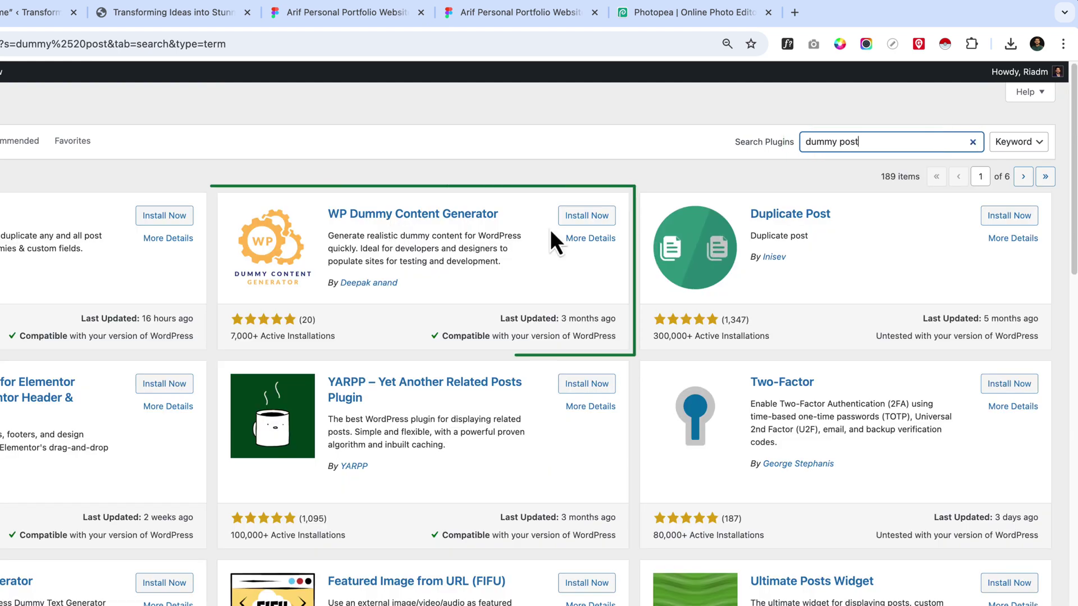
{"action": "left_click", "coordinate": [585, 217]}
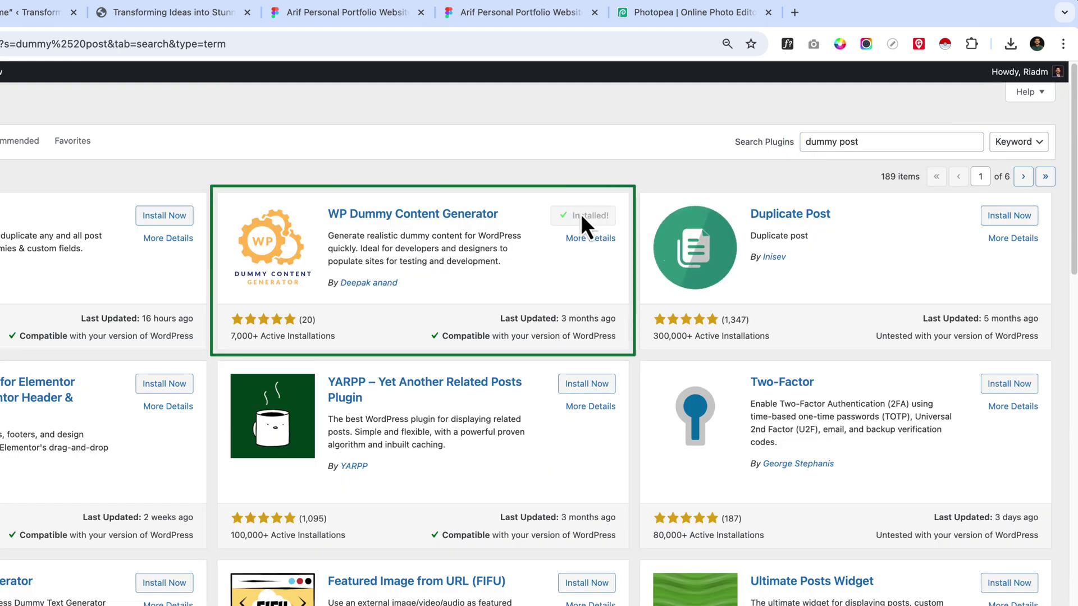
{"action": "left_click", "coordinate": [587, 217]}
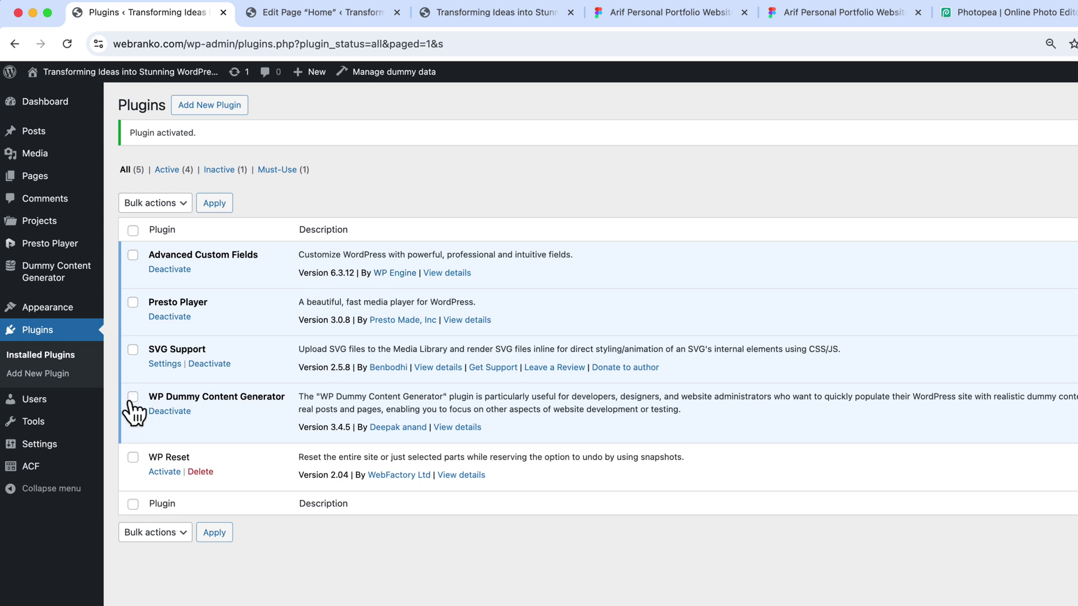
Step: Generate 10 dummy posts with featured images and assigned terms, and open the posts list to check them
{"action": "mouse_move", "coordinate": [78, 278]}
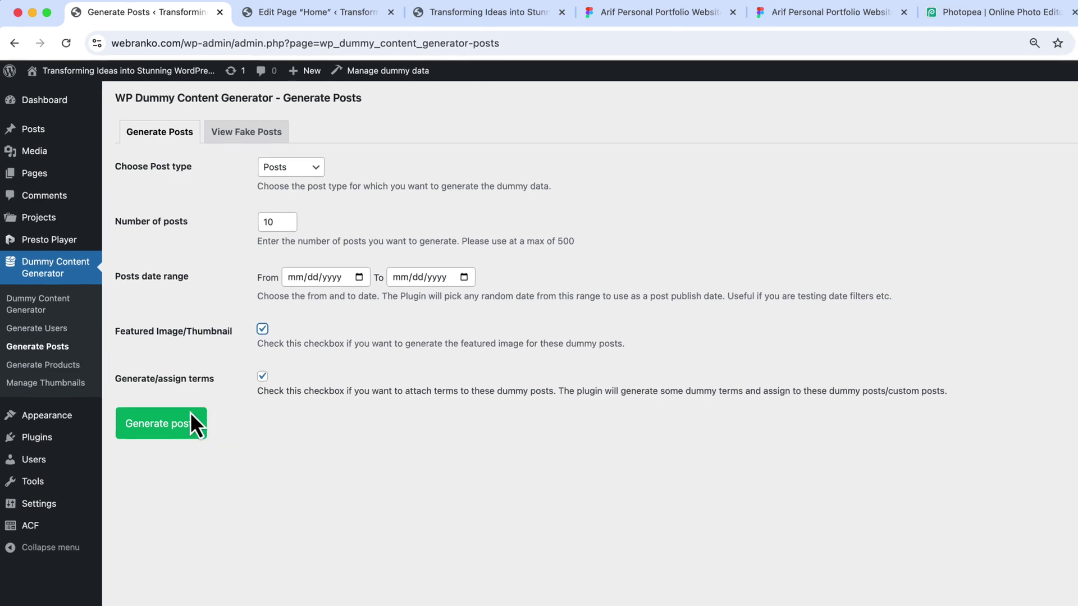
{"action": "left_click", "coordinate": [180, 430]}
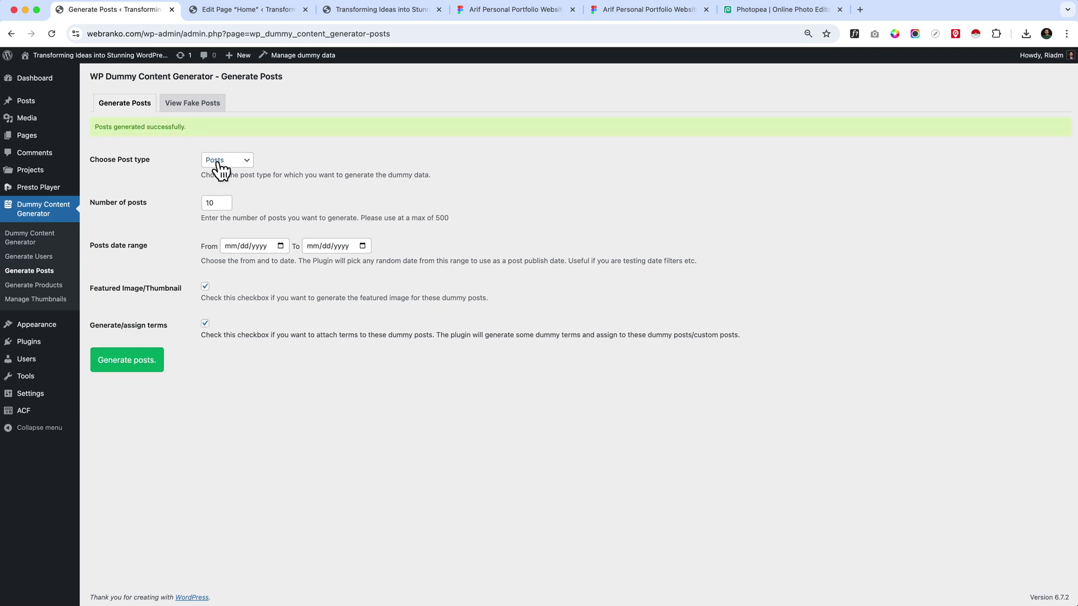
{"action": "mouse_move", "coordinate": [46, 103]}
{"action": "left_click", "coordinate": [94, 105]}
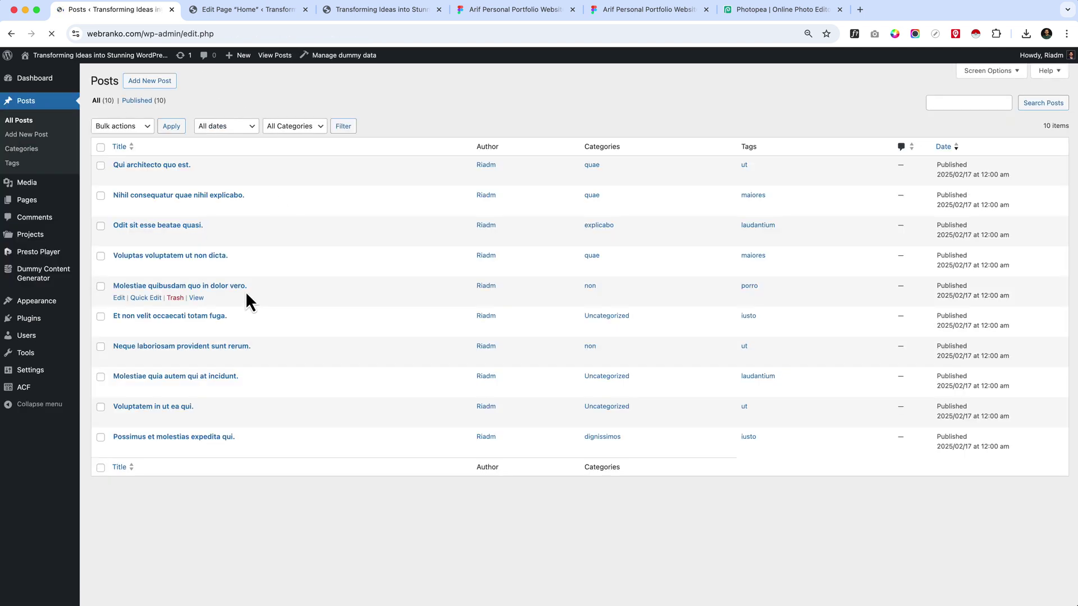
{"action": "mouse_move", "coordinate": [338, 178]}
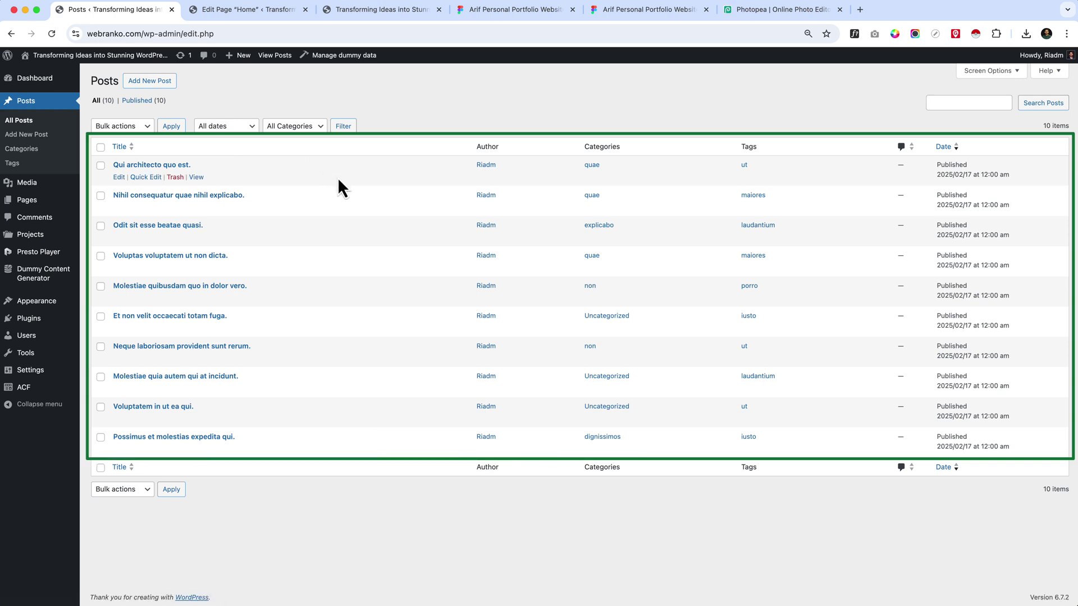
Step: View the generated post "Qui architecto quo est." in a new browser tab and examine its featured image, text and footer area
{"action": "right_click", "coordinate": [195, 179]}
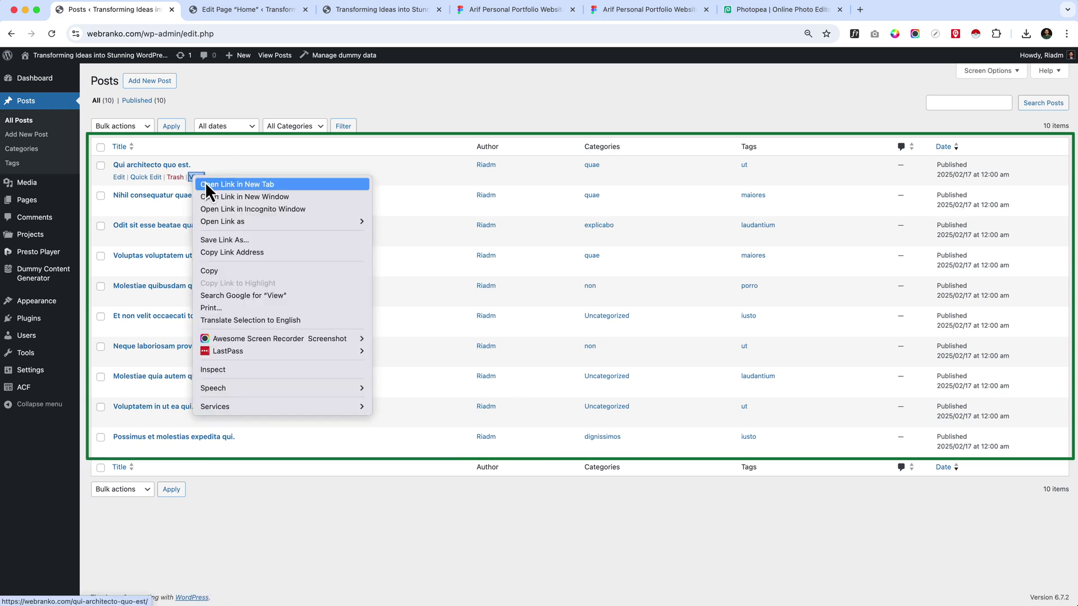
{"action": "left_click", "coordinate": [204, 182]}
{"action": "left_click", "coordinate": [214, 9]}
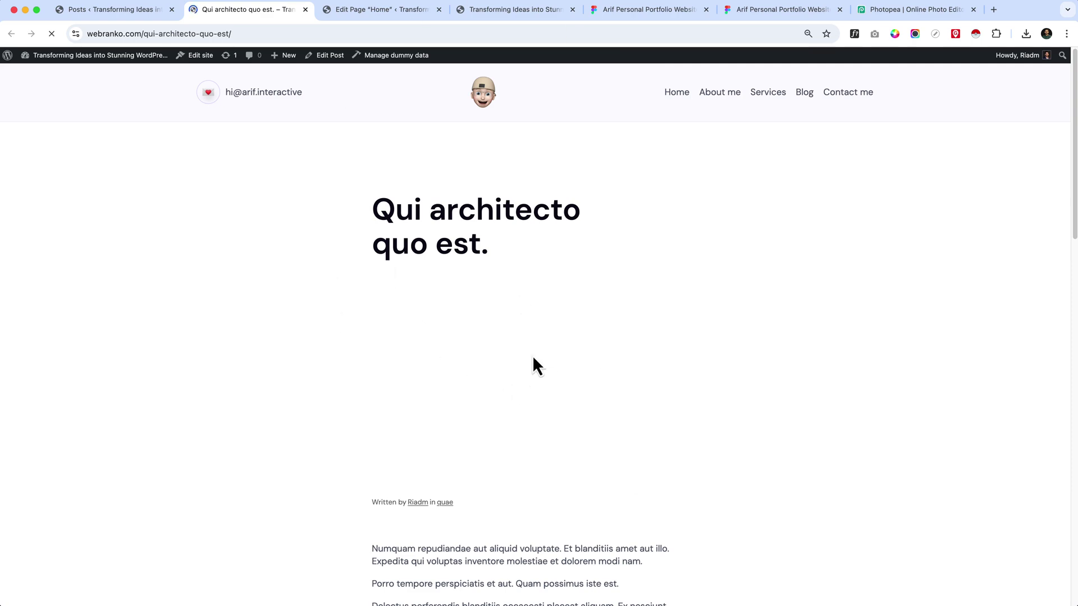
{"action": "scroll", "coordinate": [516, 380], "scroll_direction": "down", "scroll_amount": 10}
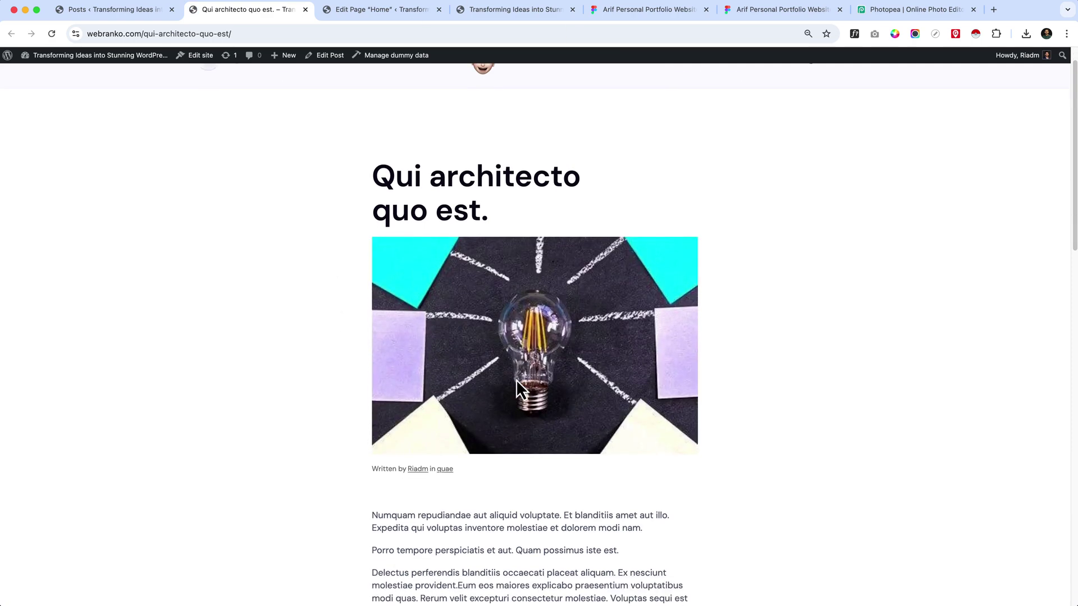
{"action": "scroll", "coordinate": [521, 391], "scroll_direction": "down", "scroll_amount": 8}
{"action": "scroll", "coordinate": [520, 392], "scroll_direction": "up", "scroll_amount": 9}
{"action": "scroll", "coordinate": [520, 392], "scroll_direction": "down", "scroll_amount": 9}
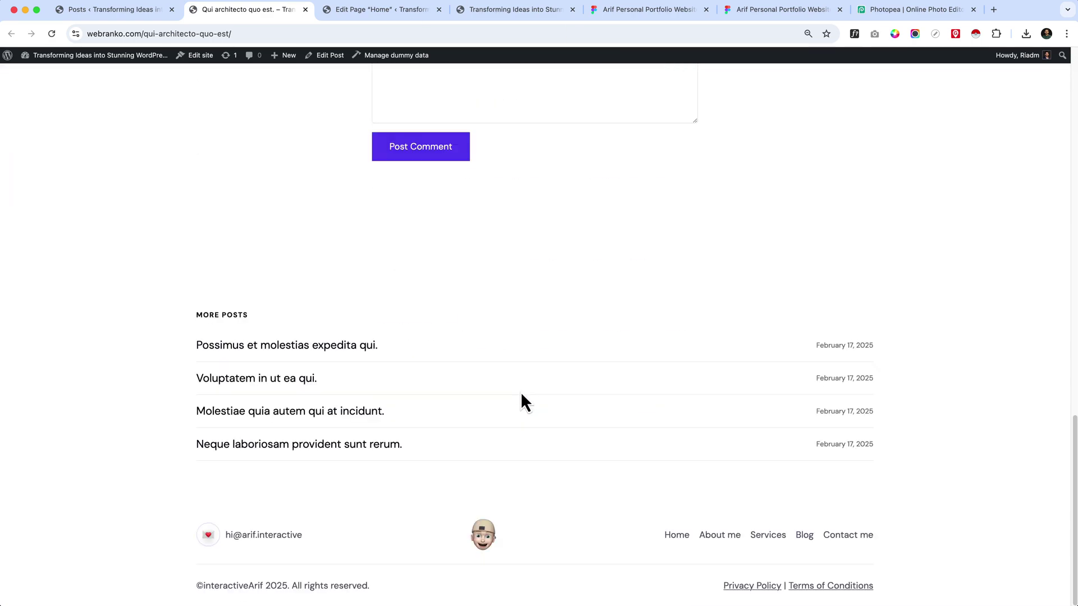
{"action": "scroll", "coordinate": [587, 344], "scroll_direction": "up", "scroll_amount": 15}
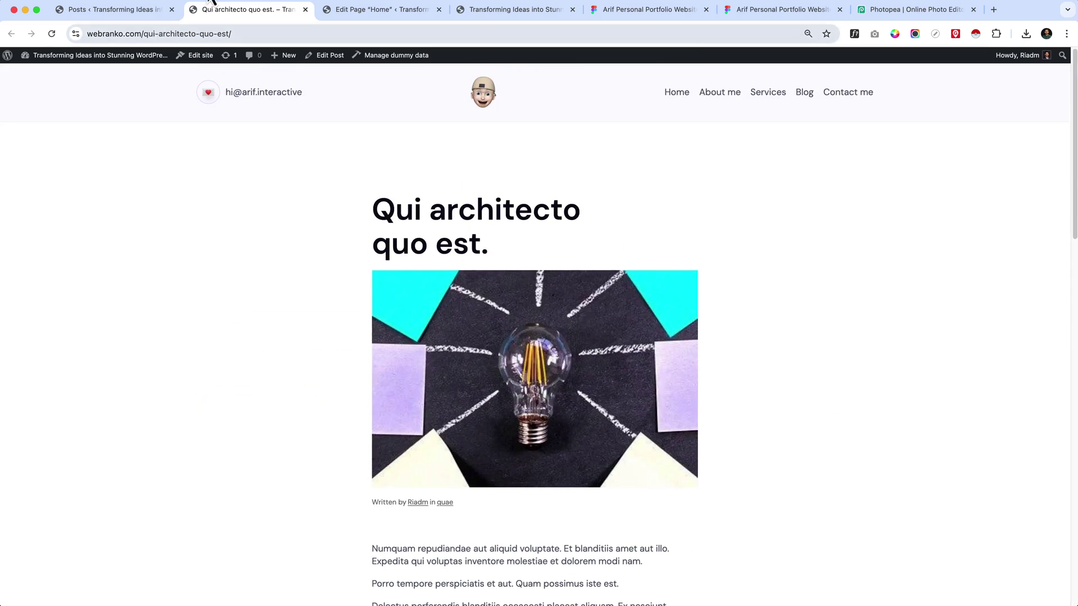
Step: Return to the Home page editor and reload it
{"action": "left_click", "coordinate": [379, 13]}
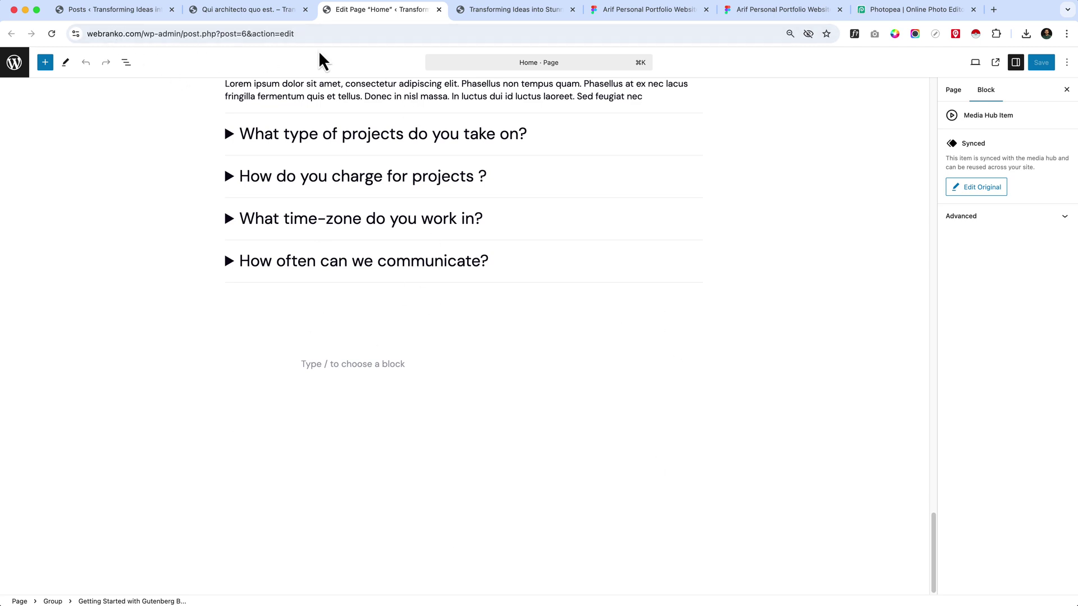
{"action": "left_click", "coordinate": [436, 31]}
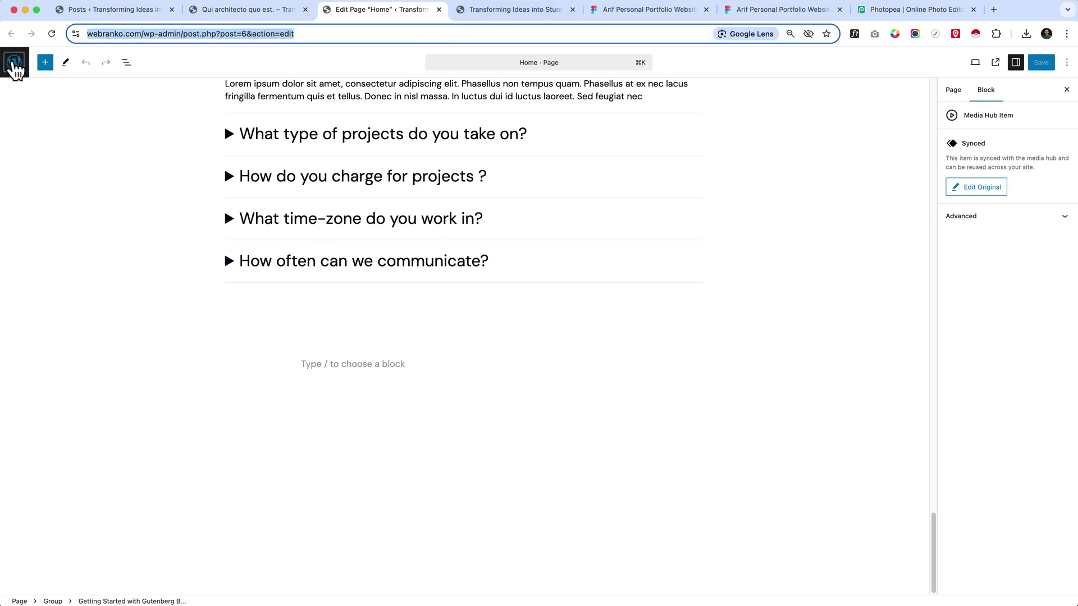
{"action": "left_click", "coordinate": [53, 36]}
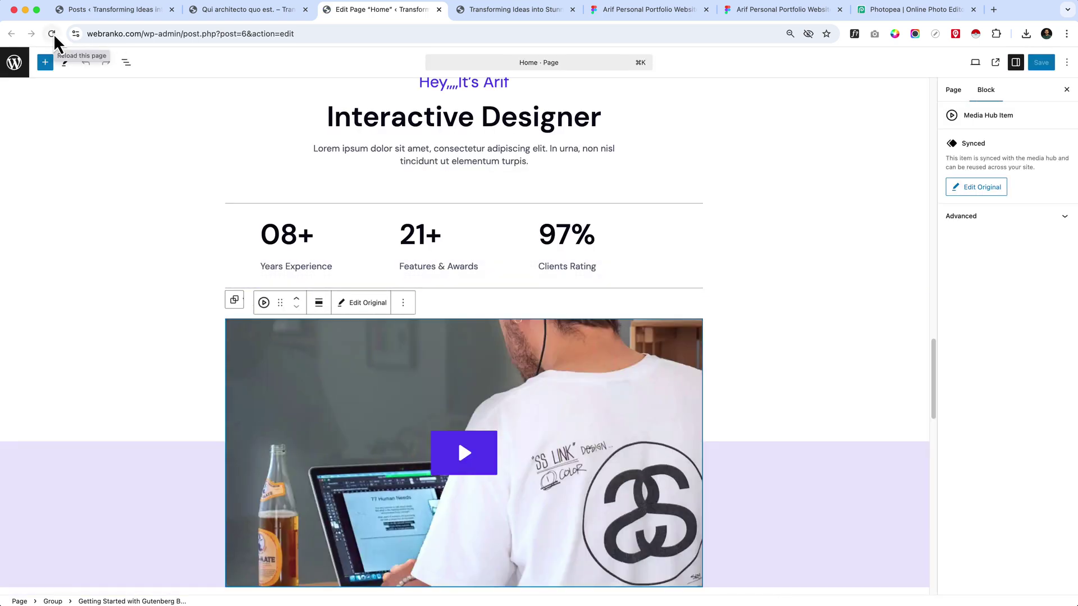
Step: Insert a Group block in the empty paragraph below the FAQ section, using the plain group layout
{"action": "scroll", "coordinate": [638, 469], "scroll_direction": "down", "scroll_amount": 20}
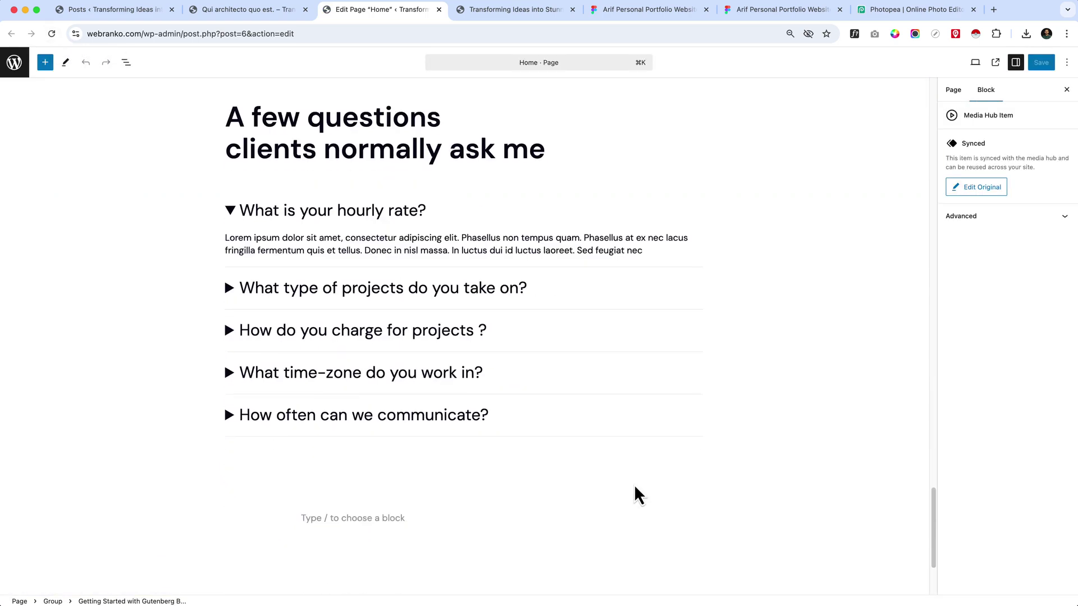
{"action": "scroll", "coordinate": [635, 487], "scroll_direction": "down", "scroll_amount": 3}
{"action": "left_click", "coordinate": [338, 395]}
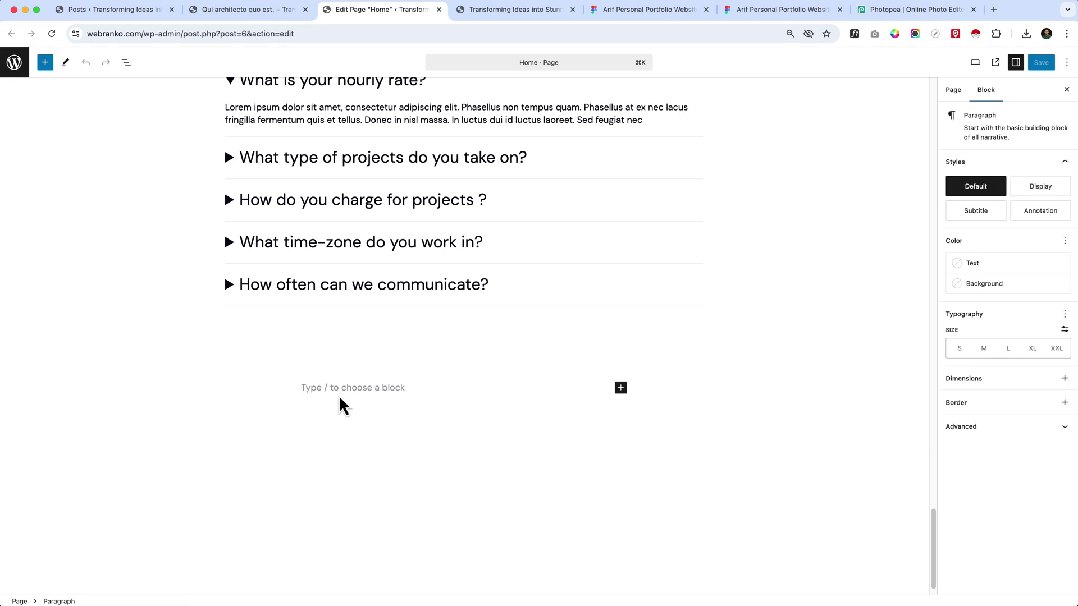
{"action": "type", "text": "/group"}
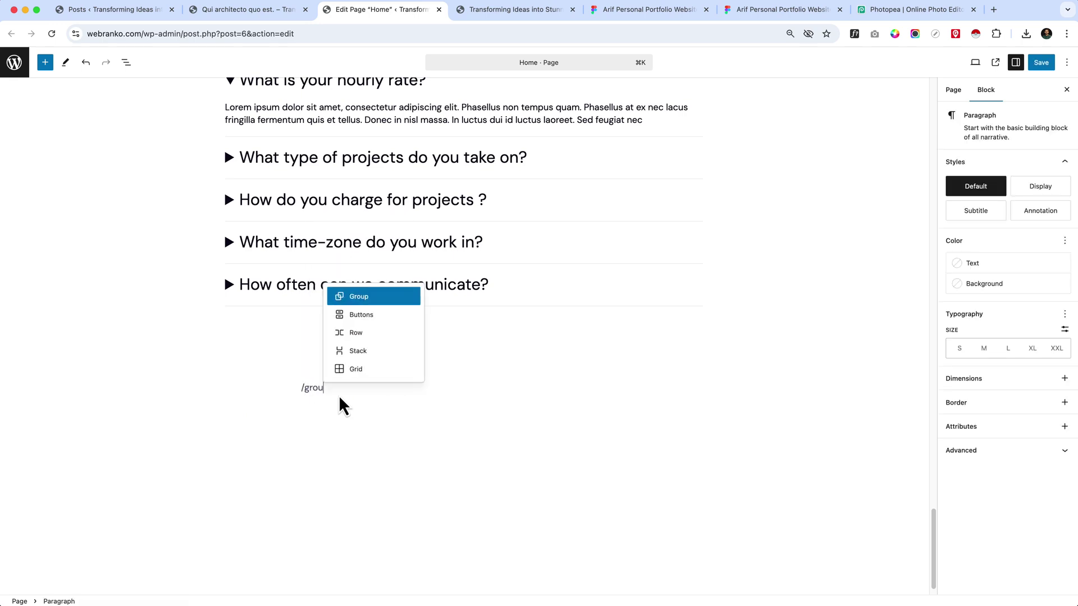
{"action": "key", "text": "Return"}
{"action": "left_click", "coordinate": [336, 420]}
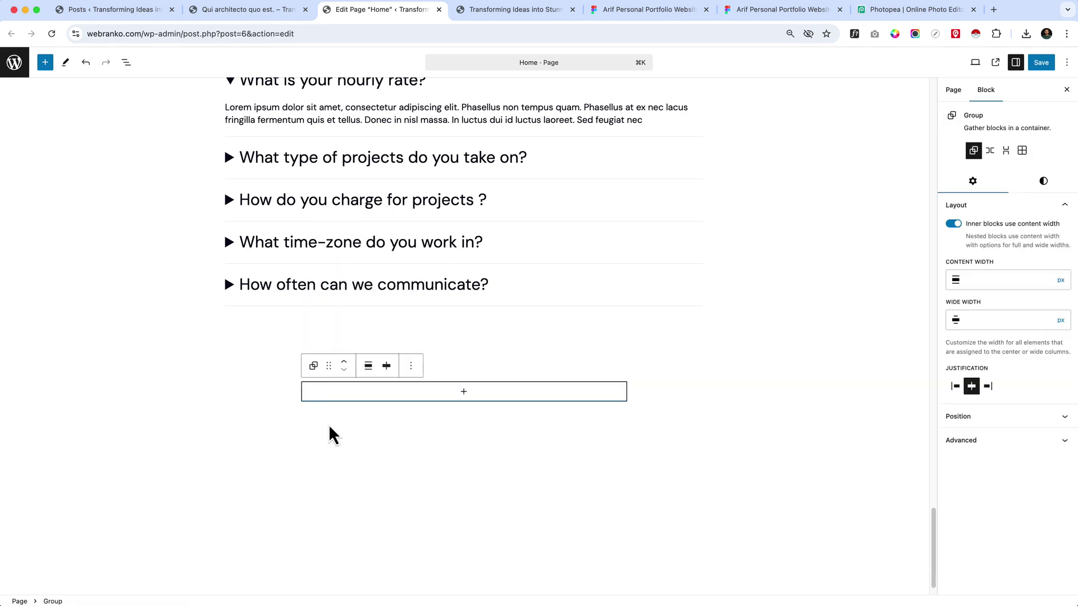
Step: Inspect the text settings of the "My recent Blog Posts" heading in Figma and compare it with the "What people says" section
{"action": "left_click", "coordinate": [624, 11]}
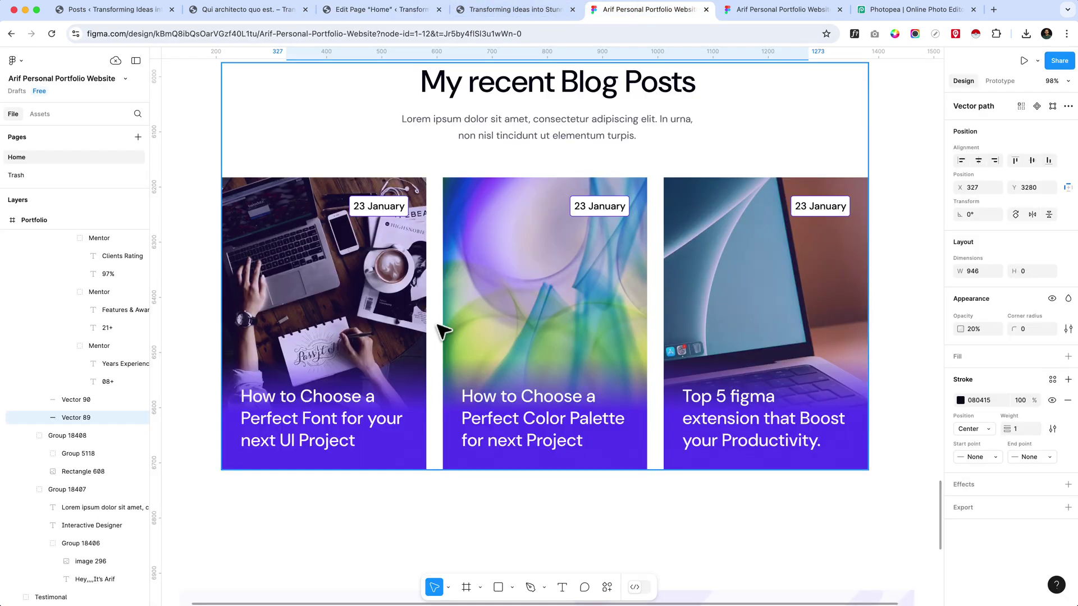
{"action": "scroll", "coordinate": [503, 326], "scroll_direction": "down", "scroll_amount": 5}
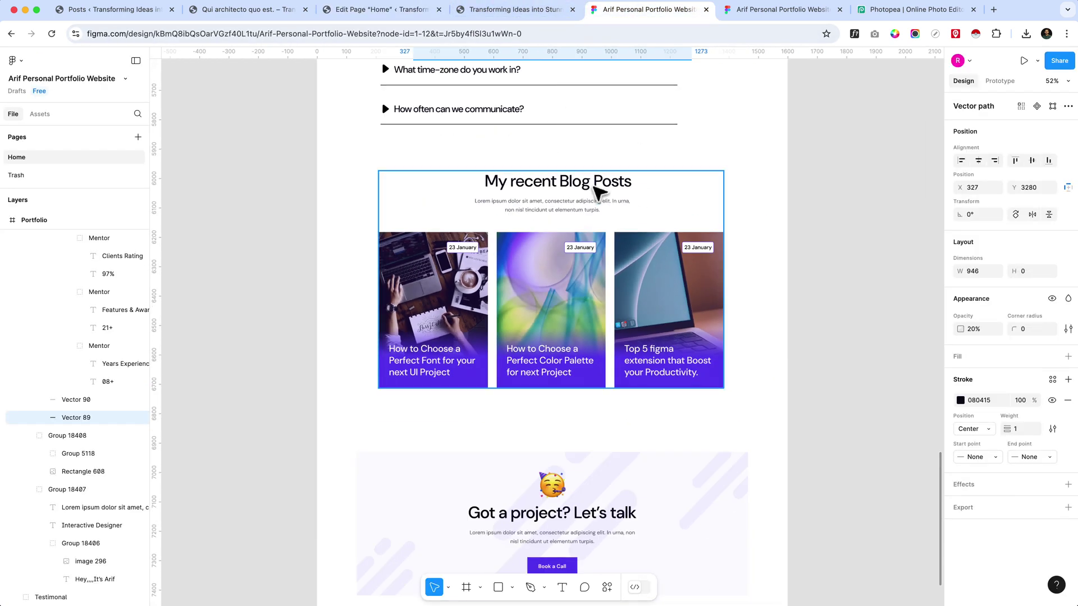
{"action": "left_click", "coordinate": [599, 193]}
{"action": "double_click", "coordinate": [598, 190]}
{"action": "double_click", "coordinate": [593, 186]}
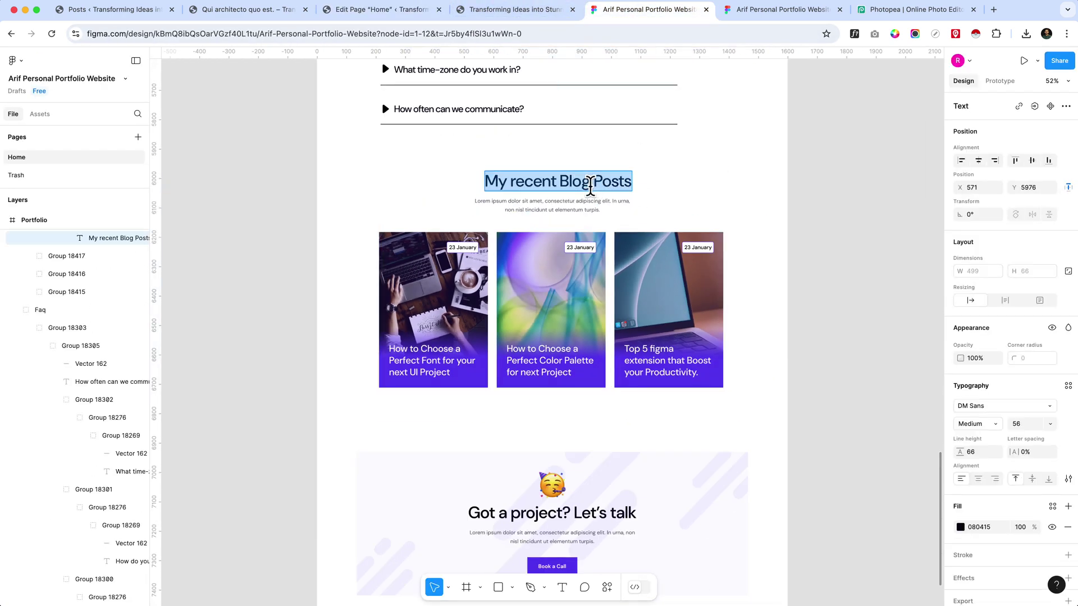
{"action": "scroll", "coordinate": [584, 214], "scroll_direction": "up", "scroll_amount": 15}
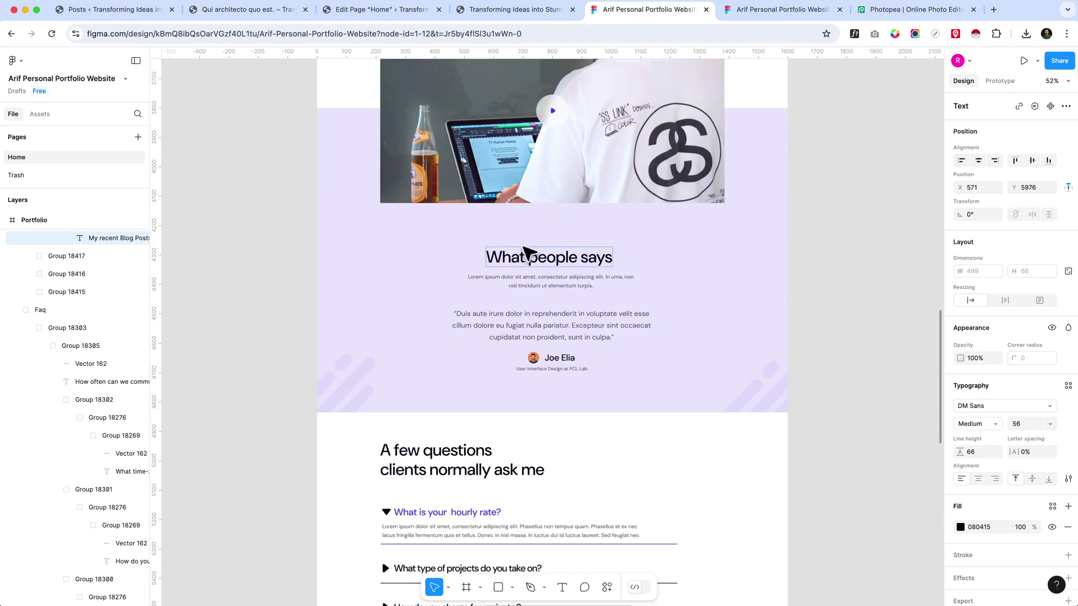
Step: Set the alignment of the new Group block in the WordPress editor to wide width
{"action": "left_click", "coordinate": [422, 12]}
{"action": "left_click", "coordinate": [468, 394]}
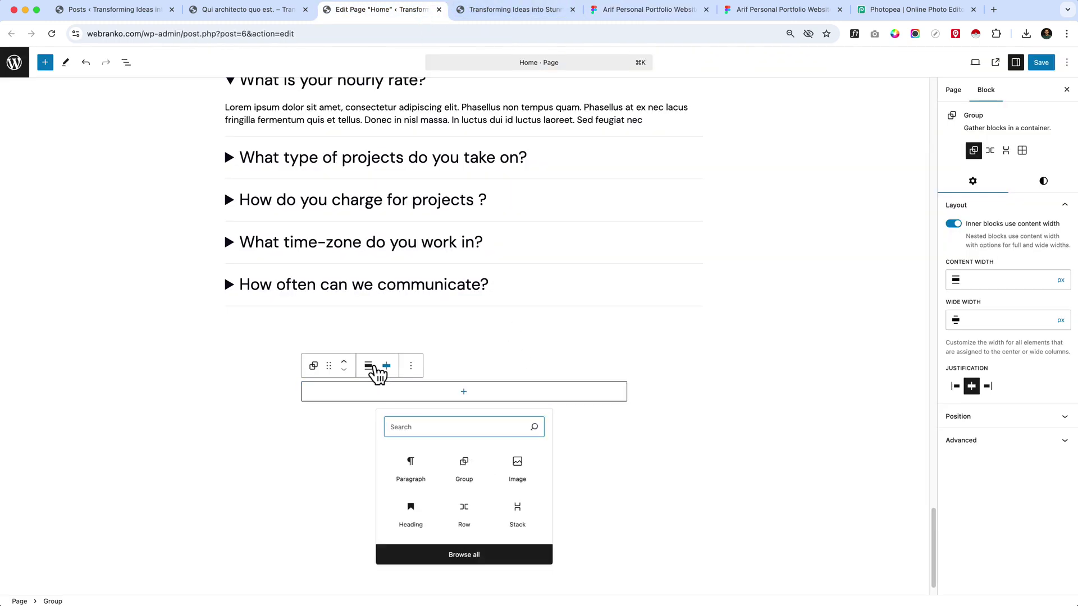
{"action": "left_click", "coordinate": [378, 372]}
{"action": "left_click", "coordinate": [413, 426]}
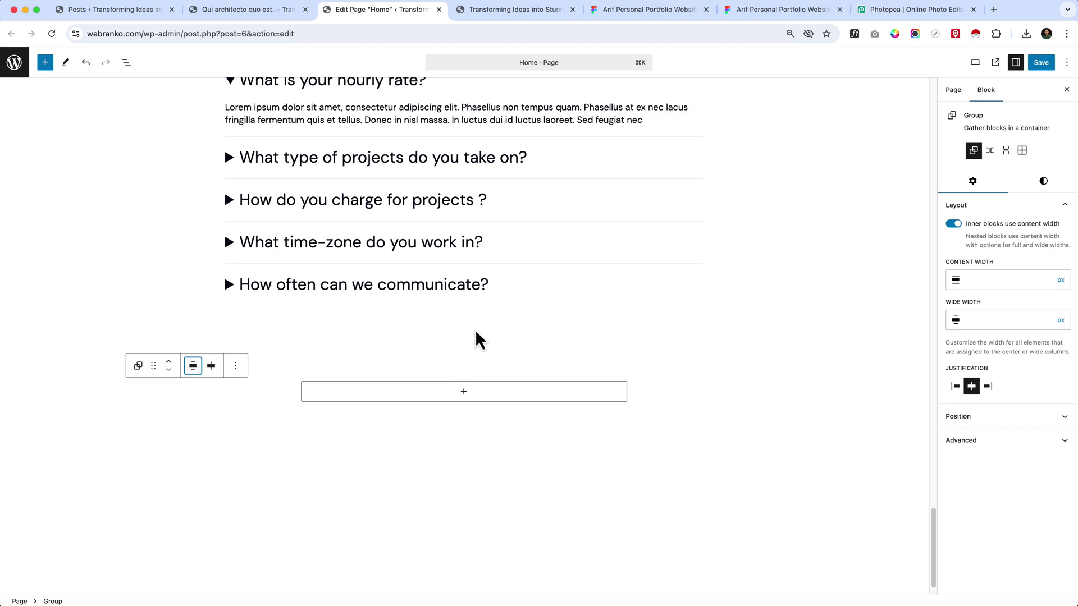
Step: Turn off "Inner blocks use content width" for the new Group block
{"action": "scroll", "coordinate": [481, 323], "scroll_direction": "up", "scroll_amount": 8}
{"action": "scroll", "coordinate": [494, 360], "scroll_direction": "down", "scroll_amount": 8}
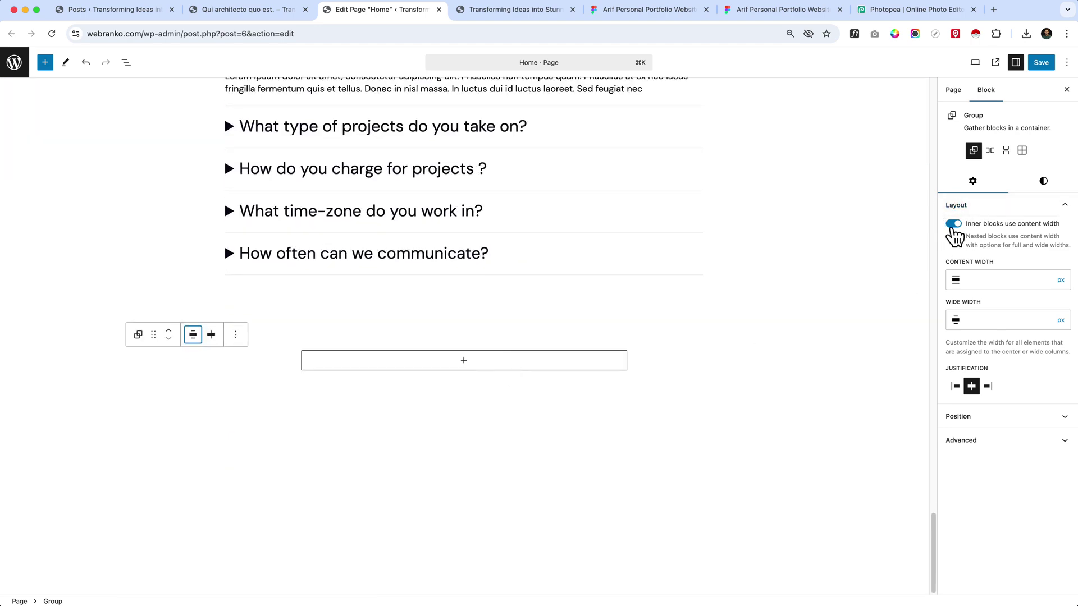
{"action": "left_click", "coordinate": [953, 224]}
Step: Copy the Stack block that holds the "What people says" heading and its paragraph
{"action": "scroll", "coordinate": [551, 291], "scroll_direction": "up", "scroll_amount": 10}
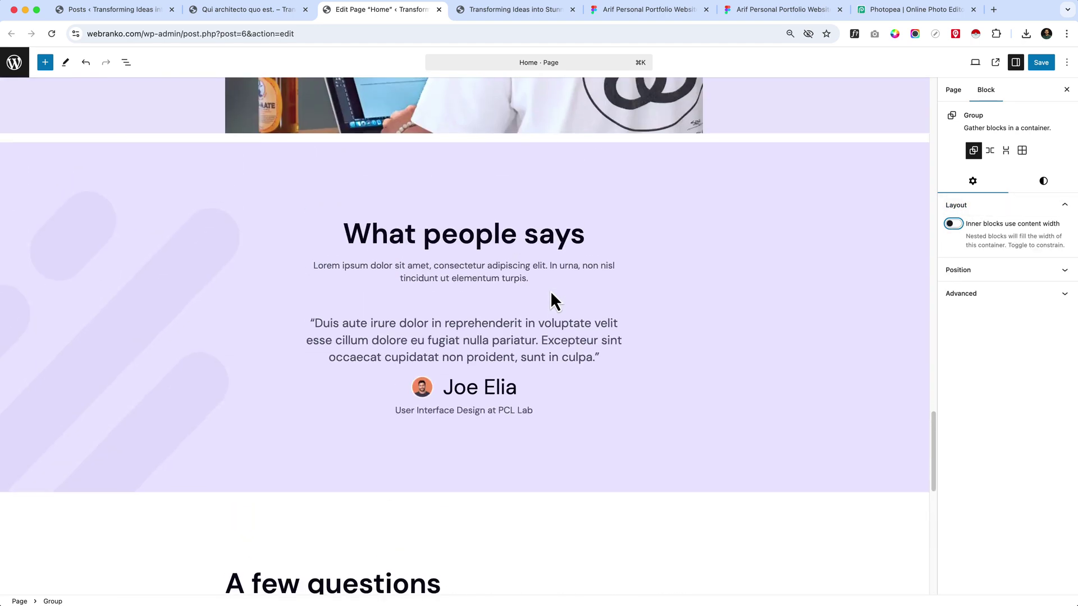
{"action": "left_click", "coordinate": [496, 289]}
{"action": "key", "text": "Up"}
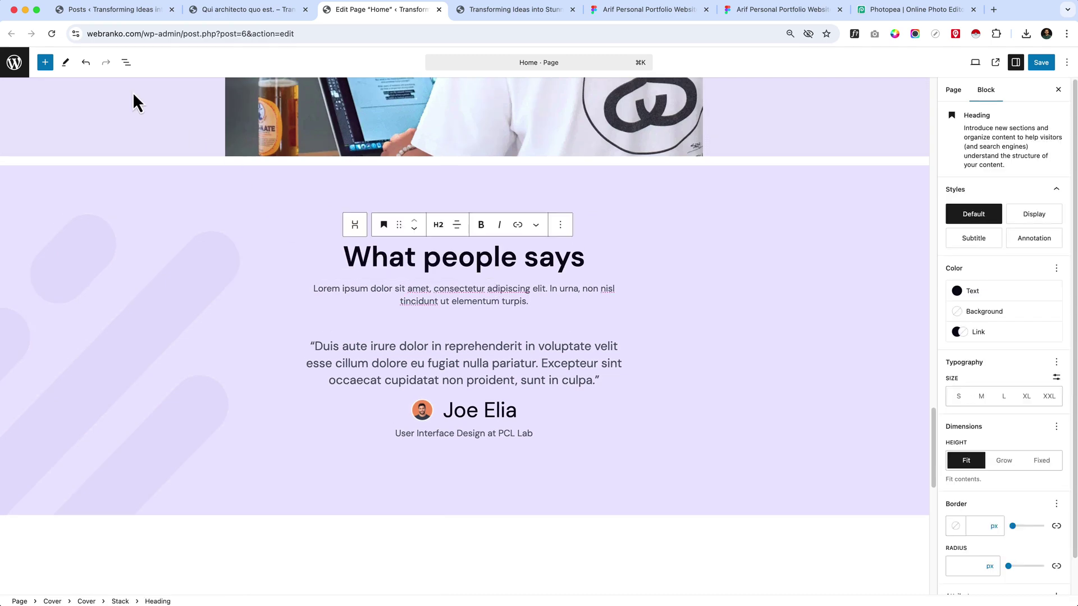
{"action": "left_click", "coordinate": [126, 63]}
{"action": "left_click", "coordinate": [169, 243]}
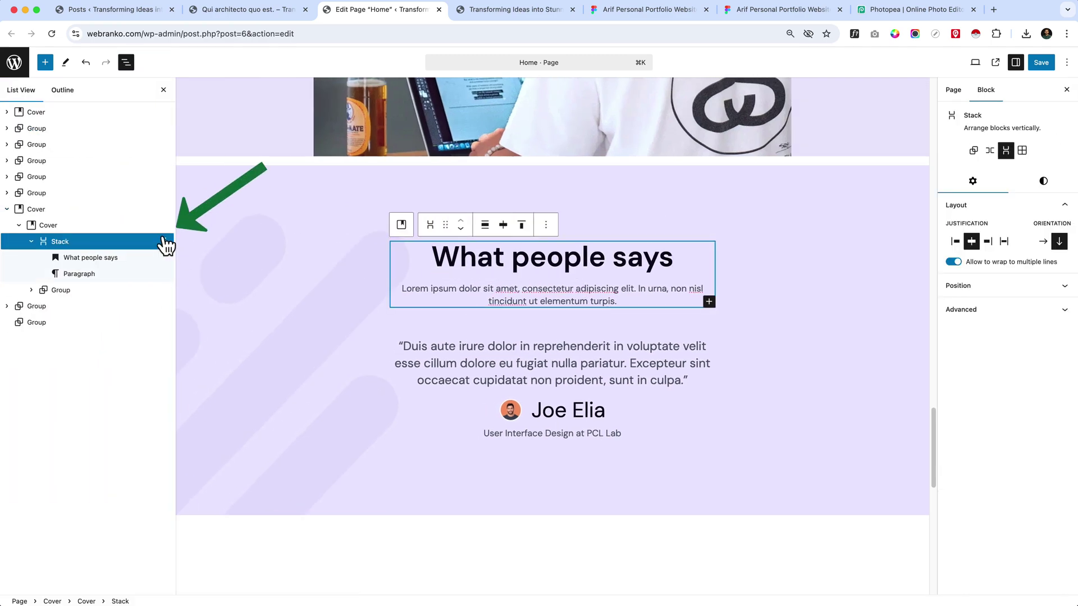
{"action": "left_click", "coordinate": [166, 243]}
{"action": "left_click", "coordinate": [181, 269]}
Step: Paste the copied Stack into the empty Group block below the FAQ section
{"action": "scroll", "coordinate": [303, 348], "scroll_direction": "down", "scroll_amount": 10}
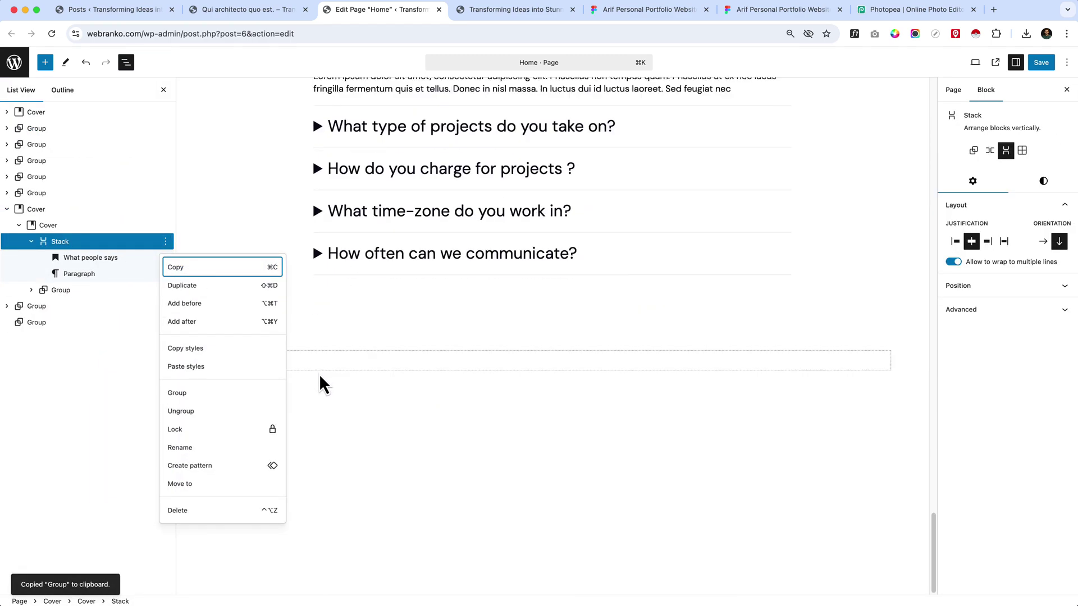
{"action": "left_click", "coordinate": [472, 354]}
{"action": "left_click", "coordinate": [473, 364]}
{"action": "left_click", "coordinate": [486, 435]}
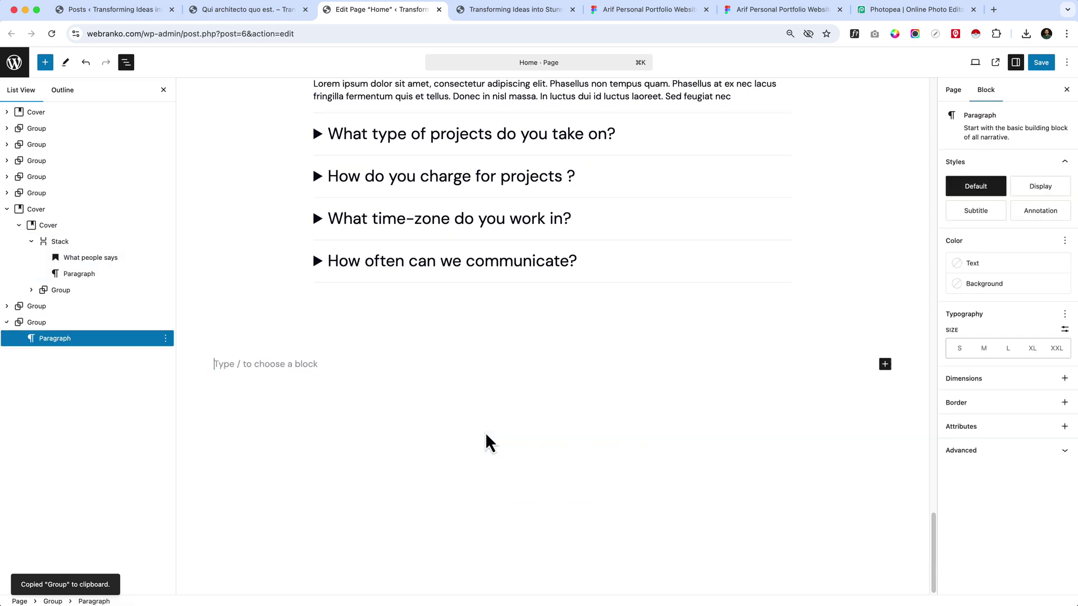
{"action": "key", "text": "super+v"}
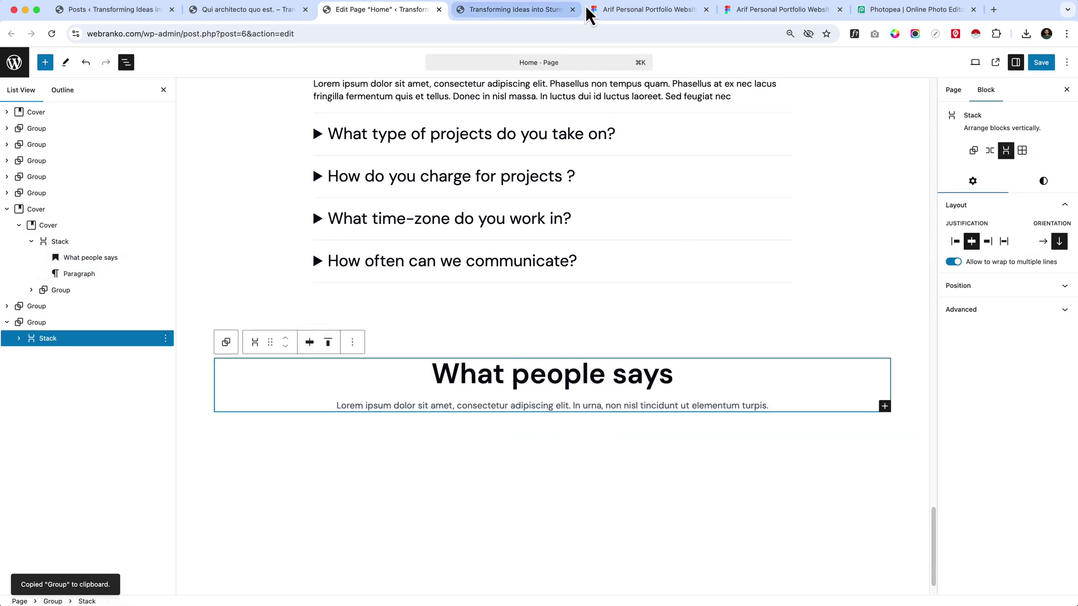
Step: Replace the pasted heading's text with "My recent Blog Posts" from Figma and break the paragraph's line before "ut elementum turpis."
{"action": "left_click", "coordinate": [646, 12]}
{"action": "scroll", "coordinate": [536, 466], "scroll_direction": "down", "scroll_amount": 8}
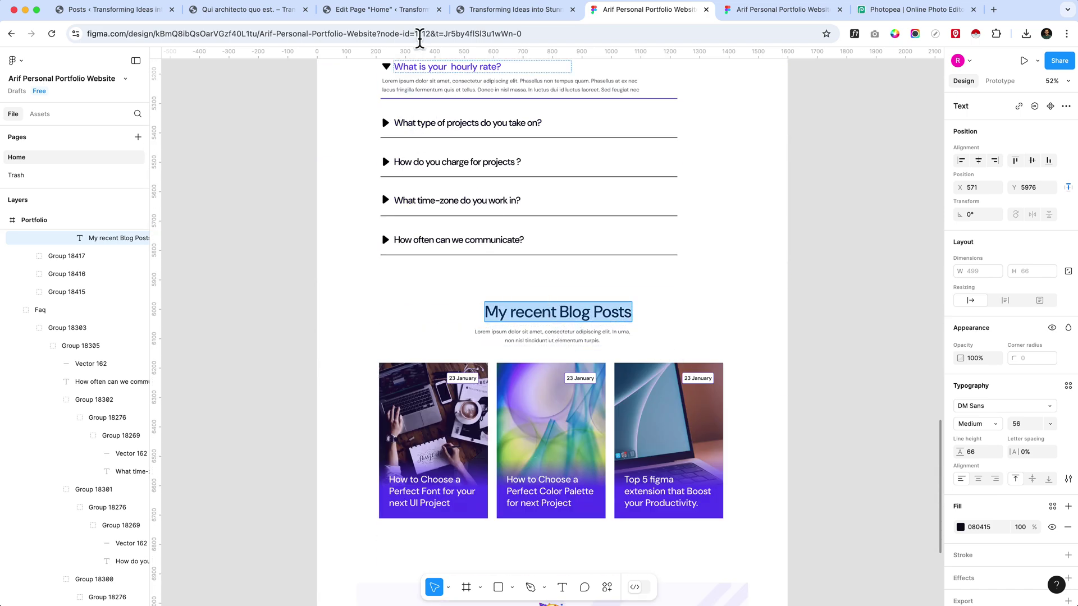
{"action": "left_click", "coordinate": [393, 10]}
{"action": "triple_click", "coordinate": [498, 379]}
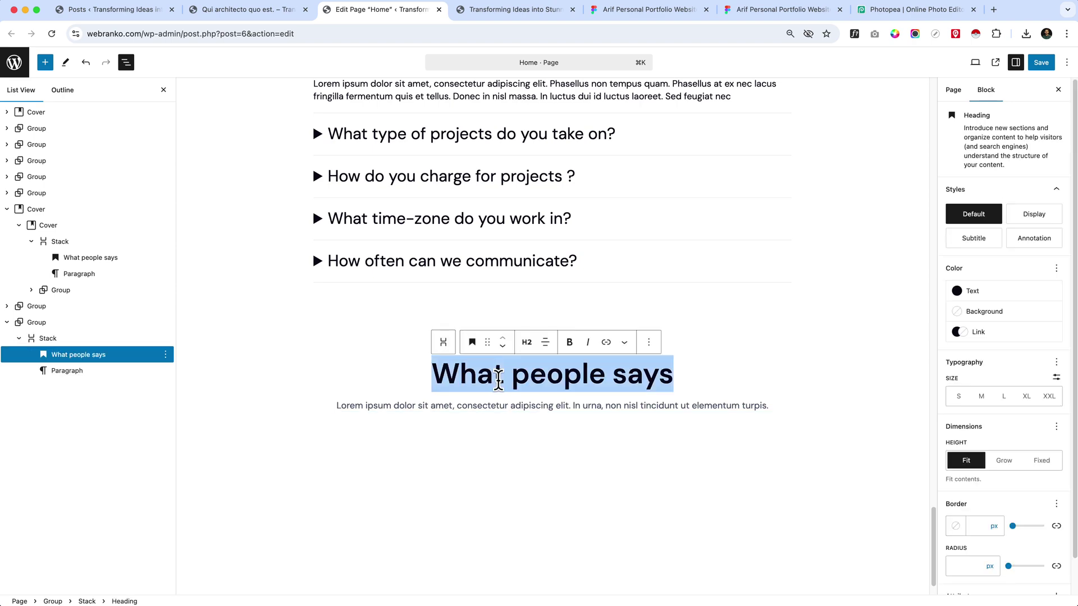
{"action": "key", "text": "super+v"}
{"action": "left_click", "coordinate": [684, 407]}
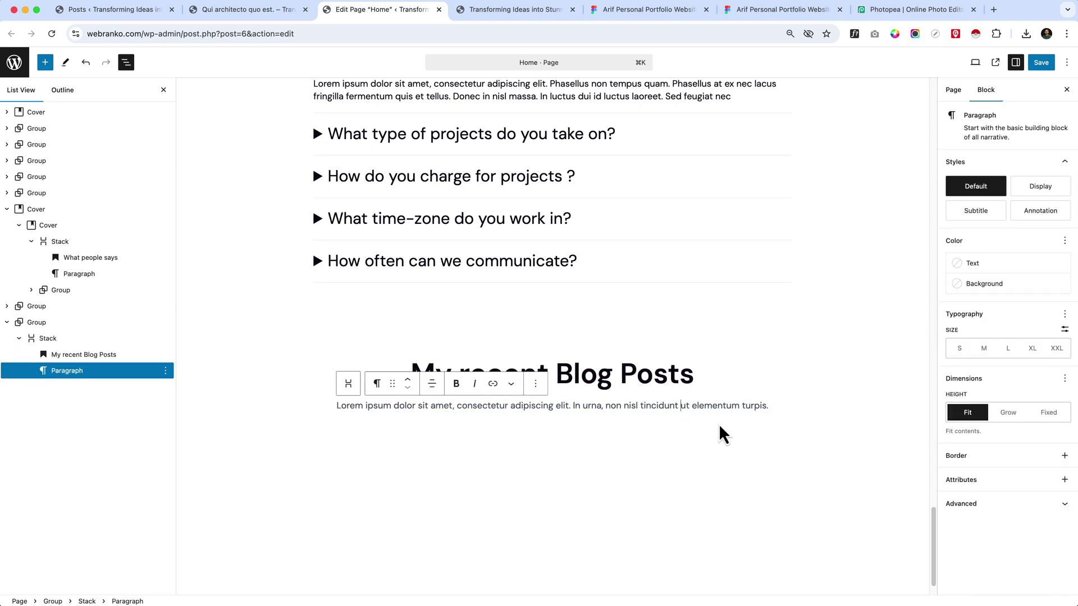
{"action": "left_click", "coordinate": [723, 473]}
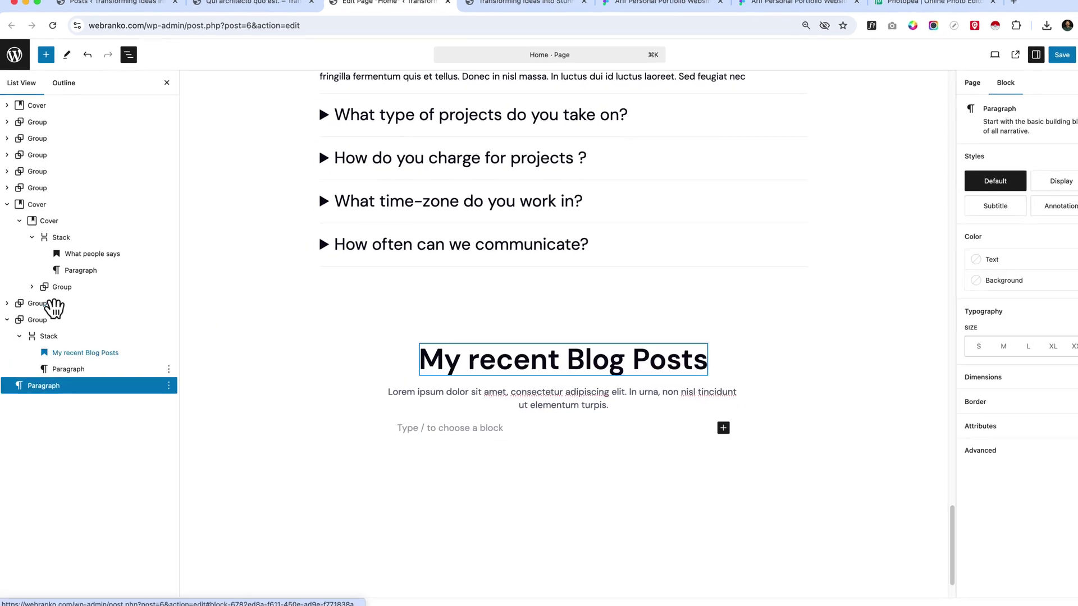
Step: Insert a Query Loop block after the Stack inside the Group, starting blank with the "Image, Date & Title" variation
{"action": "left_click", "coordinate": [39, 323]}
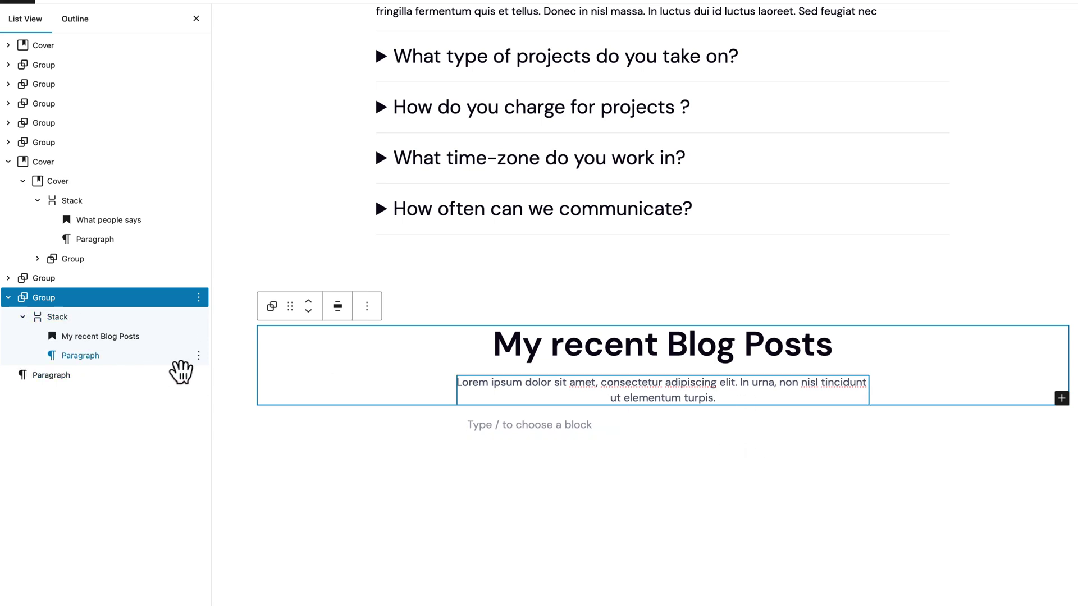
{"action": "left_click", "coordinate": [108, 318]}
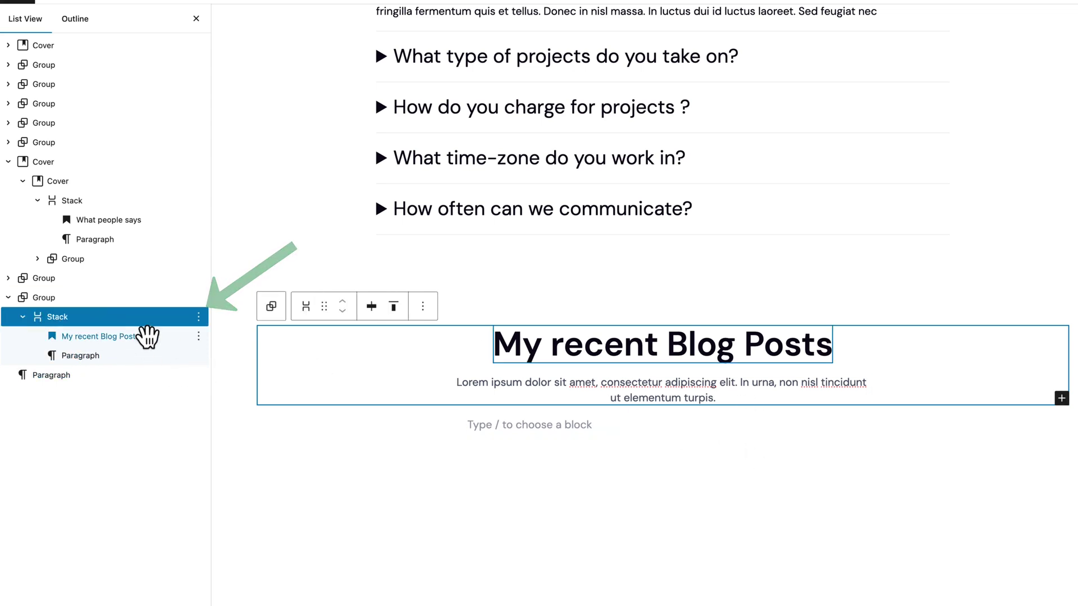
{"action": "key", "text": "super+alt+y"}
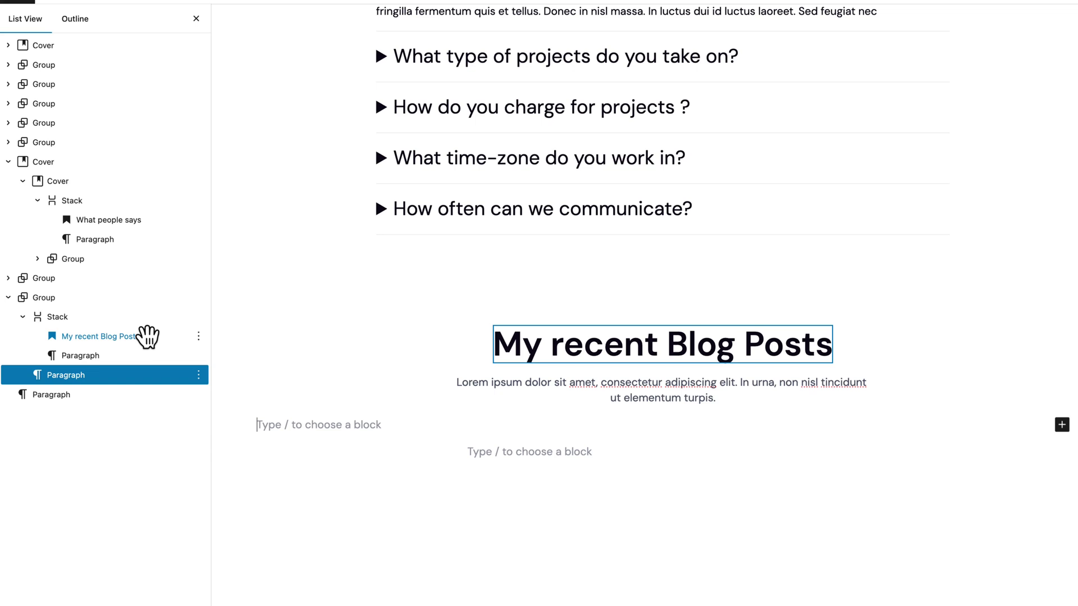
{"action": "type", "text": "/loo"}
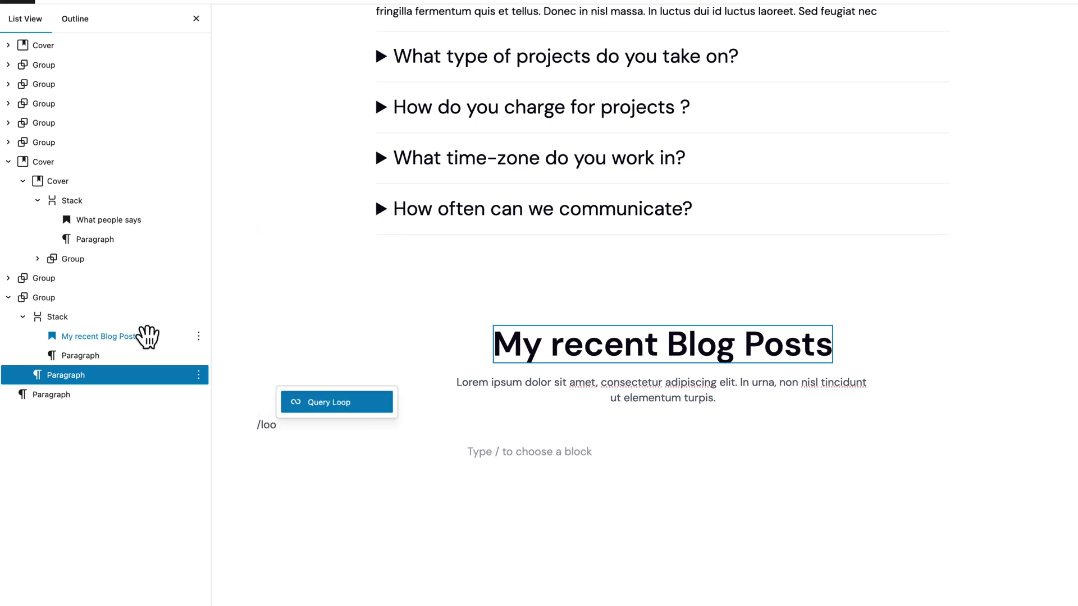
{"action": "key", "text": "Return"}
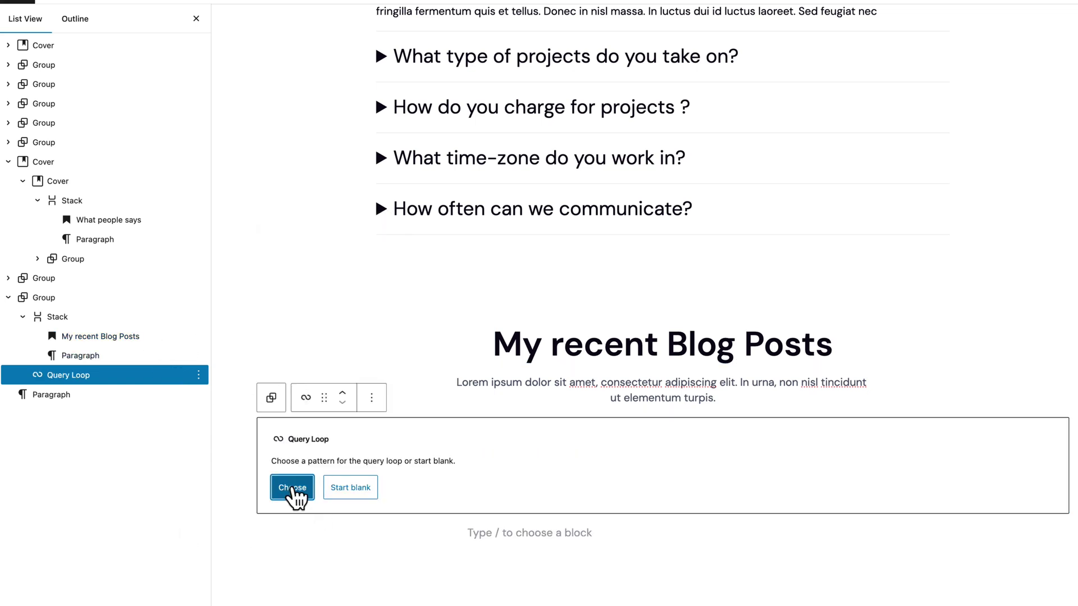
{"action": "left_click", "coordinate": [355, 489]}
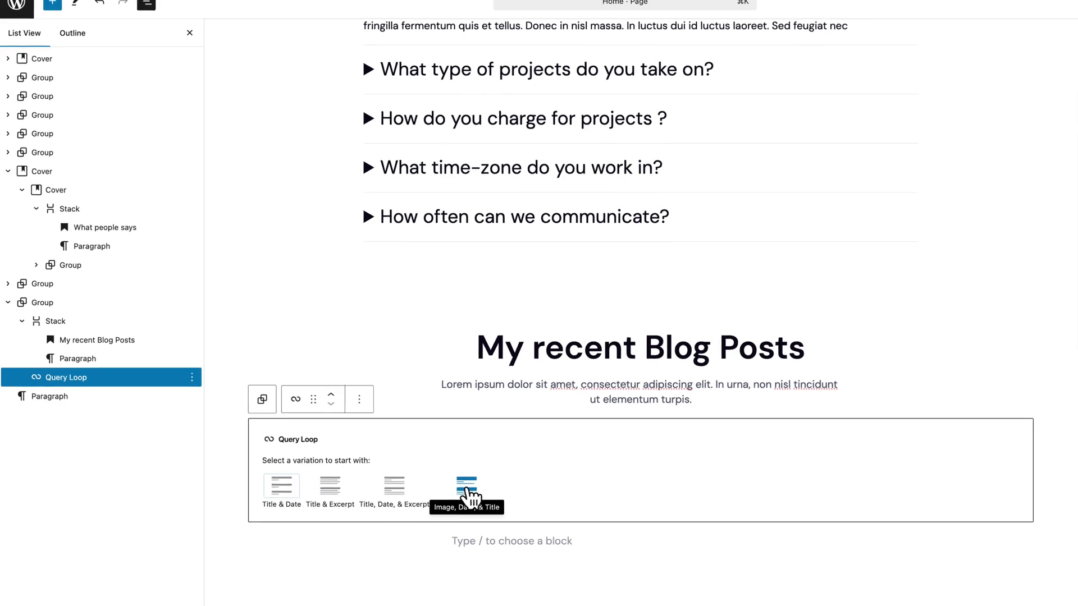
{"action": "left_click", "coordinate": [468, 487]}
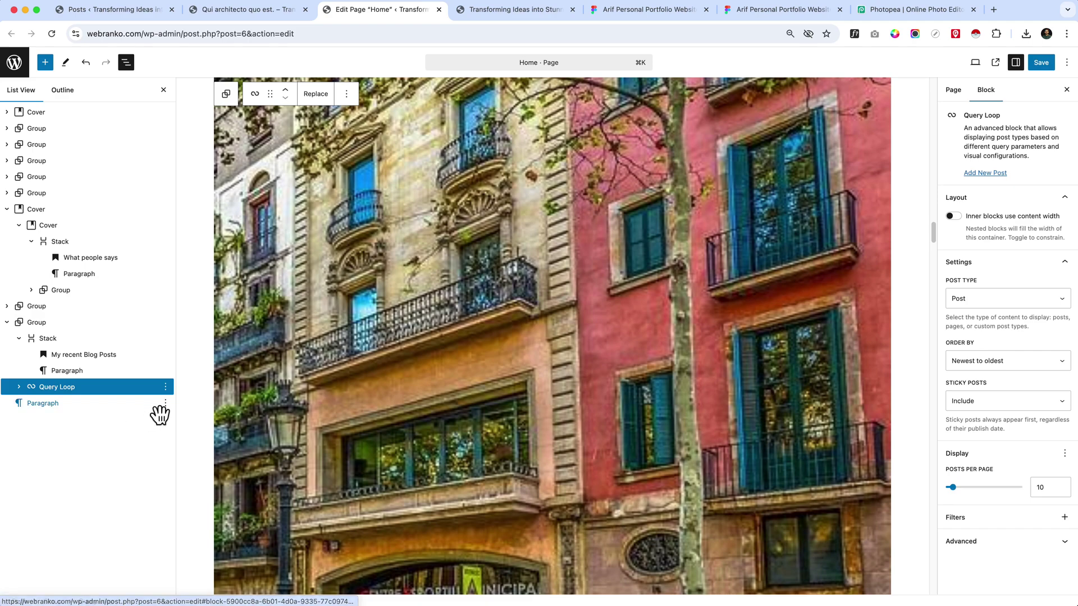
Step: Delete the empty paragraph block below the blog posts Group
{"action": "left_click", "coordinate": [165, 403]}
{"action": "left_click", "coordinate": [178, 377]}
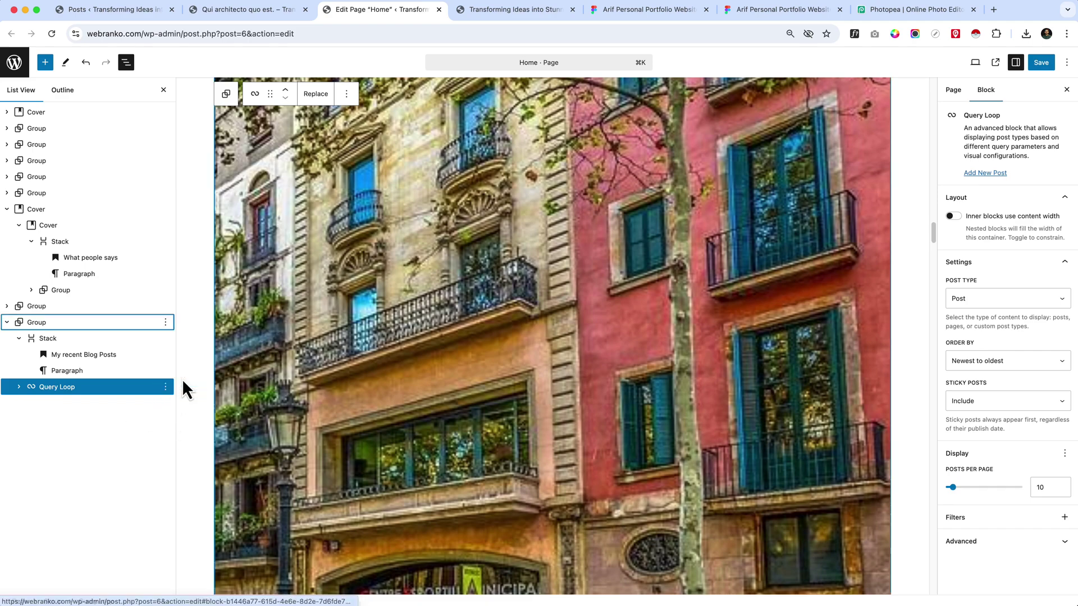
Step: Examine the recent projects section on the Home page and compare the new post list with the blog card design in Figma
{"action": "scroll", "coordinate": [376, 379], "scroll_direction": "up", "scroll_amount": 20}
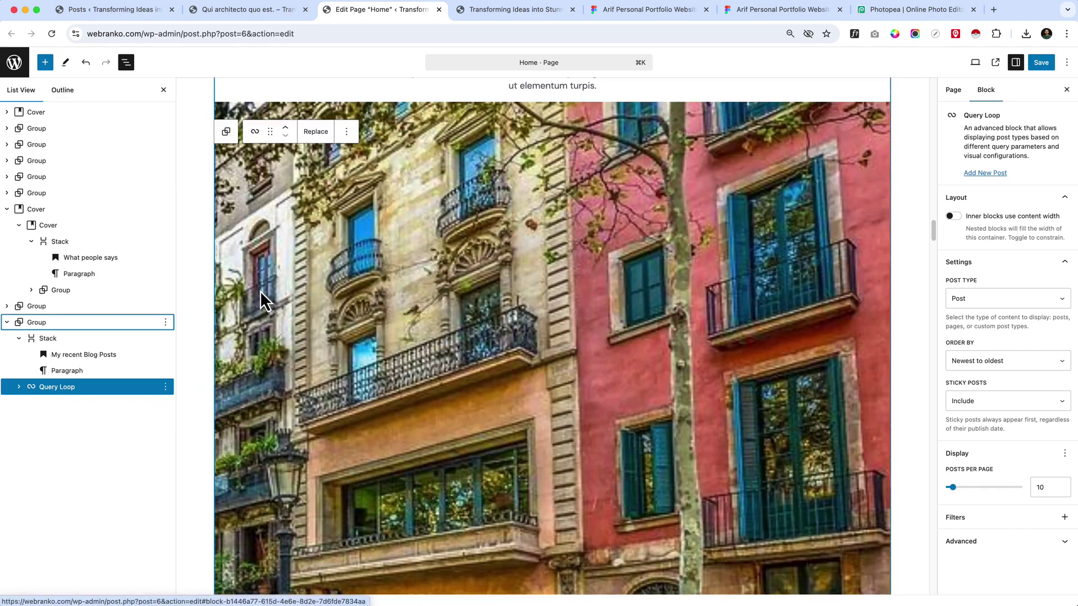
{"action": "scroll", "coordinate": [392, 453], "scroll_direction": "up", "scroll_amount": 5}
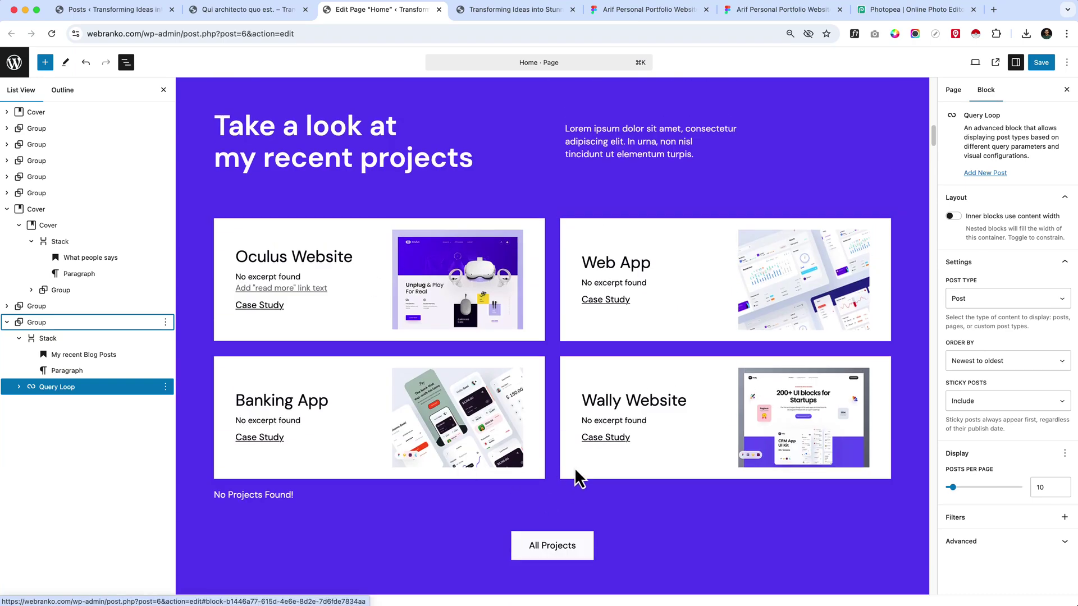
{"action": "scroll", "coordinate": [576, 471], "scroll_direction": "down", "scroll_amount": 20}
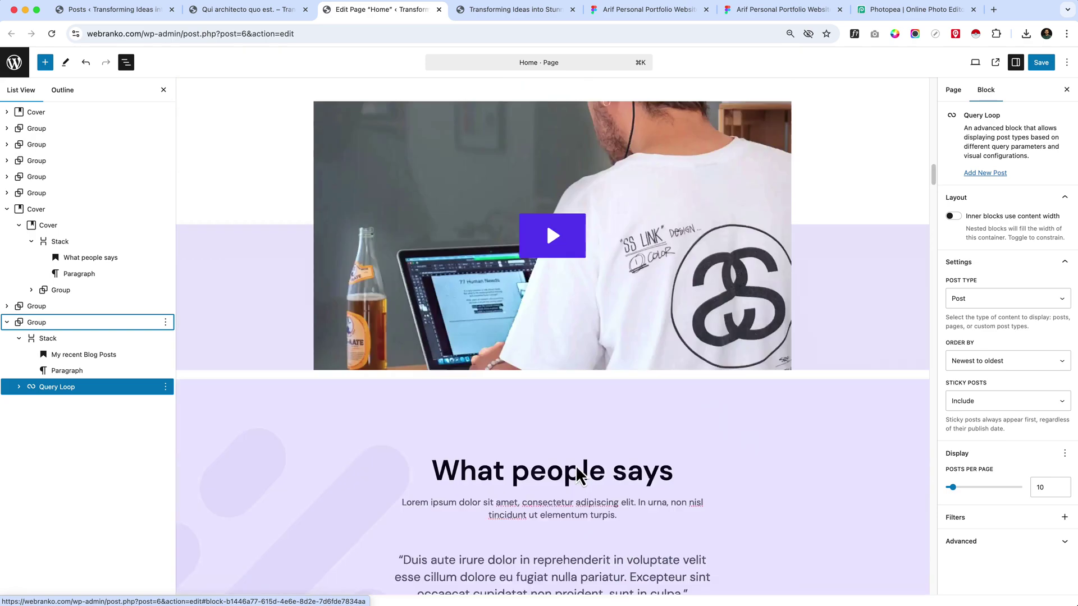
{"action": "scroll", "coordinate": [577, 468], "scroll_direction": "down", "scroll_amount": 2}
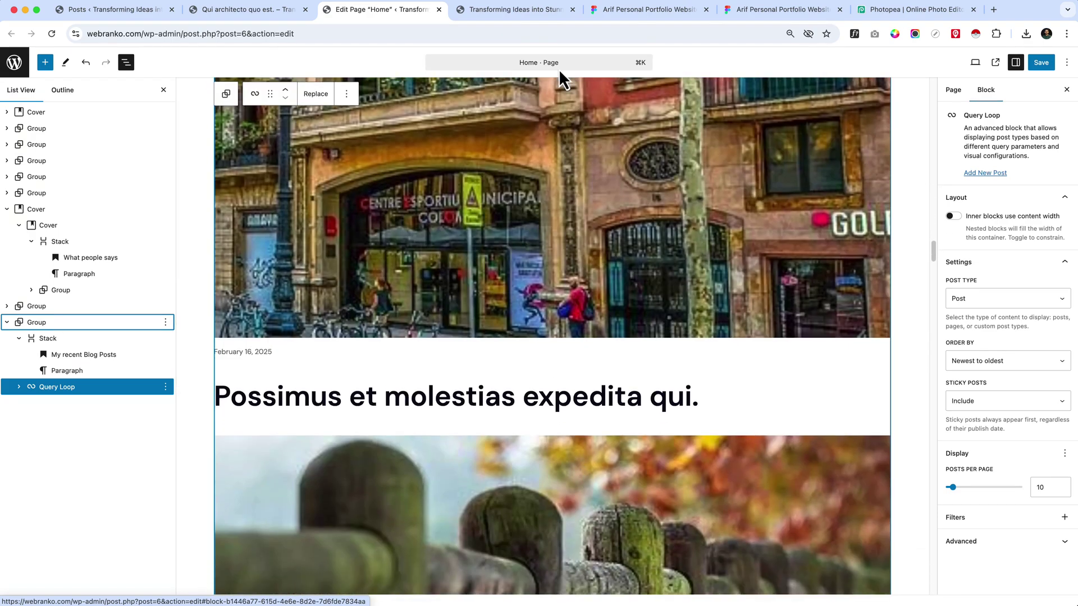
{"action": "left_click", "coordinate": [541, 11]}
{"action": "left_click", "coordinate": [648, 11]}
{"action": "scroll", "coordinate": [635, 376], "scroll_direction": "down", "scroll_amount": 2}
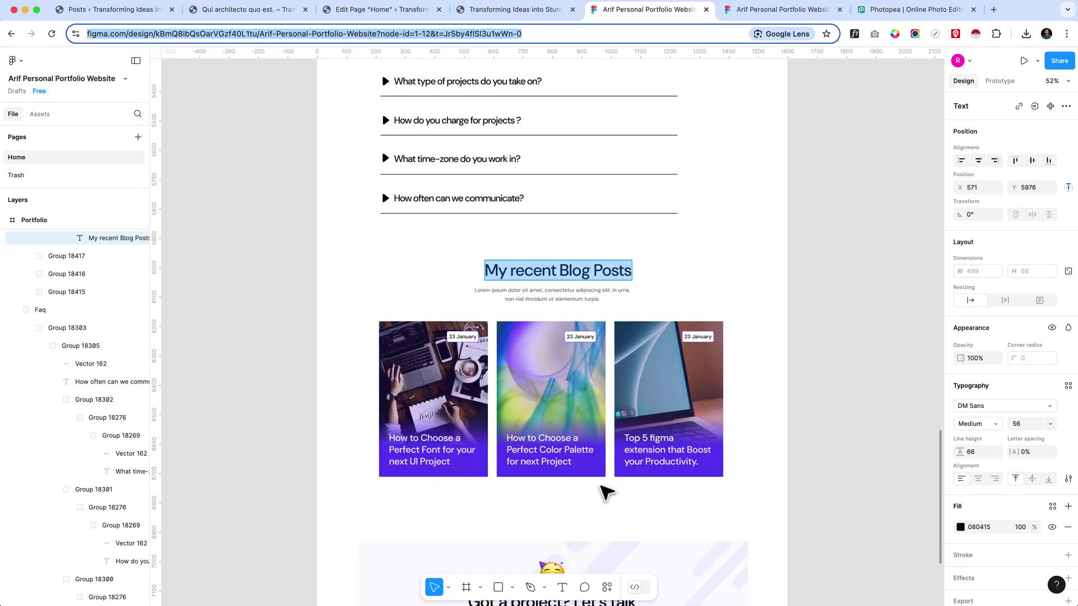
{"action": "scroll", "coordinate": [611, 341], "scroll_direction": "up", "scroll_amount": 3}
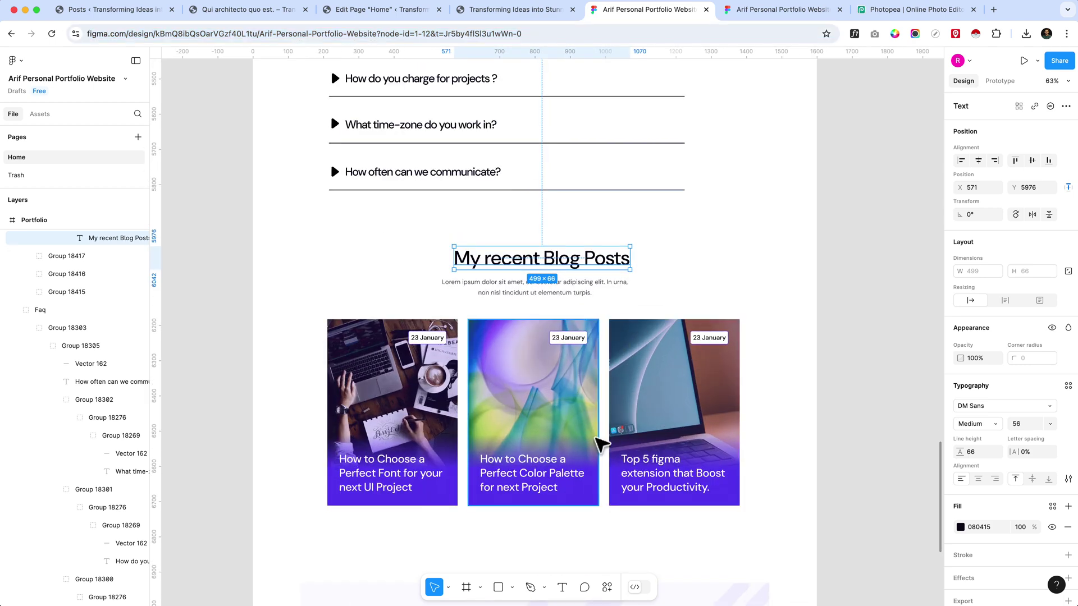
{"action": "scroll", "coordinate": [600, 418], "scroll_direction": "down", "scroll_amount": 2}
{"action": "scroll", "coordinate": [602, 420], "scroll_direction": "up", "scroll_amount": 5}
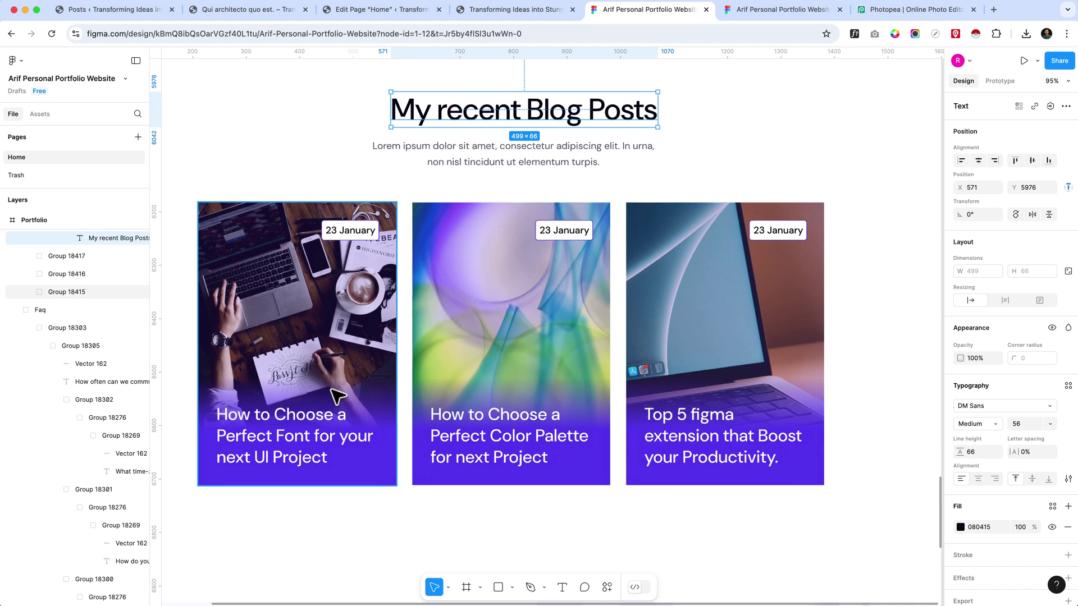
{"action": "scroll", "coordinate": [338, 387], "scroll_direction": "left", "scroll_amount": 2}
{"action": "scroll", "coordinate": [338, 388], "scroll_direction": "up", "scroll_amount": 1}
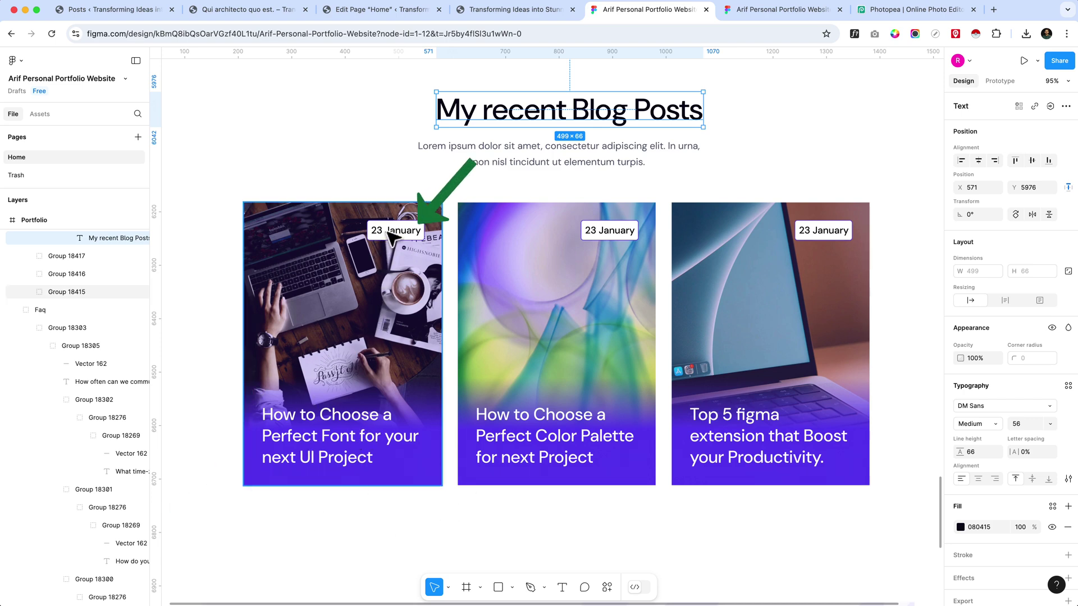
Step: Return to the Home page editor and set the Query Loop's Post Template to grid view
{"action": "left_click", "coordinate": [369, 21]}
{"action": "scroll", "coordinate": [359, 342], "scroll_direction": "down", "scroll_amount": 3}
{"action": "left_click", "coordinate": [155, 386]}
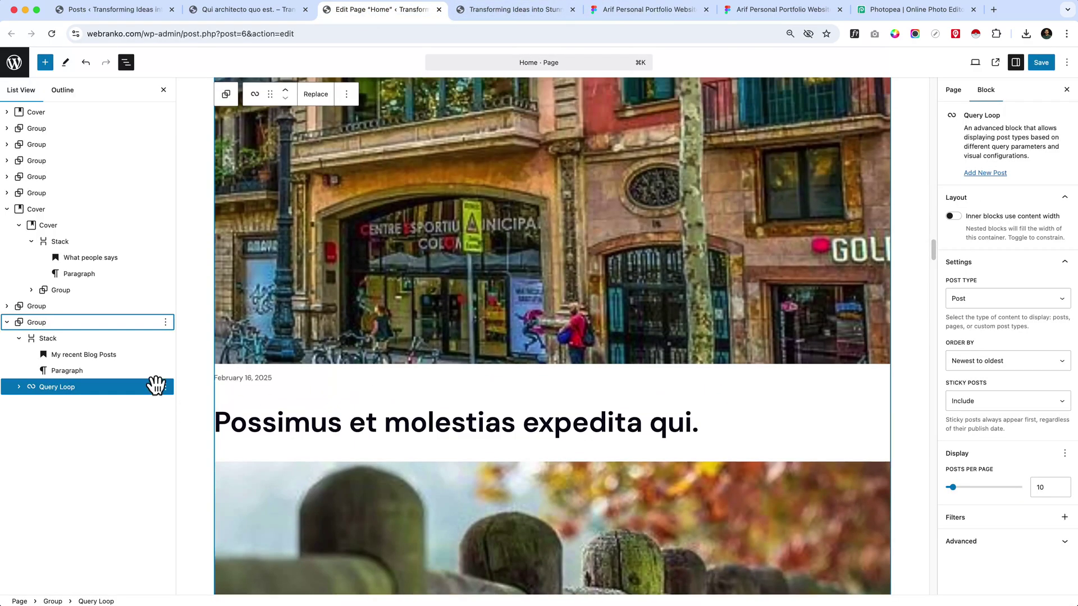
{"action": "scroll", "coordinate": [481, 250], "scroll_direction": "up", "scroll_amount": 10}
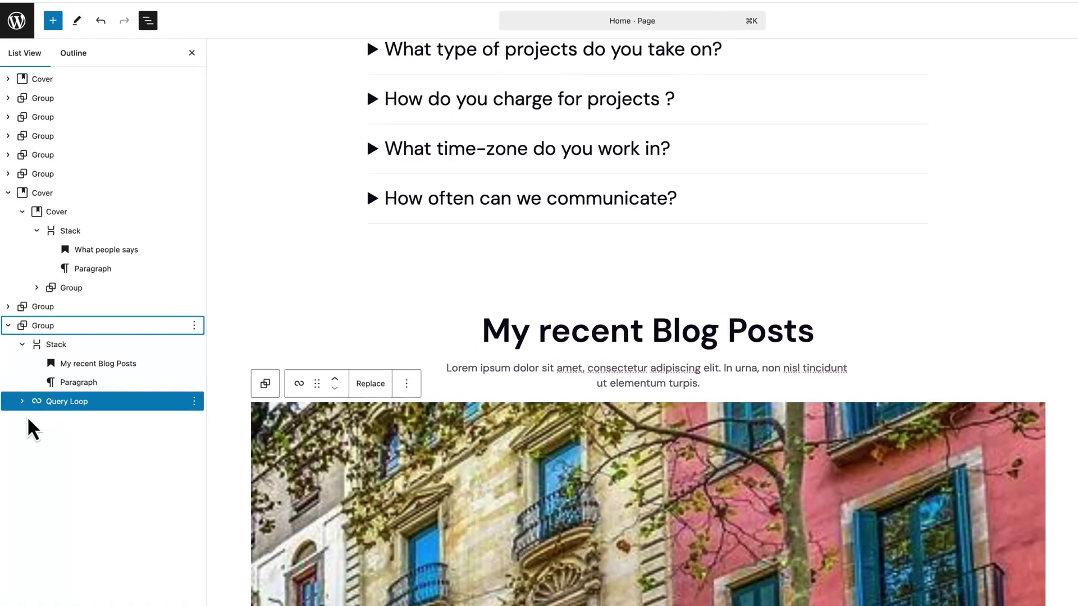
{"action": "left_click", "coordinate": [32, 411]}
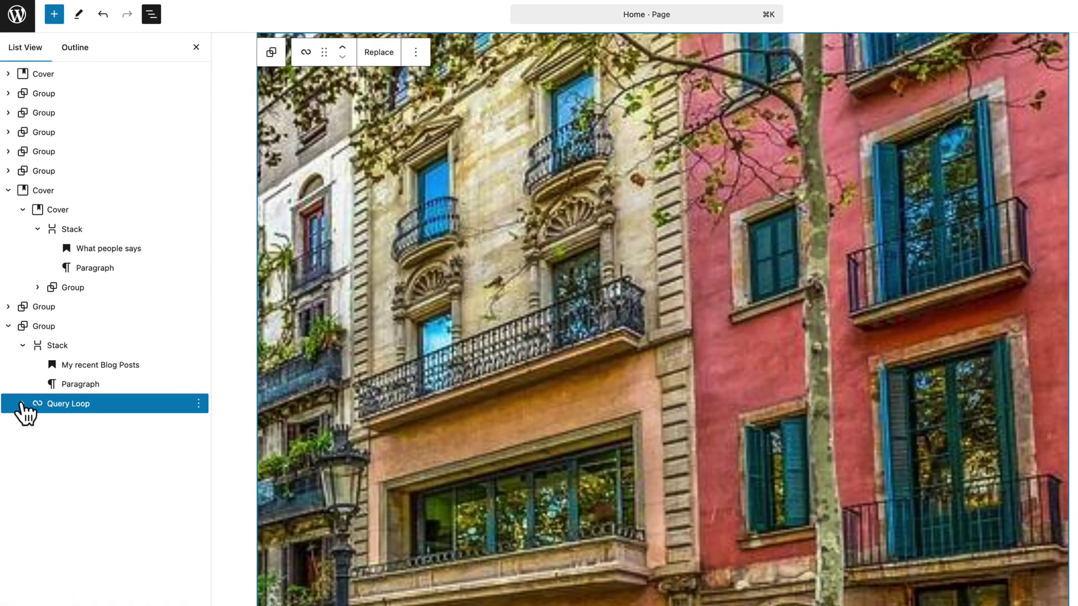
{"action": "left_click", "coordinate": [21, 404]}
{"action": "left_click", "coordinate": [82, 425]}
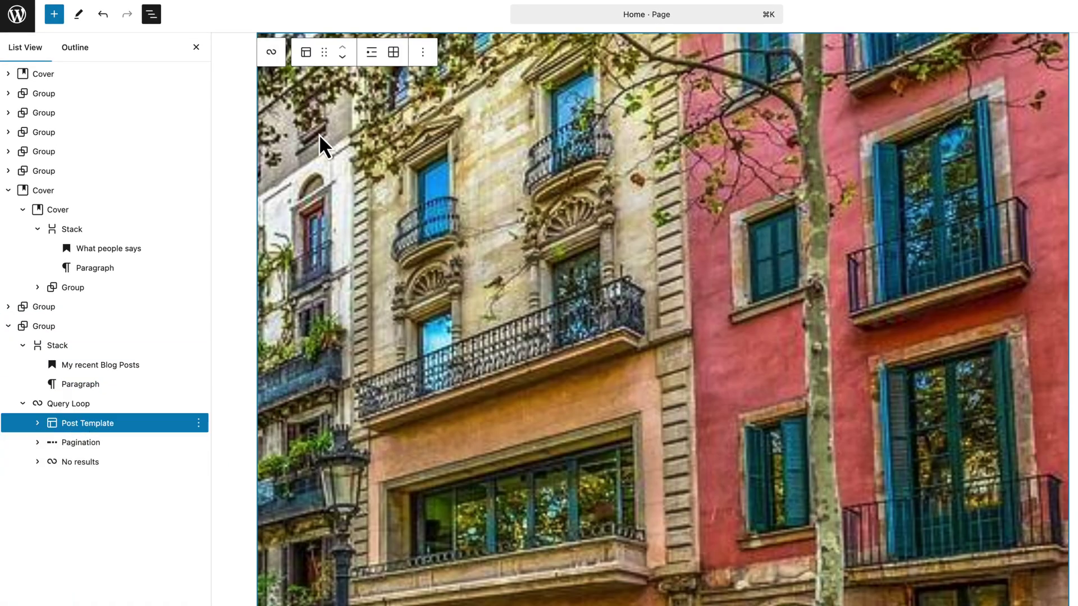
{"action": "left_click", "coordinate": [394, 52]}
Step: Set the Query Loop to show 3 posts per page
{"action": "left_click", "coordinate": [99, 407]}
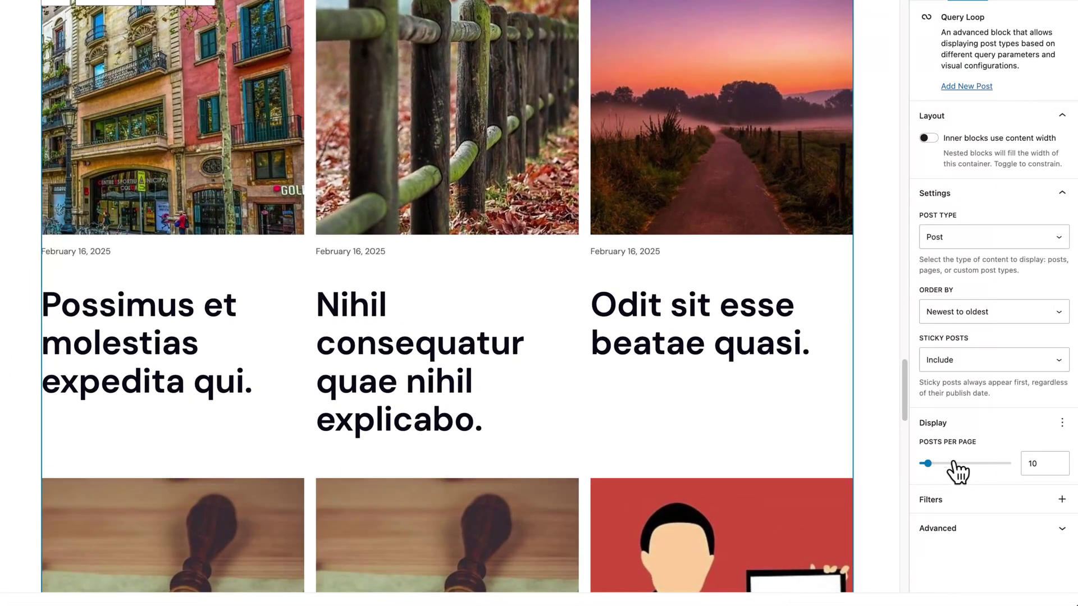
{"action": "left_click", "coordinate": [1031, 462]}
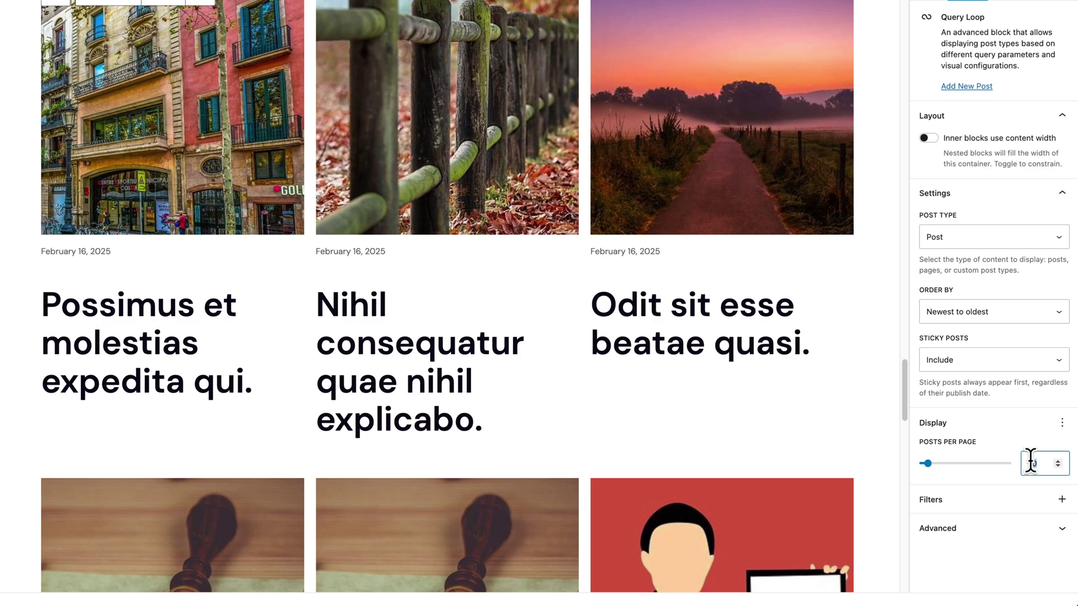
{"action": "type", "text": "3"}
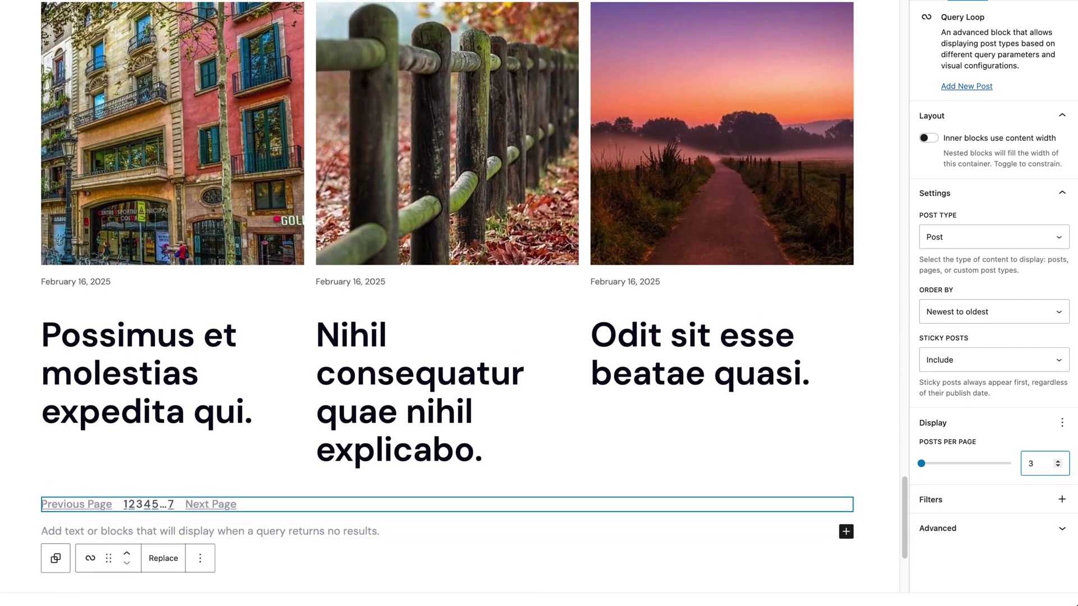
Step: Delete the Featured Image block from the Query Loop's Post Template
{"action": "scroll", "coordinate": [278, 171], "scroll_direction": "up", "scroll_amount": 3}
{"action": "left_click", "coordinate": [271, 261]}
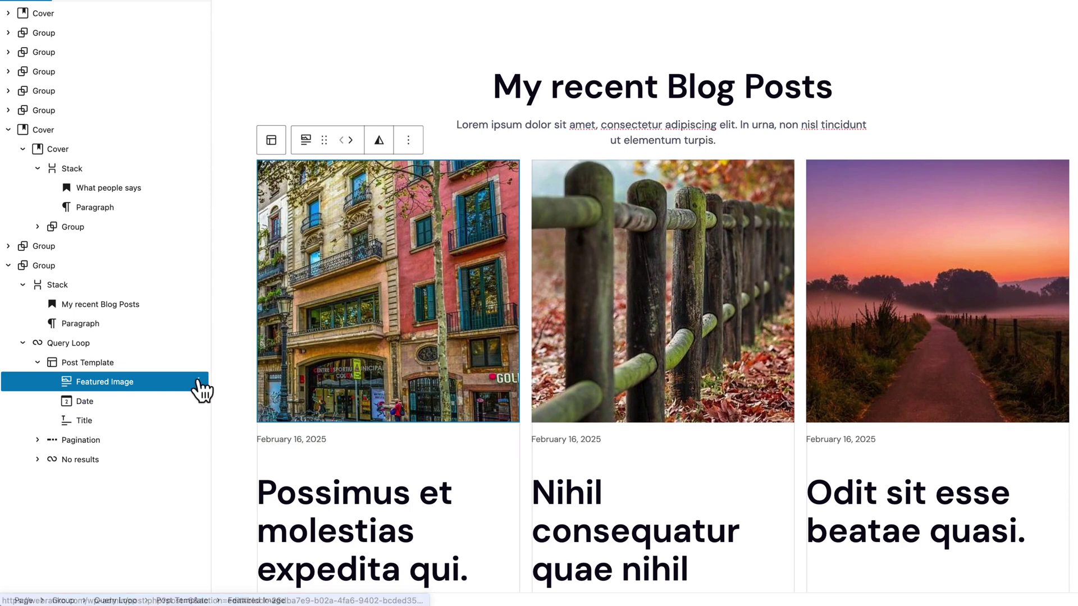
{"action": "left_click", "coordinate": [199, 382]}
{"action": "left_click", "coordinate": [225, 356]}
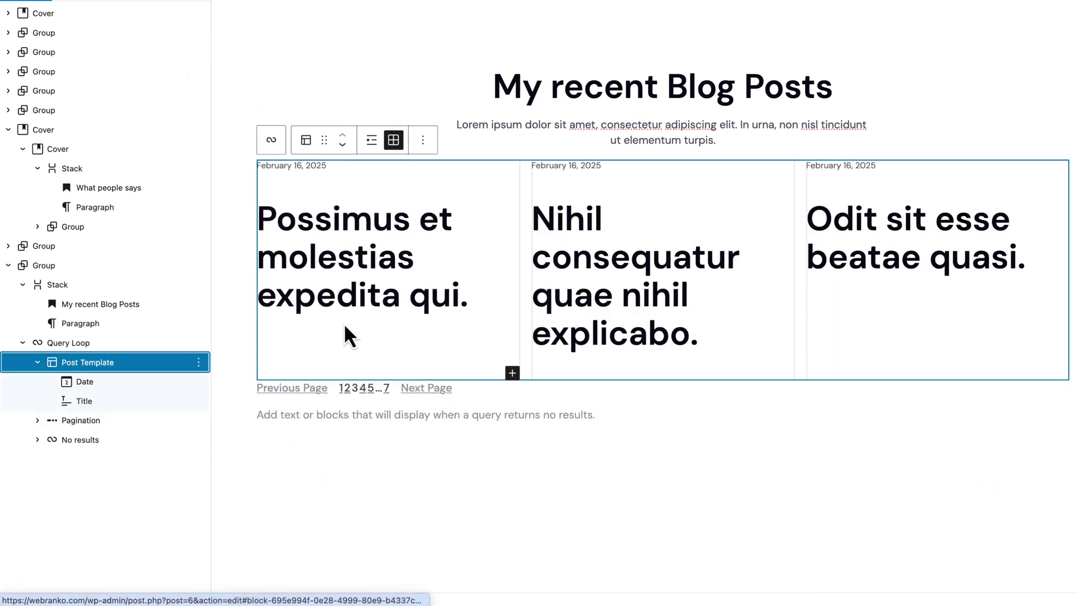
Step: Insert a Cover block above the Date in the Post Template and have it use the featured image
{"action": "left_click", "coordinate": [158, 388]}
{"action": "left_click", "coordinate": [198, 382]}
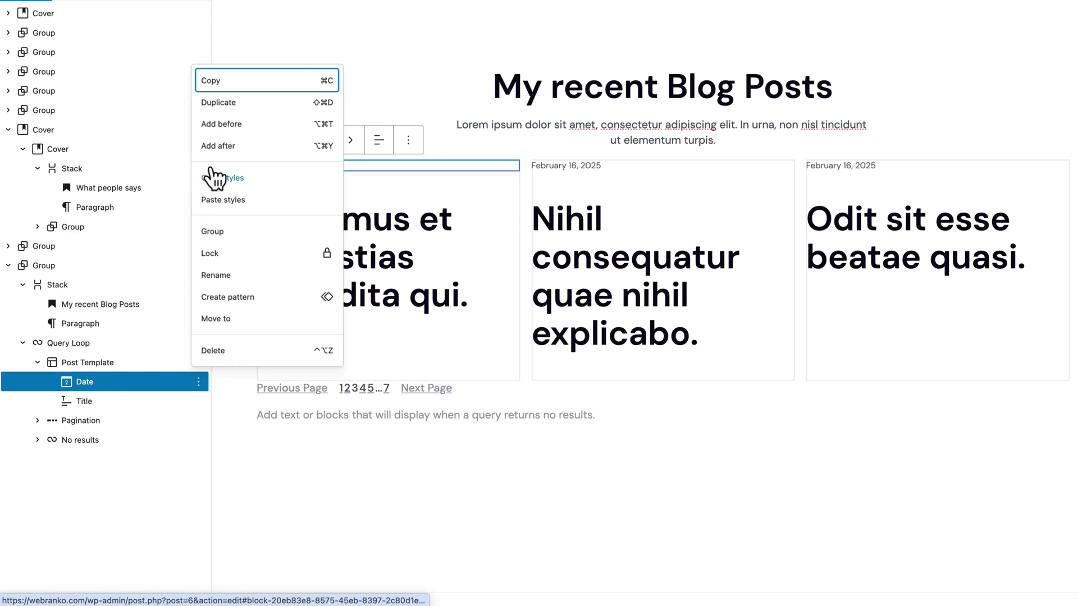
{"action": "left_click", "coordinate": [230, 128]}
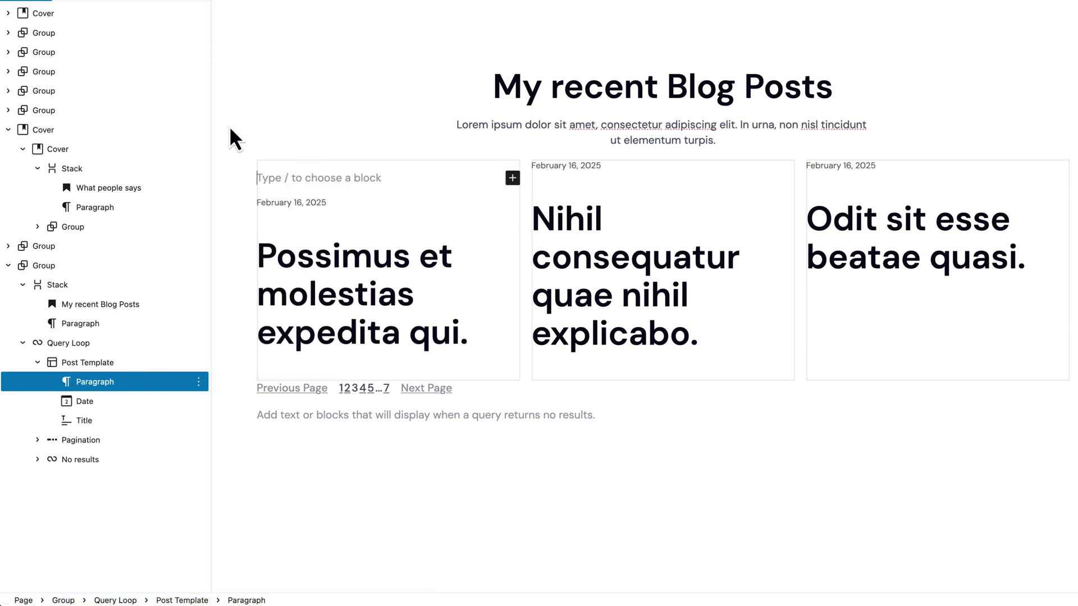
{"action": "type", "text": "/cov"}
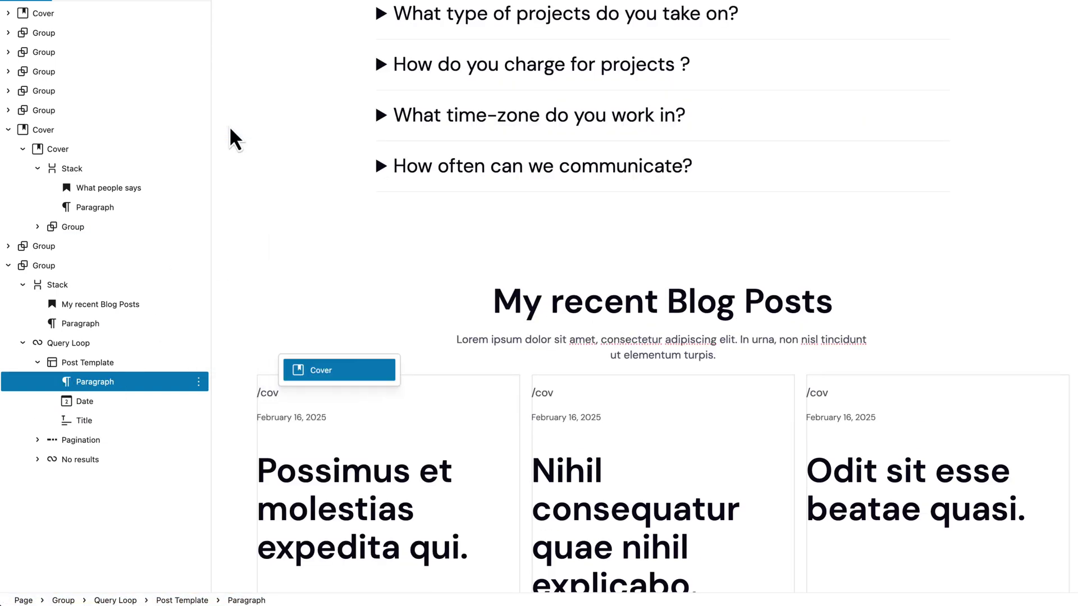
{"action": "key", "text": "Return"}
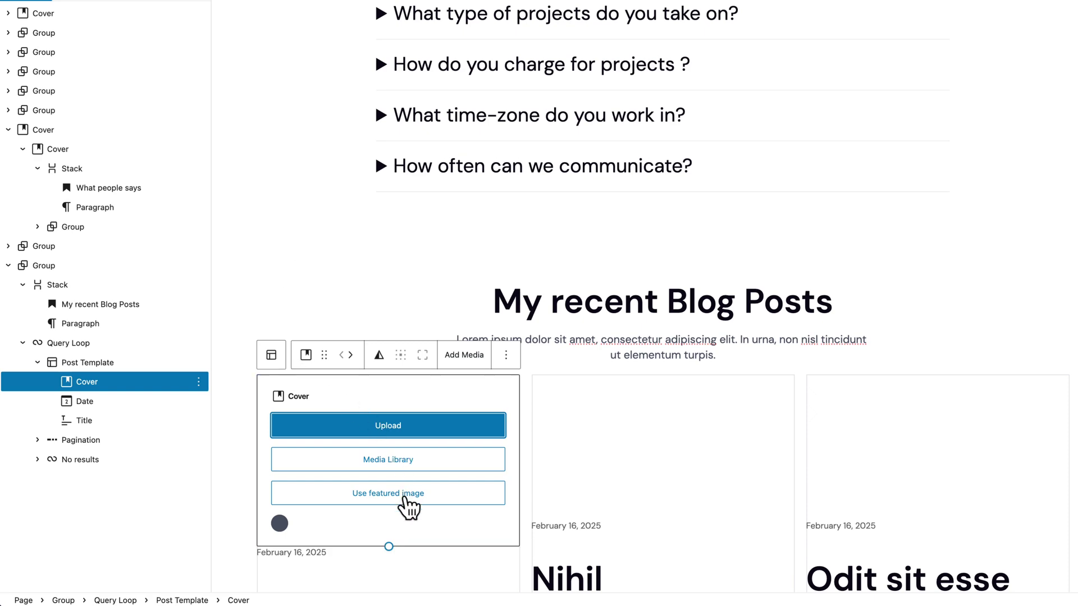
{"action": "left_click", "coordinate": [388, 494]}
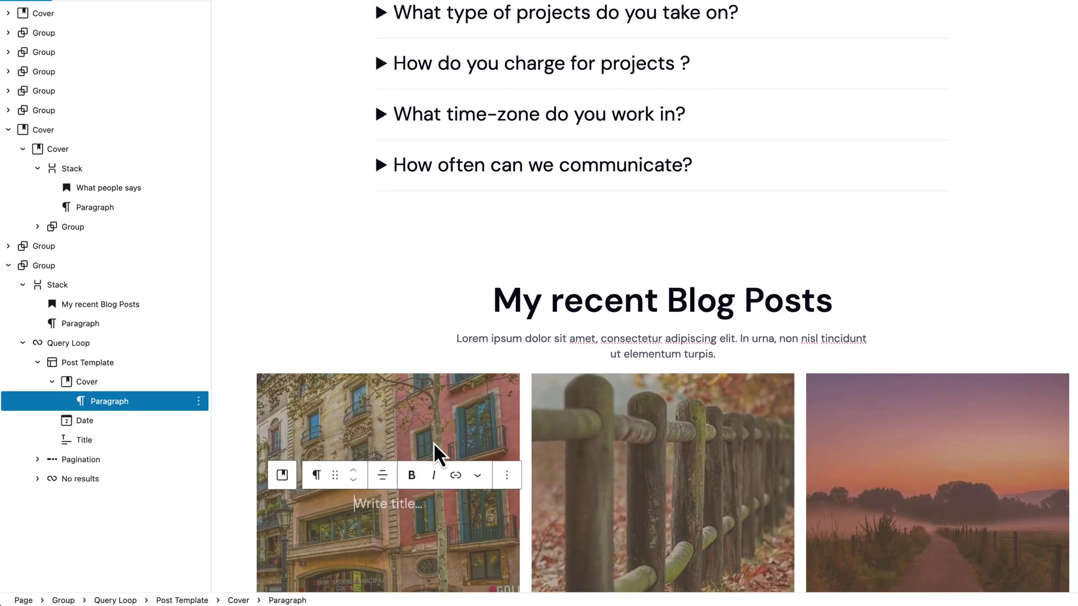
Step: Enlarge the post Cover's height so the images form tall portrait cards
{"action": "scroll", "coordinate": [460, 416], "scroll_direction": "down", "scroll_amount": 5}
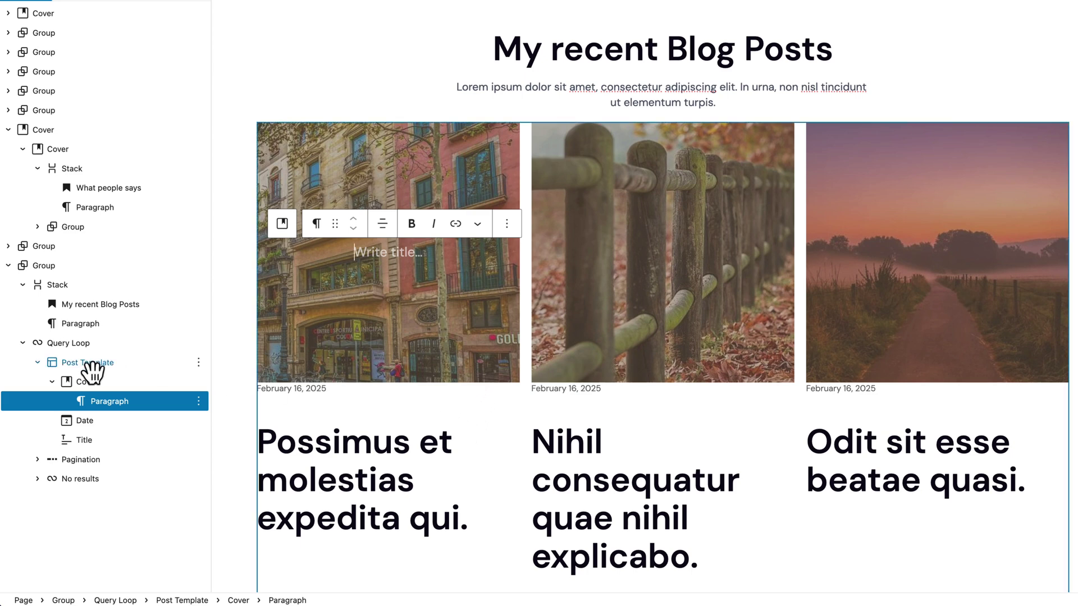
{"action": "left_click", "coordinate": [89, 383]}
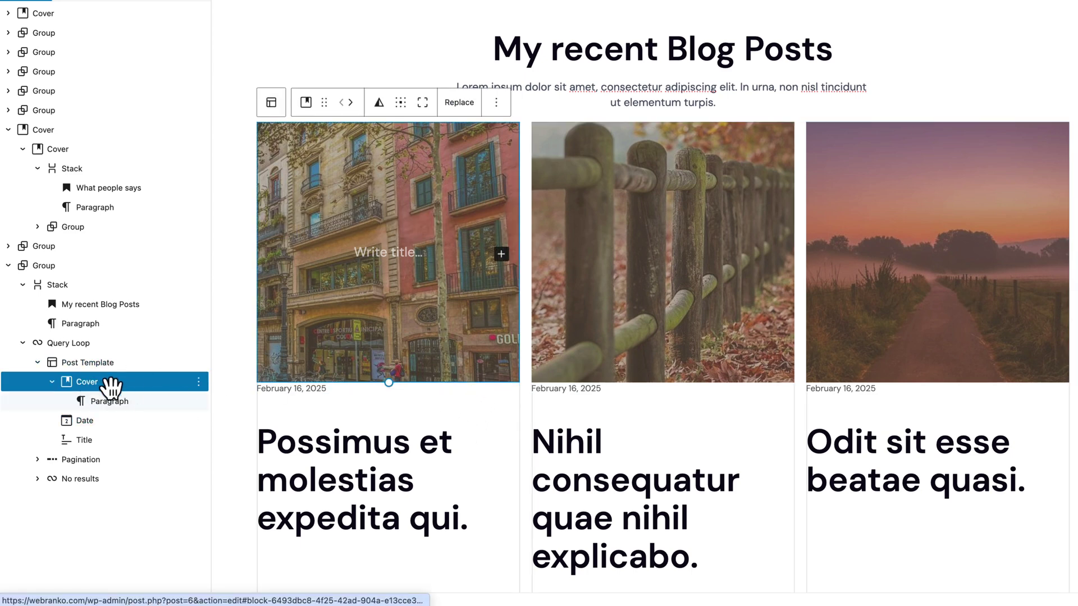
{"action": "left_click_drag", "start_coordinate": [388, 382], "coordinate": [399, 479]}
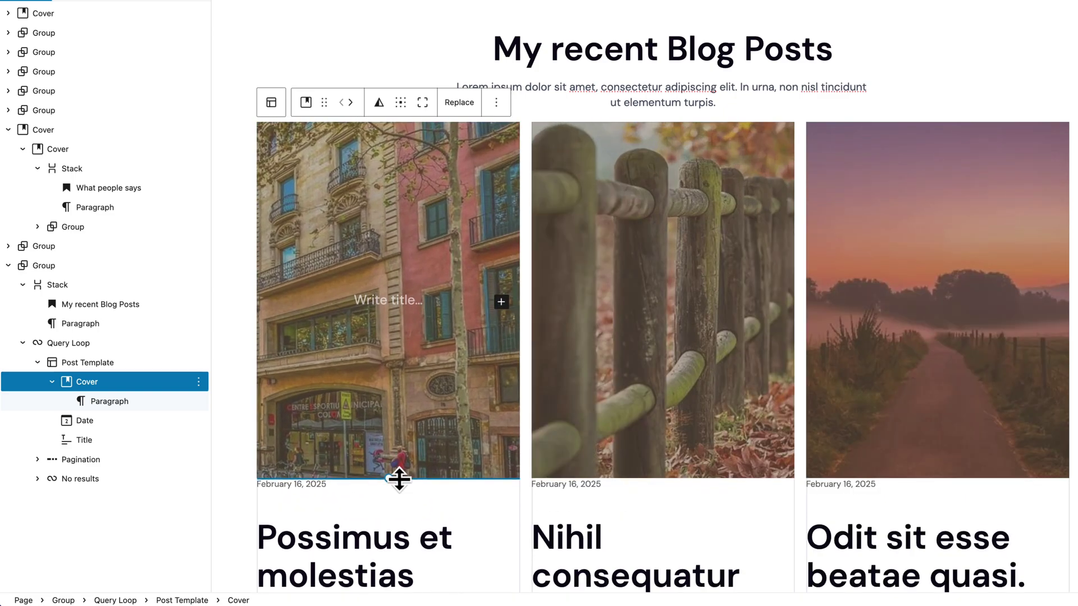
Step: Move the Title and Date blocks into the Cover with the Date above the Title, and delete the Cover's empty paragraph
{"action": "left_click", "coordinate": [105, 442]}
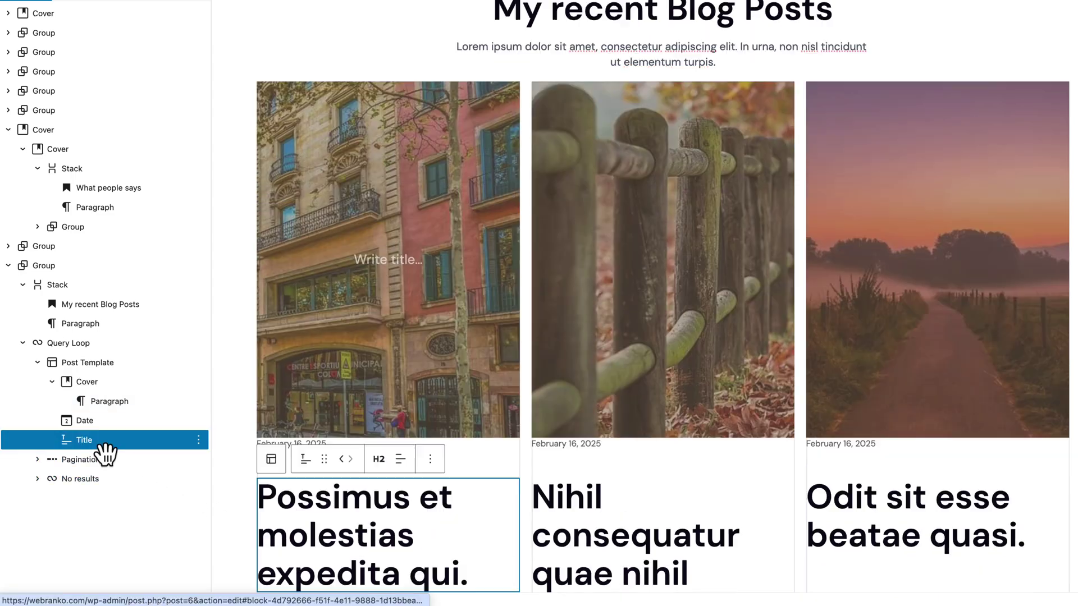
{"action": "left_click_drag", "start_coordinate": [97, 452], "coordinate": [123, 422]}
{"action": "left_click", "coordinate": [185, 422]}
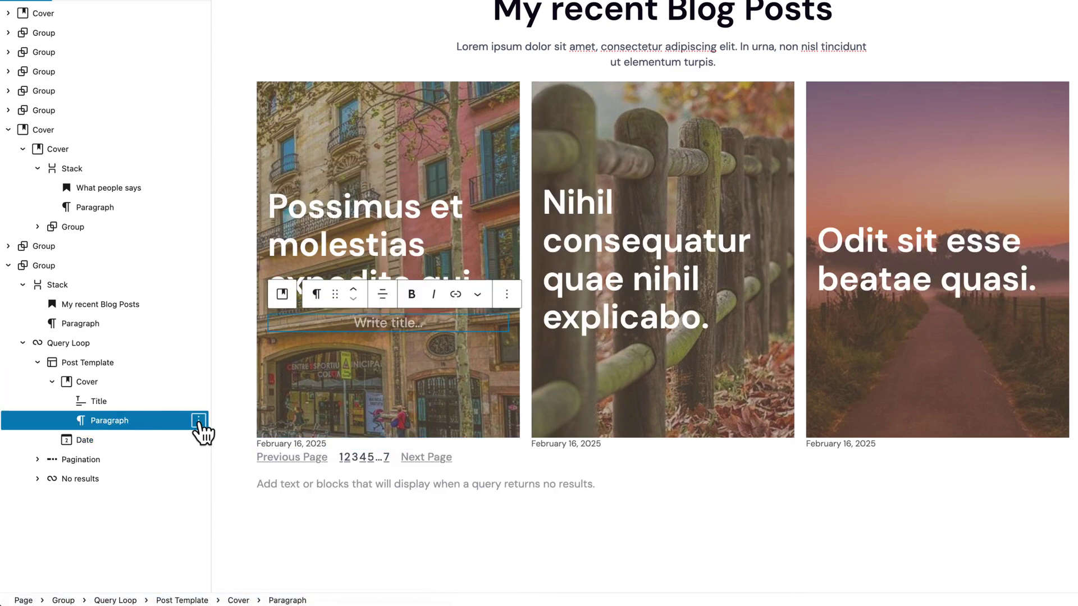
{"action": "left_click", "coordinate": [198, 421]}
{"action": "left_click", "coordinate": [214, 393]}
{"action": "mouse_move", "coordinate": [106, 423]}
{"action": "left_mouse_down"}
{"action": "mouse_move", "coordinate": [113, 404]}
{"action": "mouse_move", "coordinate": [113, 416]}
{"action": "left_mouse_up"}
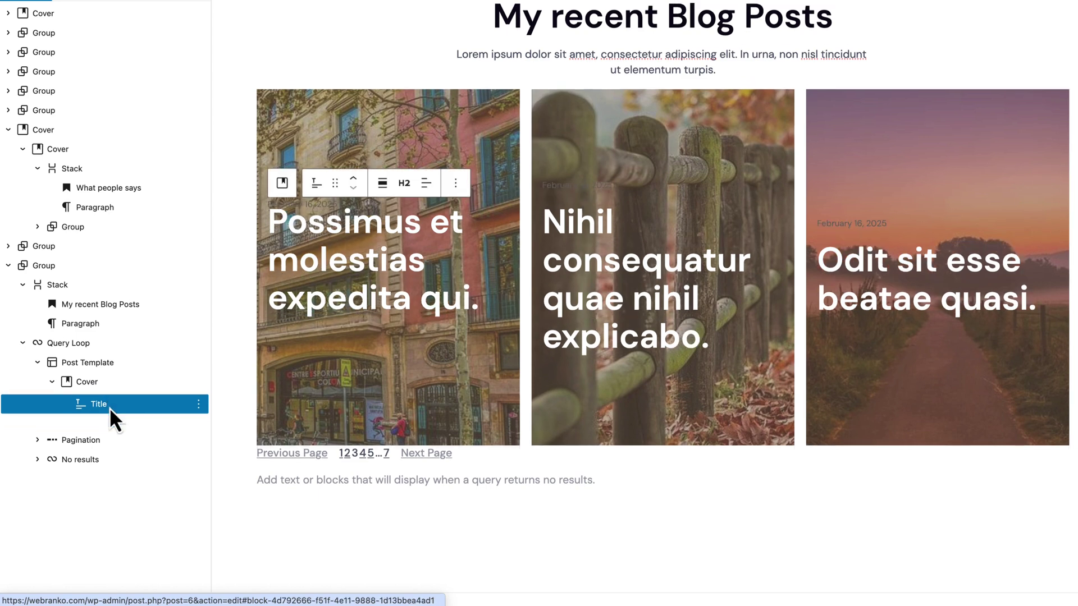
Step: Set the post Title inside the Cover to heading level H4
{"action": "left_click", "coordinate": [114, 387]}
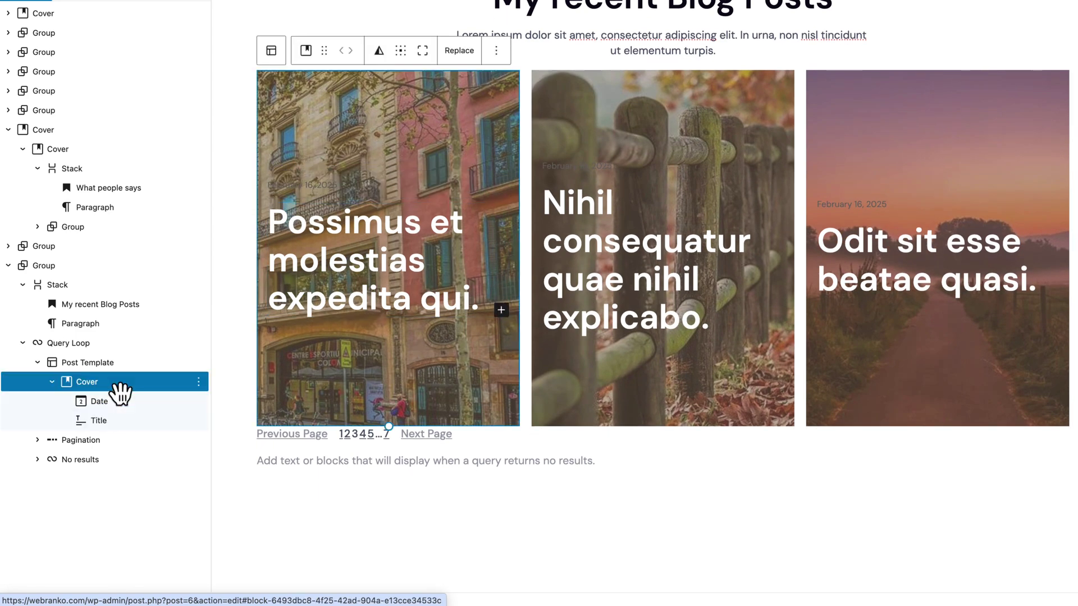
{"action": "scroll", "coordinate": [457, 247], "scroll_direction": "up", "scroll_amount": 2}
{"action": "left_click", "coordinate": [348, 347]}
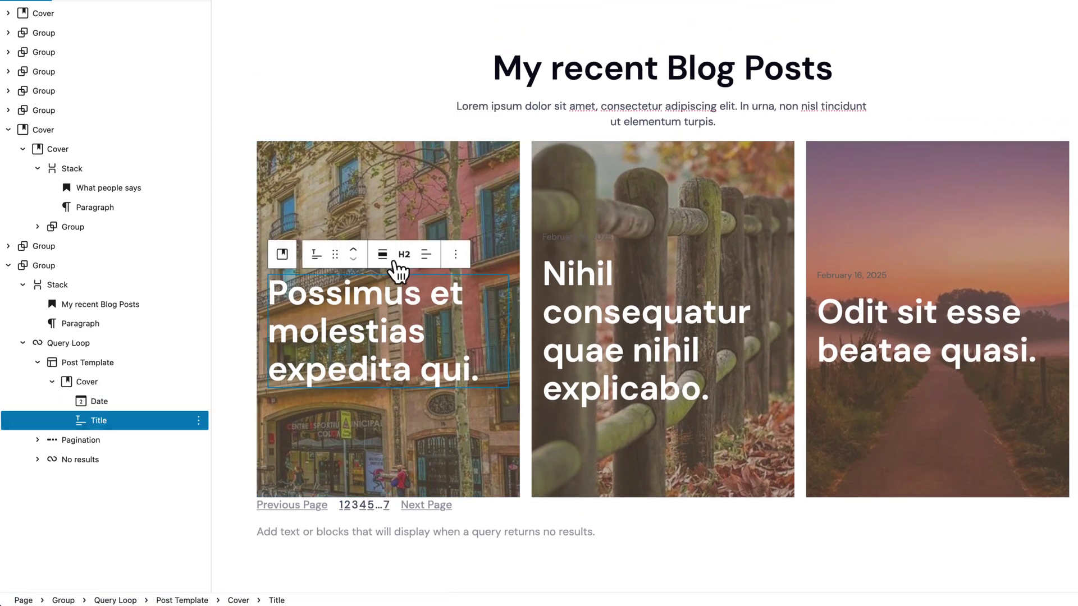
{"action": "left_click", "coordinate": [404, 255]}
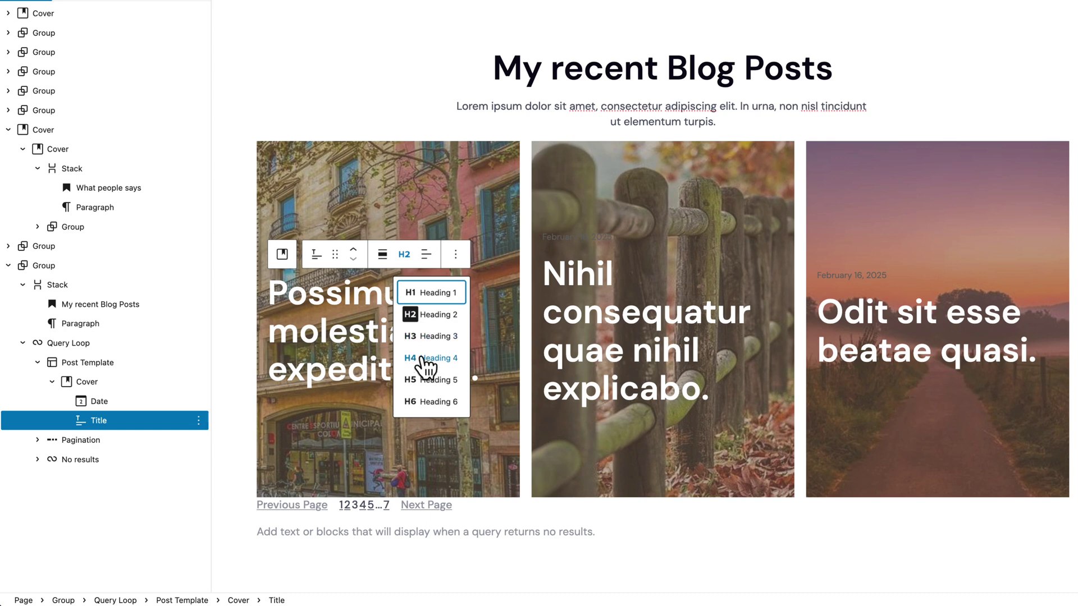
{"action": "left_click", "coordinate": [423, 358]}
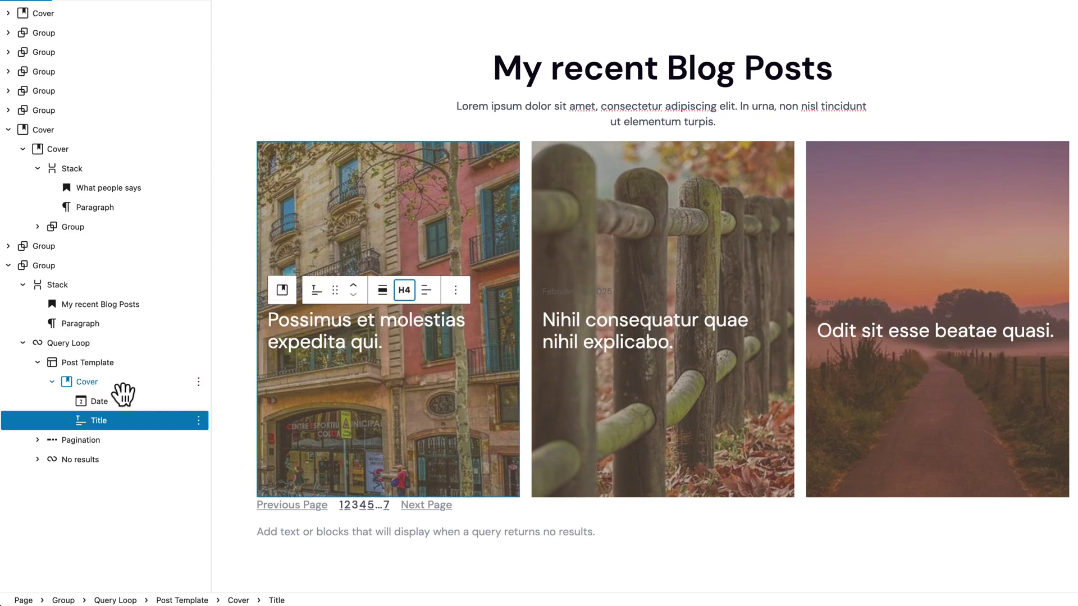
Step: Position the Cover's content at the bottom, check the blog card design in Figma, and return to the Home page editor
{"action": "left_click", "coordinate": [112, 383]}
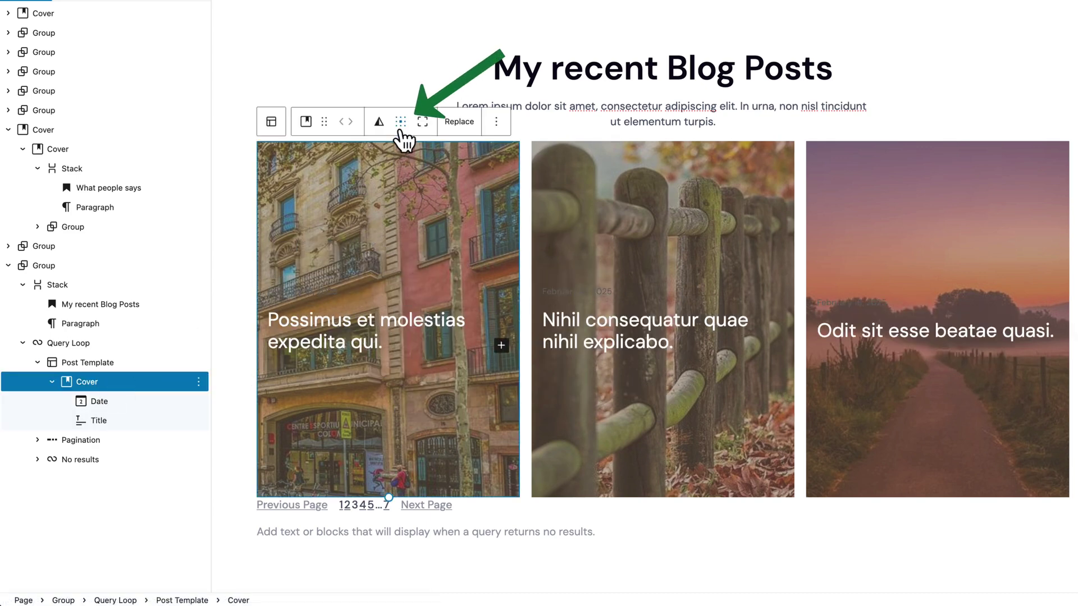
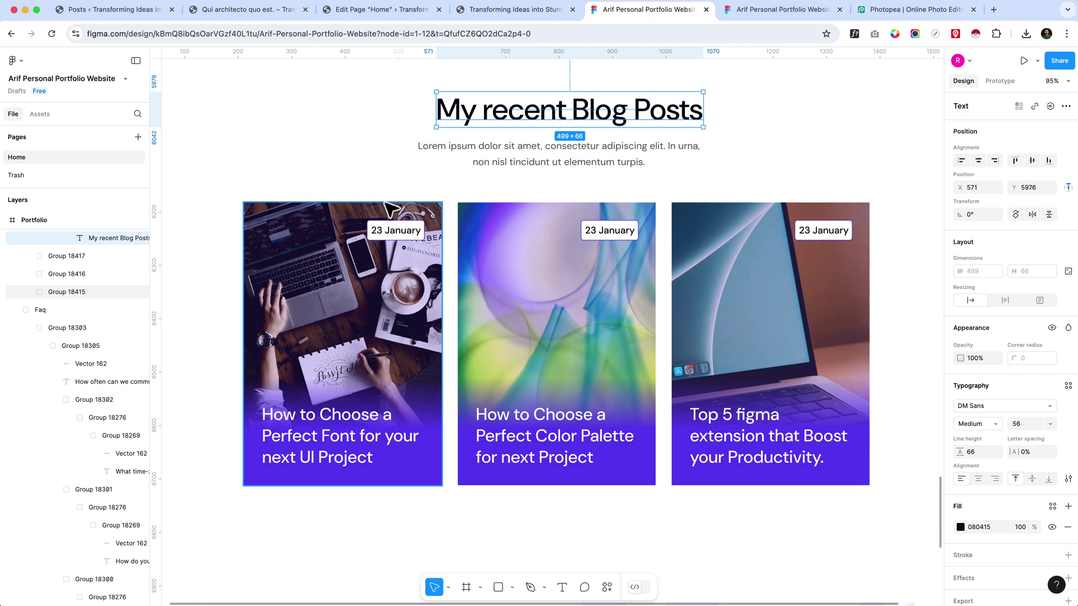
{"action": "left_click", "coordinate": [373, 12]}
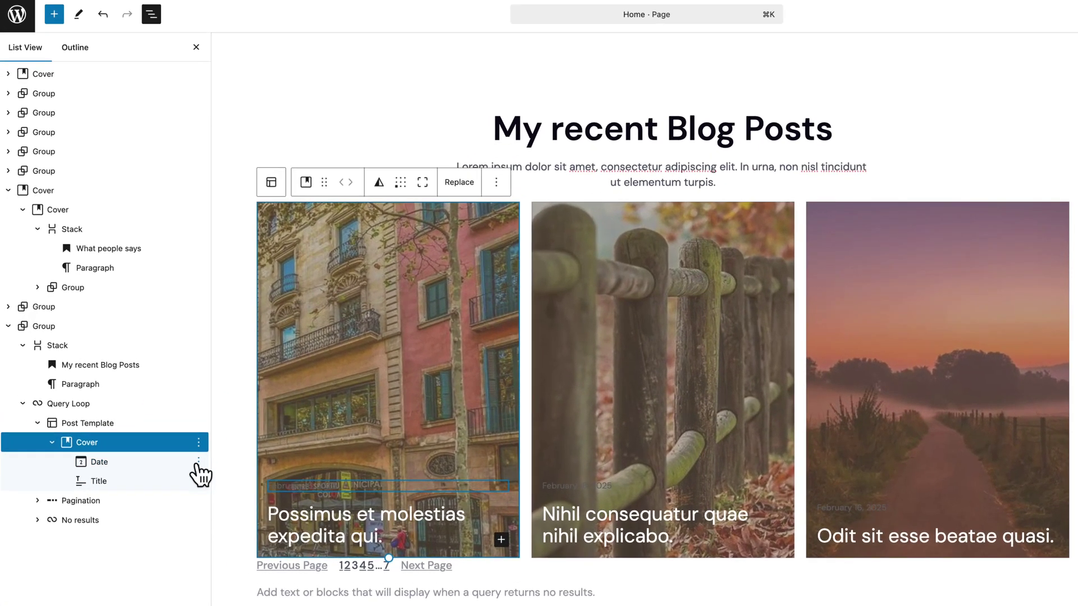
Step: Add a Stack block inside the post Cover and move the Date and Title into it
{"action": "left_click", "coordinate": [165, 436]}
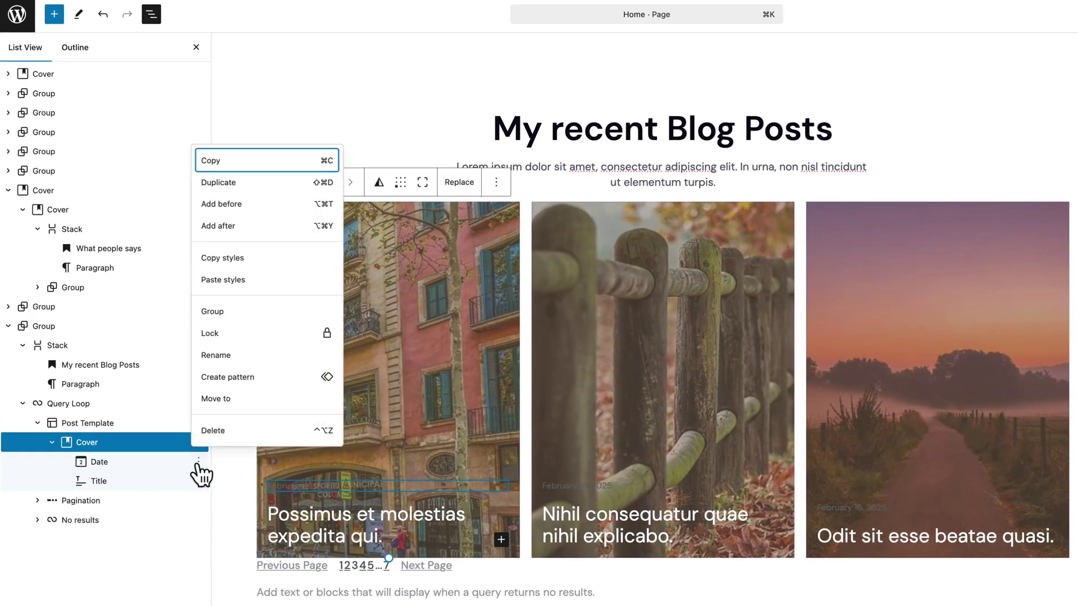
{"action": "left_click", "coordinate": [256, 207]}
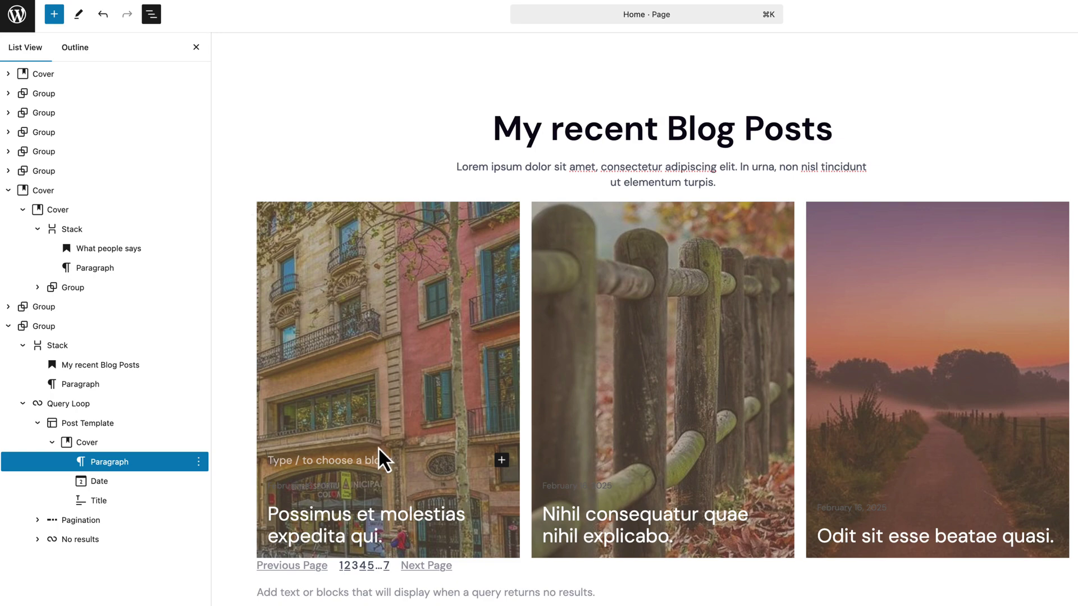
{"action": "type", "text": "/"}
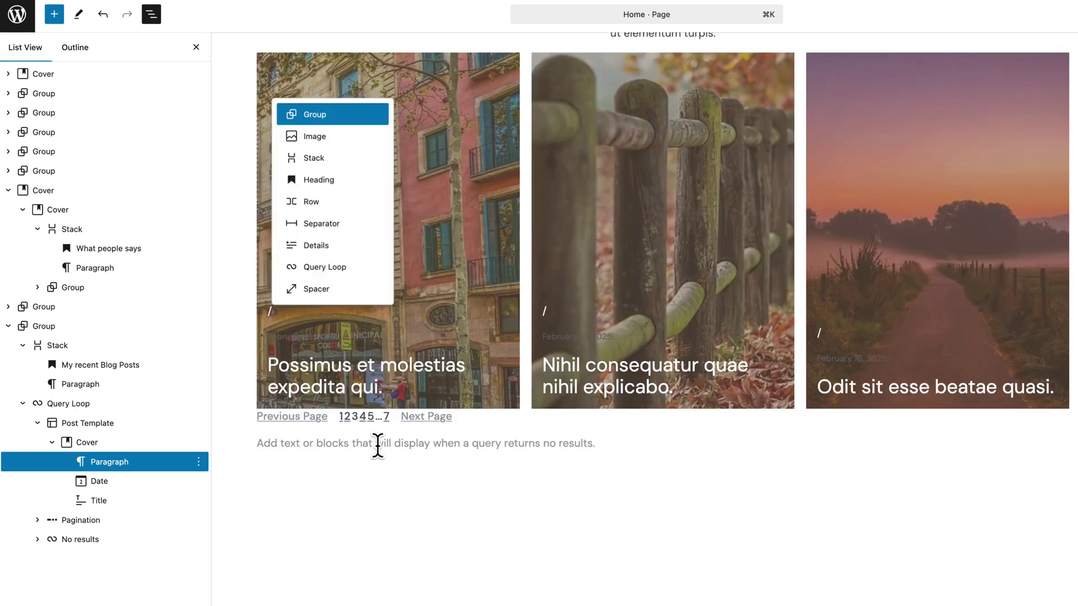
{"action": "left_click", "coordinate": [343, 160]}
{"action": "mouse_move", "coordinate": [111, 493]}
{"action": "left_mouse_down"}
{"action": "mouse_move", "coordinate": [113, 459]}
{"action": "mouse_move", "coordinate": [125, 504]}
{"action": "left_mouse_up"}
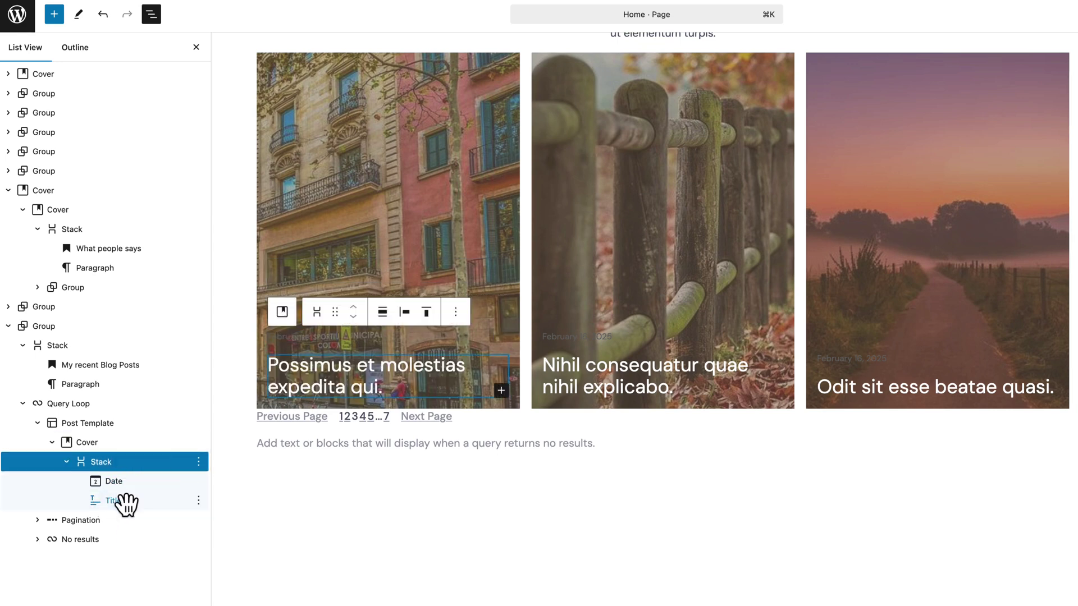
Step: Set the vertical alignment of the Stack holding the Date and Title to Space between
{"action": "left_click", "coordinate": [136, 466]}
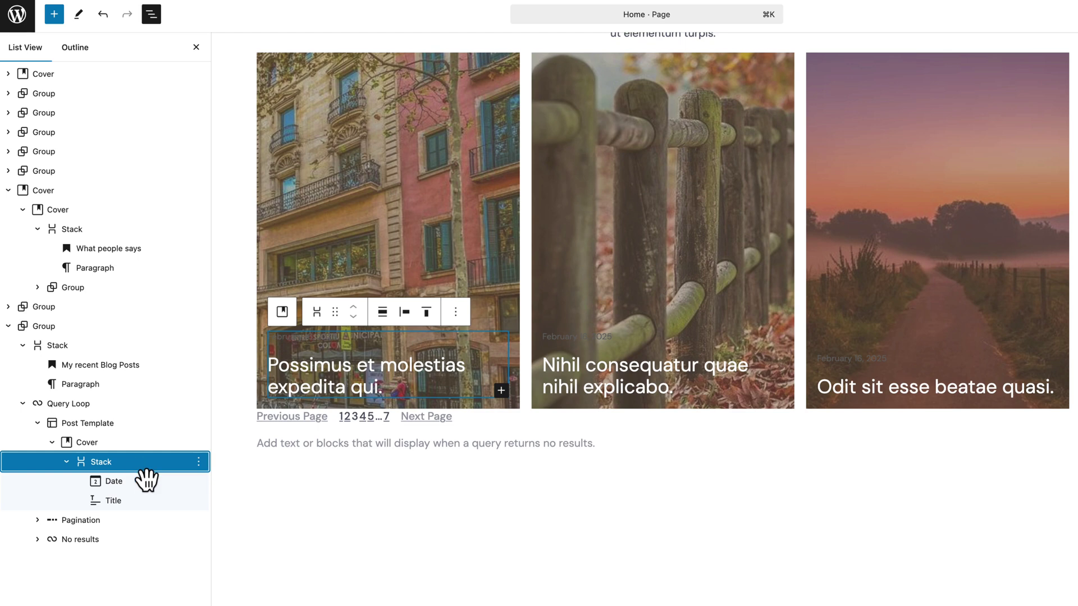
{"action": "left_click", "coordinate": [427, 312]}
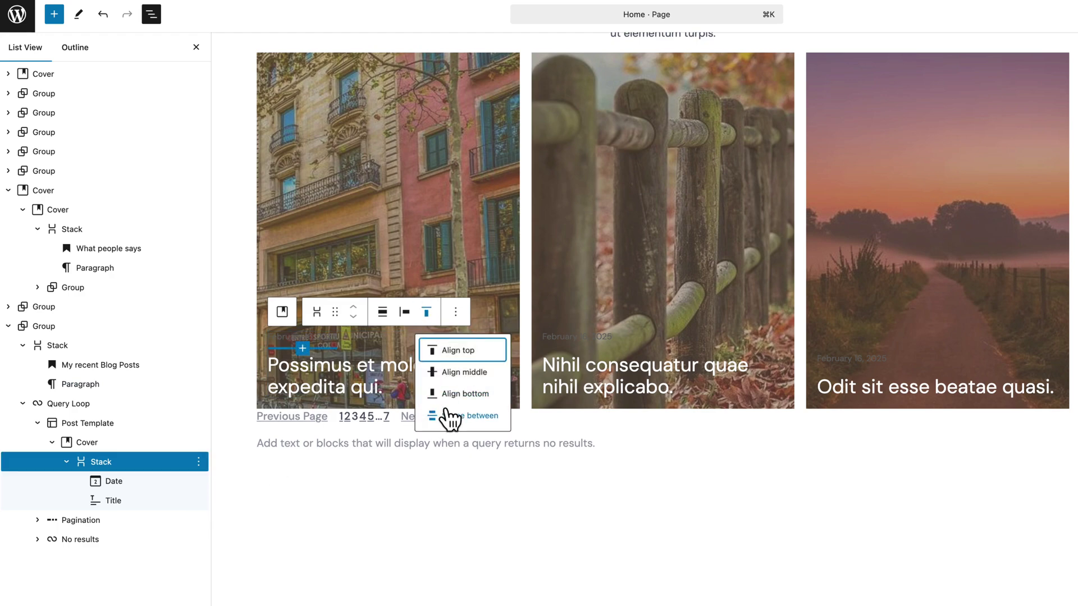
{"action": "left_click", "coordinate": [449, 418]}
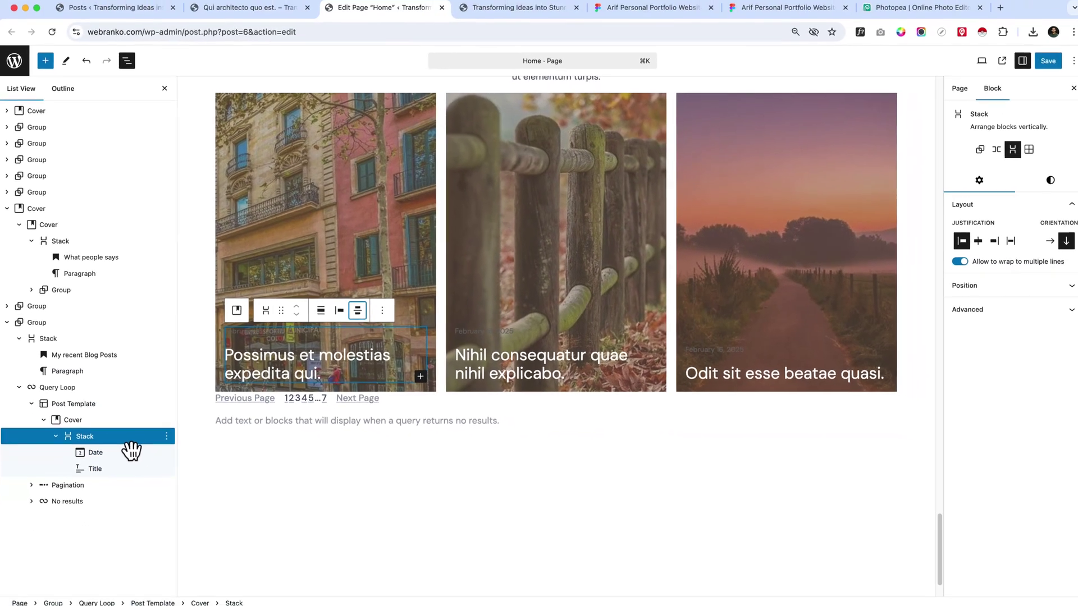
Step: Set the post Date's text color to the white theme color
{"action": "left_click", "coordinate": [272, 332]}
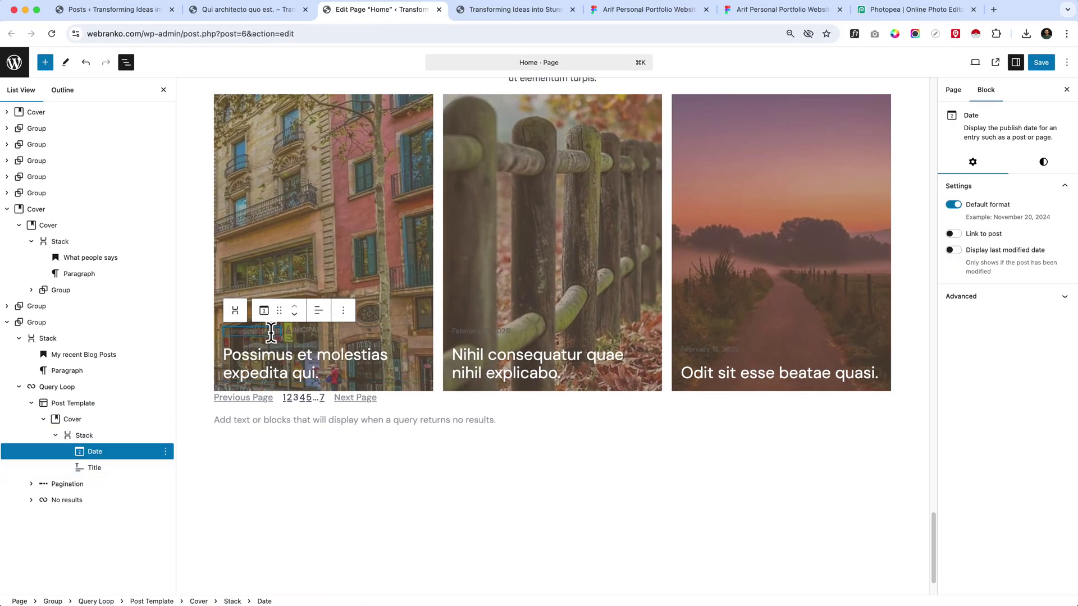
{"action": "left_click", "coordinate": [1046, 166]}
{"action": "left_click", "coordinate": [1002, 211]}
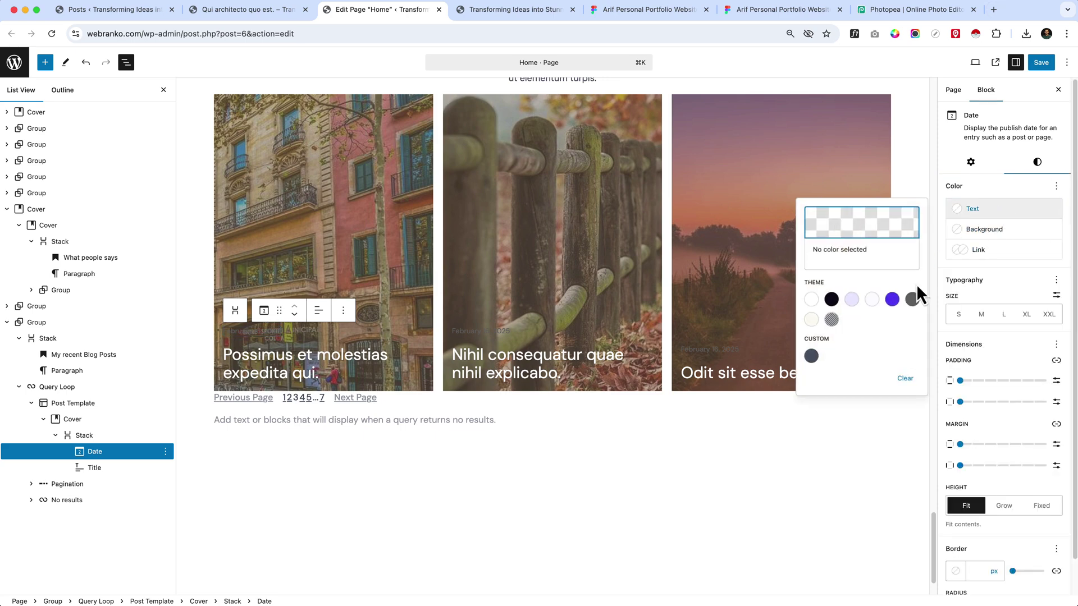
{"action": "left_click", "coordinate": [872, 299]}
{"action": "left_click", "coordinate": [393, 443]}
{"action": "left_click", "coordinate": [247, 331]}
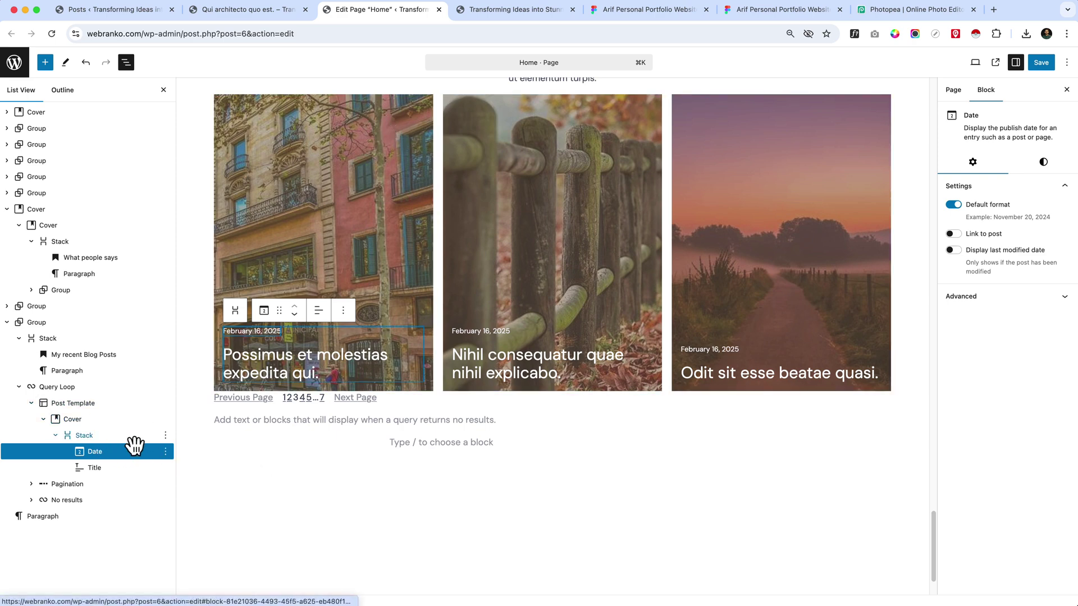
Step: Change the post Cover's content position to top right
{"action": "left_click", "coordinate": [93, 437]}
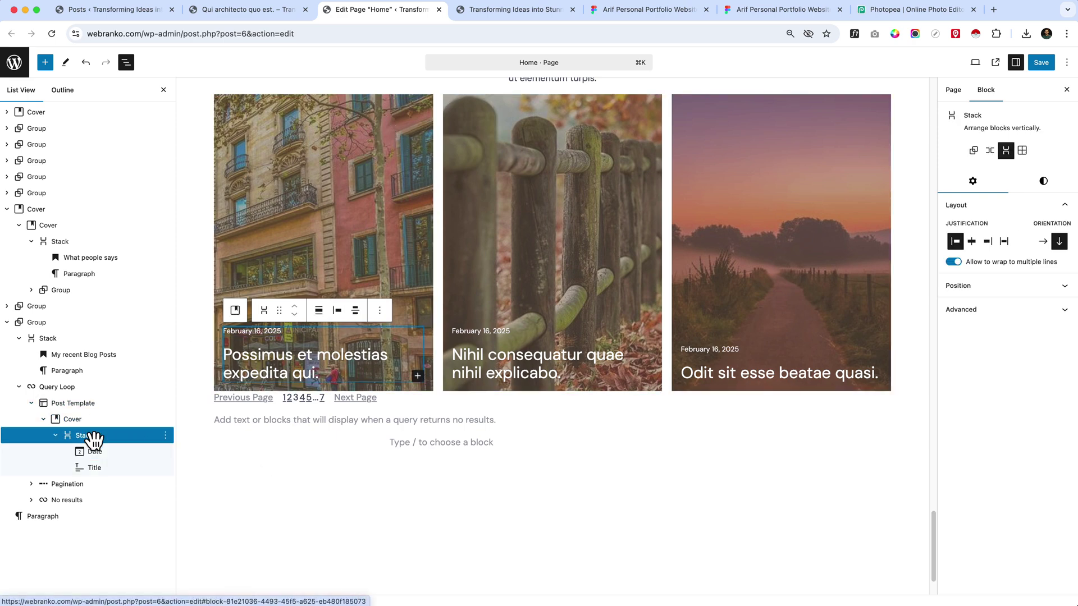
{"action": "left_click", "coordinate": [73, 421]}
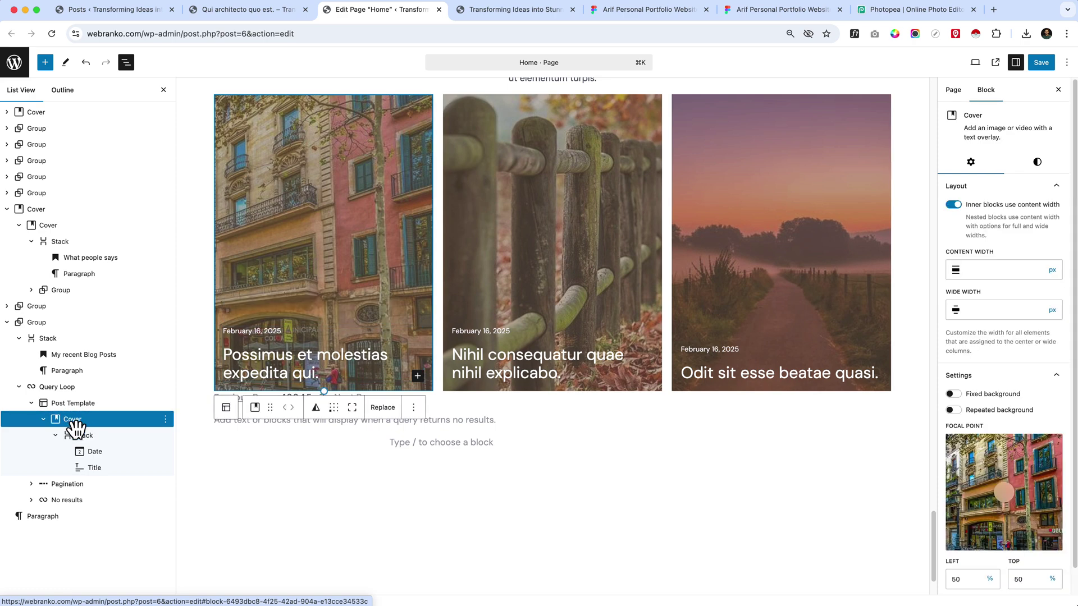
{"action": "left_click", "coordinate": [334, 392]}
{"action": "left_click", "coordinate": [368, 423]}
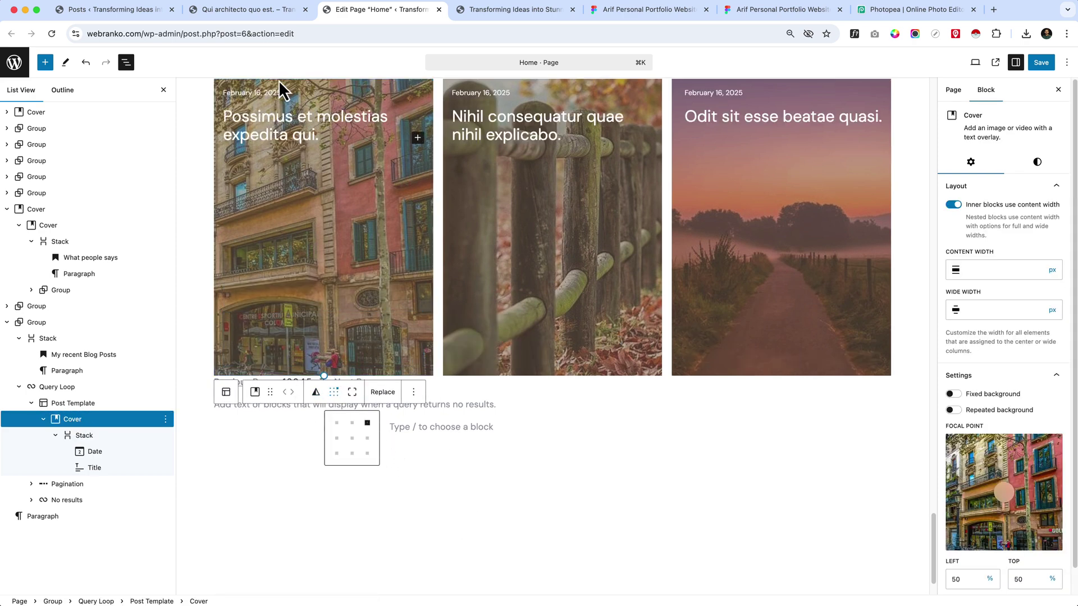
Step: Insert a nested Cover block before the Stack in the post Cover, using the dark slate color as its background
{"action": "left_click", "coordinate": [286, 104]}
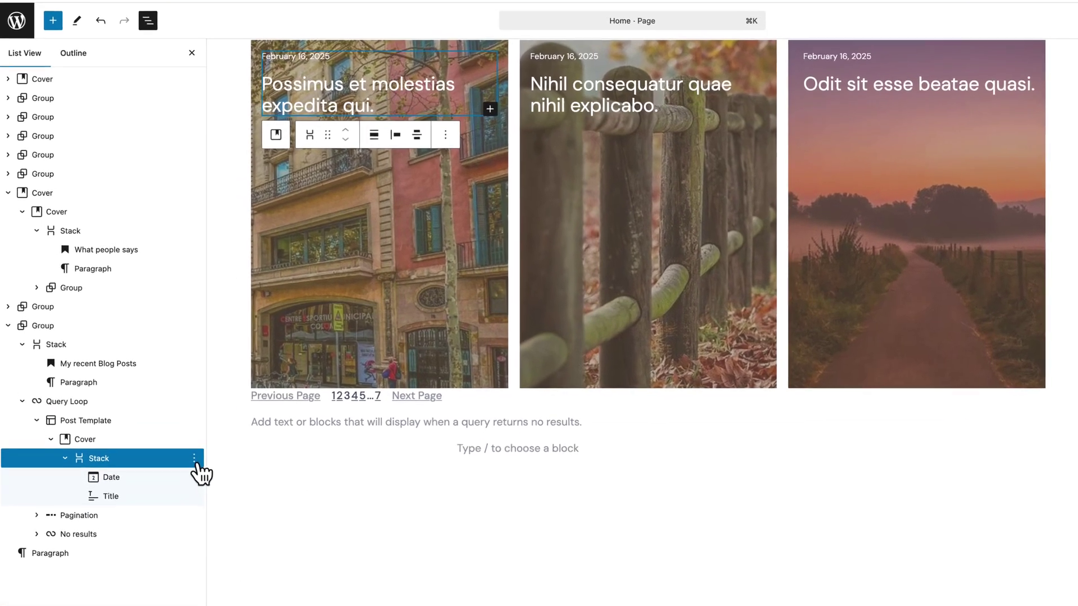
{"action": "left_click", "coordinate": [165, 436]}
{"action": "left_click", "coordinate": [270, 204]}
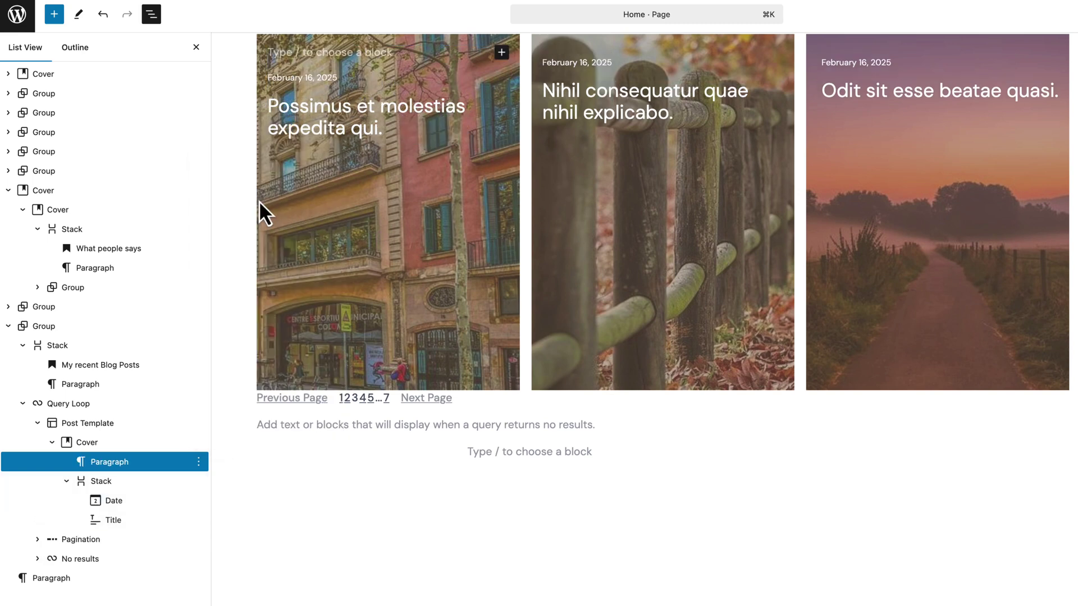
{"action": "type", "text": "/cover"}
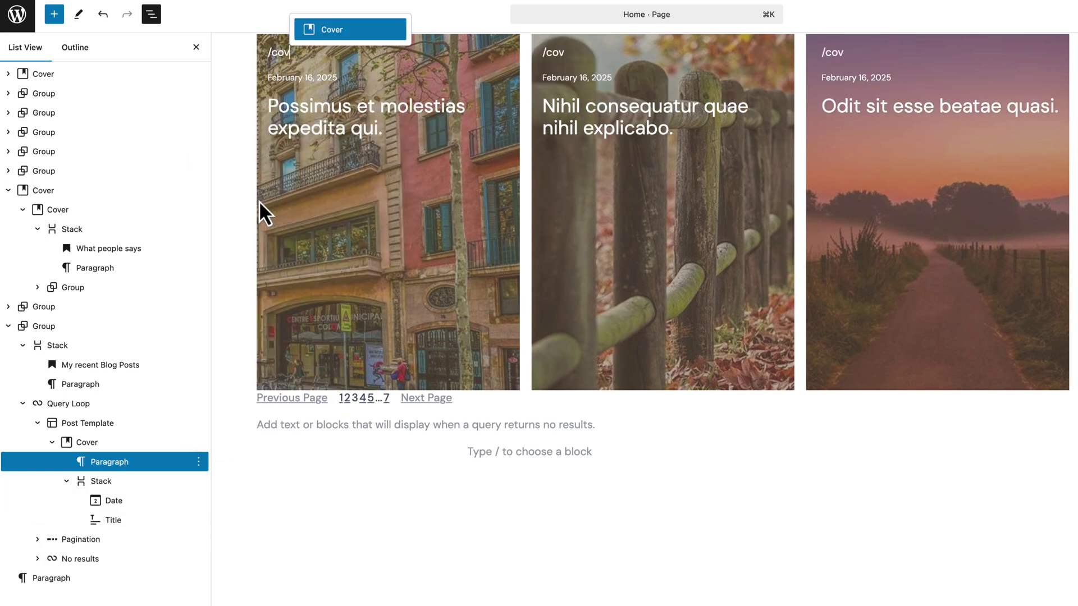
{"action": "key", "text": "Return"}
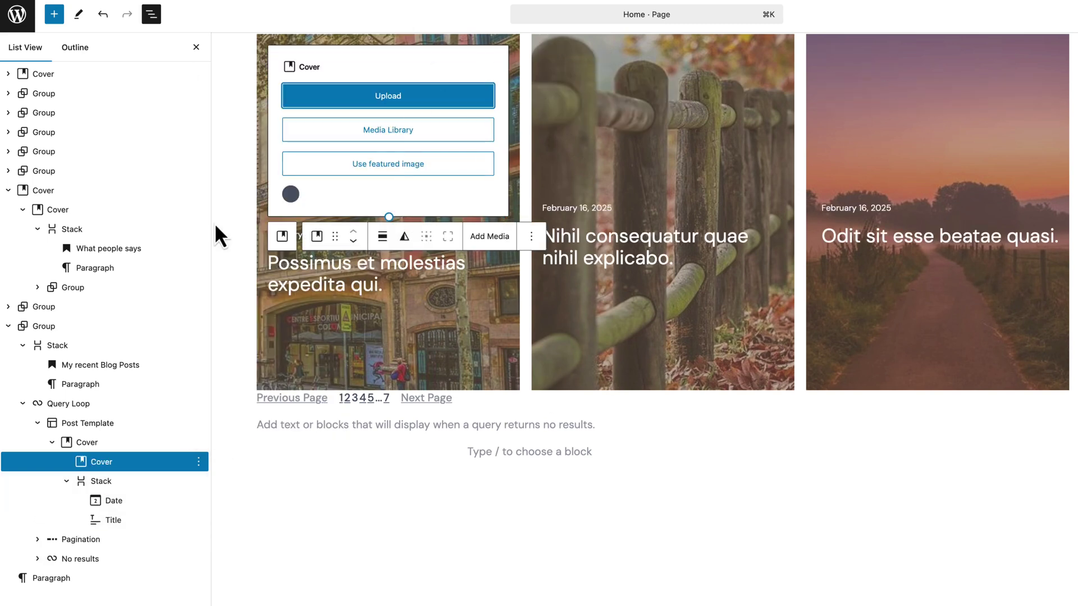
{"action": "left_click", "coordinate": [291, 194]}
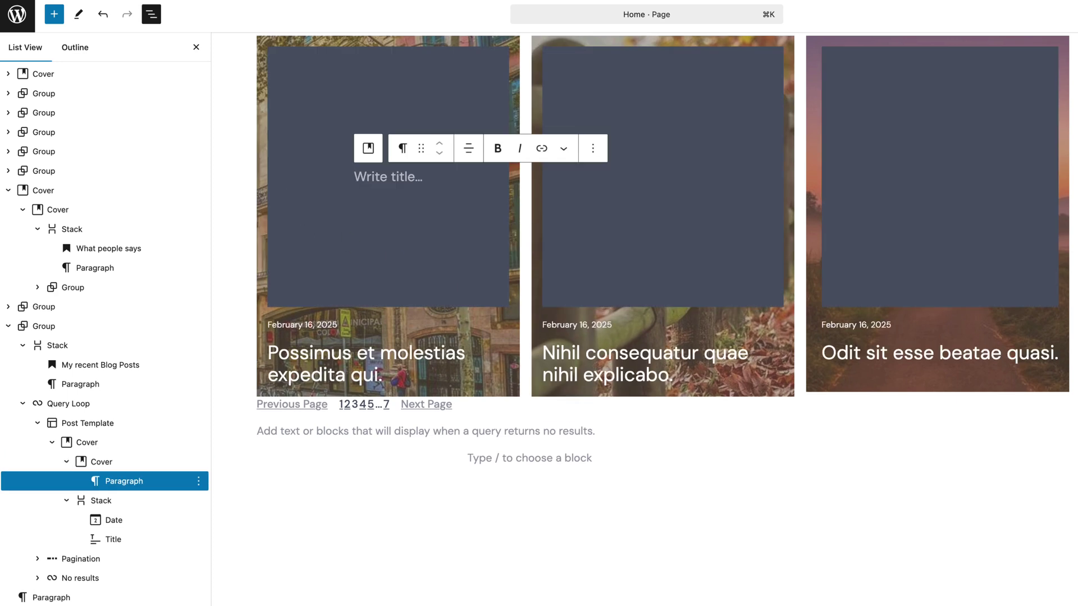
Step: Move the Date out of the Stack into the nested Cover and delete the nested Cover's empty Paragraph
{"action": "left_click", "coordinate": [384, 299]}
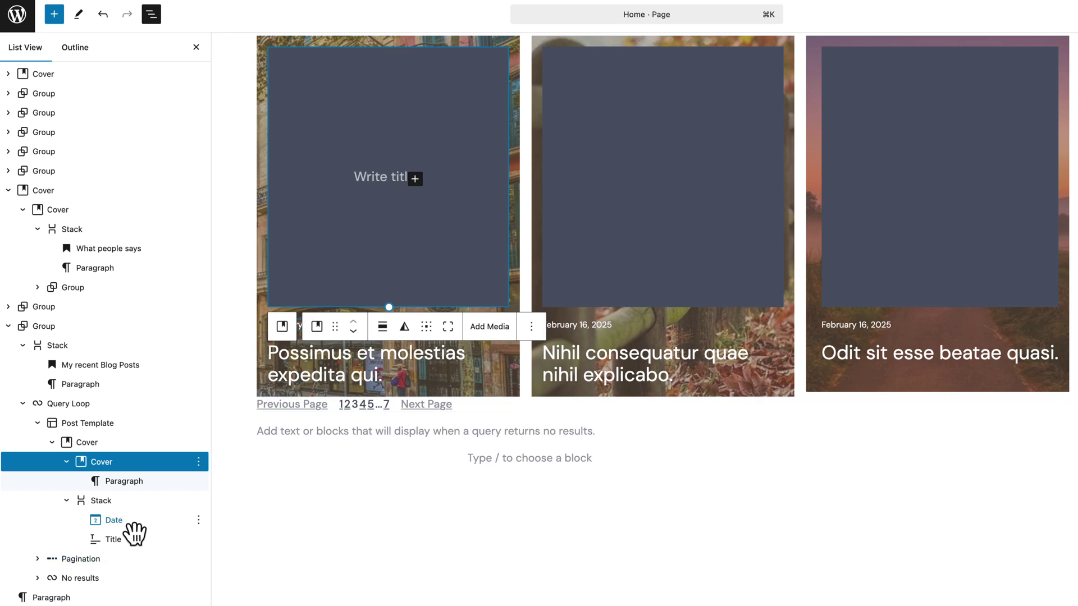
{"action": "left_click_drag", "start_coordinate": [133, 531], "coordinate": [132, 486]}
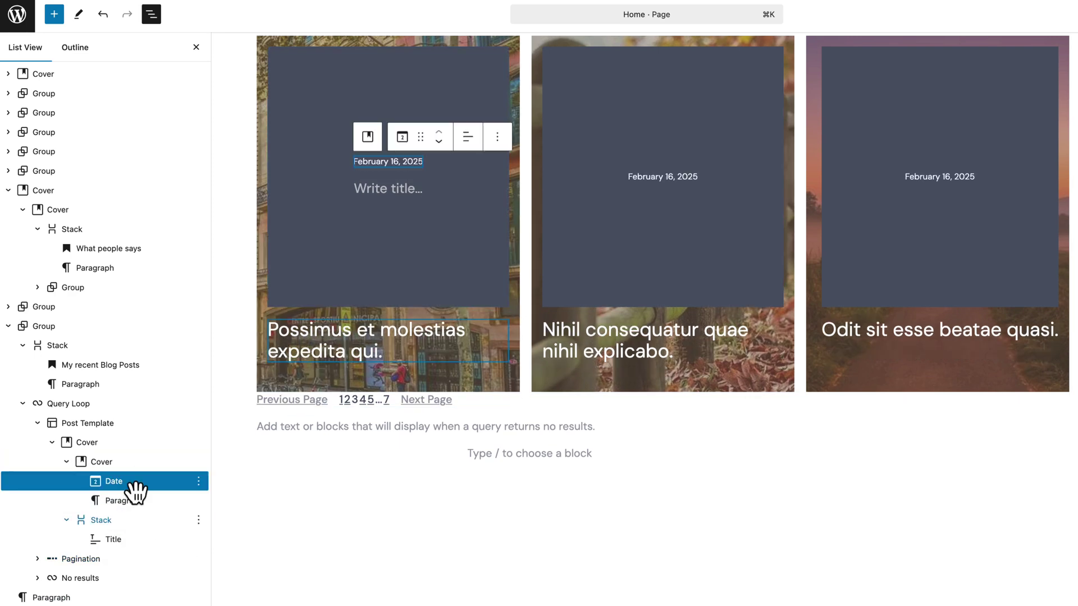
{"action": "left_click", "coordinate": [177, 503]}
{"action": "left_click", "coordinate": [198, 500]}
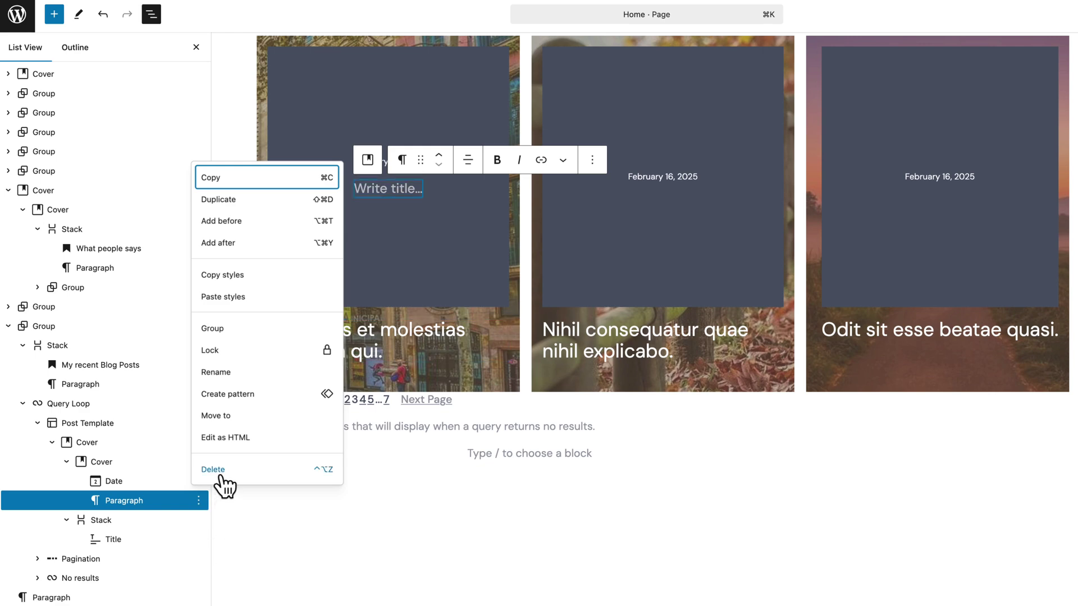
{"action": "left_click", "coordinate": [221, 476]}
Step: Set the content position of the nested Cover holding the Date to top right
{"action": "left_click", "coordinate": [115, 463]}
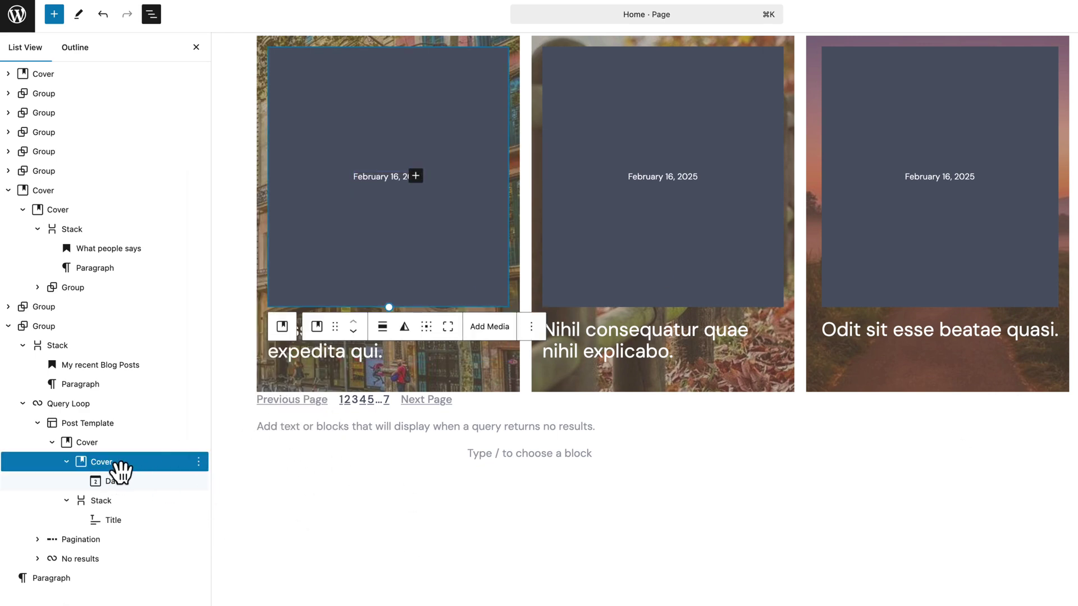
{"action": "left_click", "coordinate": [426, 326]}
{"action": "left_click", "coordinate": [466, 364]}
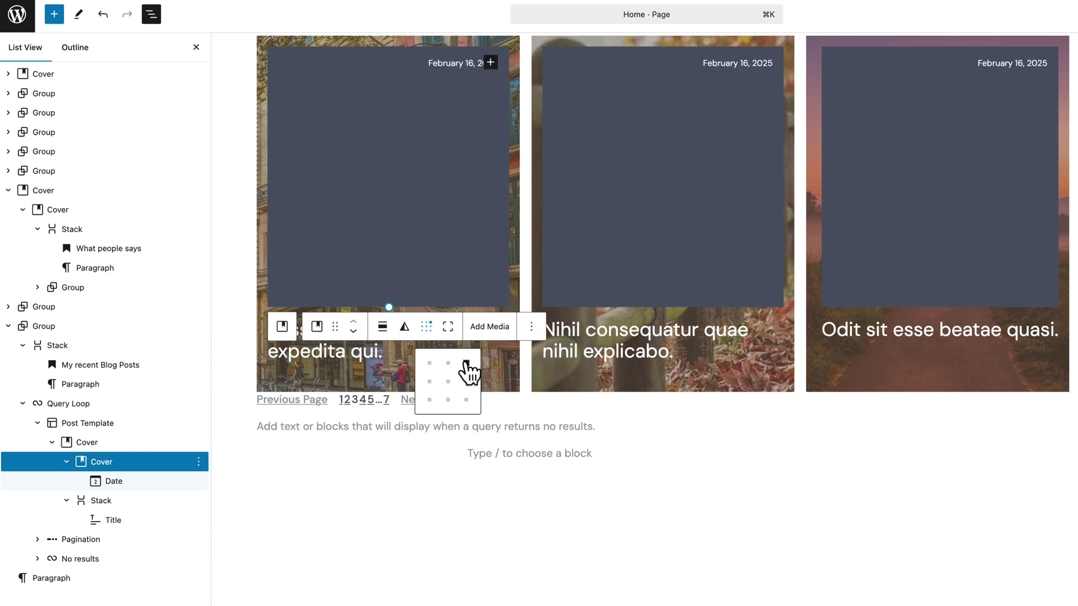
{"action": "left_click", "coordinate": [106, 503]}
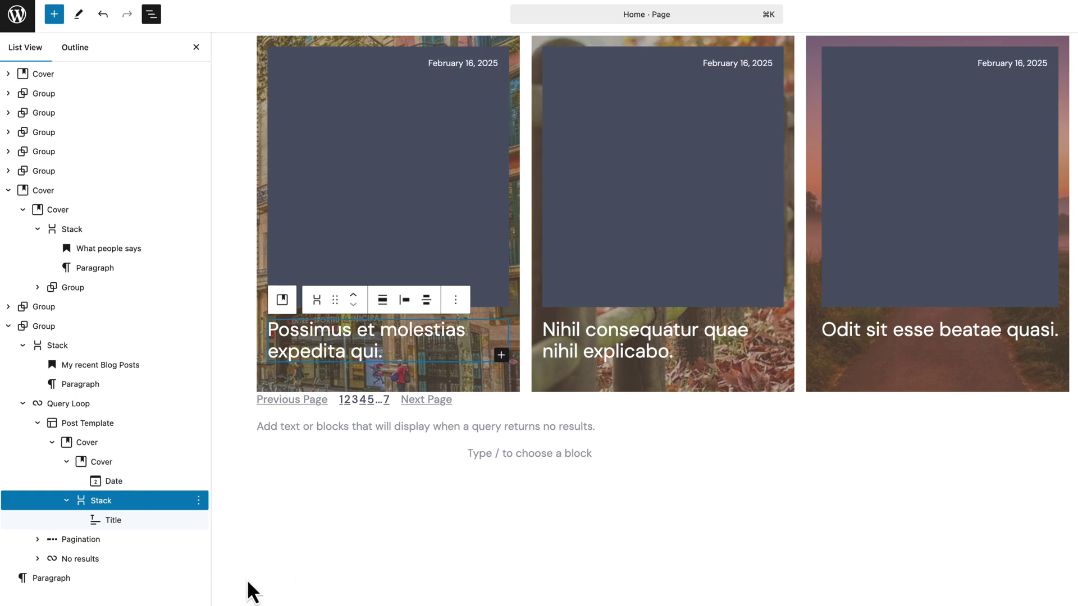
{"action": "left_click", "coordinate": [143, 521]}
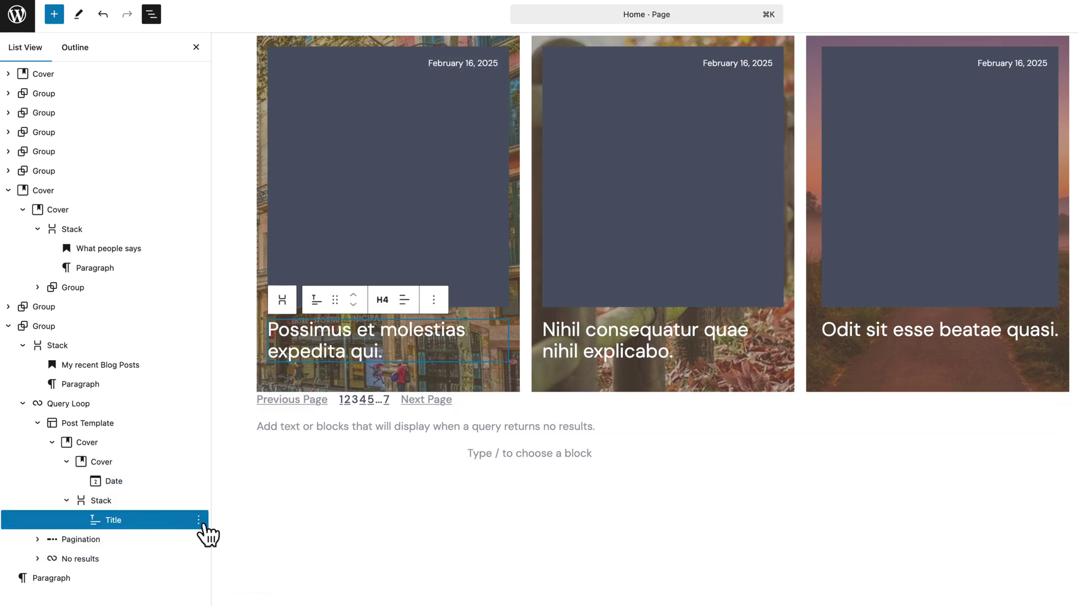
{"action": "left_click", "coordinate": [199, 522]}
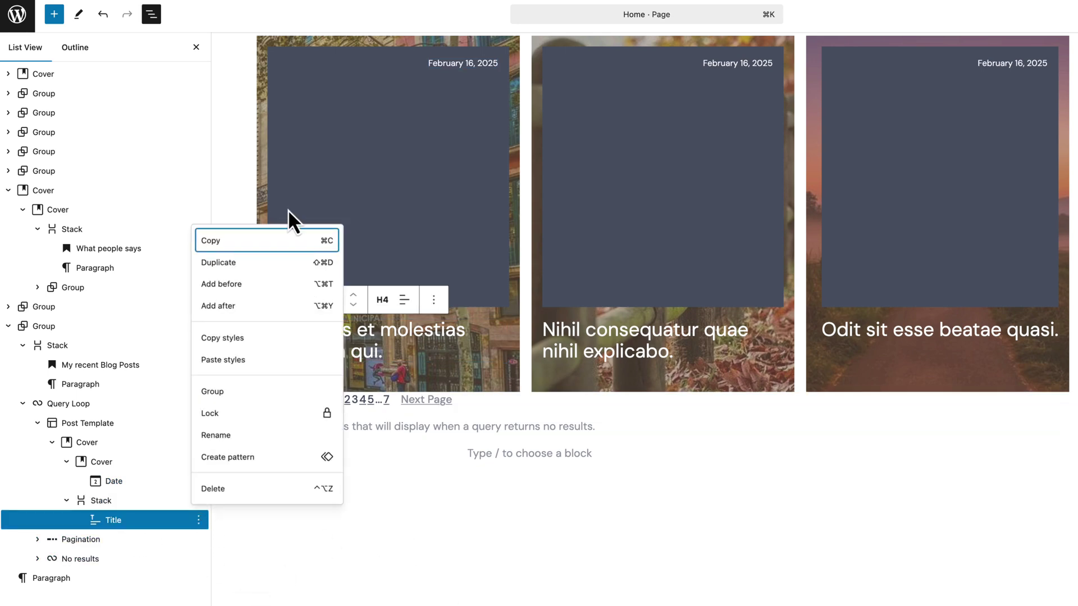
{"action": "left_click", "coordinate": [242, 318]}
{"action": "type", "text": "/con"}
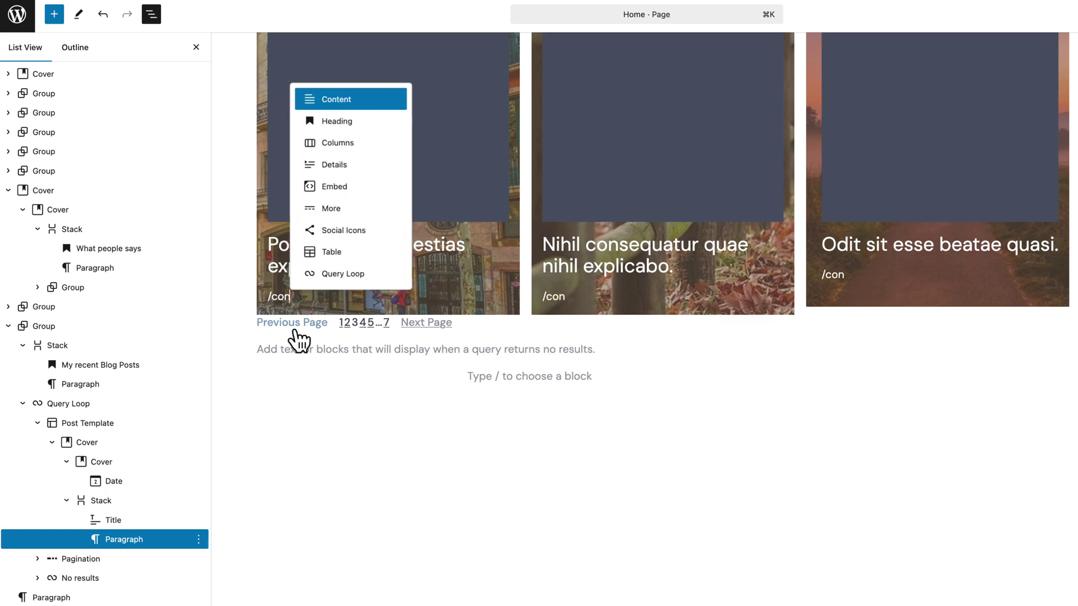
{"action": "key", "text": "Return"}
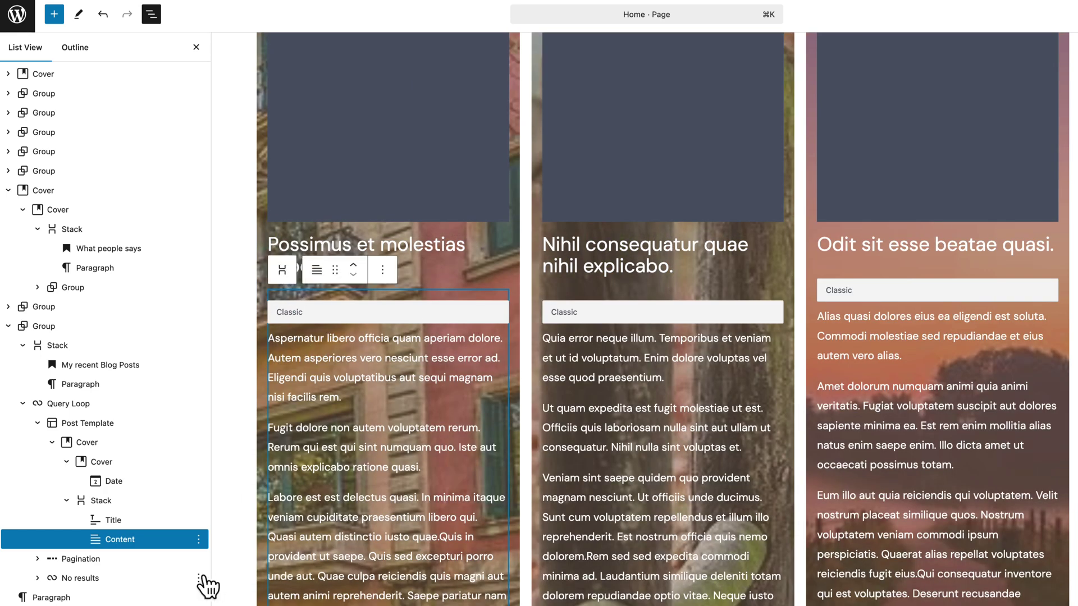
{"action": "left_click", "coordinate": [199, 539]}
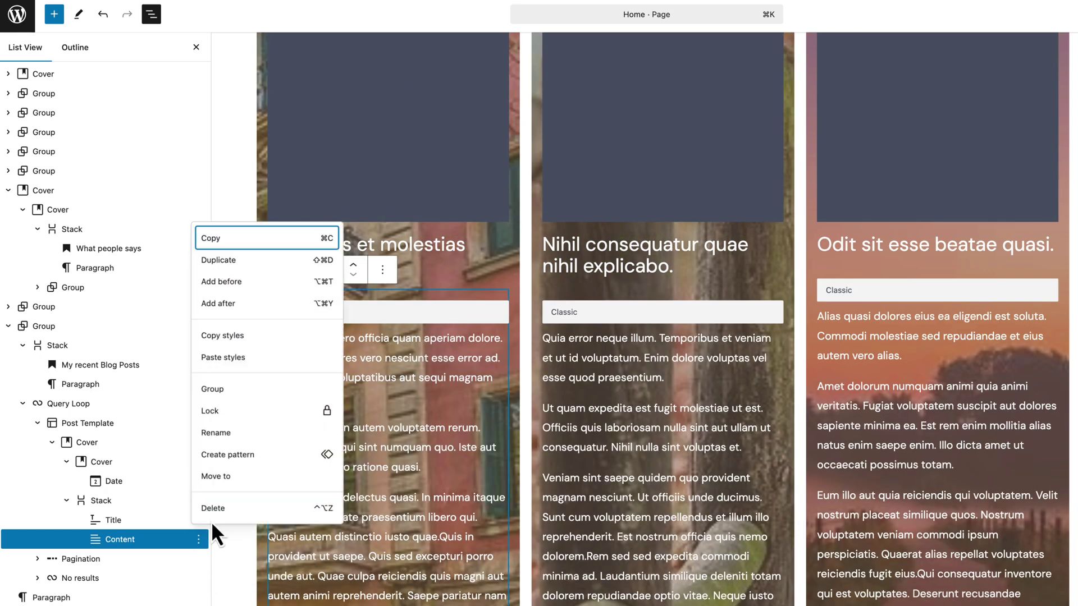
{"action": "left_click", "coordinate": [219, 574]}
Step: Add an Excerpt block directly after the Title in the post card's Stack
{"action": "left_click", "coordinate": [198, 519]}
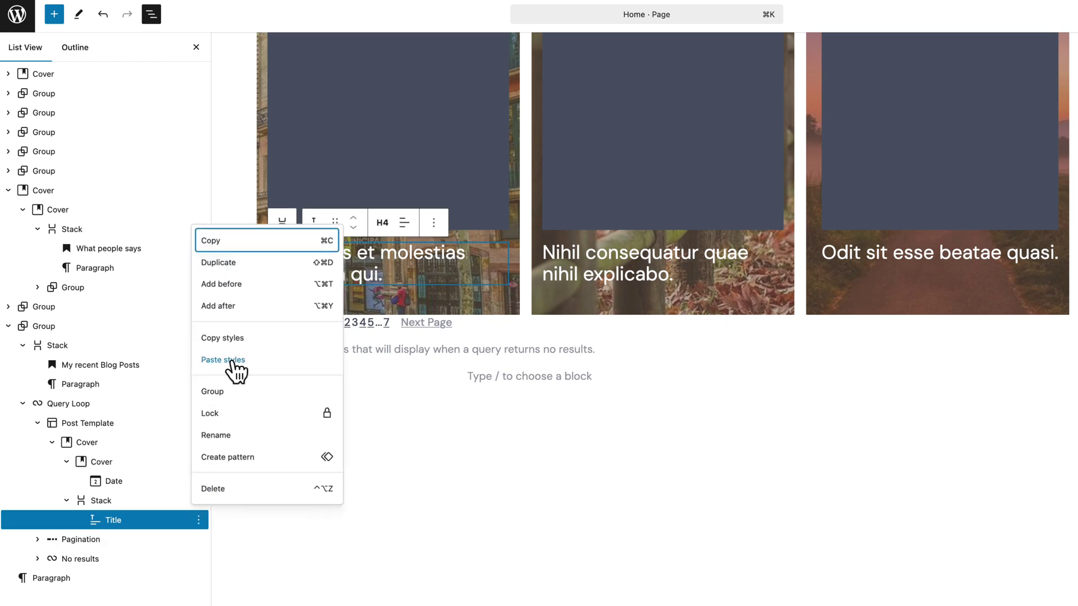
{"action": "left_click", "coordinate": [228, 307]}
{"action": "type", "text": "/"}
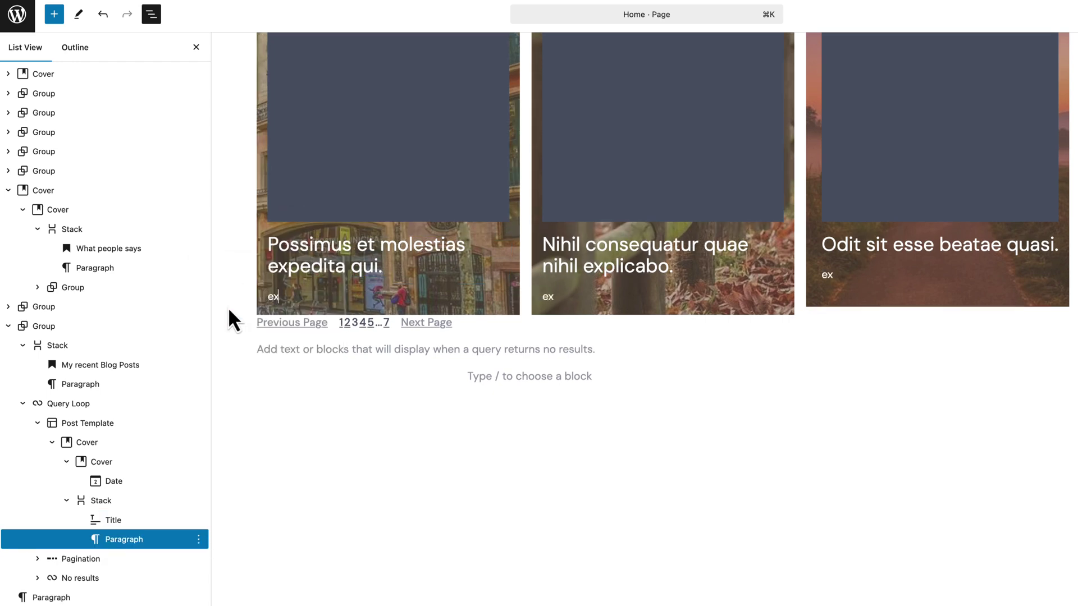
{"action": "type", "text": "exc"}
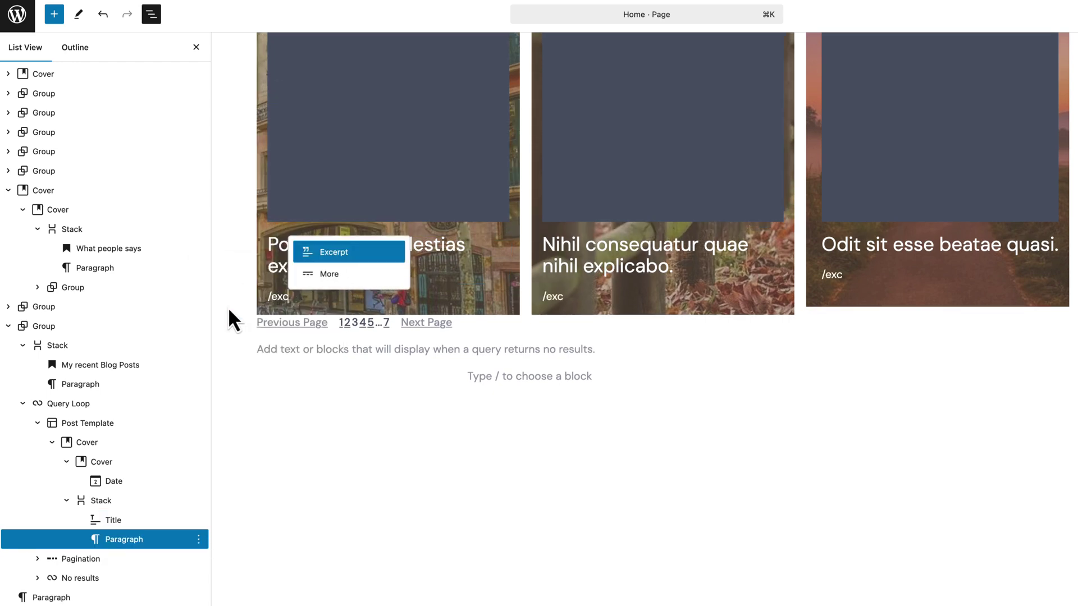
{"action": "key", "text": "Return"}
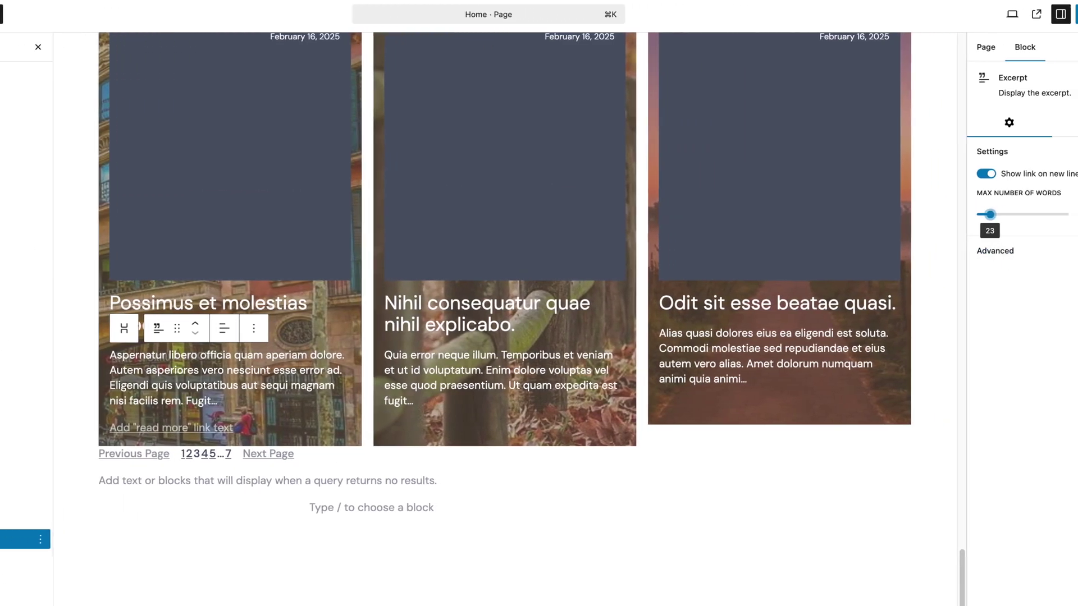
Step: Set the Excerpt's maximum number of words to 14
{"action": "double_click", "coordinate": [1033, 214]}
{"action": "type", "text": "10"}
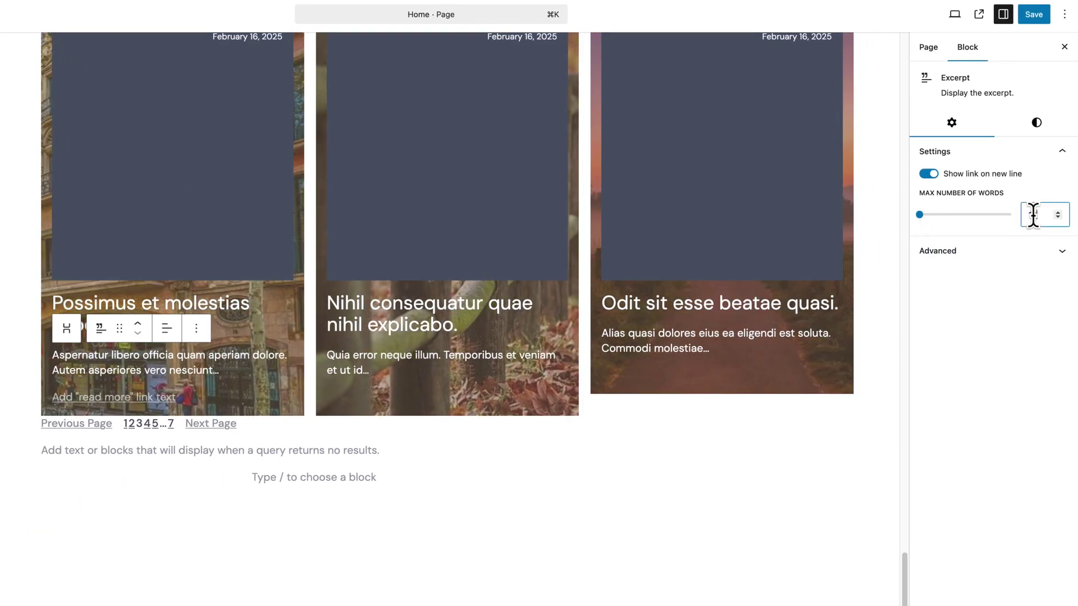
{"action": "key", "text": "Up"}
{"action": "key", "text": "Up"}
{"action": "key", "text": "Up"}
{"action": "key", "text": "Up"}
{"action": "key", "text": "Up"}
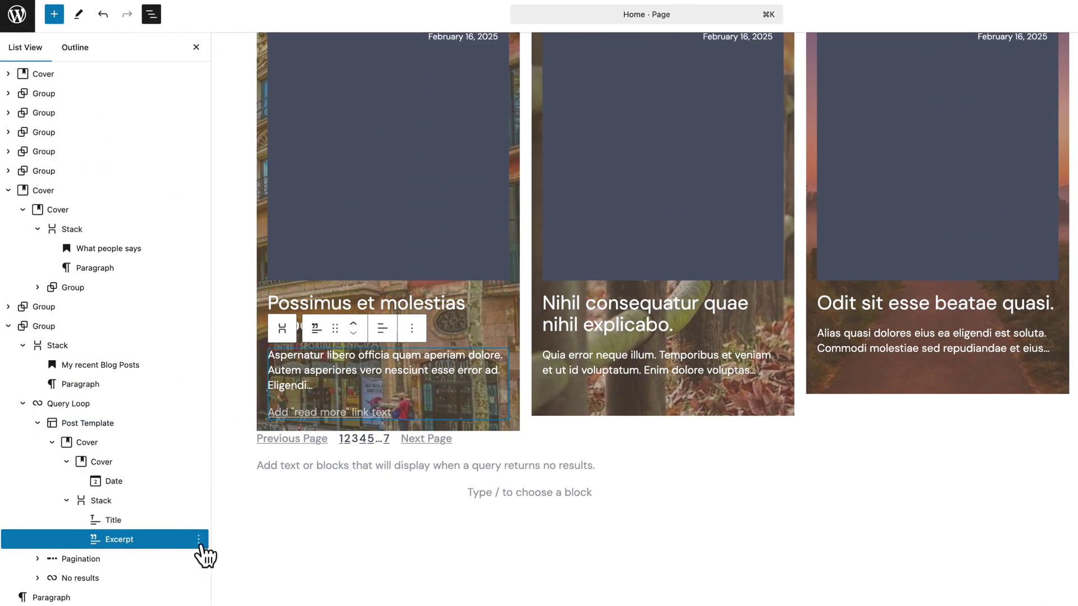
Step: Add a Read More block directly after the Excerpt in the post card's Stack
{"action": "left_click", "coordinate": [198, 540]}
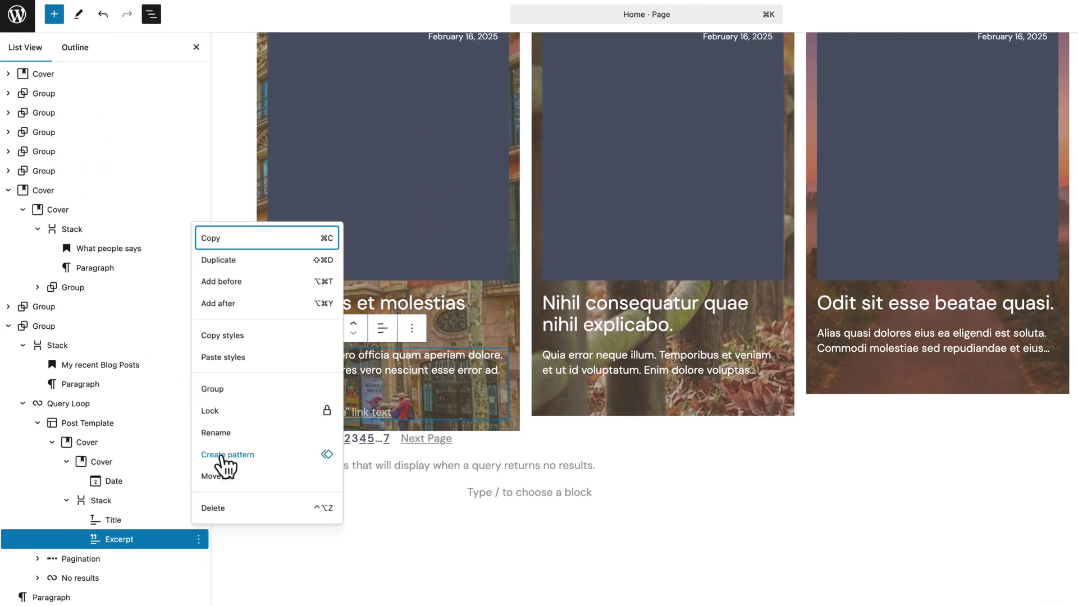
{"action": "left_click", "coordinate": [243, 304]}
{"action": "scroll", "coordinate": [303, 337], "scroll_direction": "down", "scroll_amount": 3}
{"action": "type", "text": "/"}
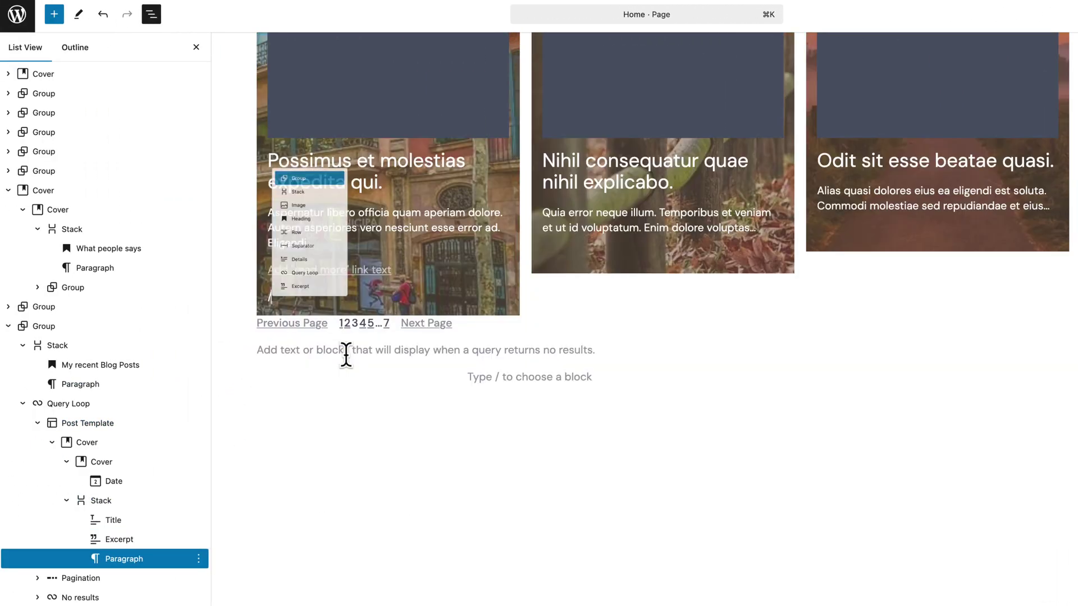
{"action": "type", "text": "read"}
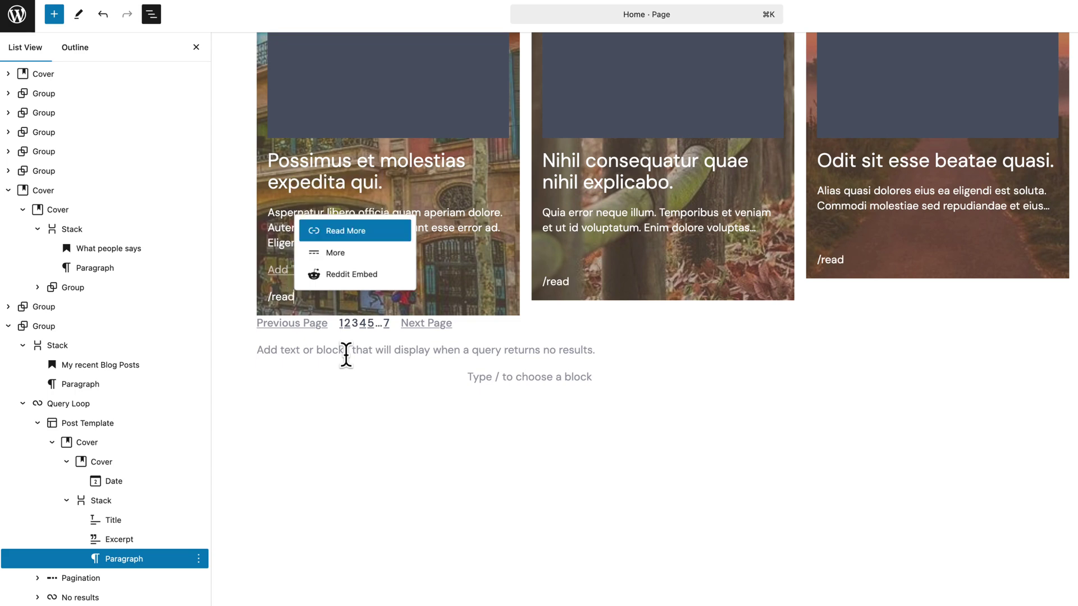
{"action": "key", "text": "Return"}
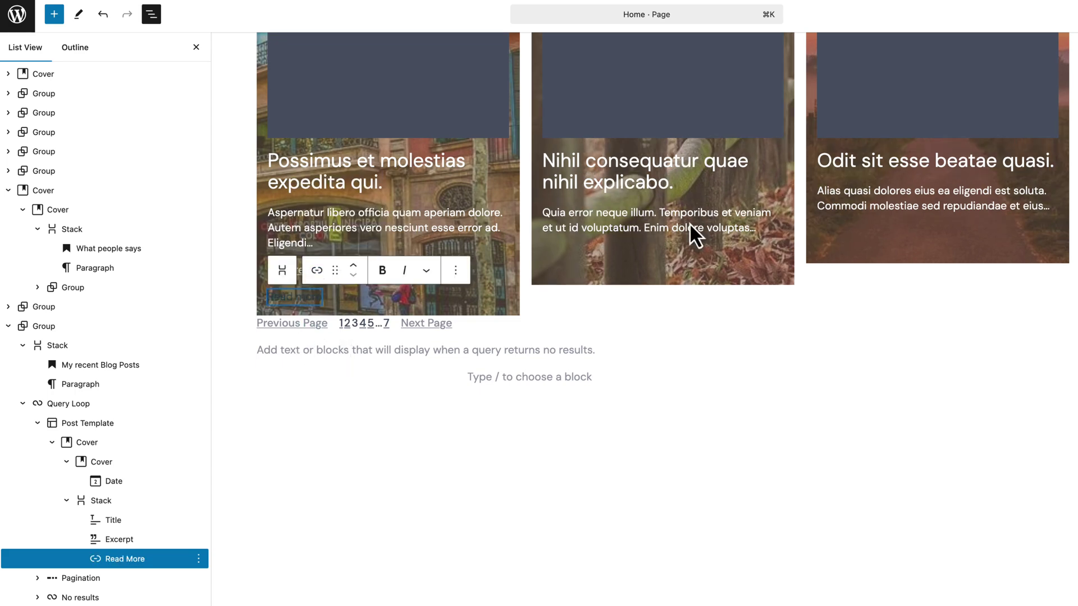
Step: Turn off the Excerpt block's Show link on new line option
{"action": "left_click", "coordinate": [691, 225]}
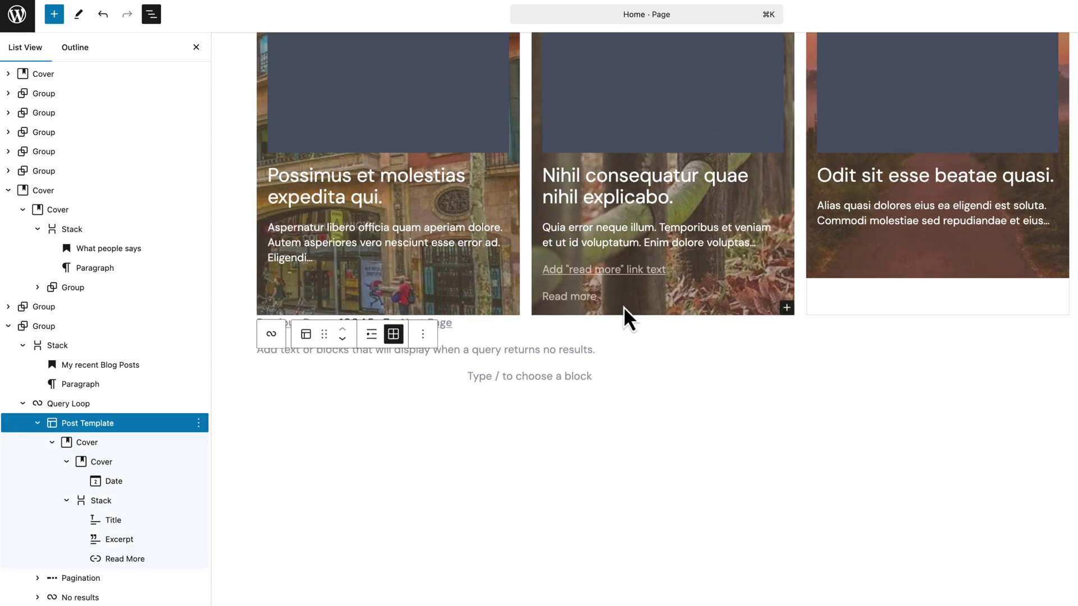
{"action": "left_click", "coordinate": [340, 242]}
{"action": "left_click", "coordinate": [341, 242]}
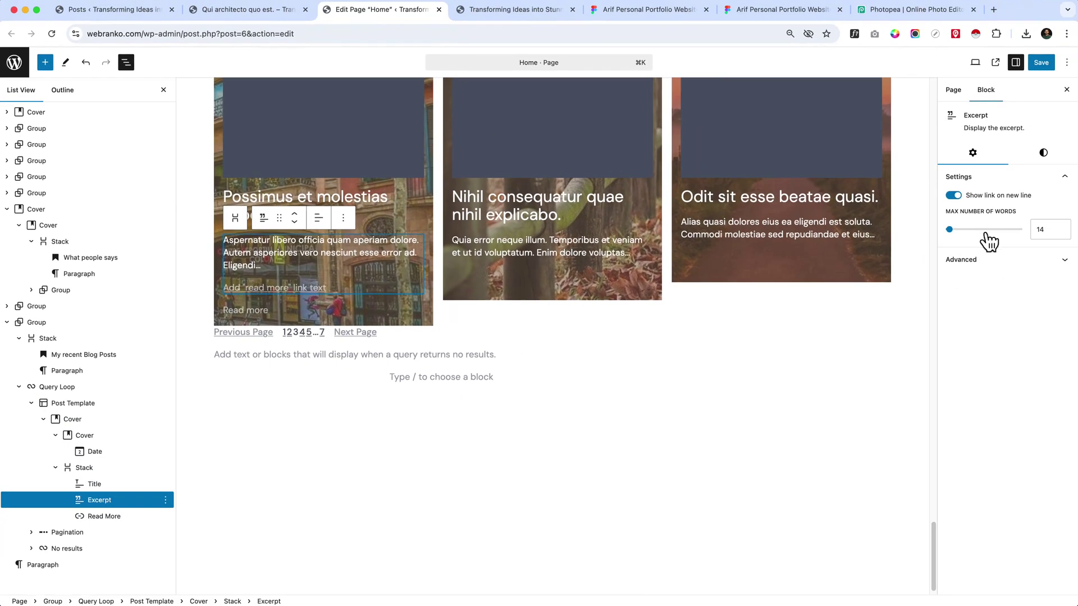
{"action": "left_click", "coordinate": [953, 195]}
Step: Set the Read More block's background to the Accent 2 theme color (#FBFAFF)
{"action": "left_click", "coordinate": [266, 299]}
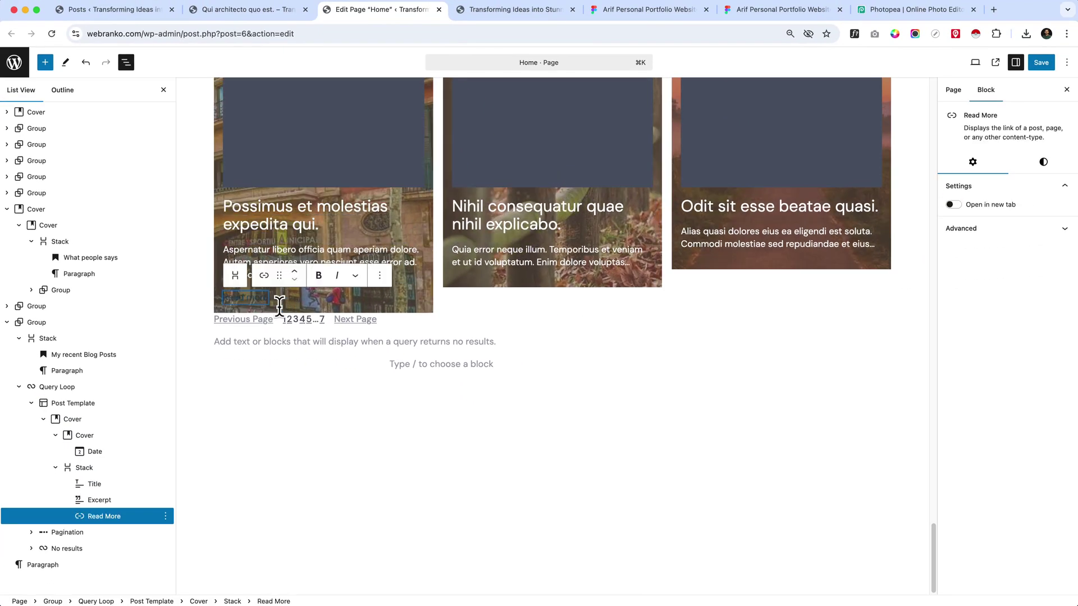
{"action": "left_click", "coordinate": [1043, 161]}
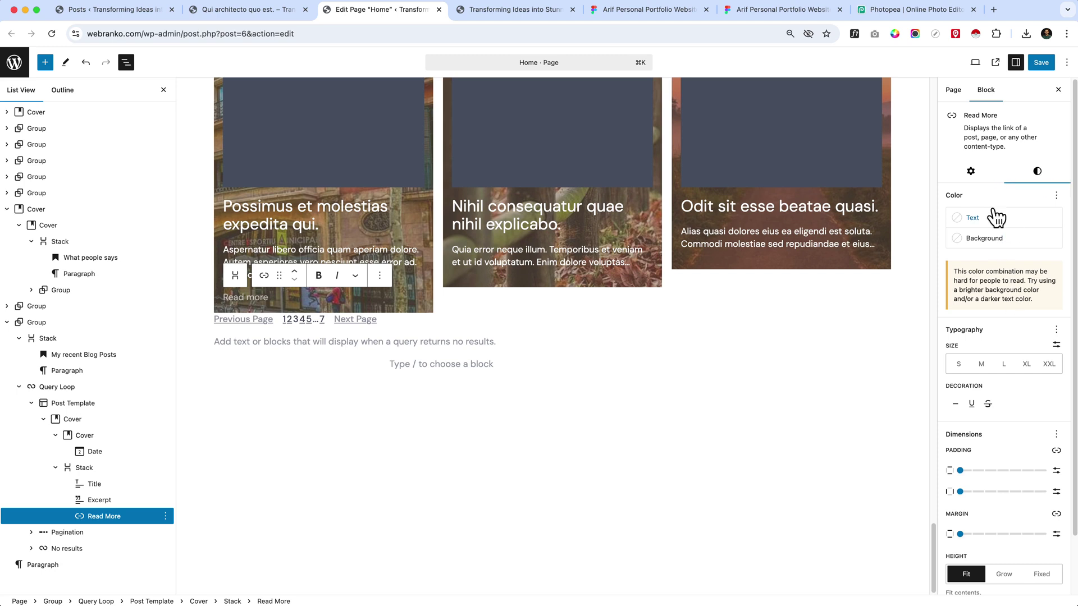
{"action": "left_click", "coordinate": [989, 238]}
{"action": "left_click", "coordinate": [893, 354]}
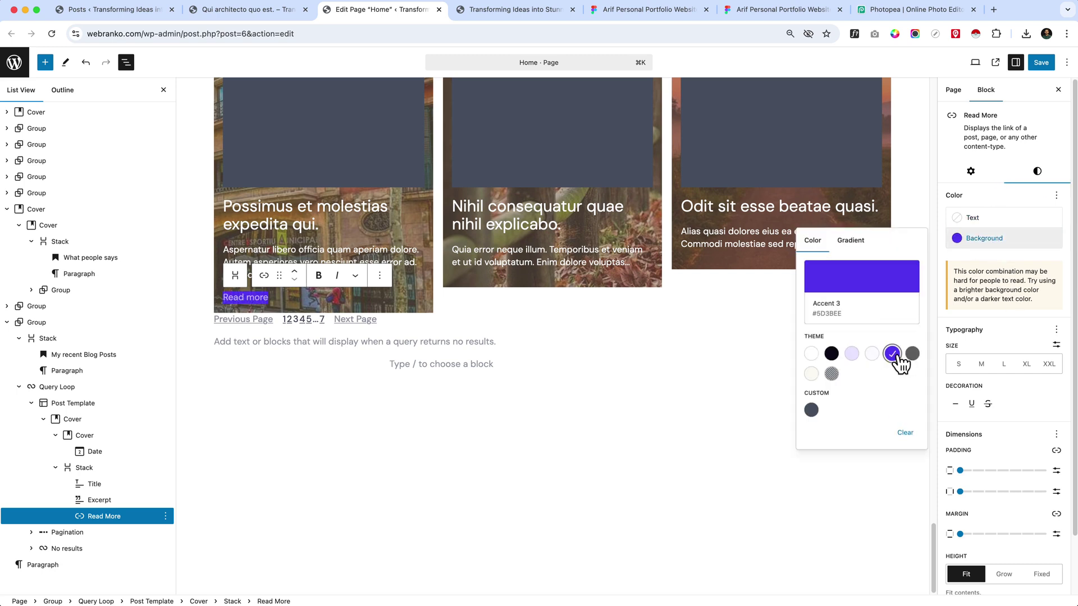
{"action": "left_click", "coordinate": [875, 357]}
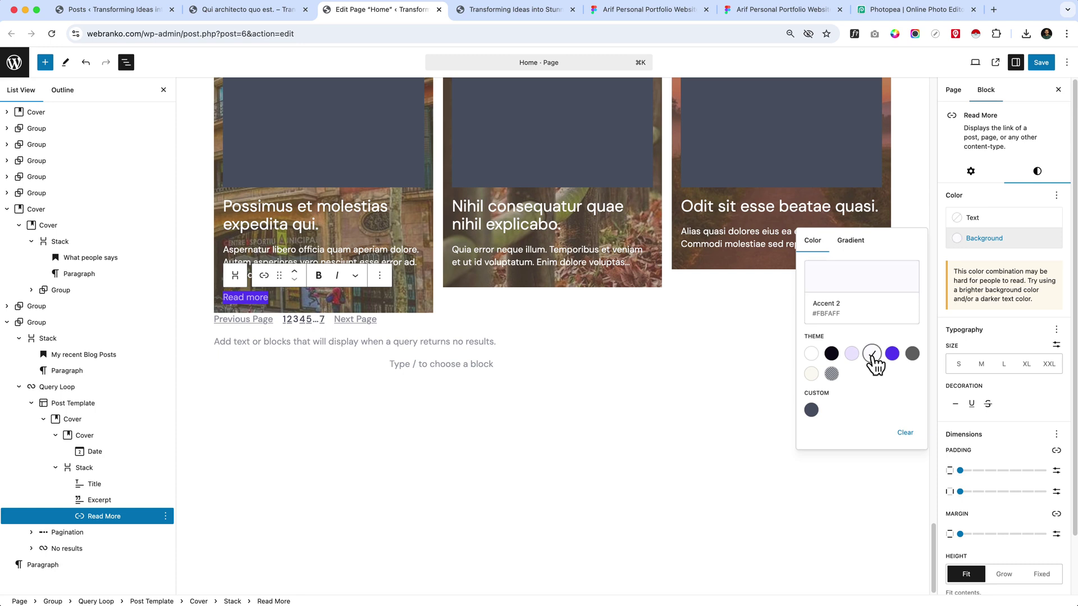
Step: Set the Read More block's horizontal padding to Small and its vertical padding to the lowest non-zero preset
{"action": "left_click", "coordinate": [989, 470]}
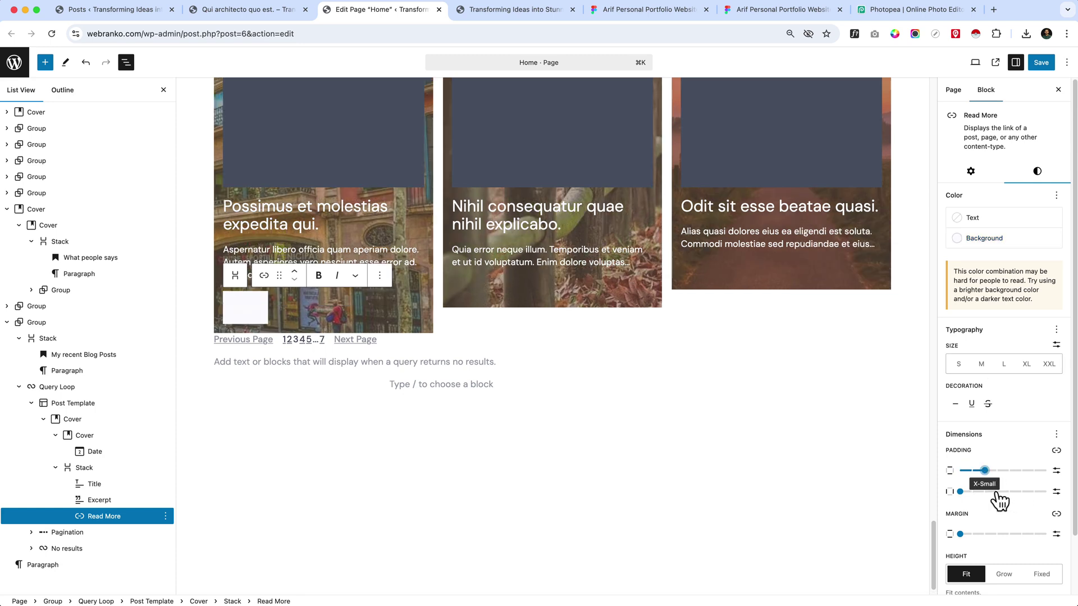
{"action": "left_click", "coordinate": [997, 492]}
{"action": "left_click", "coordinate": [972, 470]}
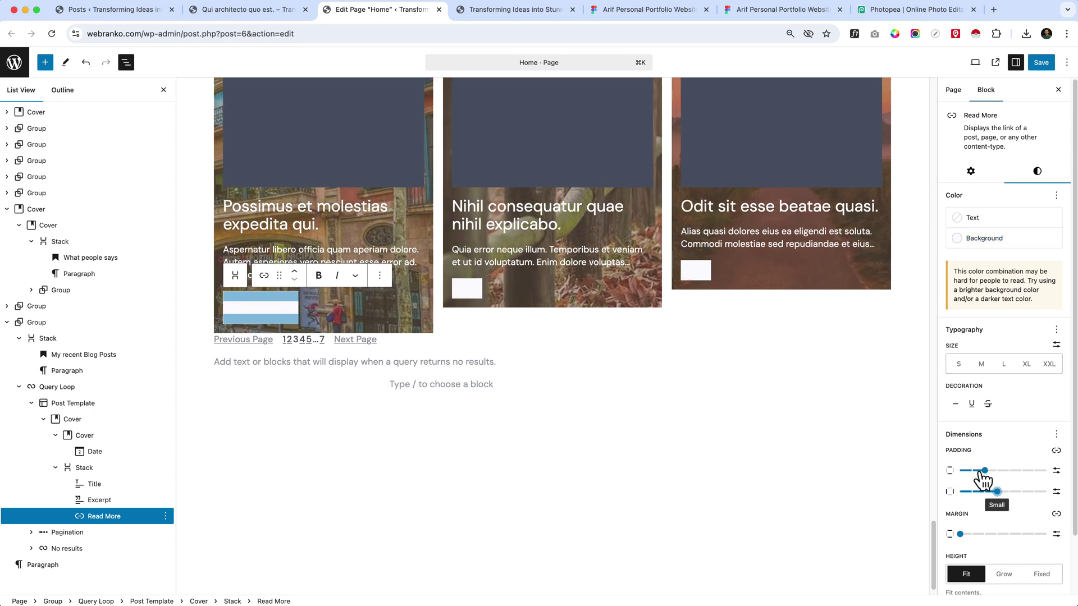
Step: Set the Read More block's text color to the black theme color
{"action": "left_click", "coordinate": [980, 218]}
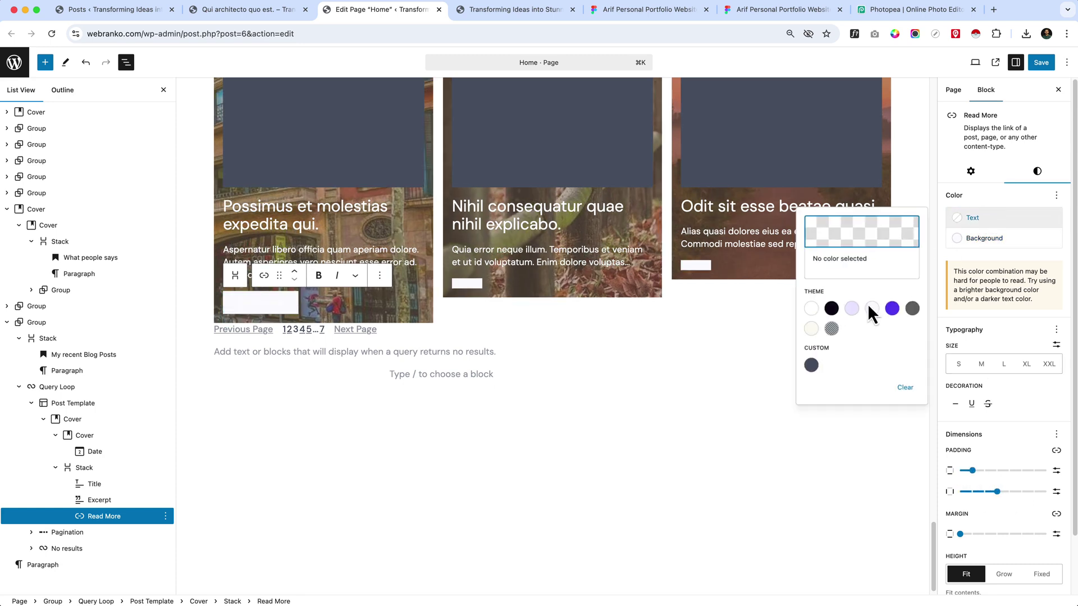
{"action": "left_click", "coordinate": [831, 308]}
{"action": "left_click", "coordinate": [484, 503]}
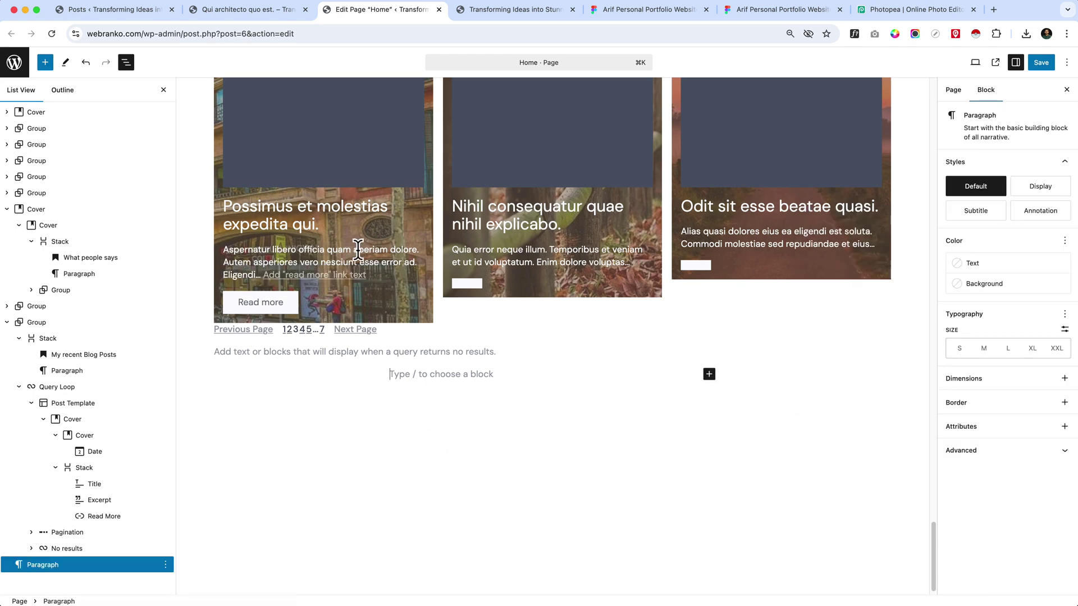
Step: Shorten the inner Cover that holds the date in the post card and set its overlay opacity to 0
{"action": "scroll", "coordinate": [358, 264], "scroll_direction": "up", "scroll_amount": 5}
{"action": "left_click", "coordinate": [348, 368]}
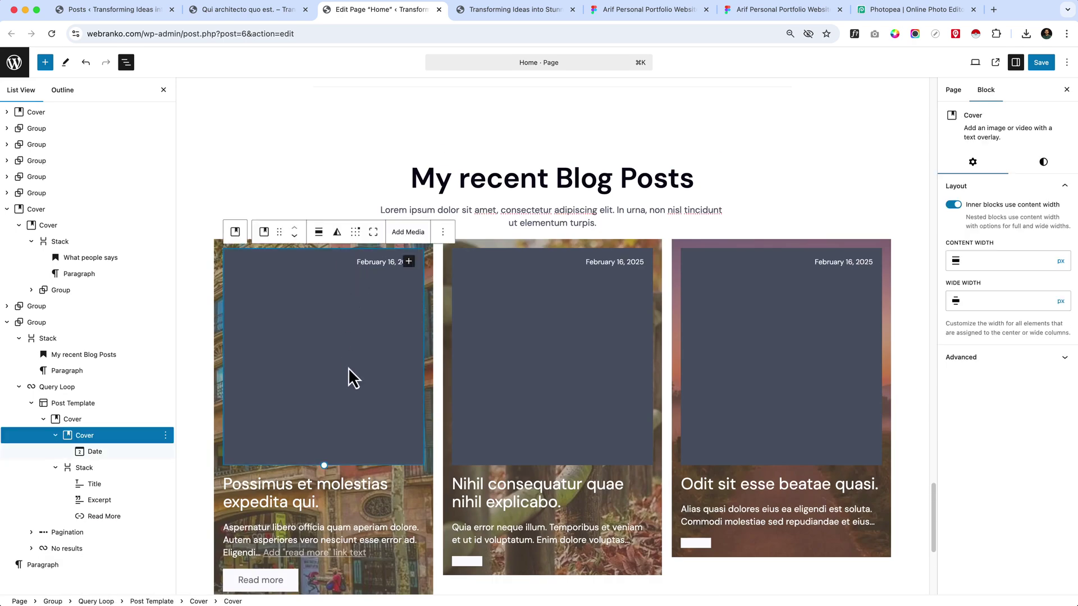
{"action": "left_click_drag", "start_coordinate": [320, 463], "coordinate": [345, 401]}
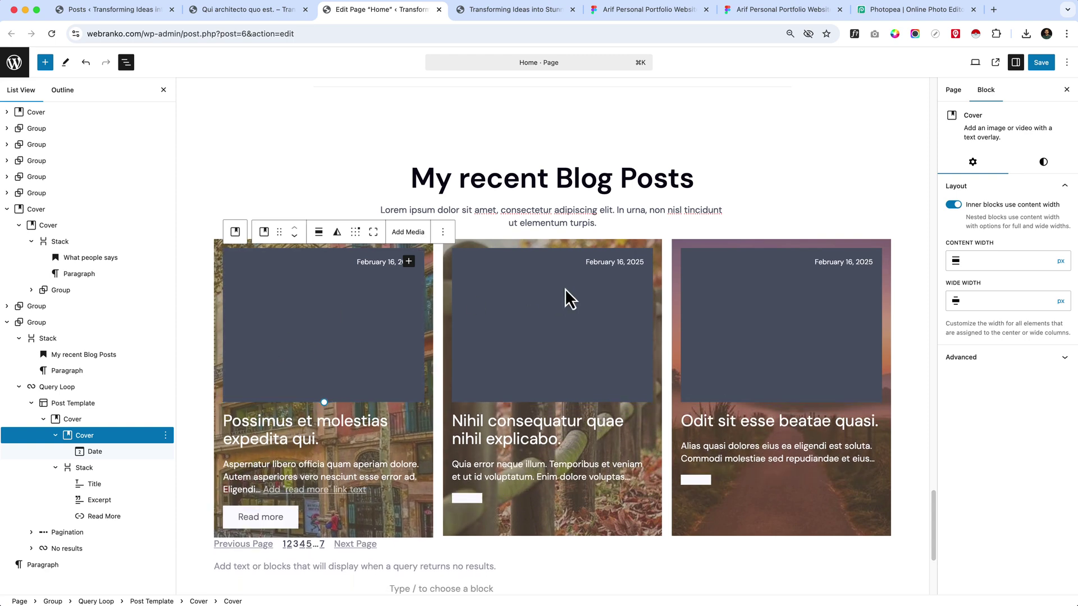
{"action": "left_click", "coordinate": [1043, 163]}
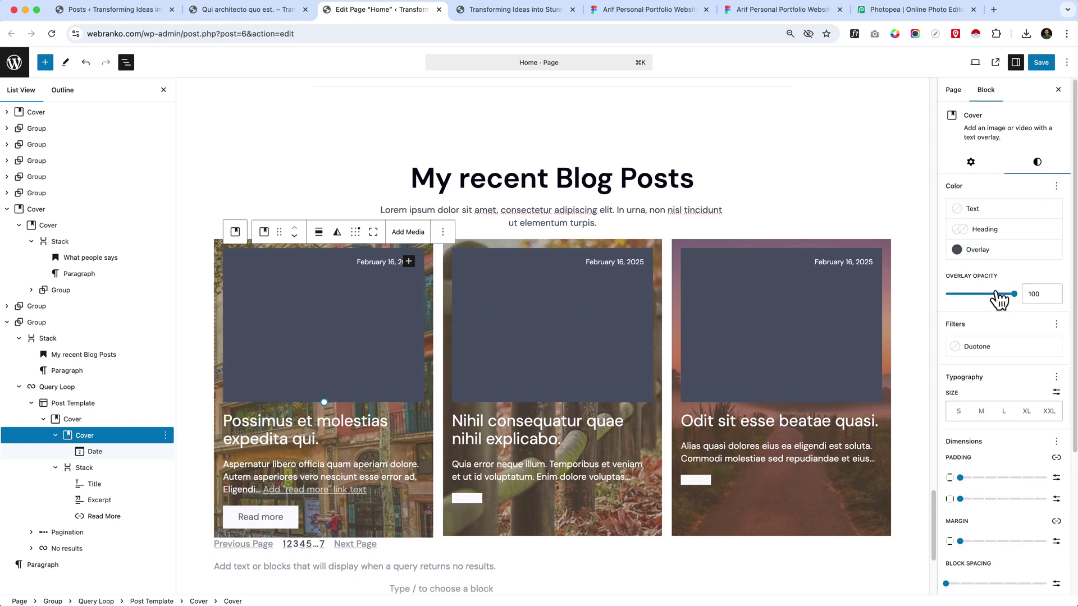
{"action": "left_click_drag", "start_coordinate": [1000, 299], "coordinate": [910, 310]}
Step: Add a Group block after the Date in the inner Cover and move the Date block into it
{"action": "left_click", "coordinate": [370, 264]}
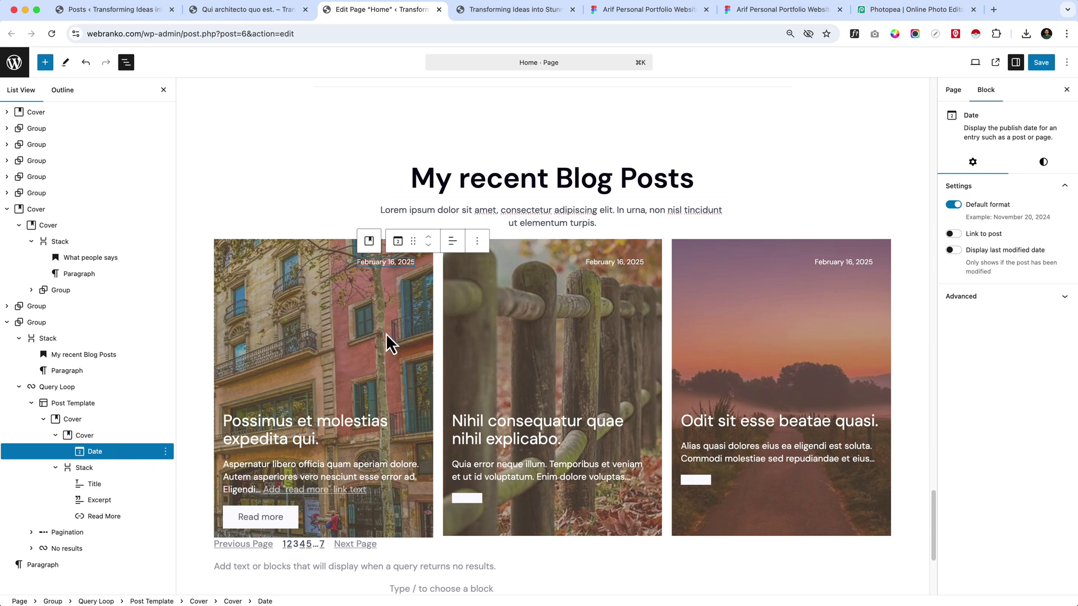
{"action": "left_click", "coordinate": [165, 452]}
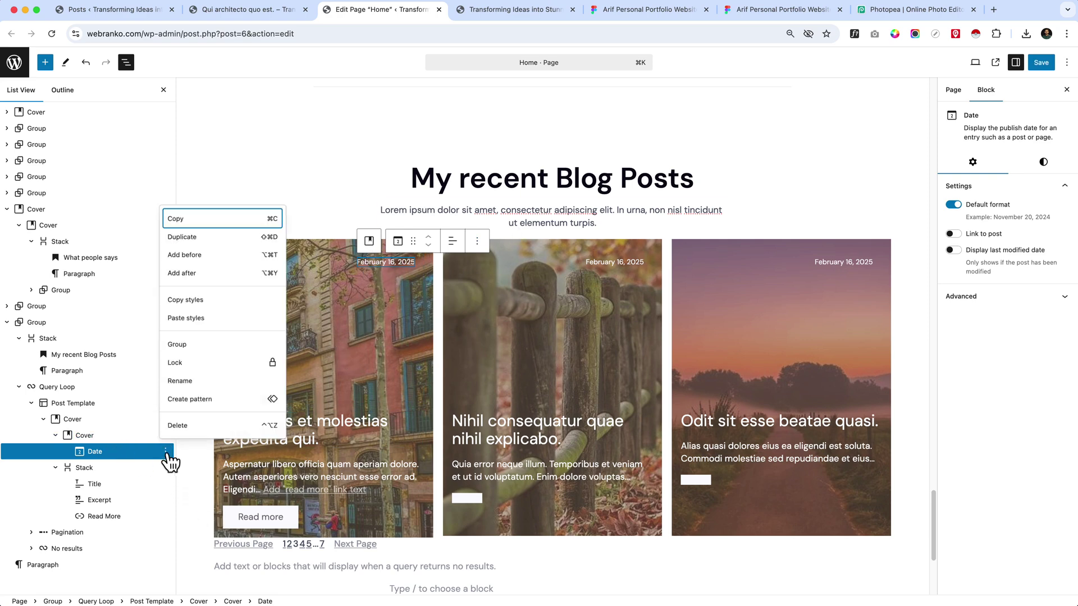
{"action": "left_click", "coordinate": [225, 274]}
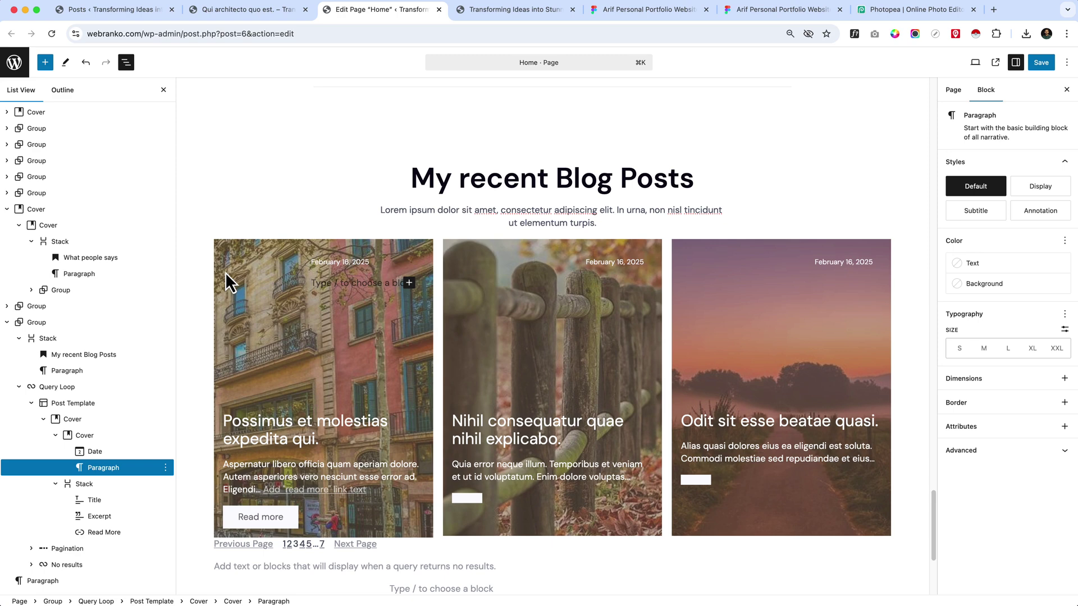
{"action": "type", "text": "/group"}
{"action": "key", "text": "Return"}
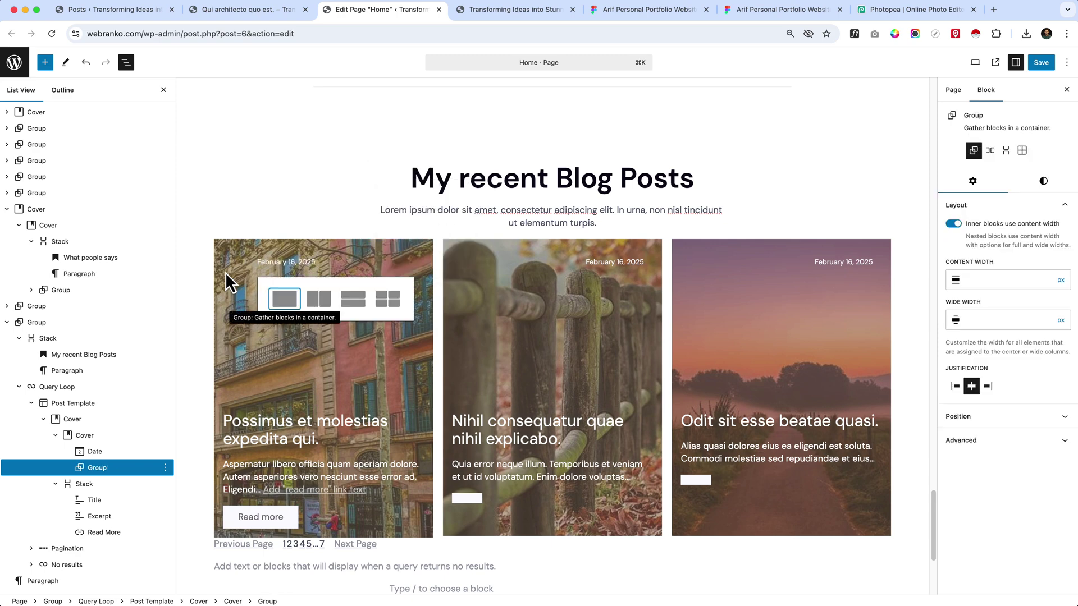
{"action": "left_click", "coordinate": [284, 299]}
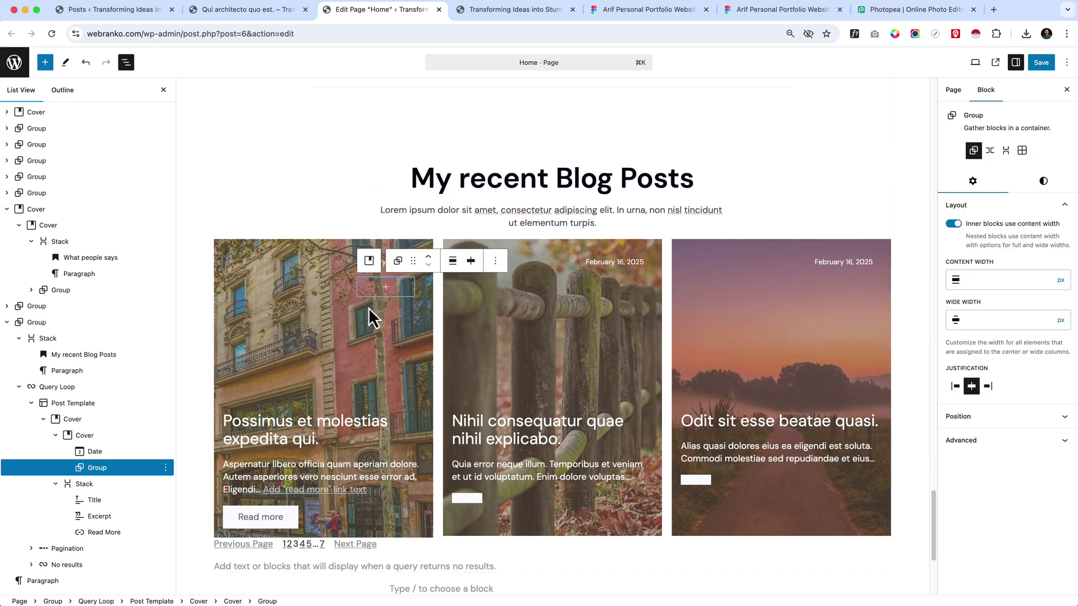
{"action": "left_click_drag", "start_coordinate": [96, 464], "coordinate": [126, 467]}
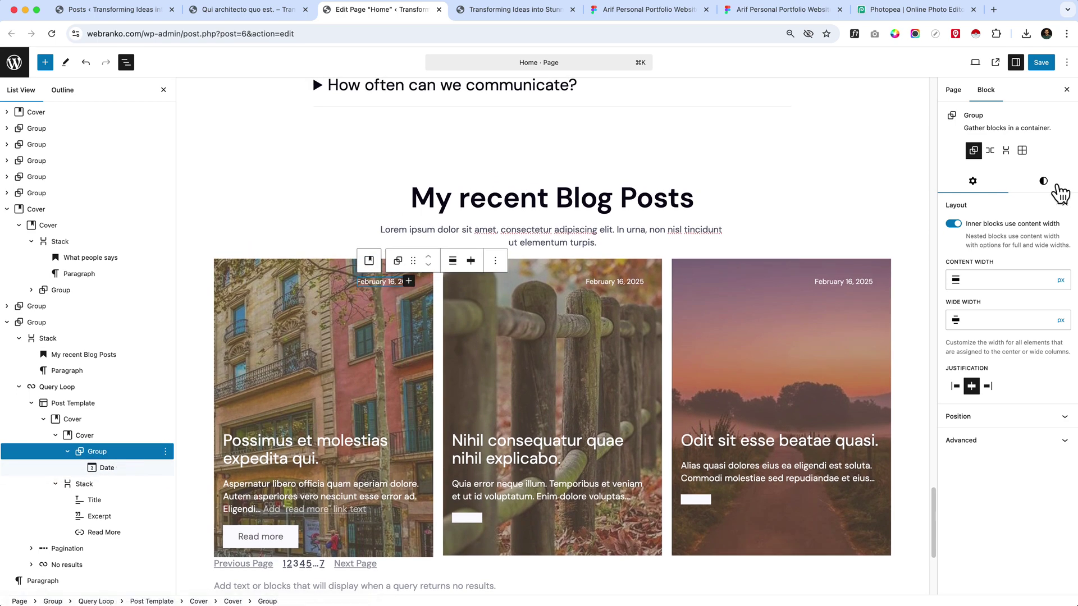
Step: Give the date's Group the Accent 3 theme background color and set its vertical and horizontal padding to Tiny
{"action": "left_click", "coordinate": [1043, 183]}
{"action": "left_click", "coordinate": [983, 355]}
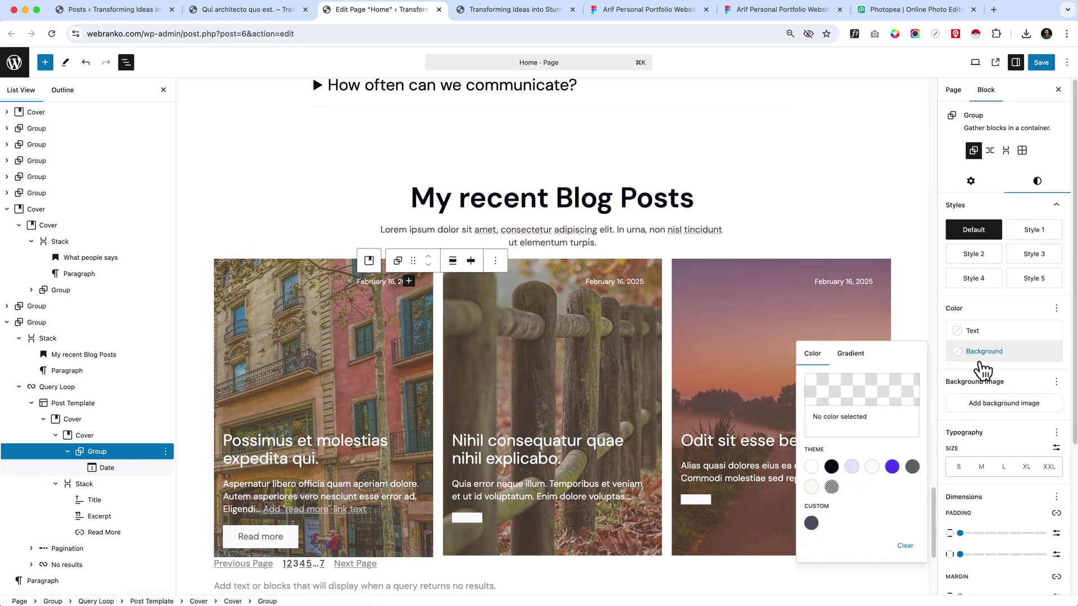
{"action": "left_click", "coordinate": [893, 466]}
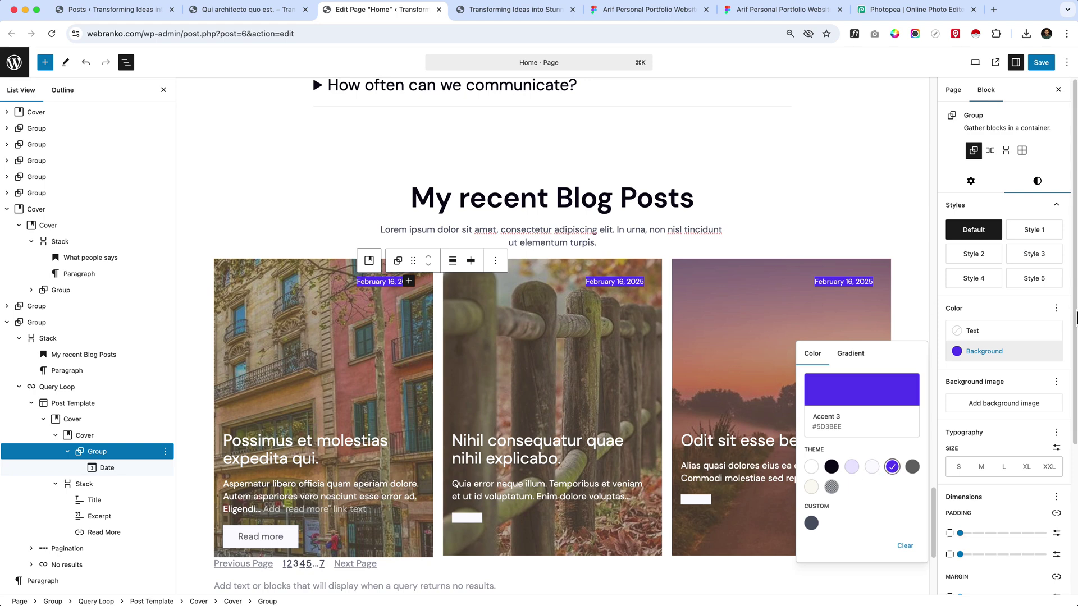
{"action": "left_click", "coordinate": [1009, 330]}
{"action": "left_click", "coordinate": [972, 533]}
{"action": "left_click", "coordinate": [972, 555]}
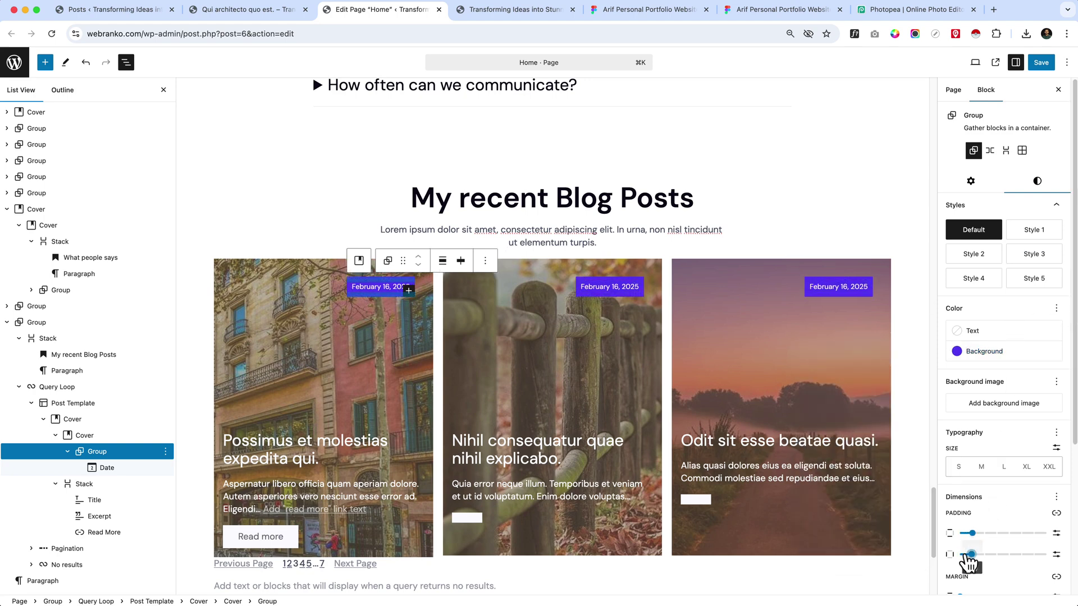
Step: Set the inner Cover's vertical and horizontal padding to zero
{"action": "left_click", "coordinate": [321, 318]}
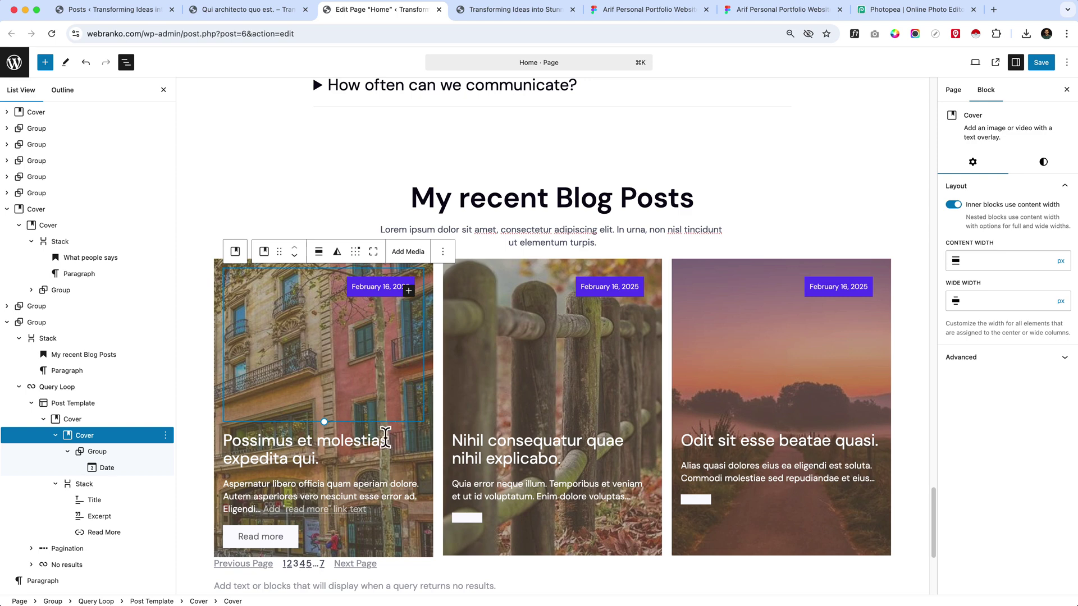
{"action": "left_click", "coordinate": [85, 437]}
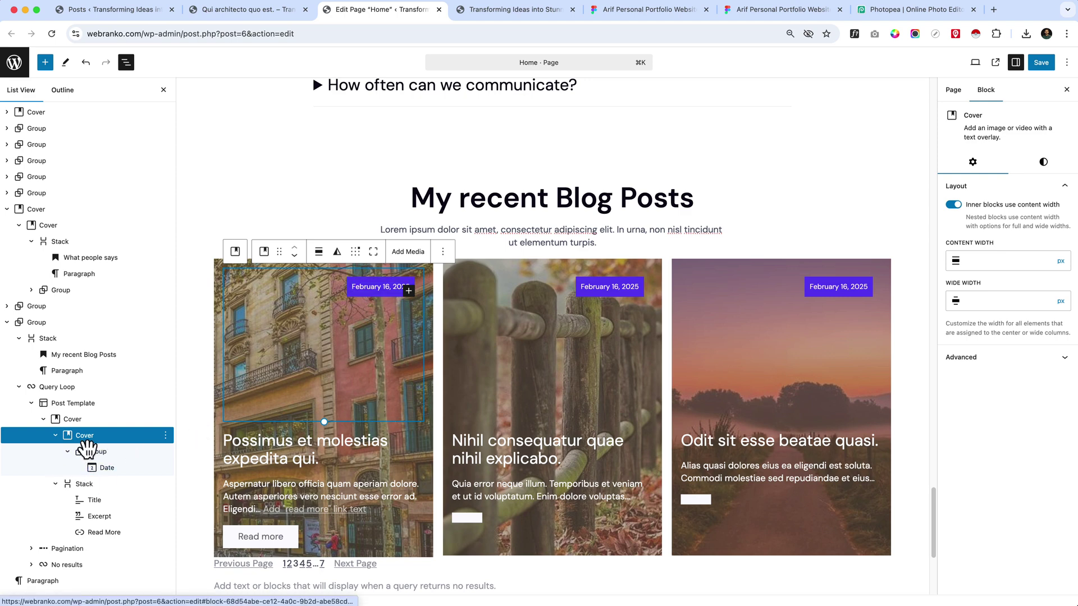
{"action": "left_click", "coordinate": [1043, 164]}
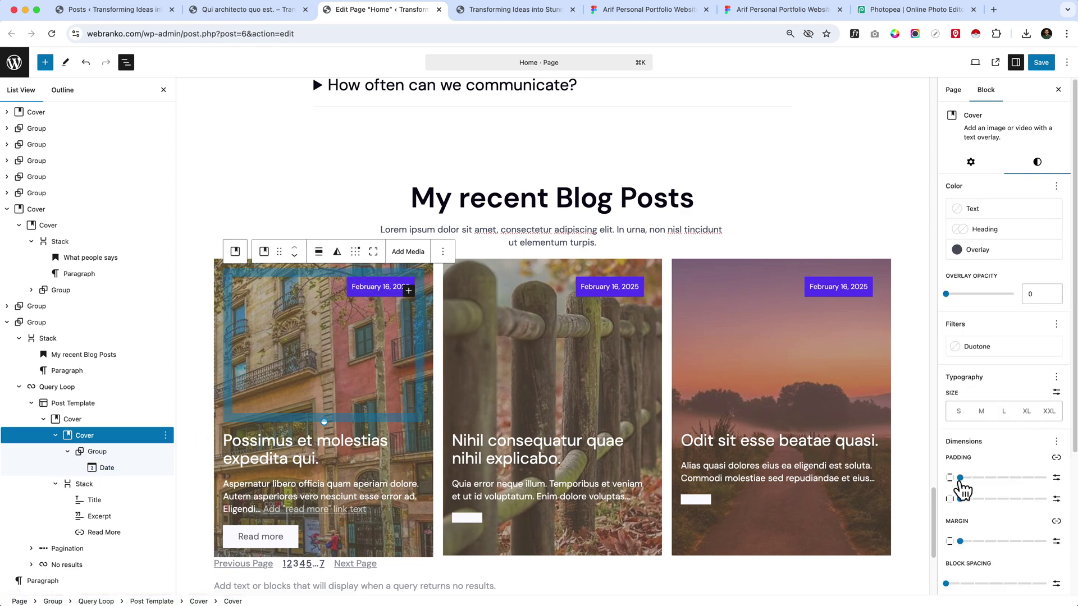
{"action": "mouse_move", "coordinate": [960, 478]}
{"action": "left_mouse_down"}
{"action": "mouse_move", "coordinate": [992, 481]}
{"action": "mouse_move", "coordinate": [949, 492]}
{"action": "left_mouse_up"}
{"action": "left_click", "coordinate": [960, 499]}
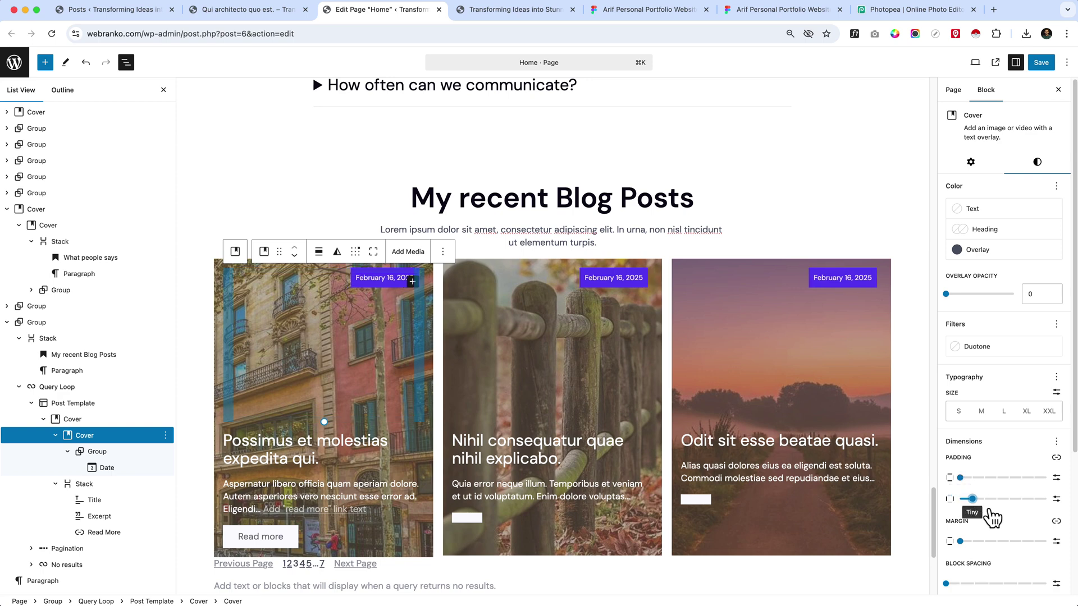
Step: Set the post card's outer Cover vertical and horizontal padding to Small
{"action": "left_click", "coordinate": [84, 422]}
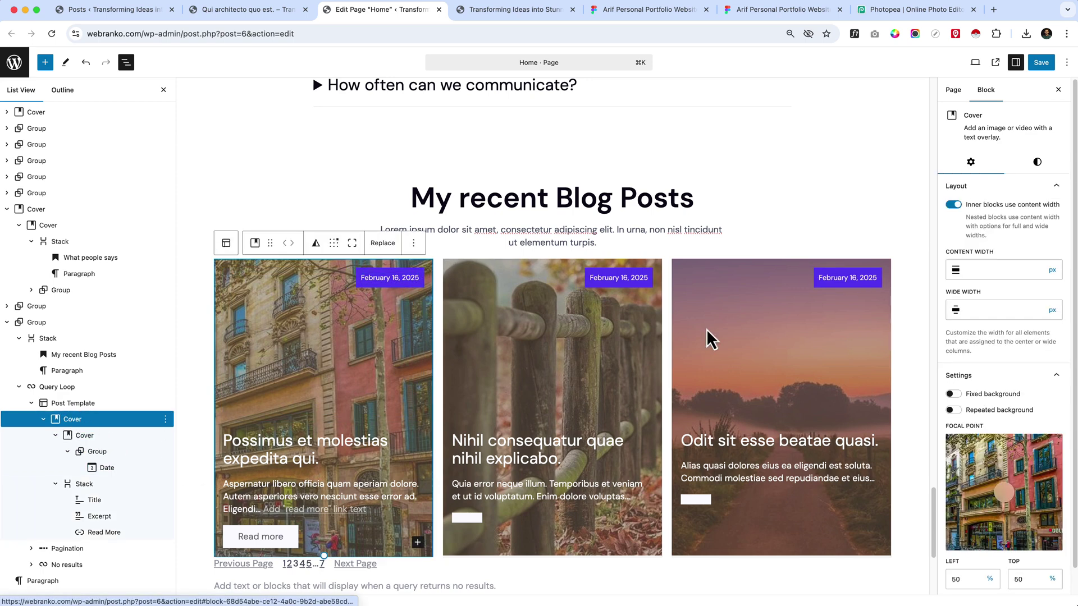
{"action": "left_click", "coordinate": [1037, 162]}
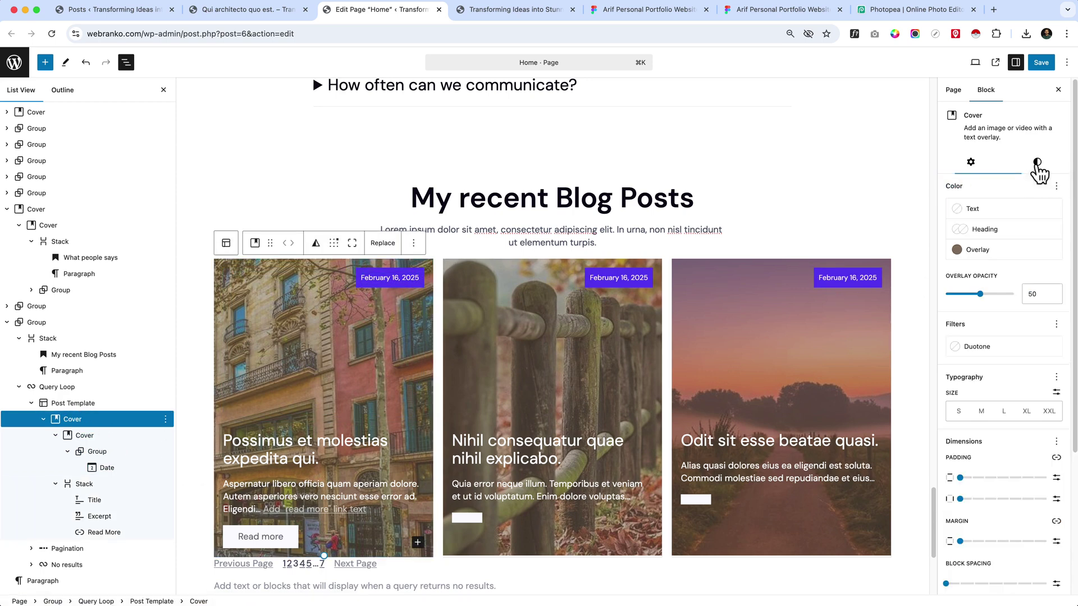
{"action": "left_click", "coordinate": [986, 479]}
{"action": "left_click_drag", "start_coordinate": [993, 478], "coordinate": [1009, 486]}
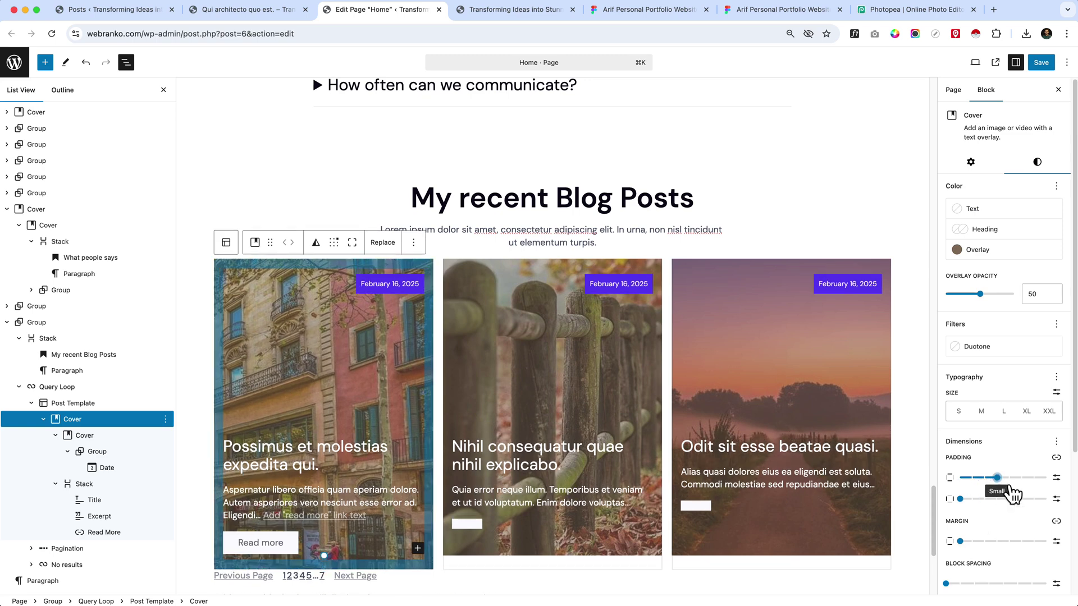
{"action": "left_click", "coordinate": [997, 500]}
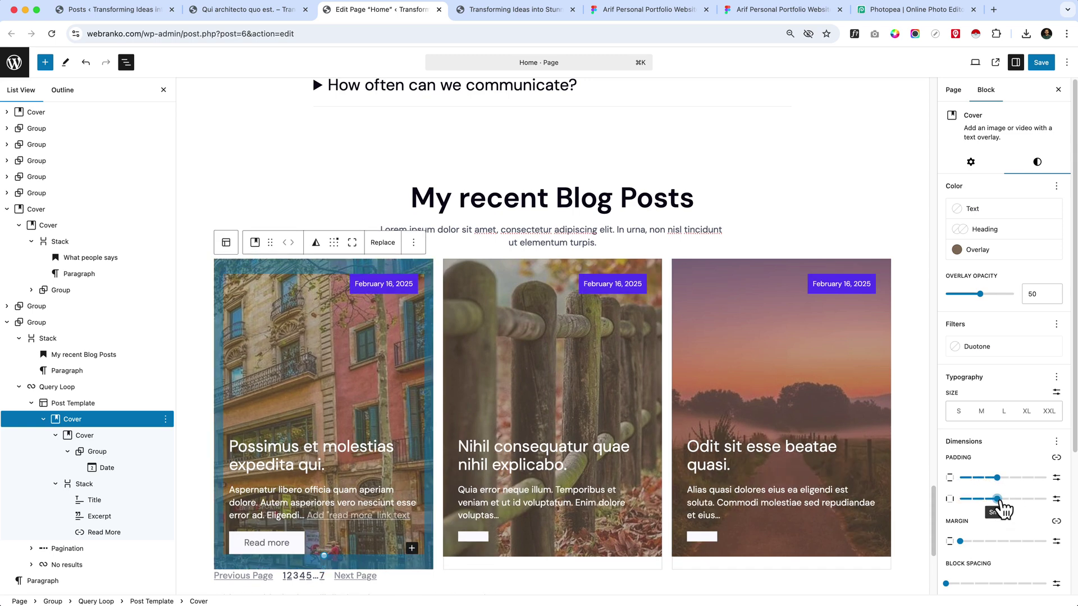
Step: Check the date badges on the blog cards in the Figma design and return to the WordPress Home page editor
{"action": "left_click", "coordinate": [630, 17]}
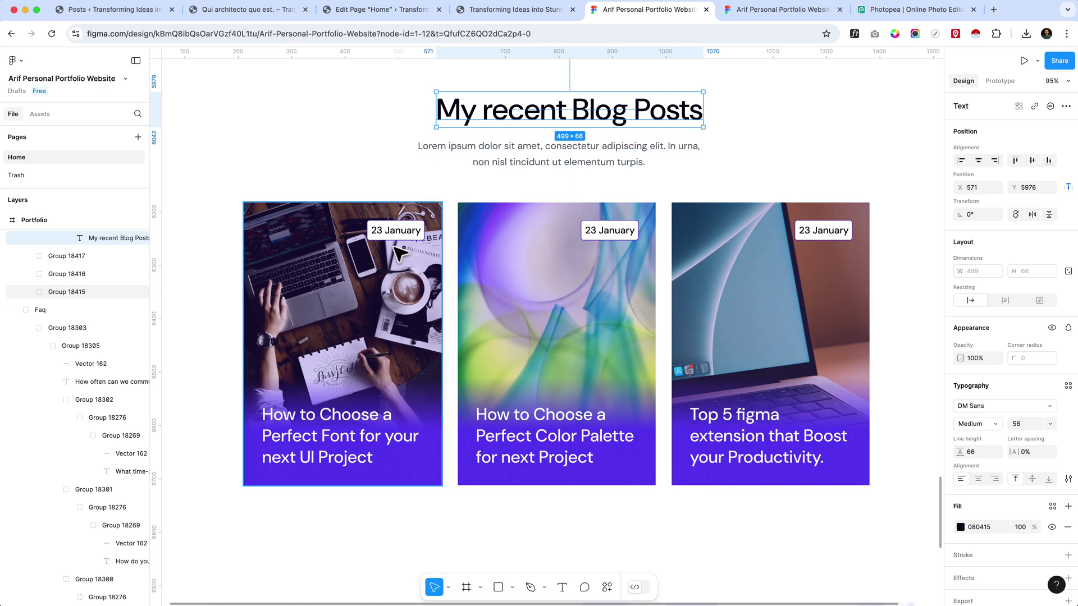
{"action": "scroll", "coordinate": [378, 224], "scroll_direction": "up", "scroll_amount": 1}
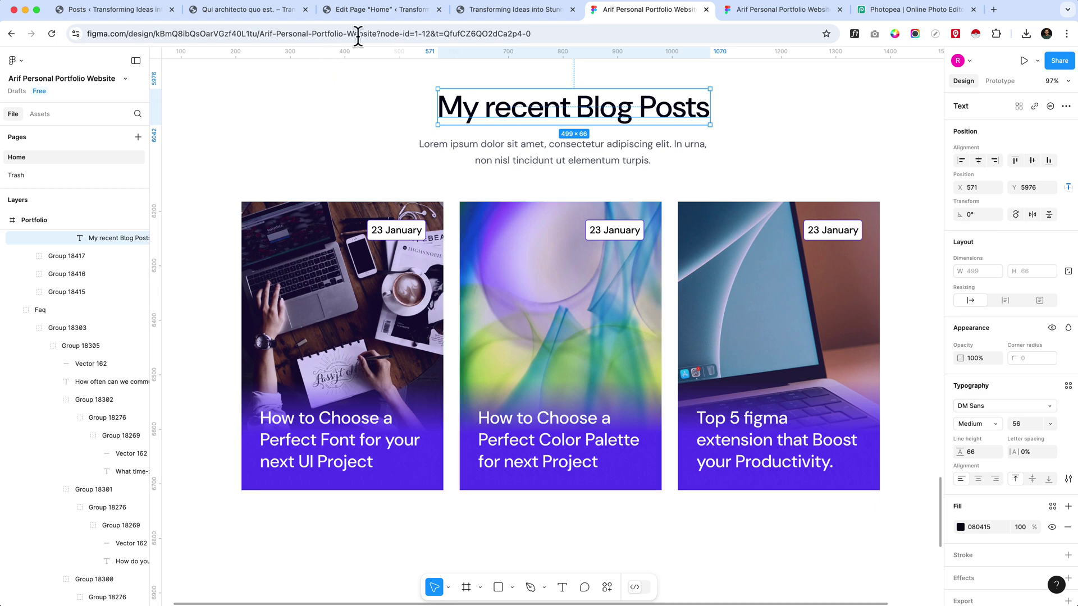
{"action": "left_click", "coordinate": [372, 18]}
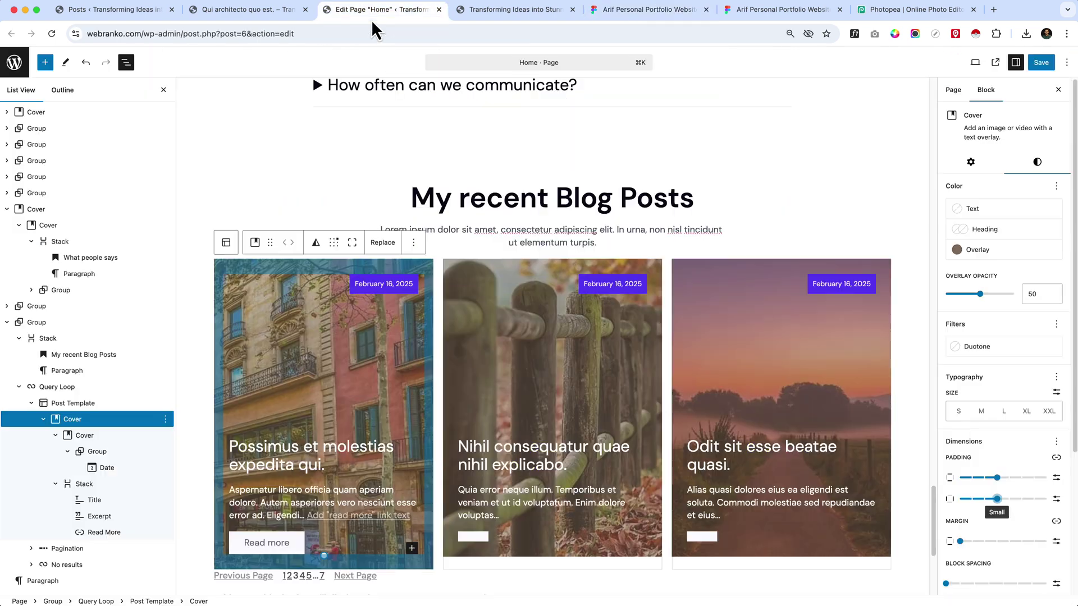
Step: Turn off the Date block's default format, choose the Custom format and open its format string for editing
{"action": "left_click", "coordinate": [380, 281]}
{"action": "left_click", "coordinate": [954, 208]}
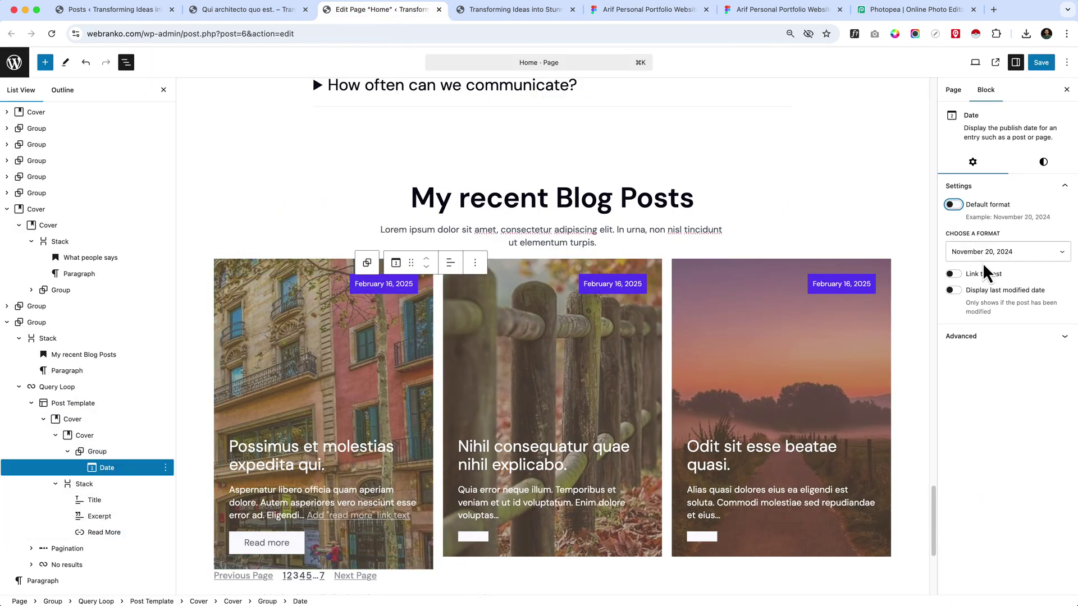
{"action": "left_click", "coordinate": [987, 252]}
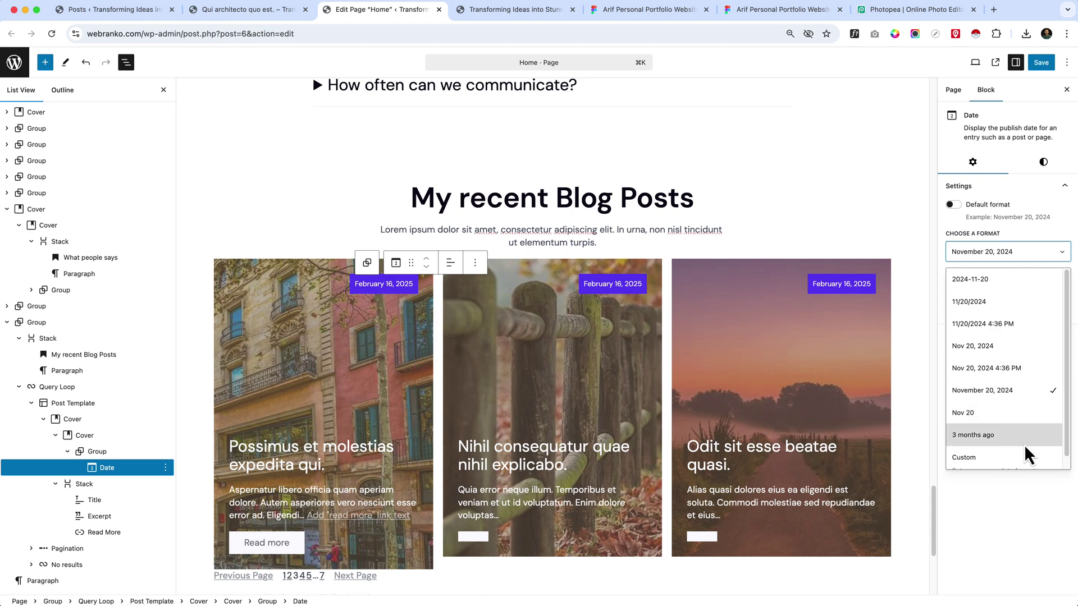
{"action": "scroll", "coordinate": [1024, 439], "scroll_direction": "down", "scroll_amount": 1}
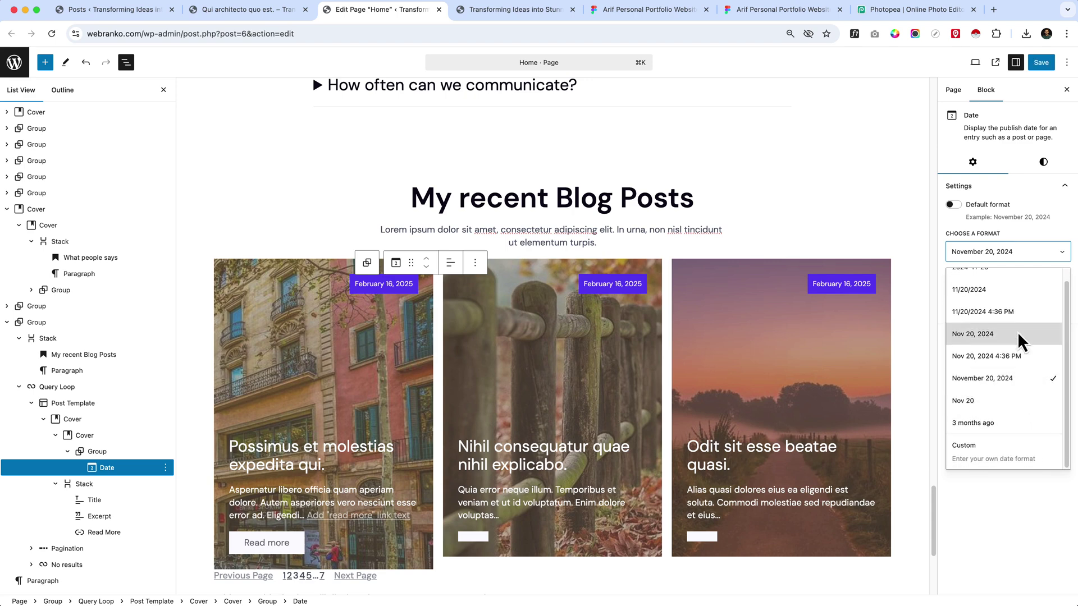
{"action": "scroll", "coordinate": [1015, 284], "scroll_direction": "up", "scroll_amount": 1}
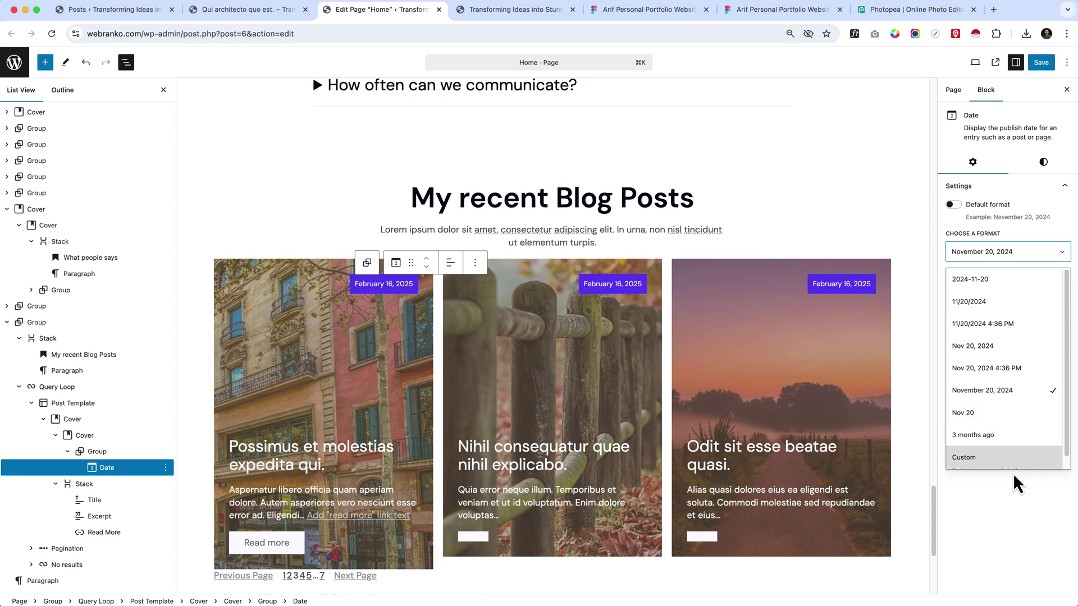
{"action": "scroll", "coordinate": [1002, 466], "scroll_direction": "down", "scroll_amount": 1}
{"action": "left_click", "coordinate": [999, 447]}
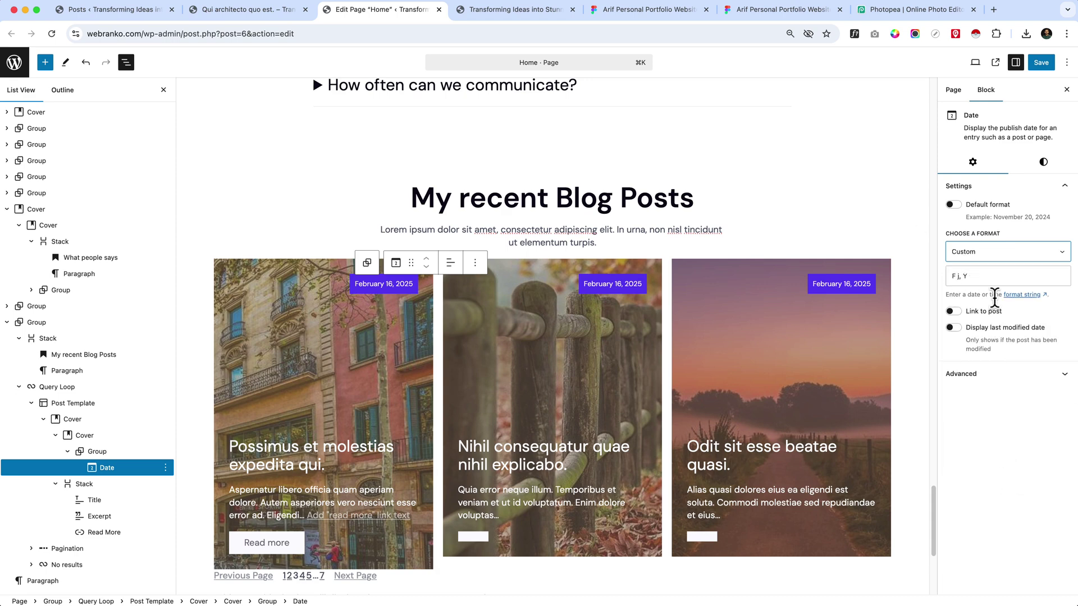
{"action": "left_click", "coordinate": [953, 276]}
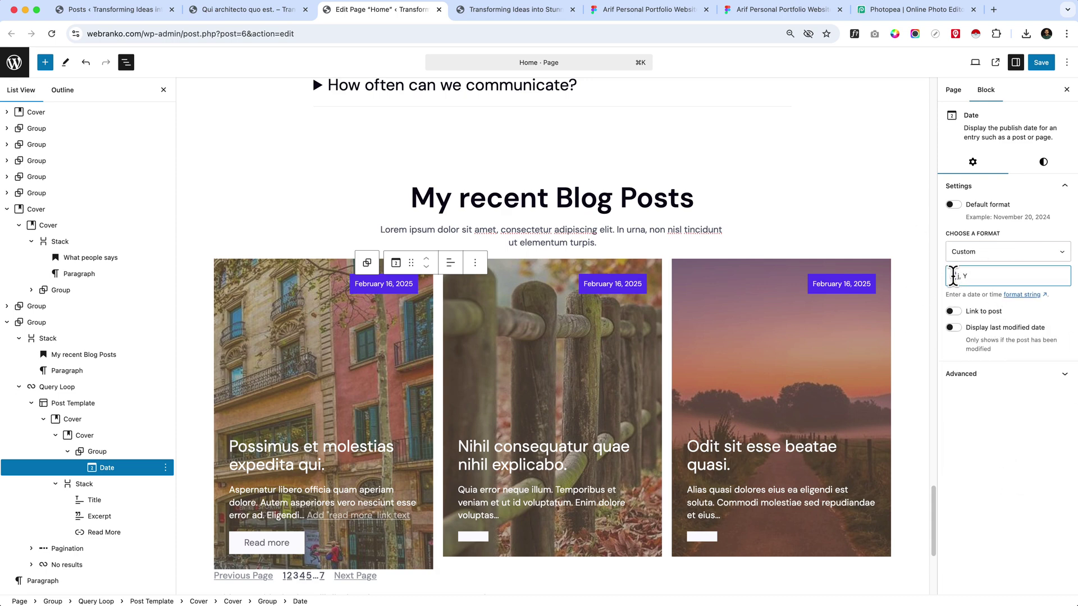
Step: Open the WordPress documentation on date format strings and recheck the date style on the Figma blog cards
{"action": "left_click", "coordinate": [1027, 306]}
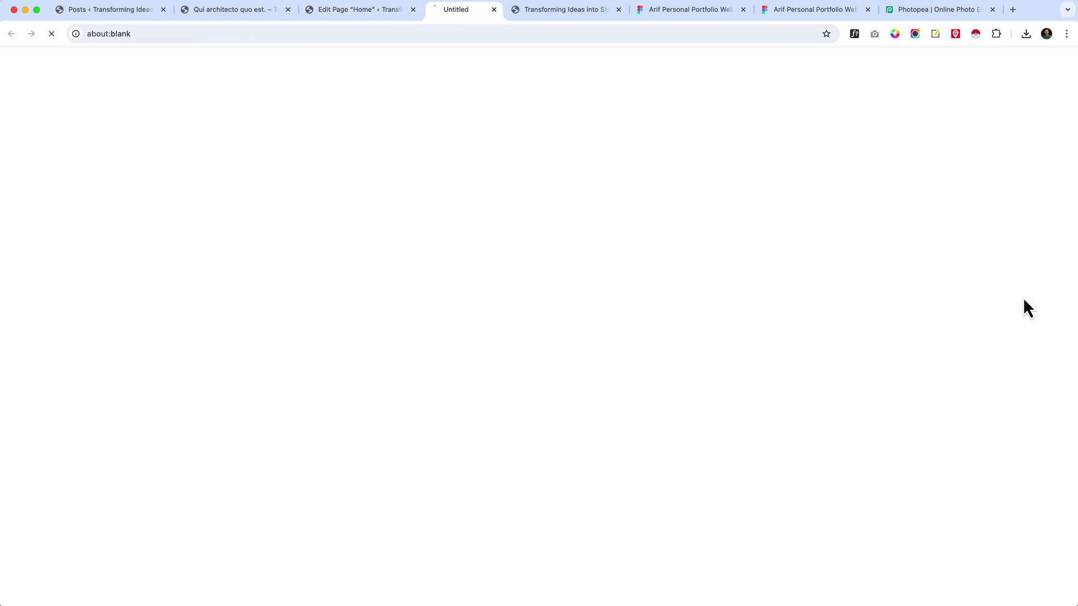
{"action": "key", "text": "super+6"}
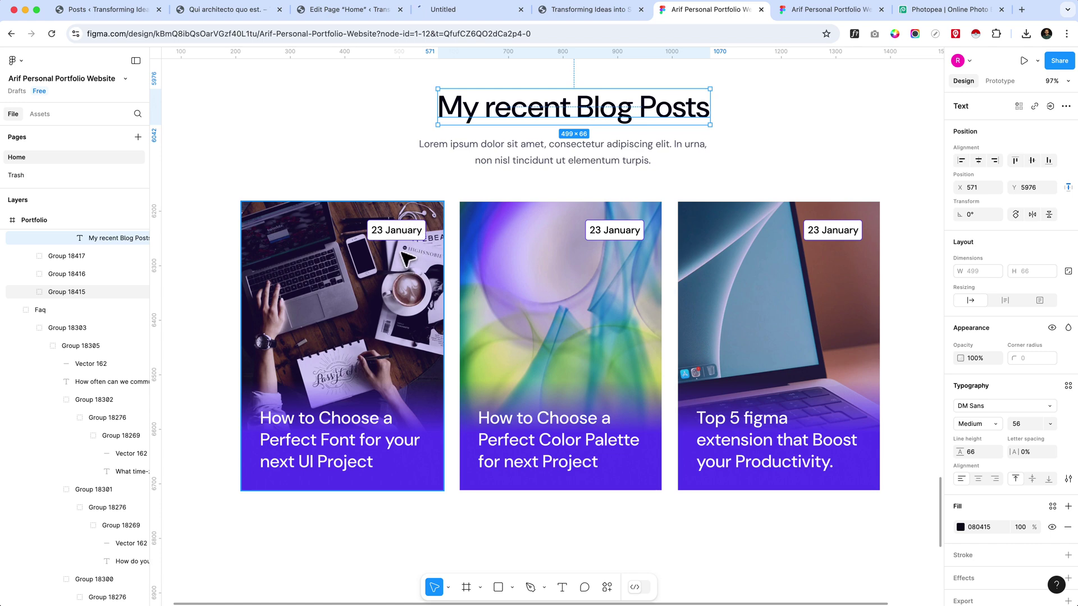
{"action": "left_click", "coordinate": [437, 11]}
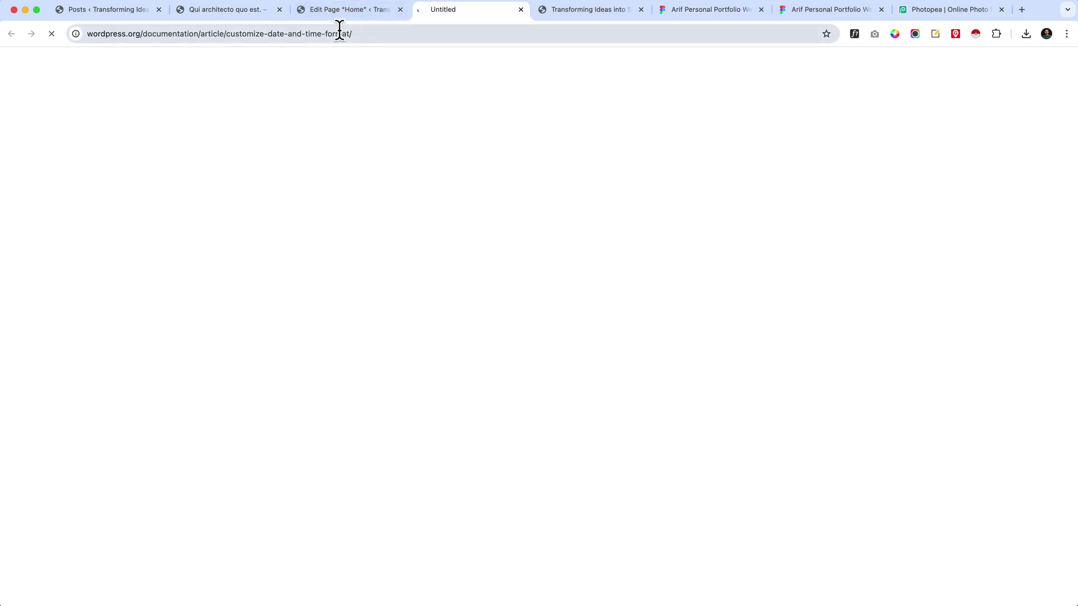
{"action": "left_click_drag", "start_coordinate": [241, 32], "coordinate": [424, 45]}
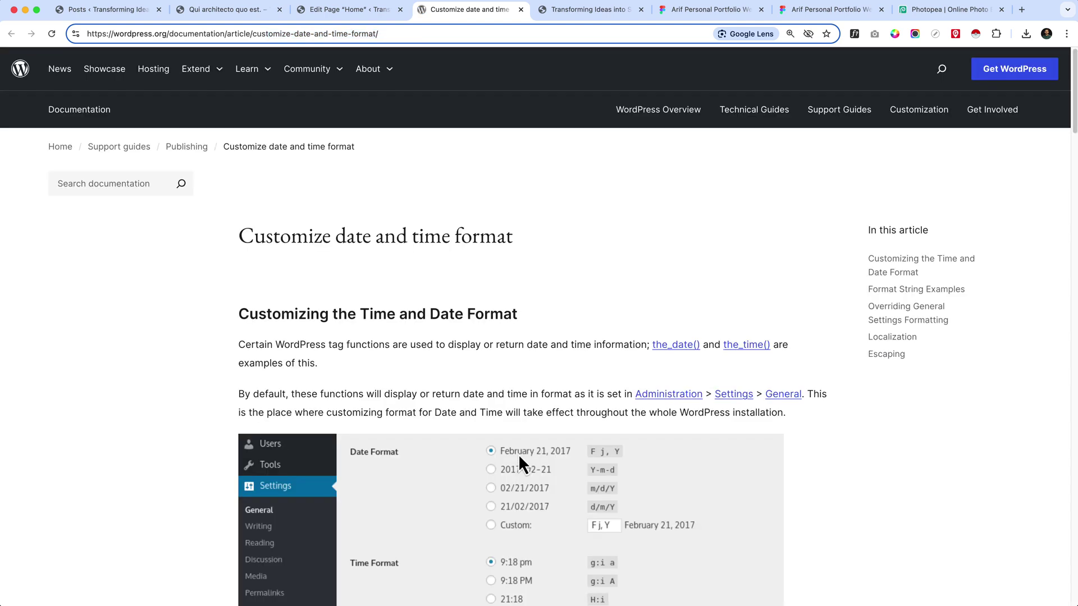
Step: Examine the format string example and the day, weekday, month and year characters in the WordPress date format documentation
{"action": "scroll", "coordinate": [517, 454], "scroll_direction": "down", "scroll_amount": 15}
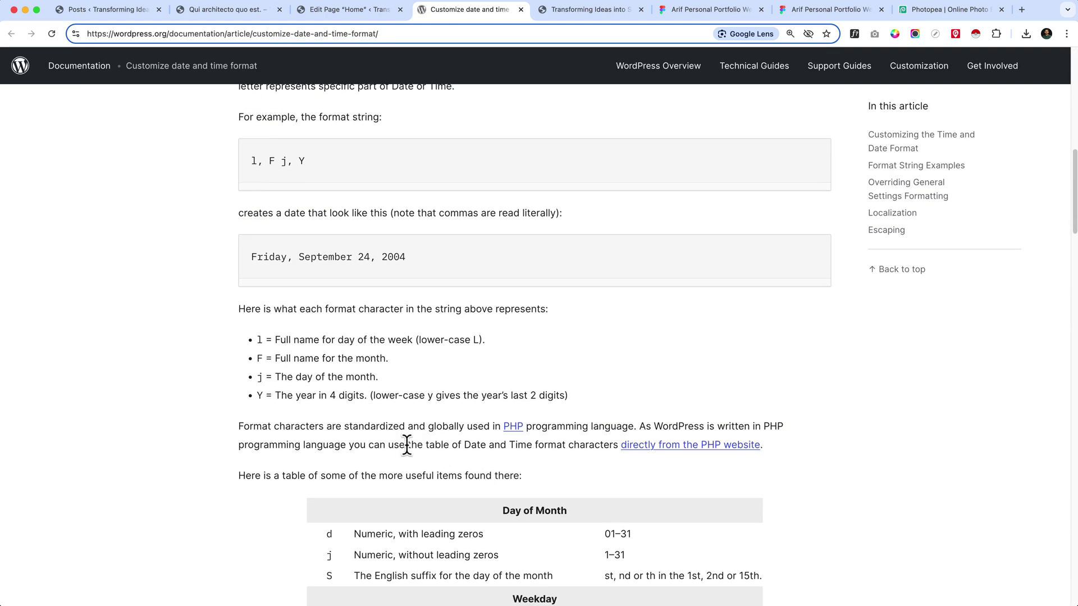
{"action": "scroll", "coordinate": [407, 446], "scroll_direction": "up", "scroll_amount": 5}
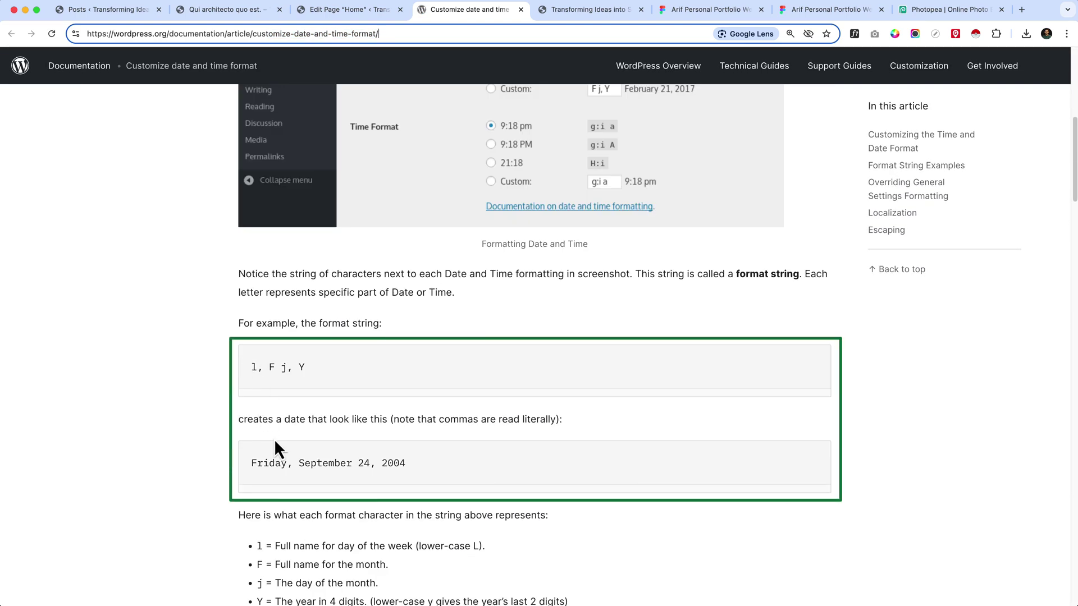
{"action": "left_click", "coordinate": [255, 369]}
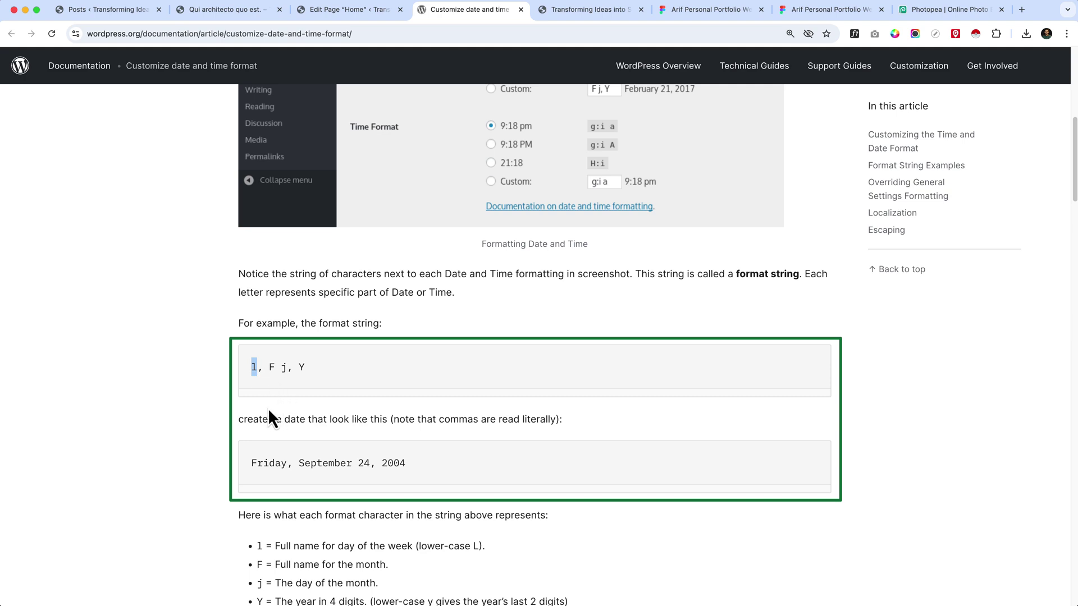
{"action": "left_click", "coordinate": [274, 365]}
{"action": "left_click", "coordinate": [282, 368]}
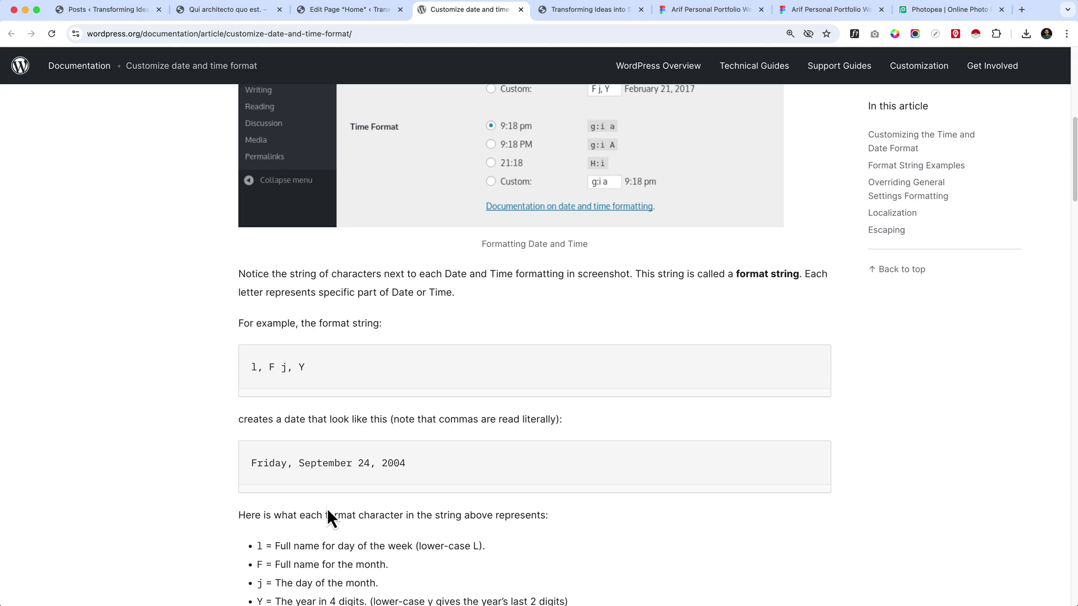
{"action": "left_click_drag", "start_coordinate": [298, 458], "coordinate": [368, 465]}
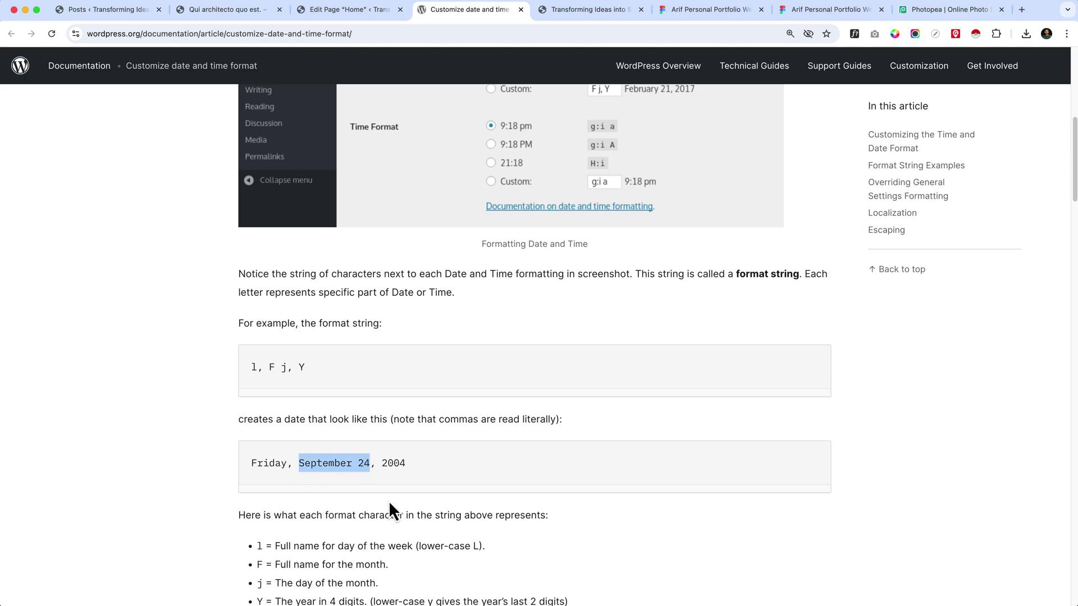
{"action": "scroll", "coordinate": [389, 500], "scroll_direction": "down", "scroll_amount": 12}
{"action": "left_click_drag", "start_coordinate": [512, 285], "coordinate": [480, 451]}
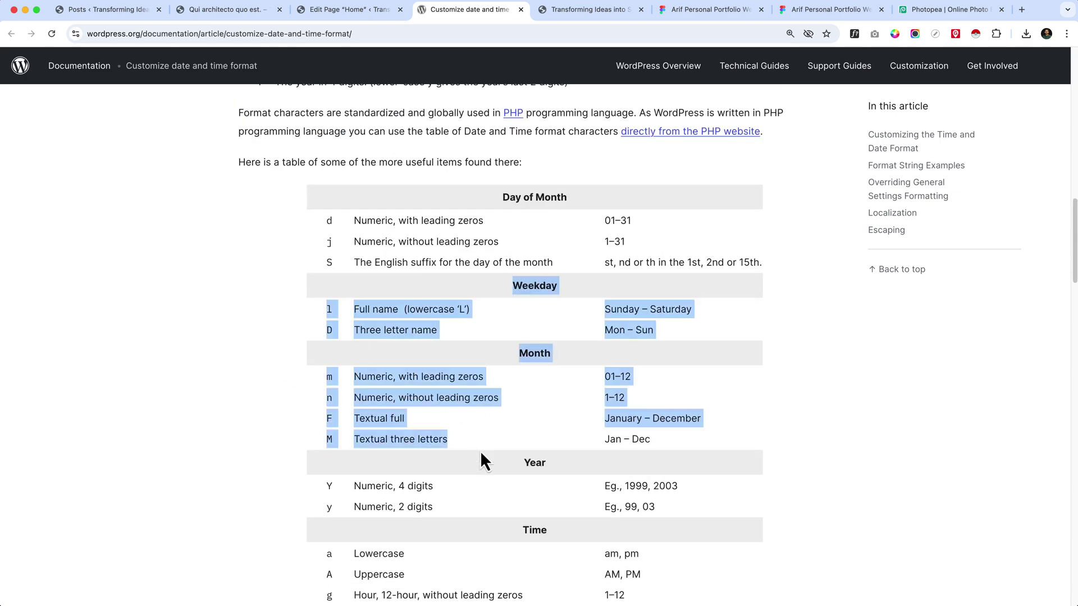
{"action": "scroll", "coordinate": [489, 454], "scroll_direction": "down", "scroll_amount": 13}
{"action": "scroll", "coordinate": [432, 490], "scroll_direction": "up", "scroll_amount": 7}
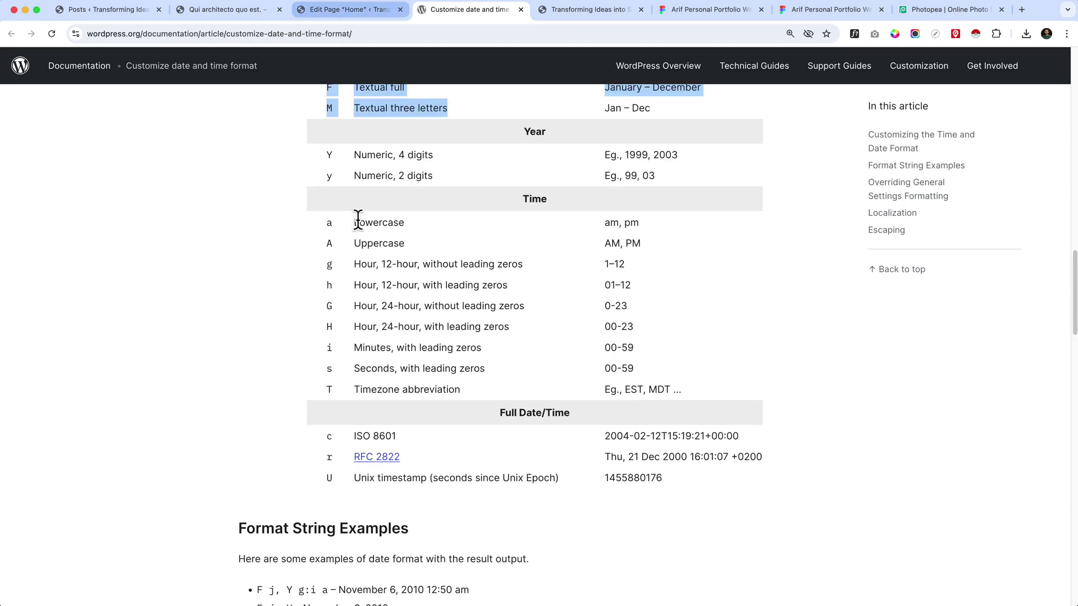
{"action": "scroll", "coordinate": [358, 219], "scroll_direction": "up", "scroll_amount": 15}
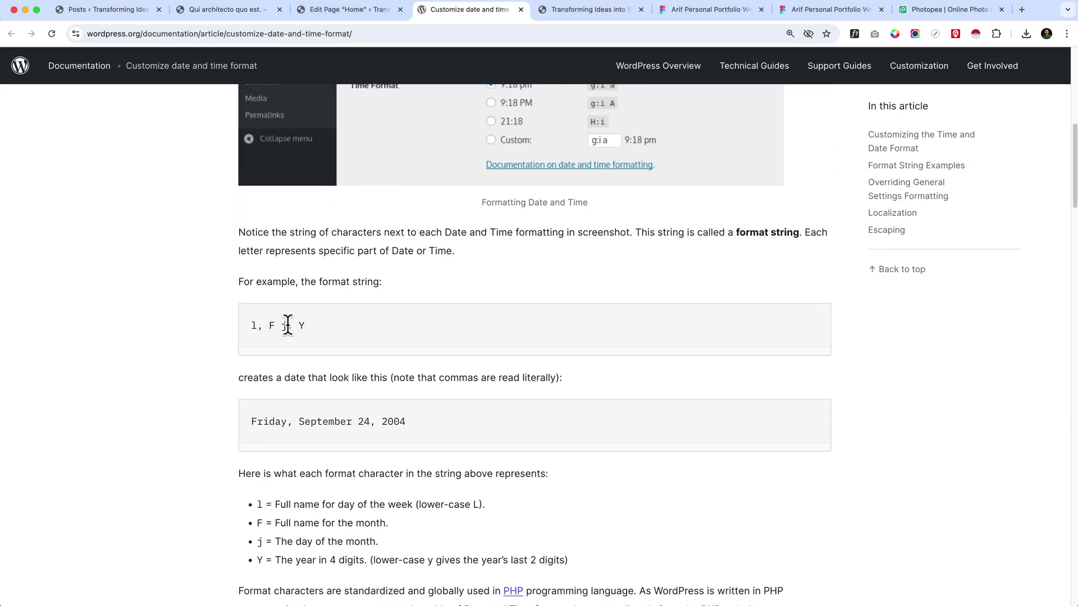
{"action": "double_click", "coordinate": [274, 326]}
Step: Return to the Home page editor and set the Date block's custom format string to "j F"
{"action": "left_click", "coordinate": [324, 16]}
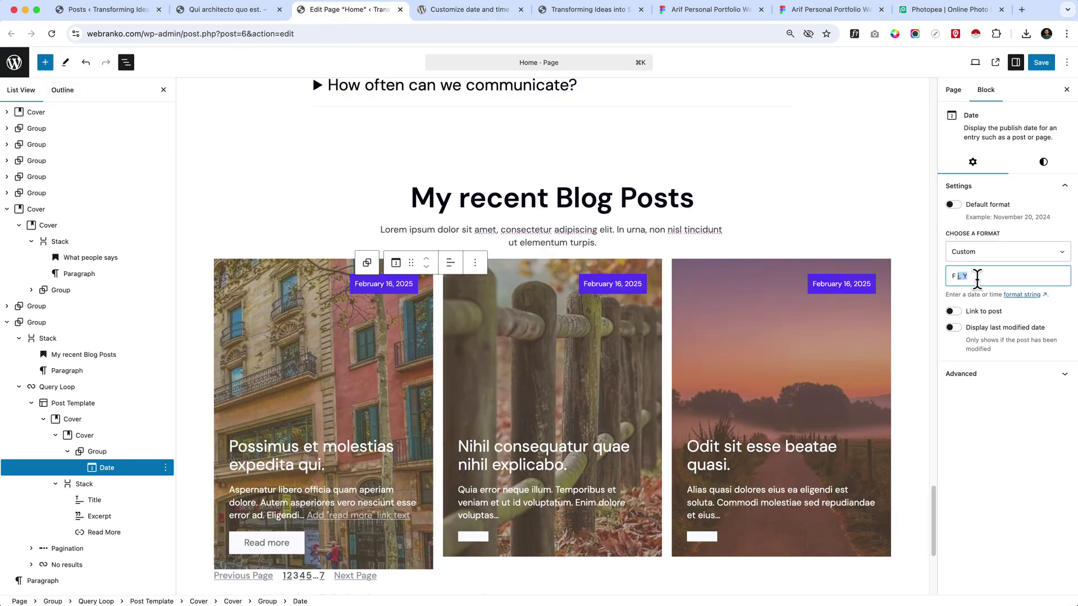
{"action": "key", "text": "BackSpace"}
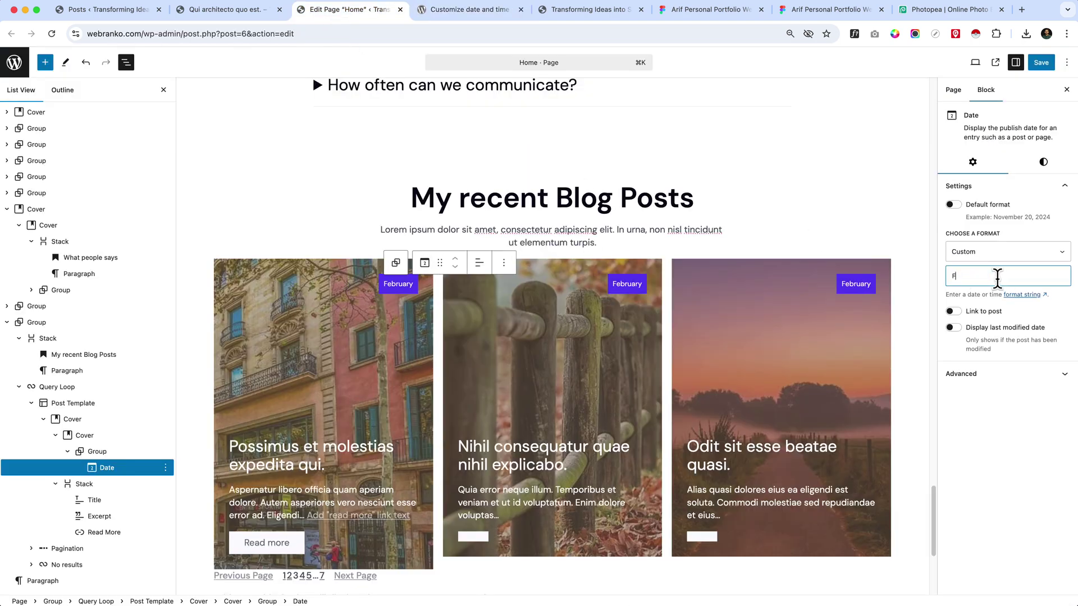
{"action": "key", "text": "Left"}
{"action": "type", "text": "j"}
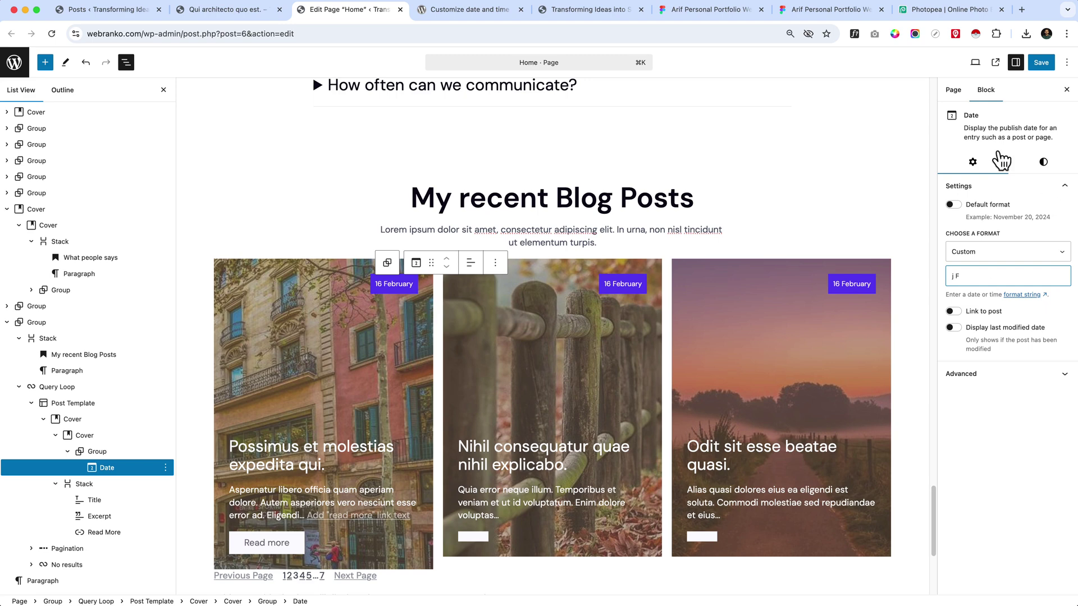
Step: Set the background colour of the Group around the Date block to the white Base theme colour
{"action": "left_click", "coordinate": [110, 453]}
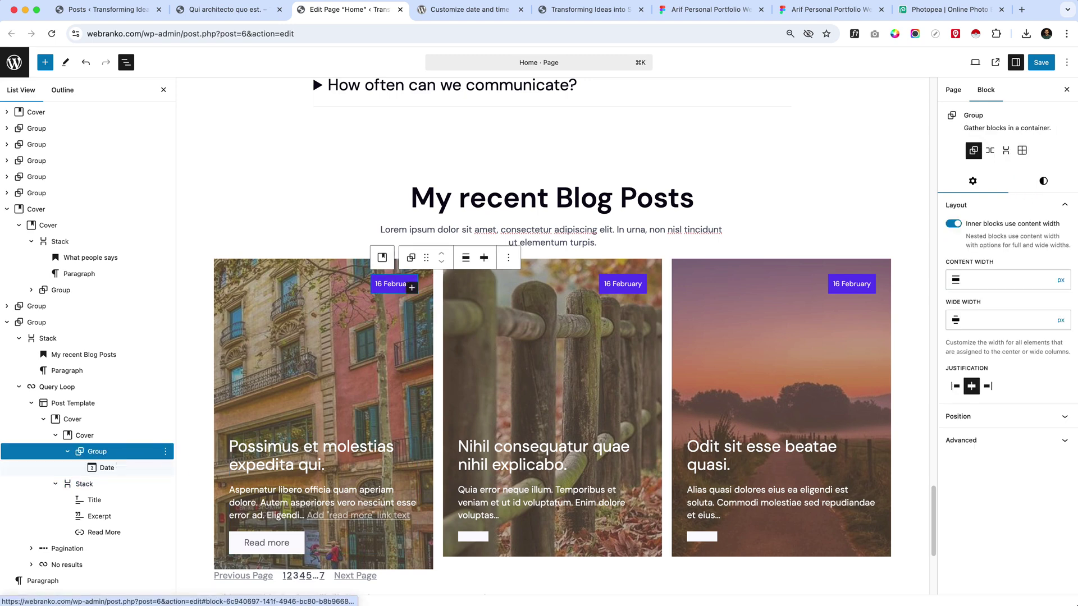
{"action": "left_click", "coordinate": [1043, 181]}
{"action": "left_click", "coordinate": [988, 352]}
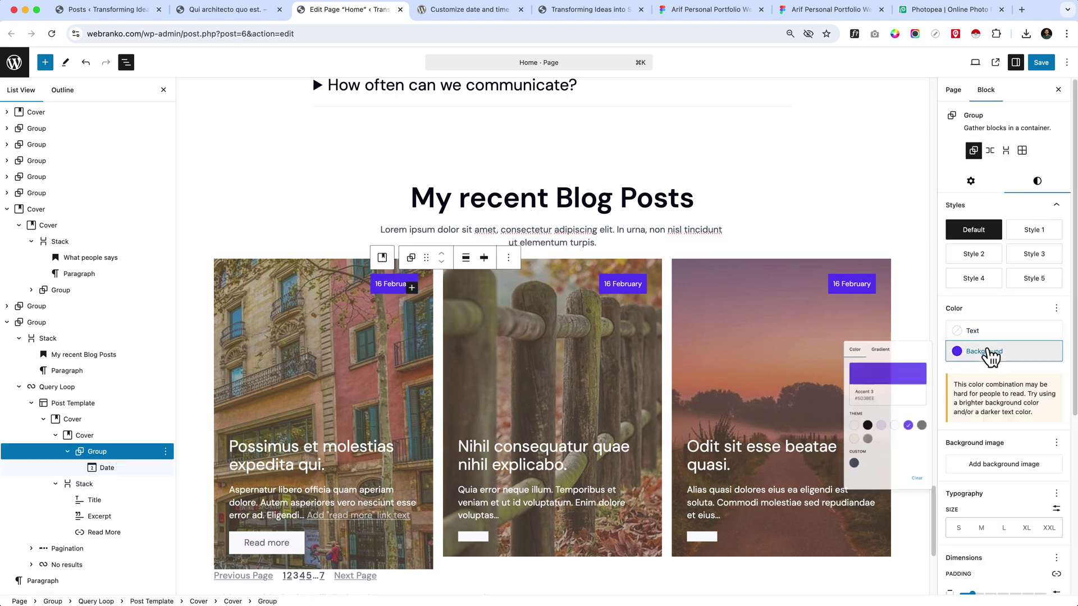
{"action": "left_click", "coordinate": [812, 467]}
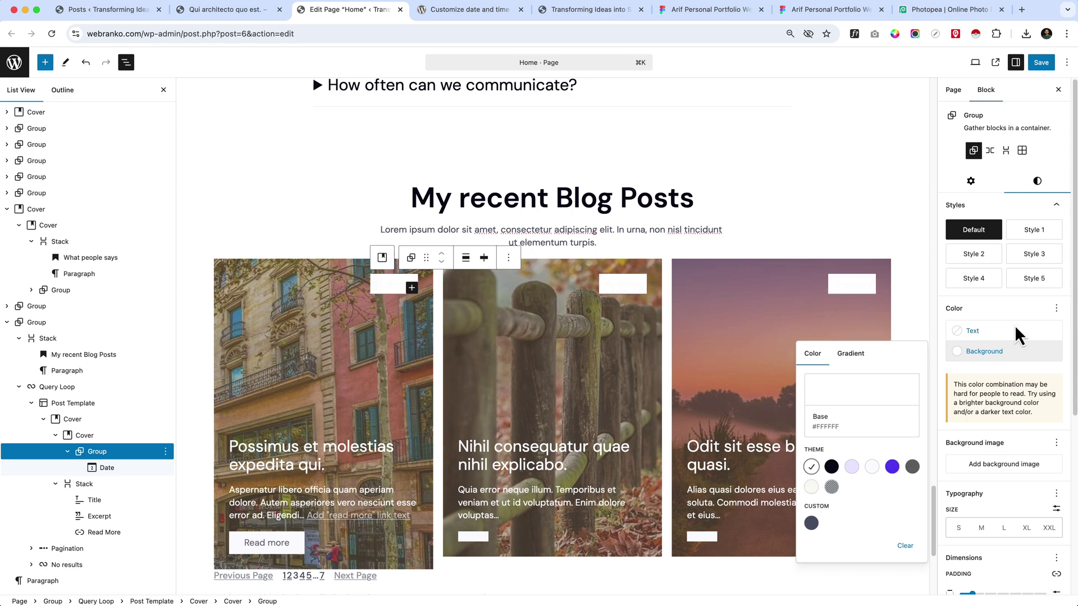
Step: Set the Date block's text colour to the dark Contrast theme colour
{"action": "left_click", "coordinate": [109, 470]}
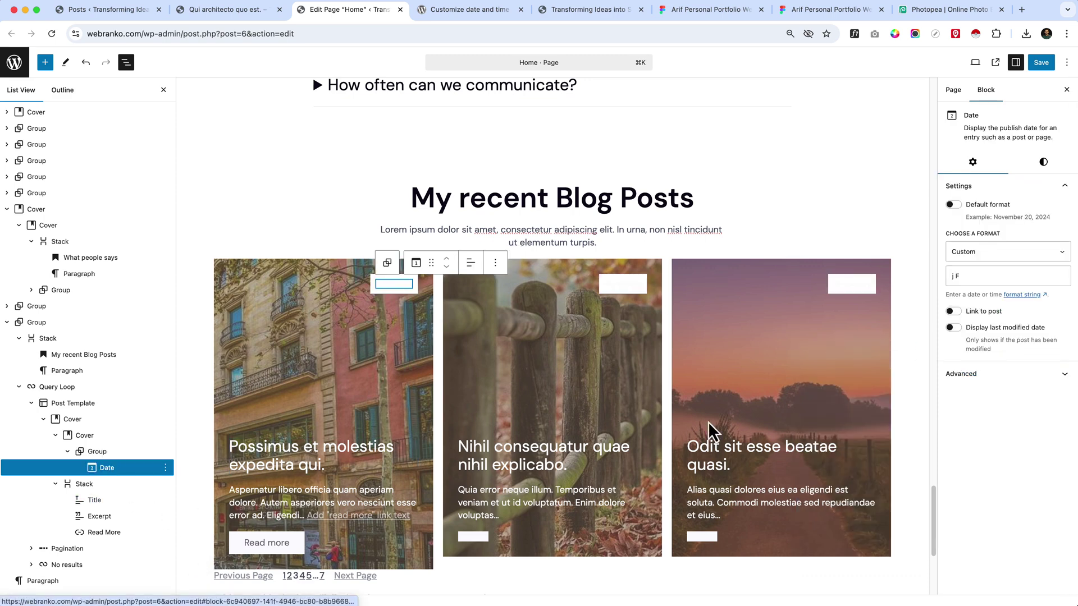
{"action": "left_click", "coordinate": [1043, 164]}
{"action": "left_click", "coordinate": [968, 209]}
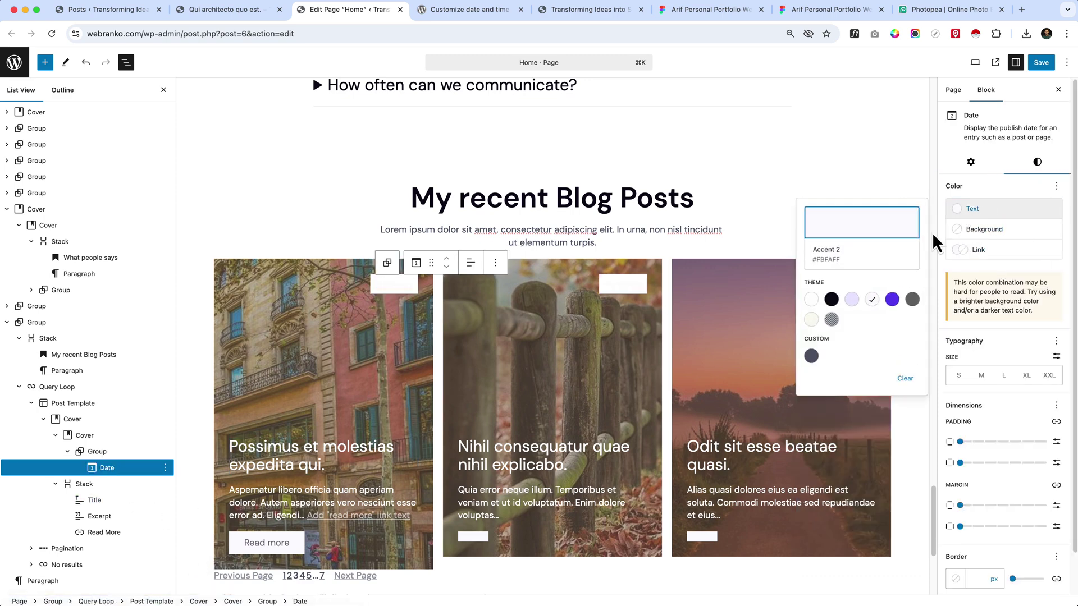
{"action": "left_click", "coordinate": [837, 302]}
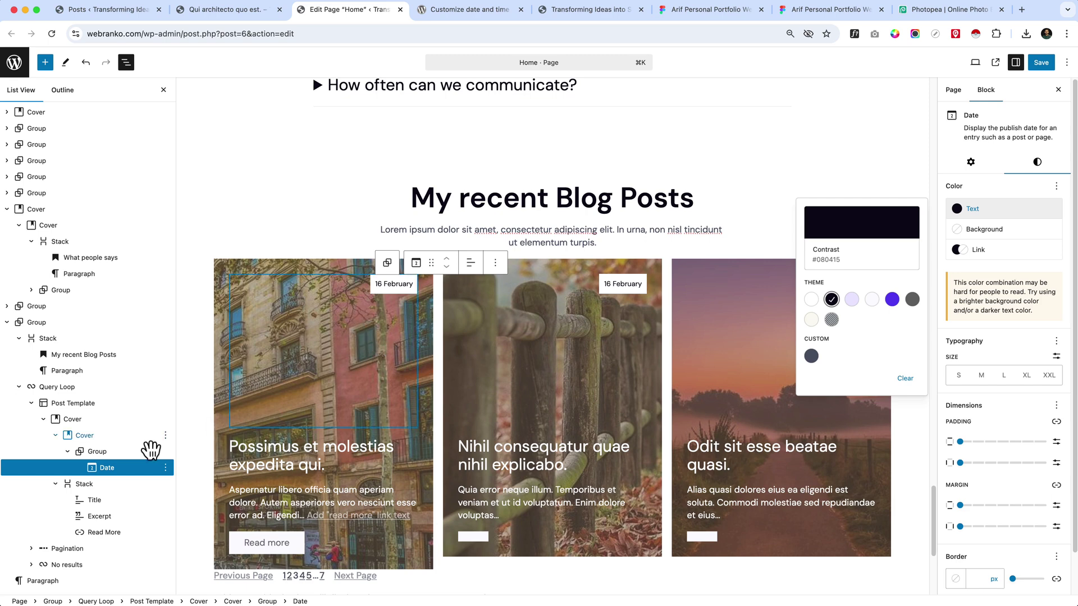
Step: Select the date badge's Group, examine the badge's border and corners in the Figma design, and return to the Home page editor
{"action": "left_click", "coordinate": [133, 455]}
{"action": "left_click", "coordinate": [1043, 181]}
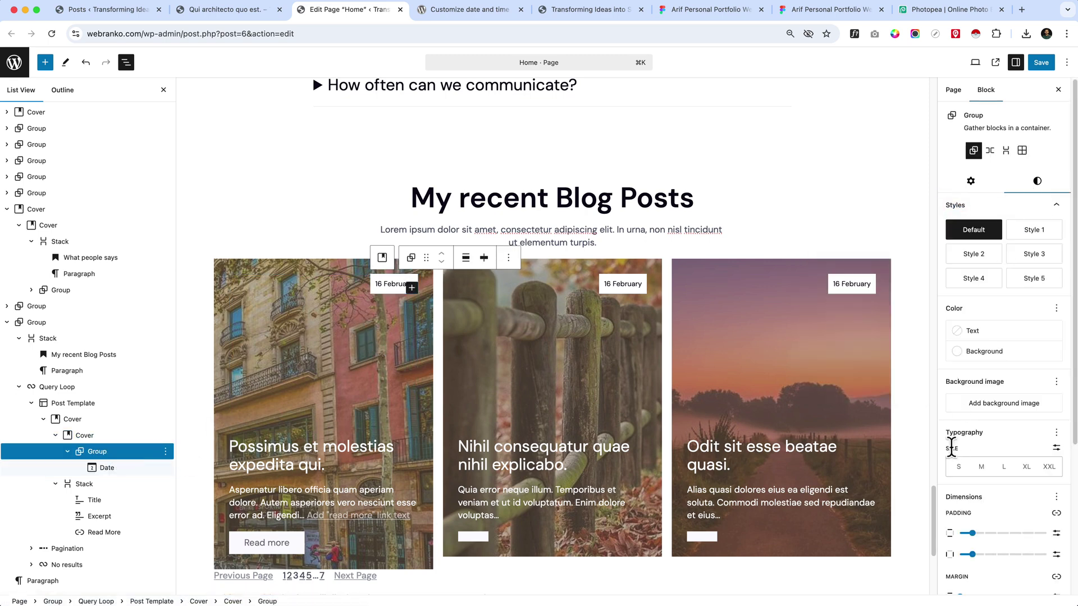
{"action": "left_click", "coordinate": [695, 12]}
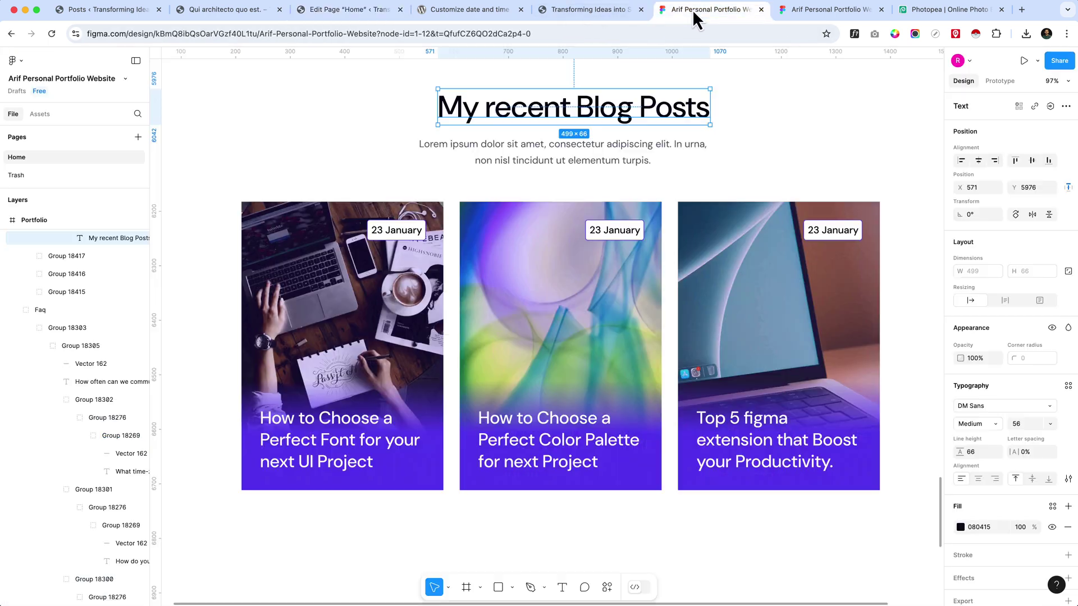
{"action": "scroll", "coordinate": [414, 216], "scroll_direction": "up", "scroll_amount": 4}
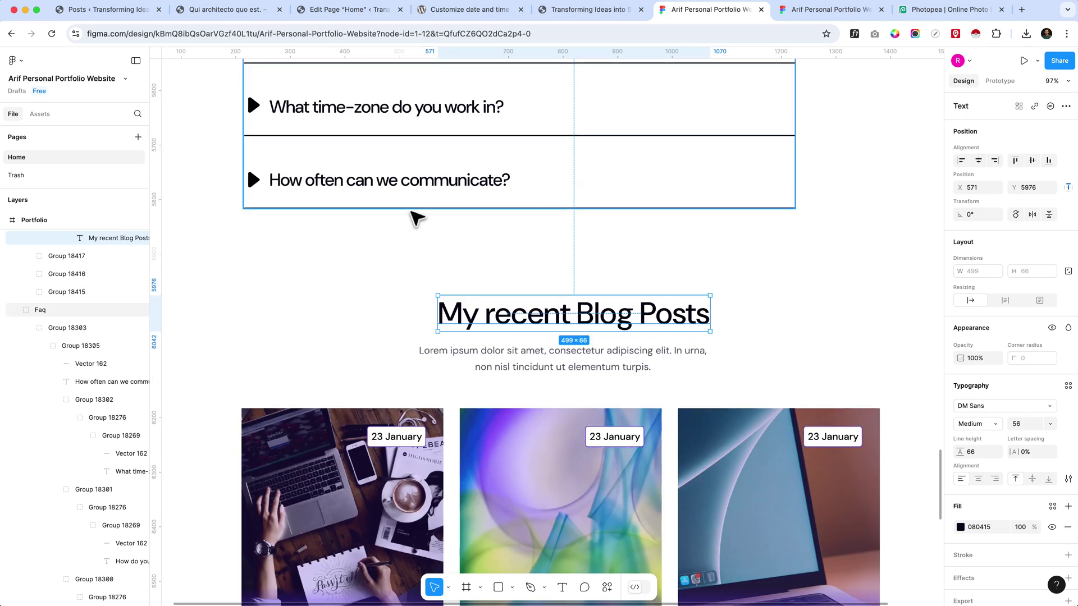
{"action": "scroll", "coordinate": [395, 447], "scroll_direction": "up", "scroll_amount": 5, "text": "ctrl"}
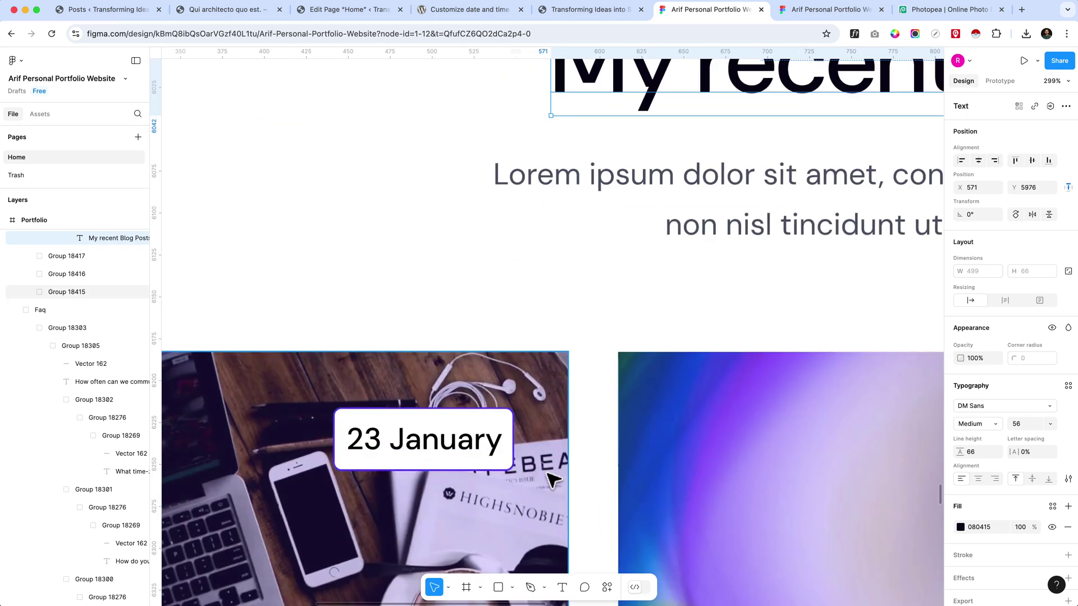
{"action": "scroll", "coordinate": [553, 477], "scroll_direction": "down", "scroll_amount": 5, "text": "ctrl"}
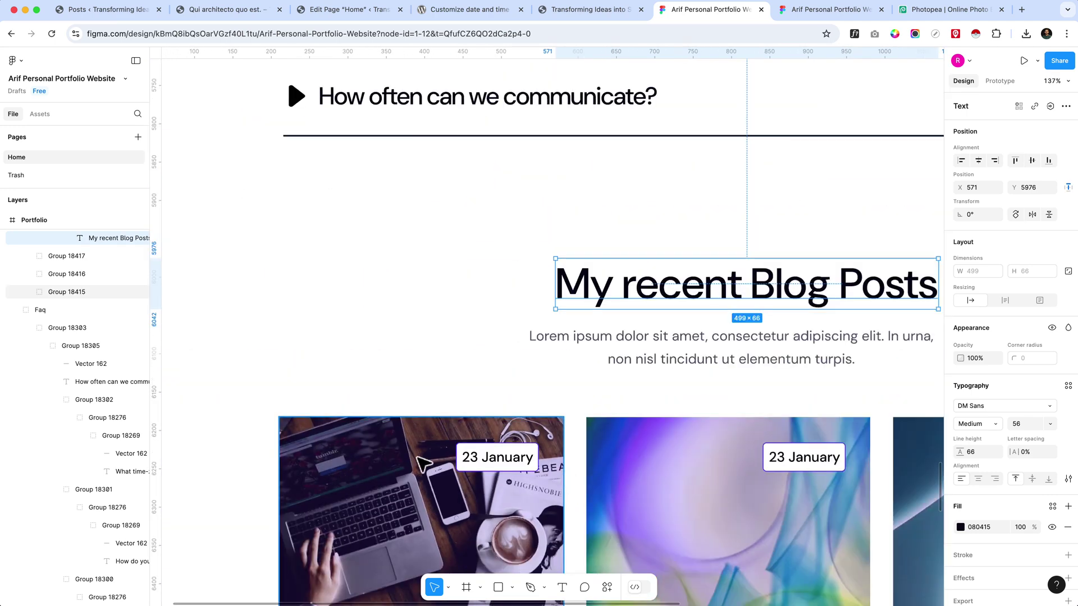
{"action": "left_click", "coordinate": [385, 15]}
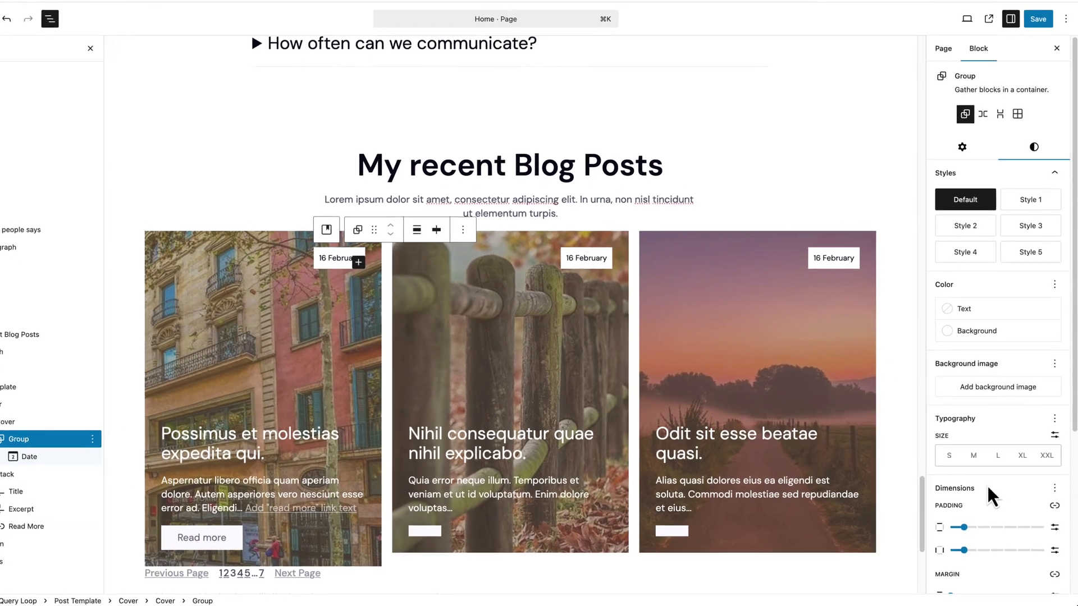
Step: Give the date badge's Group a 1 px purple Accent 3 border with a 5 px corner radius
{"action": "scroll", "coordinate": [980, 508], "scroll_direction": "down", "scroll_amount": 5}
{"action": "left_click", "coordinate": [959, 513]}
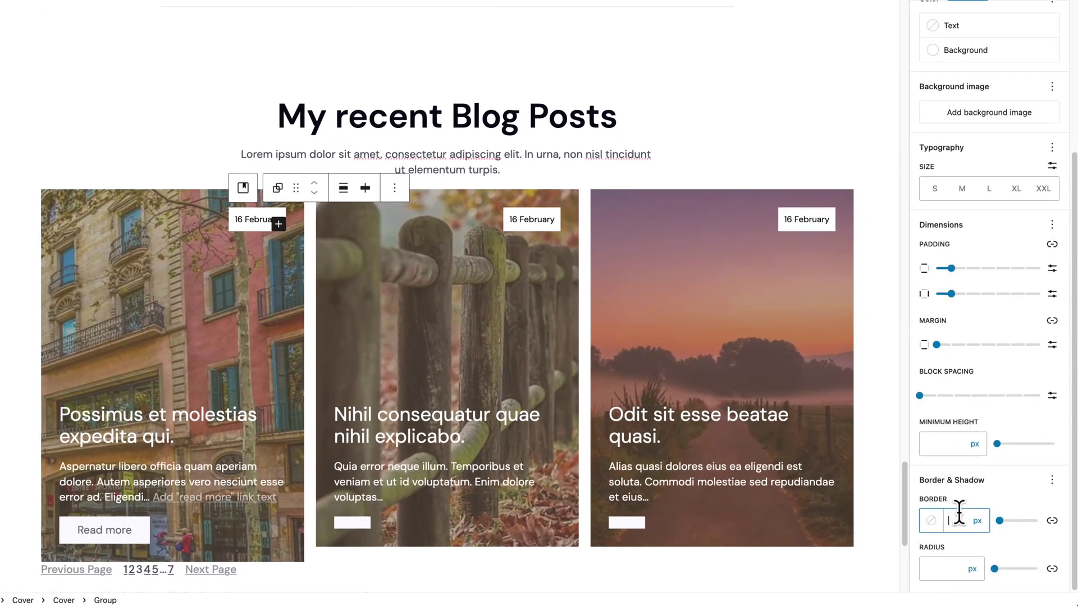
{"action": "type", "text": "1"}
{"action": "left_click", "coordinate": [930, 520]}
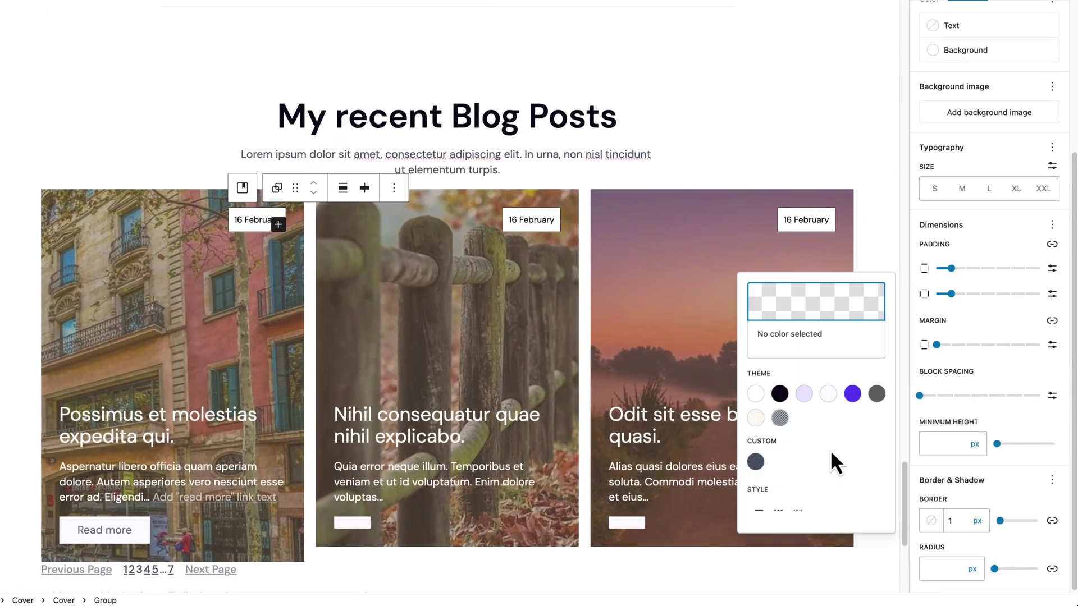
{"action": "left_click", "coordinate": [853, 394]}
{"action": "left_click", "coordinate": [941, 566]}
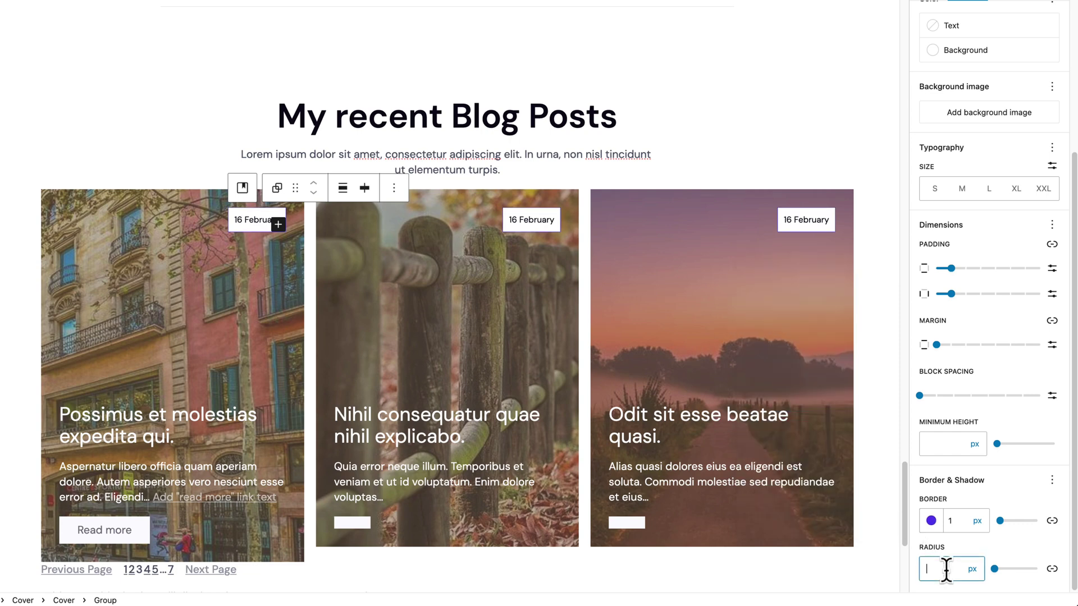
{"action": "type", "text": "5"}
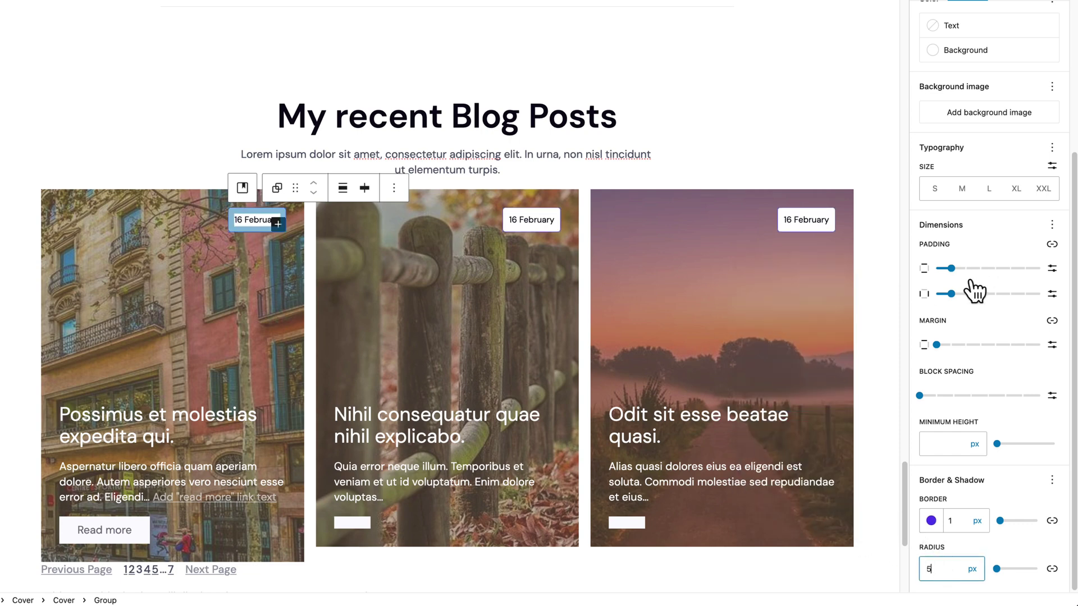
Step: Set the date badge Group's vertical padding to a custom value of 7 px
{"action": "left_click", "coordinate": [1052, 269]}
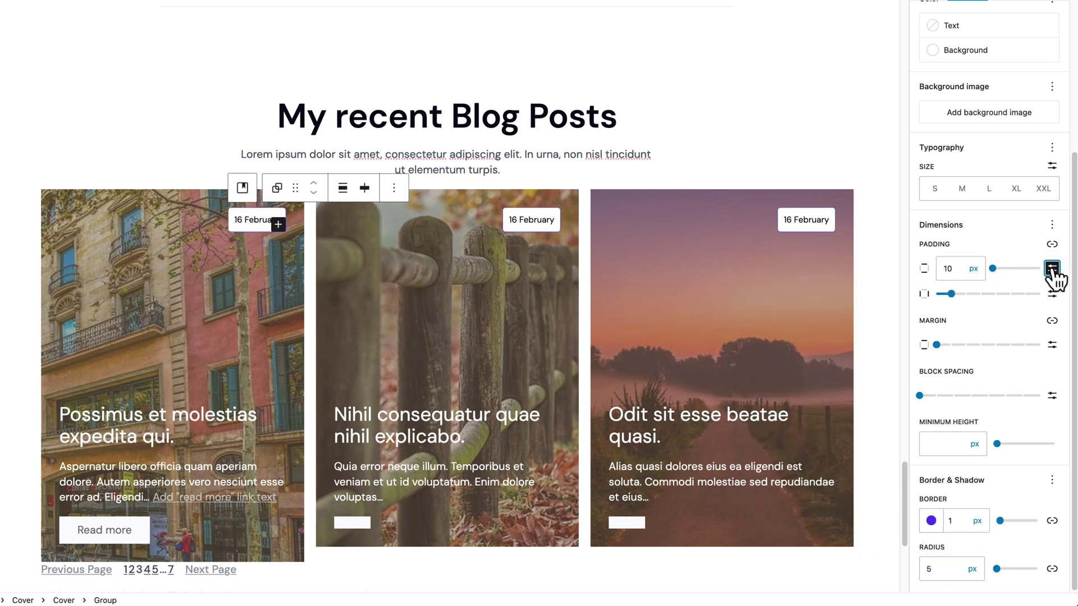
{"action": "left_click", "coordinate": [955, 264]}
{"action": "key", "text": "BackSpace"}
{"action": "key", "text": "BackSpace"}
{"action": "type", "text": "7"}
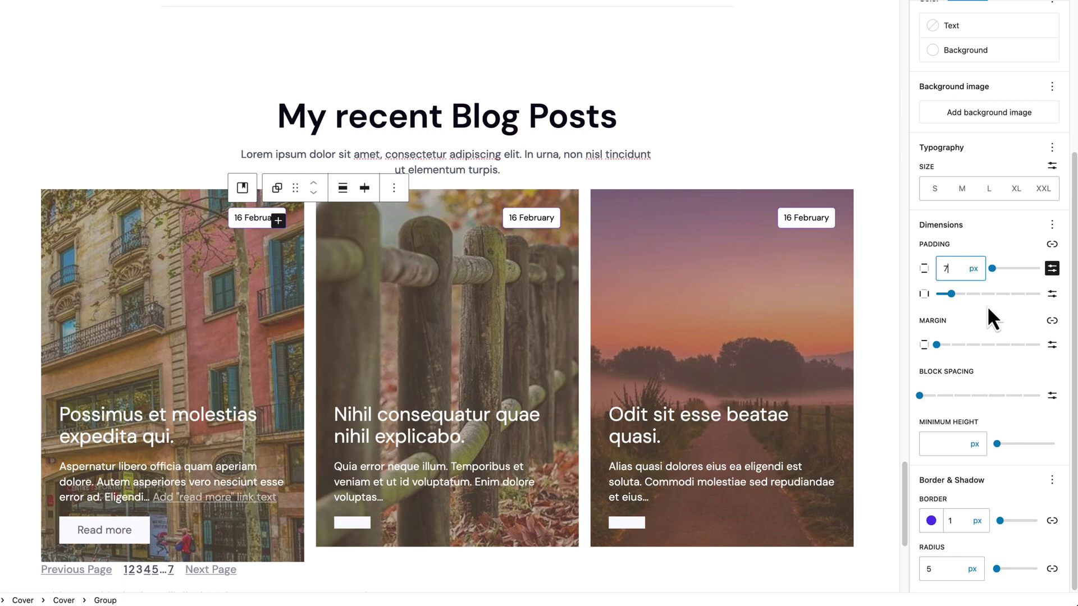
Step: Save the Home page and reload the live site at webranko.com
{"action": "scroll", "coordinate": [516, 441], "scroll_direction": "down", "scroll_amount": 3}
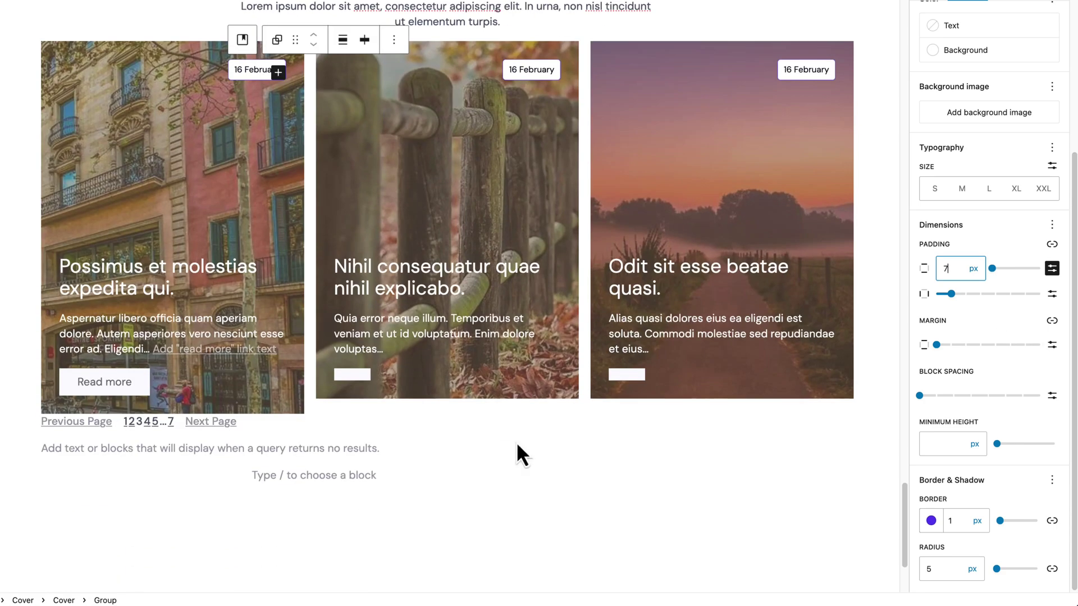
{"action": "left_click", "coordinate": [137, 387]}
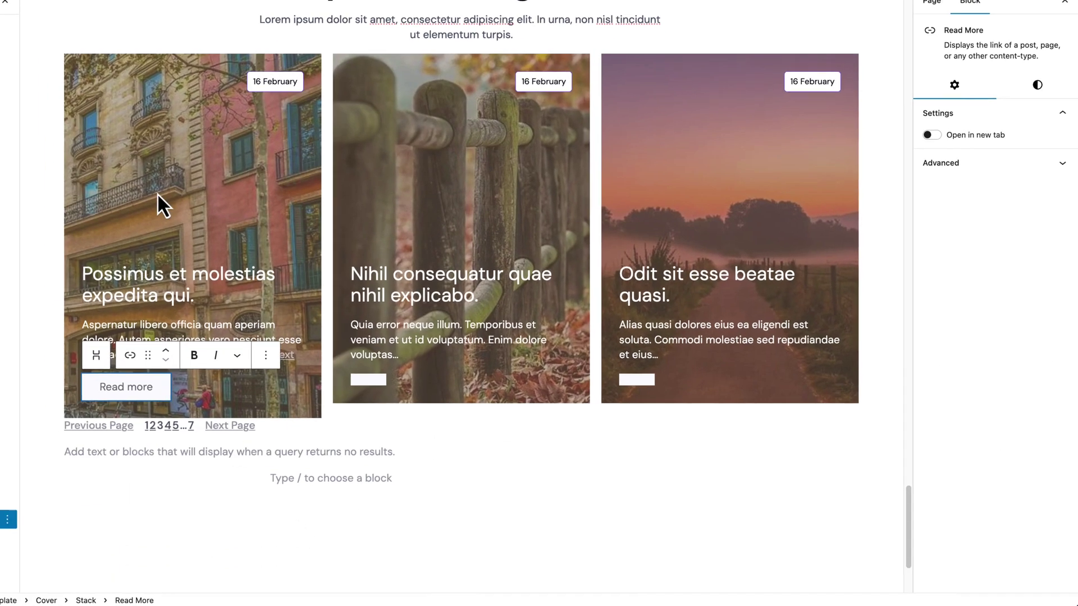
{"action": "left_click", "coordinate": [138, 199]}
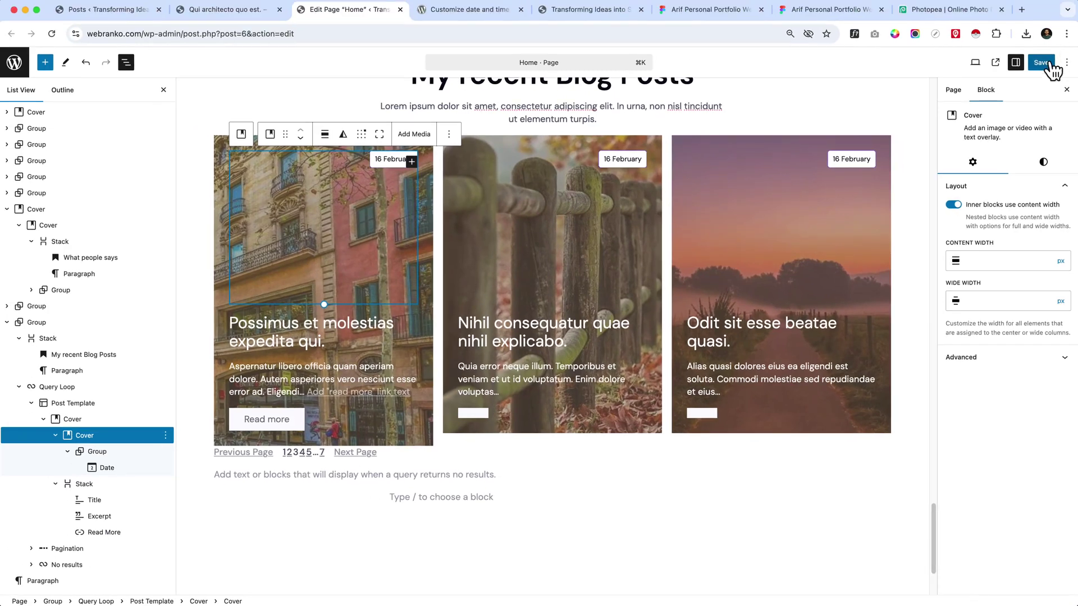
{"action": "left_click", "coordinate": [1049, 63]}
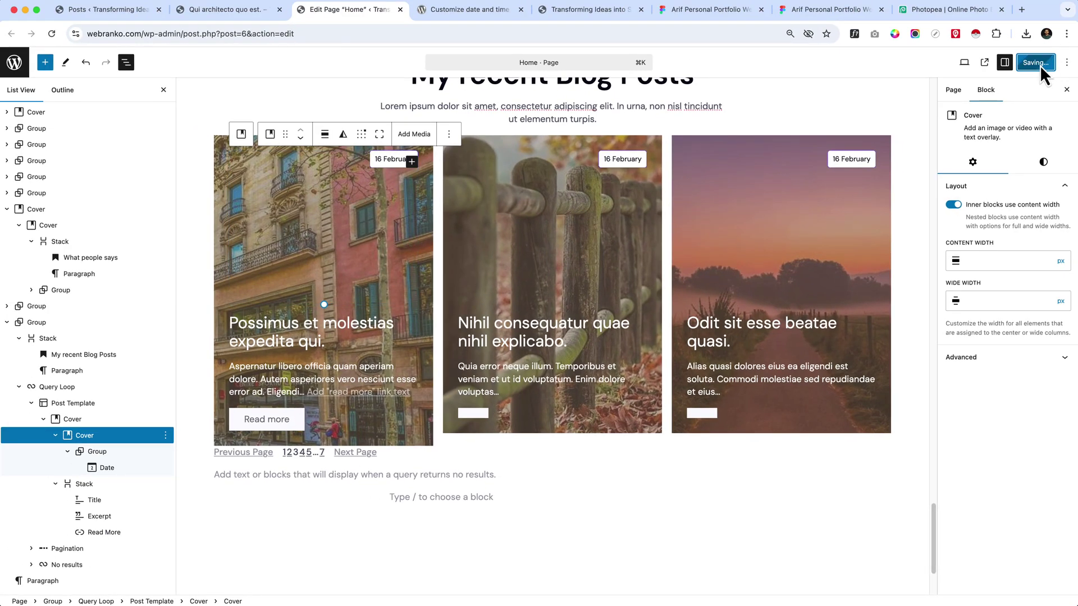
{"action": "left_click", "coordinate": [554, 14]}
{"action": "left_click", "coordinate": [556, 32]}
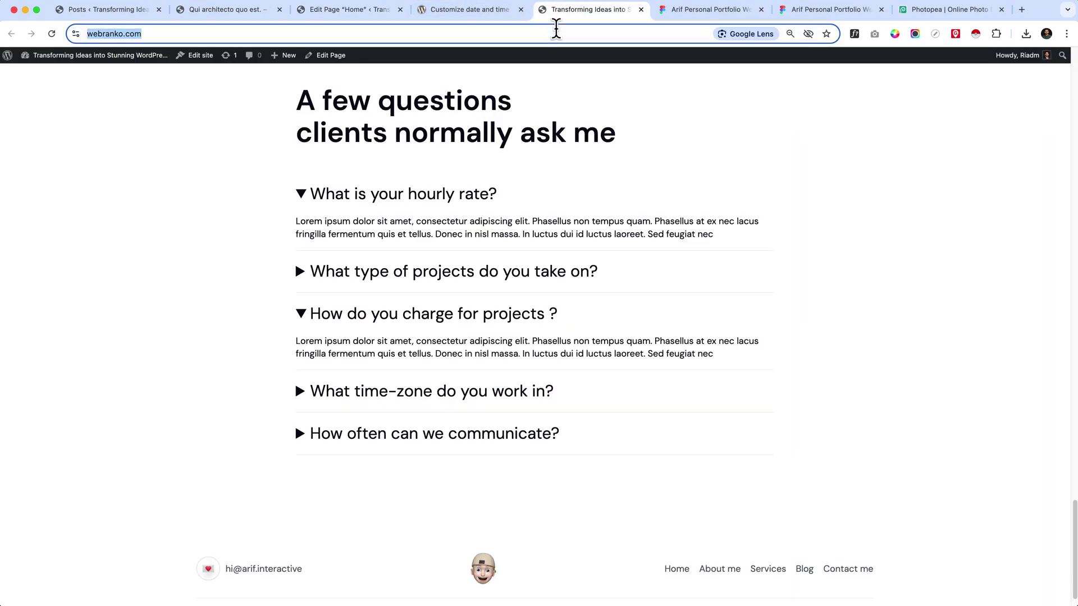
{"action": "key", "text": "Return"}
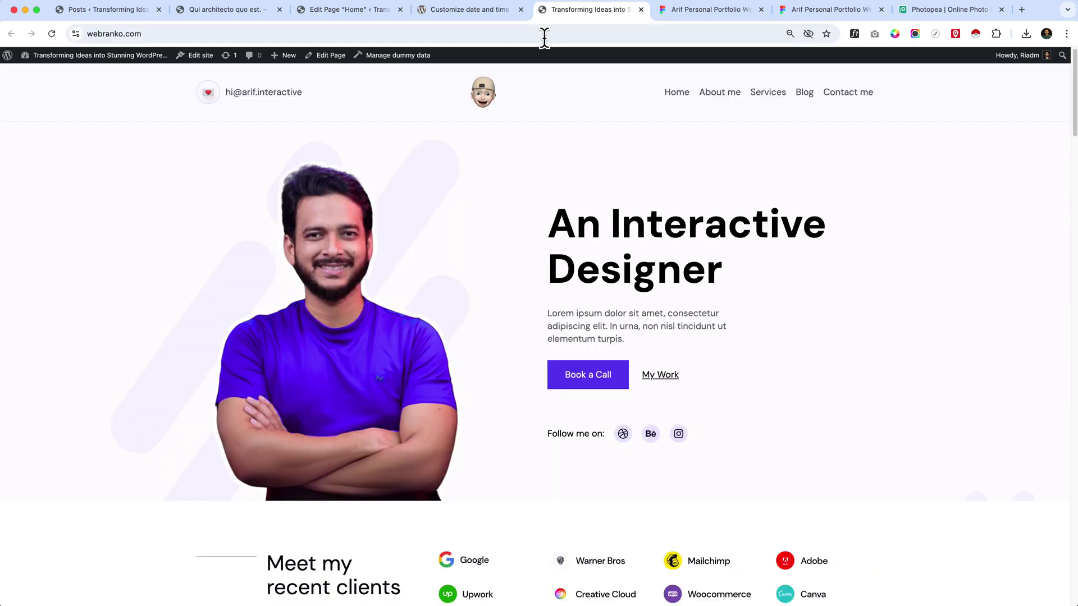
Step: Examine the My recent Blog Posts section on the live site and the first card title's typography in the Figma design
{"action": "scroll", "coordinate": [513, 356], "scroll_direction": "down", "scroll_amount": 20}
{"action": "scroll", "coordinate": [527, 330], "scroll_direction": "down", "scroll_amount": 6}
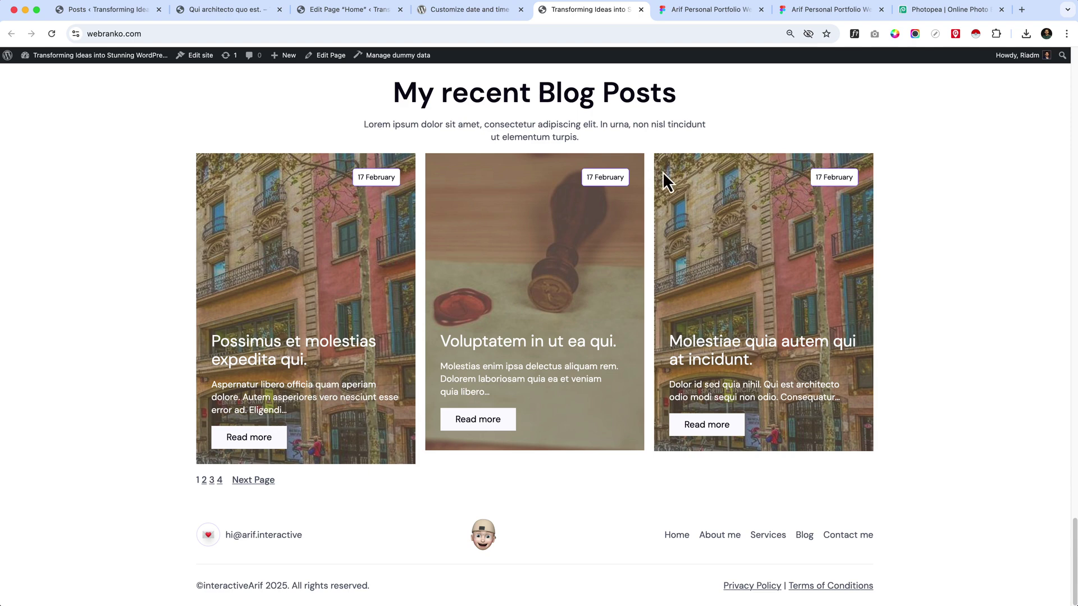
{"action": "left_click", "coordinate": [695, 17]}
{"action": "scroll", "coordinate": [570, 390], "scroll_direction": "down", "scroll_amount": 10}
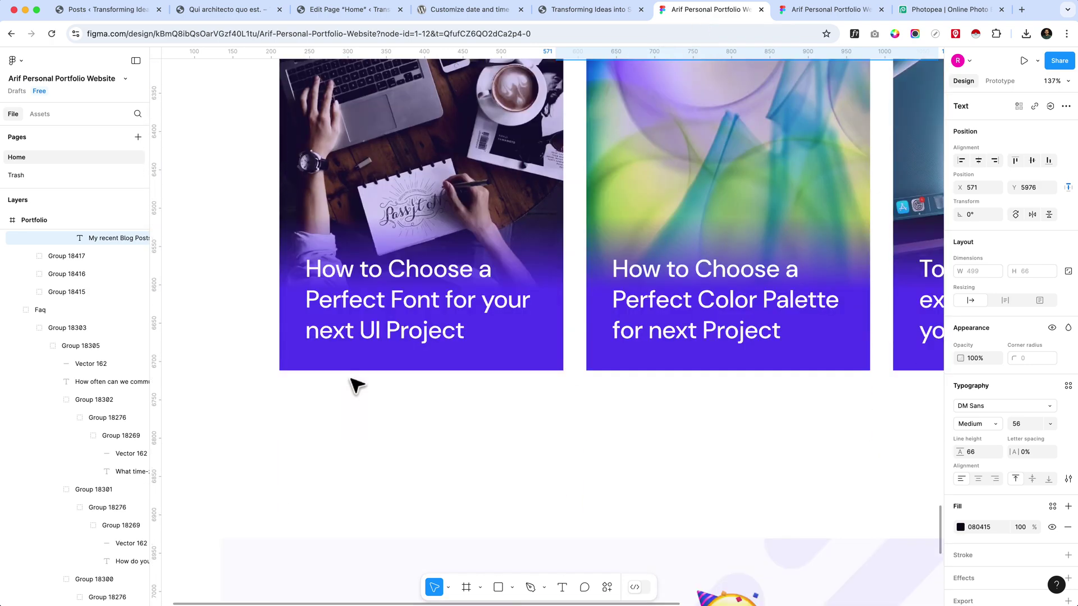
{"action": "scroll", "coordinate": [303, 354], "scroll_direction": "down", "scroll_amount": 5}
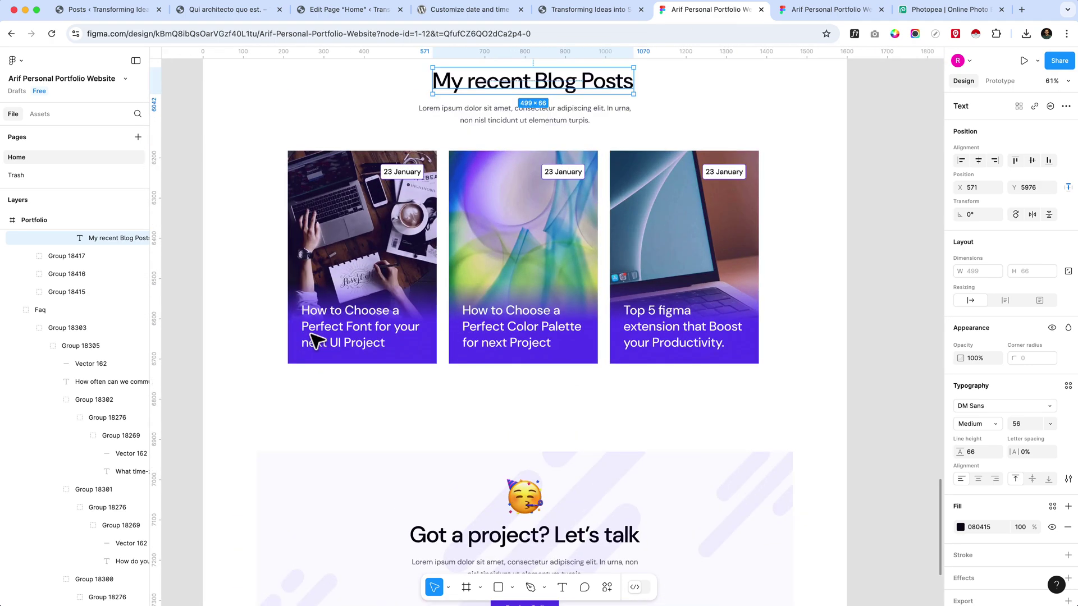
{"action": "scroll", "coordinate": [317, 340], "scroll_direction": "up", "scroll_amount": 3}
{"action": "left_click", "coordinate": [385, 337]}
{"action": "left_click", "coordinate": [388, 329]}
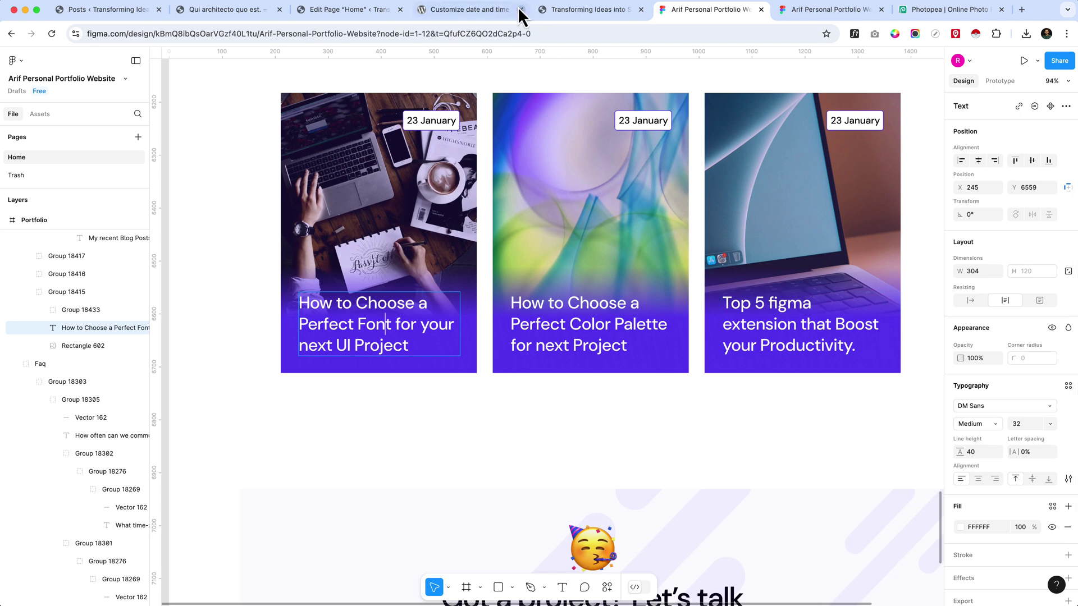
Step: Inspect the font details of the first blog card's title on the live site with WhatFont
{"action": "left_click", "coordinate": [596, 14]}
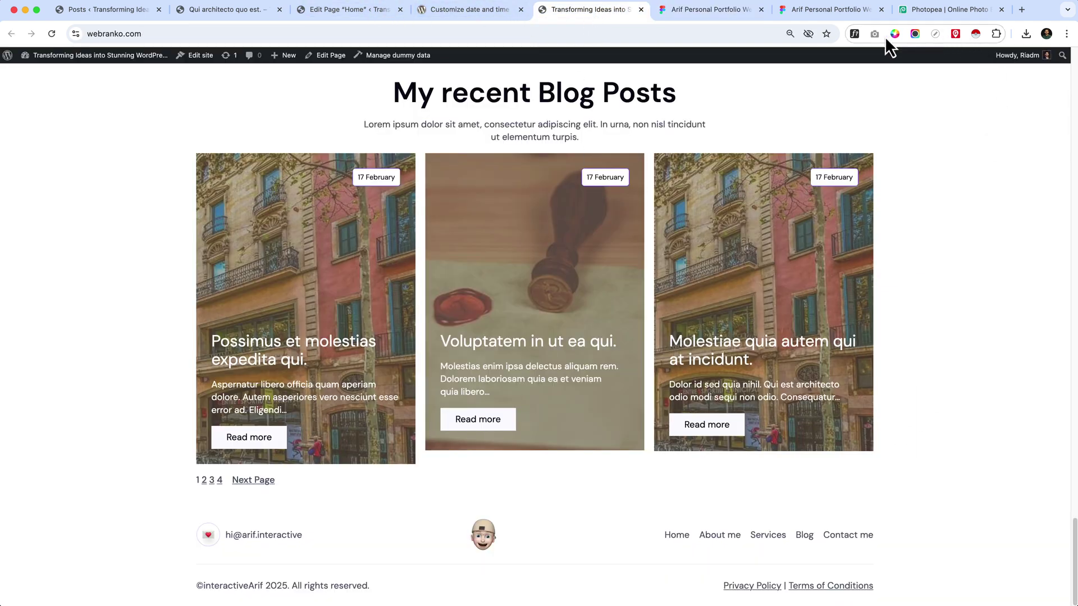
{"action": "left_click", "coordinate": [854, 34]}
{"action": "left_click", "coordinate": [301, 348]}
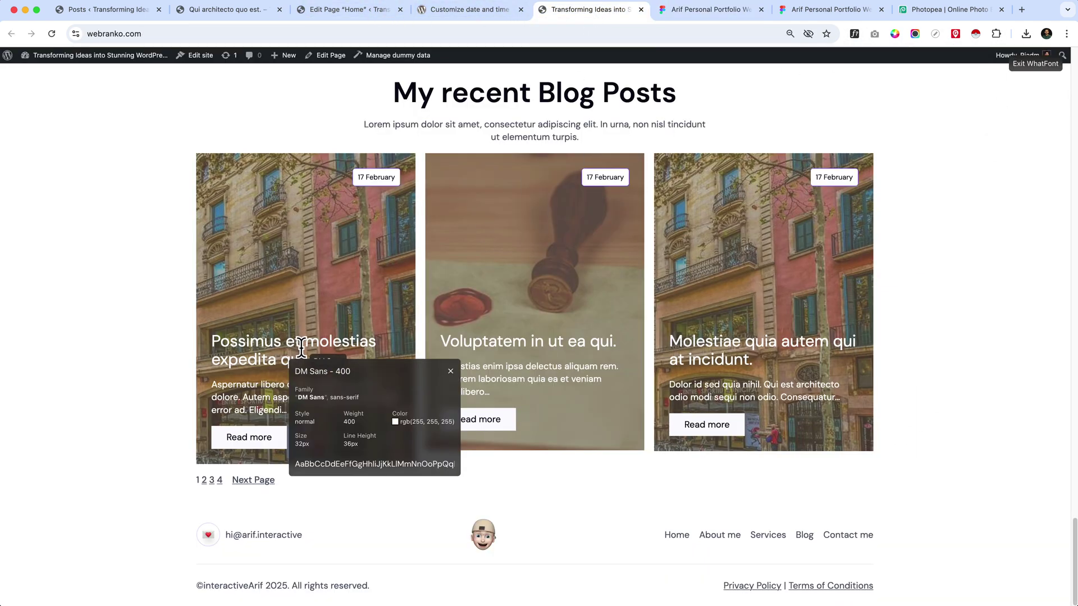
{"action": "key", "text": "Escape"}
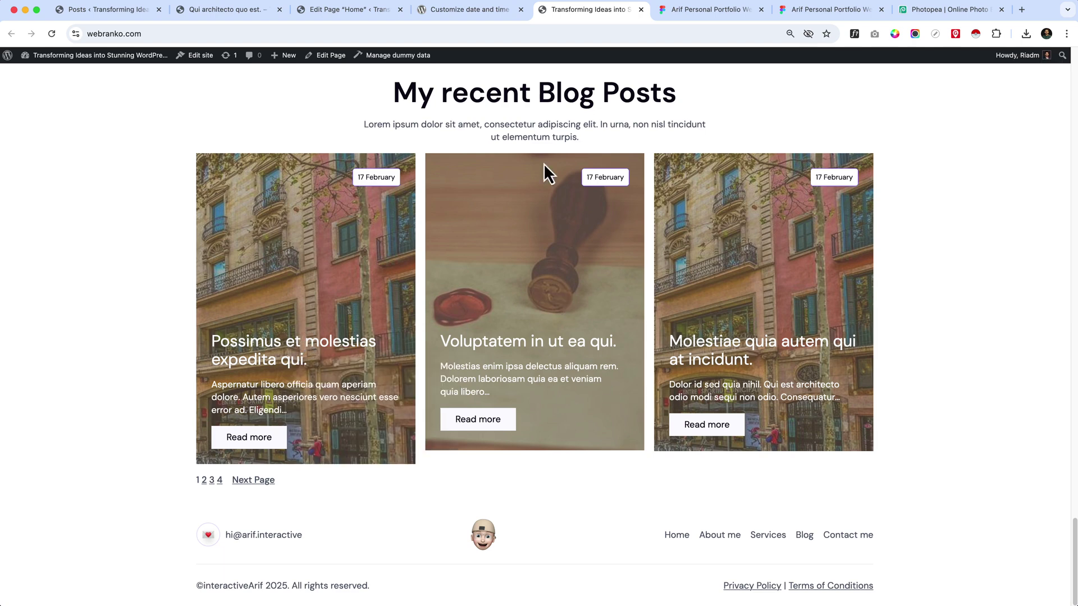
Step: In the Home page editor, select the post card's outer Cover block and make it slightly taller
{"action": "left_click", "coordinate": [376, 7]}
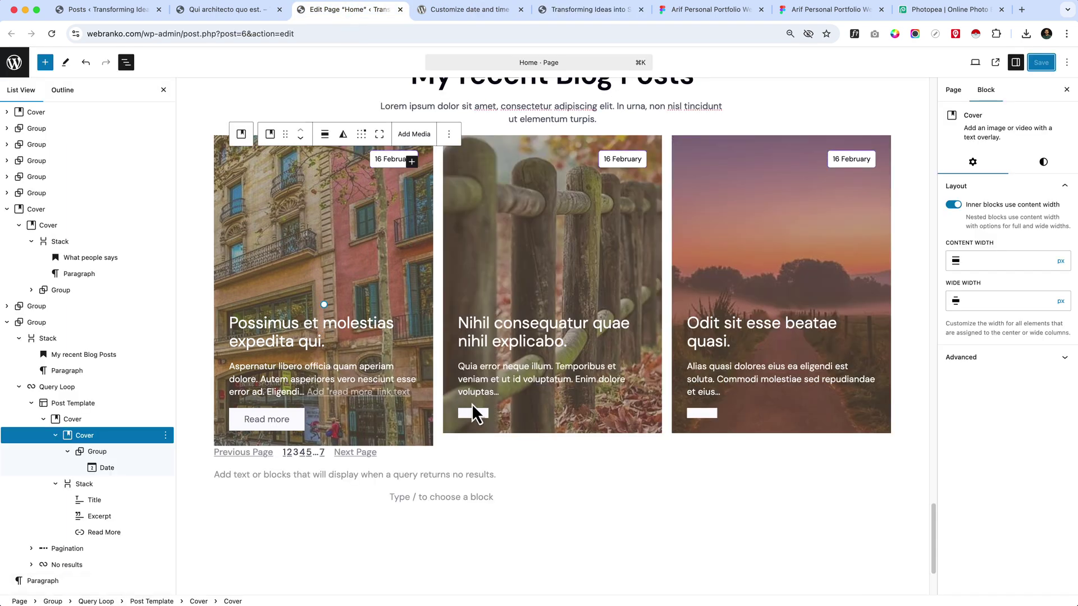
{"action": "left_click", "coordinate": [545, 440]}
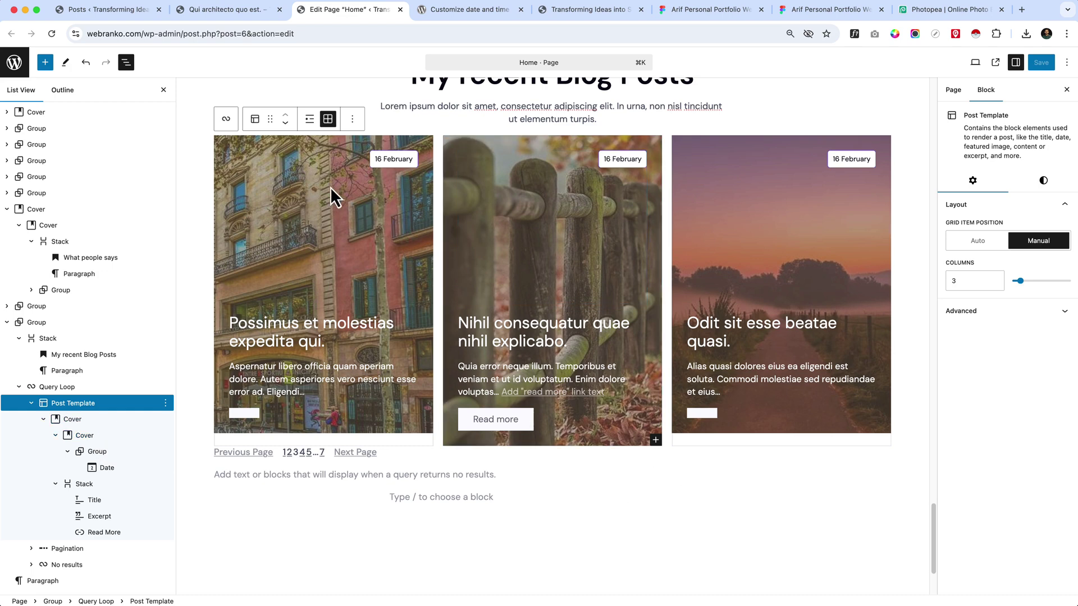
{"action": "left_click", "coordinate": [373, 443]}
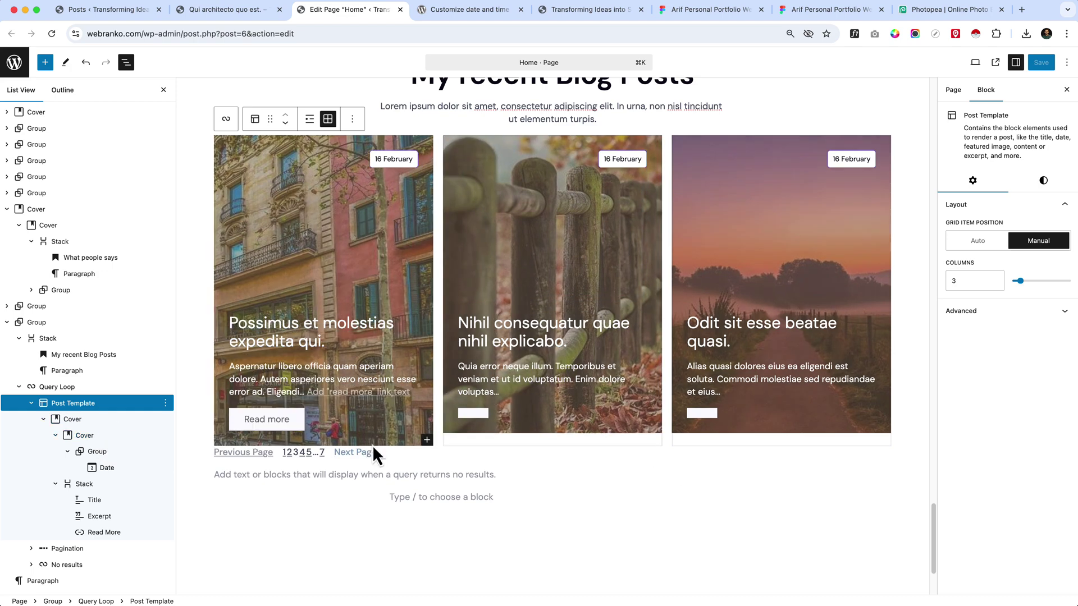
{"action": "left_click", "coordinate": [83, 422]}
{"action": "left_click_drag", "start_coordinate": [325, 428], "coordinate": [325, 450]}
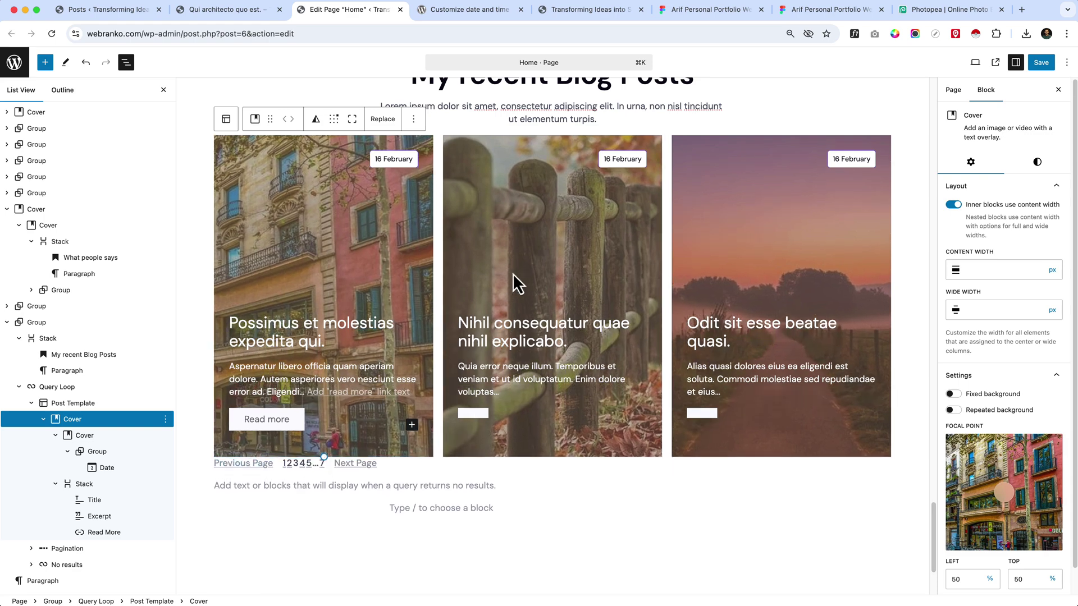
Step: Try other content positions on the outer Cover, restore the top-right one, and reduce the Cover's height to about 617 px
{"action": "left_click", "coordinate": [334, 125]}
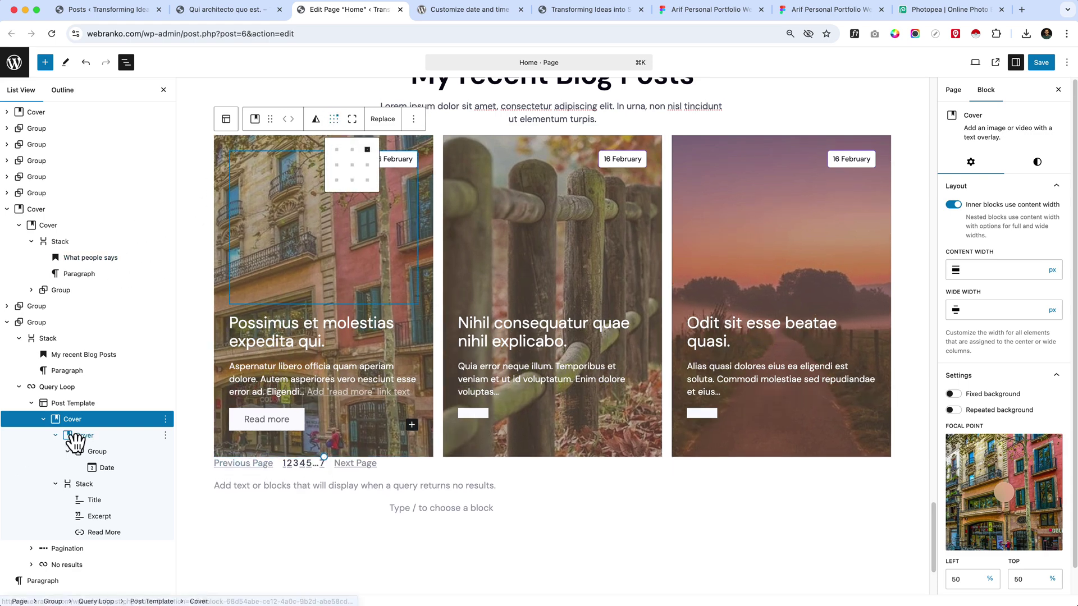
{"action": "left_click", "coordinate": [337, 180]}
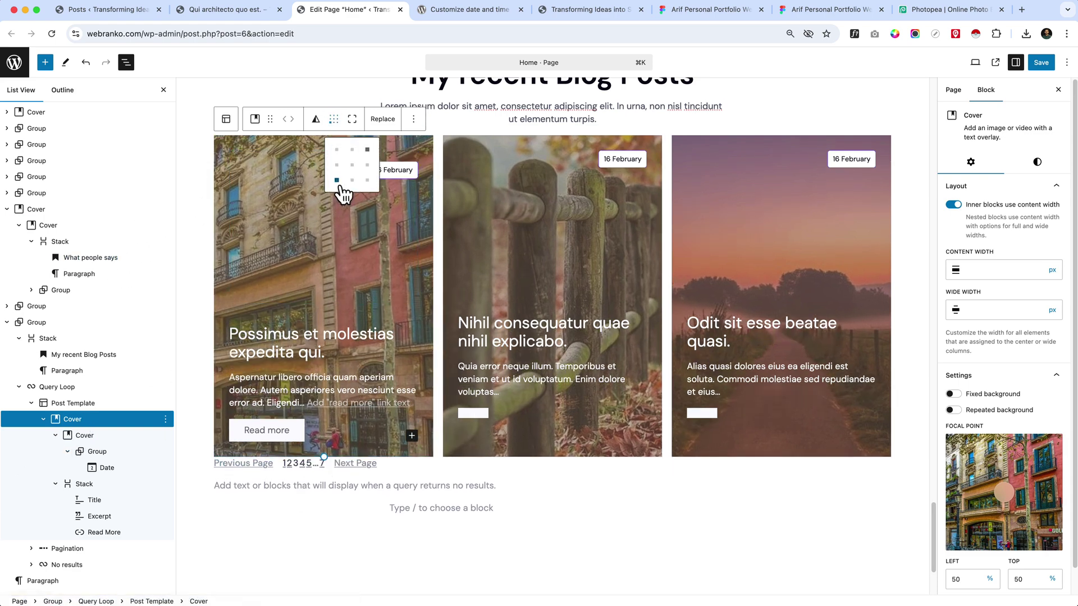
{"action": "left_click", "coordinate": [354, 166]}
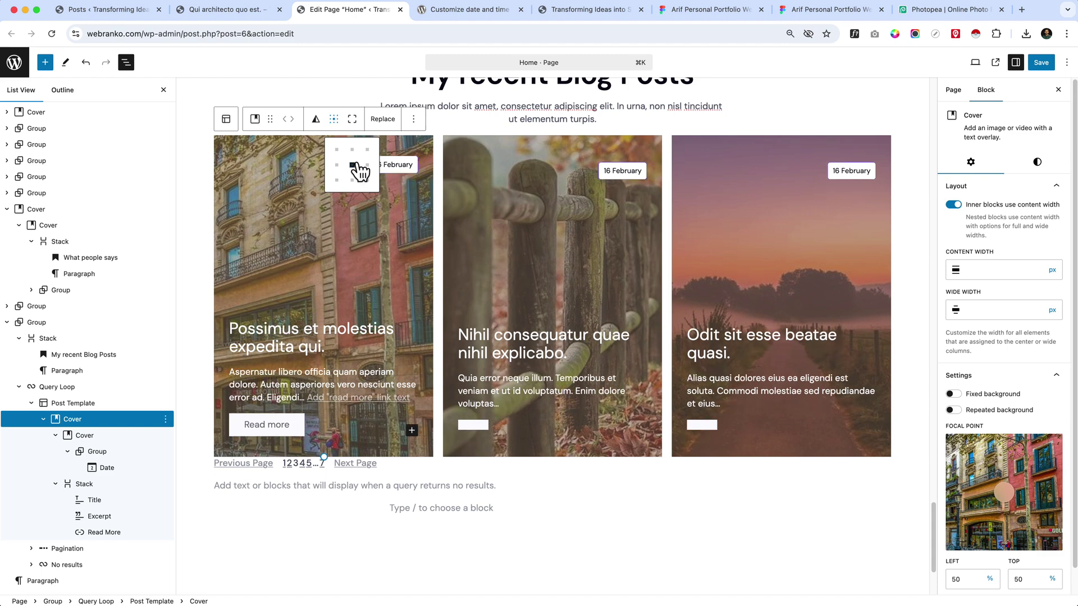
{"action": "left_click", "coordinate": [367, 150]}
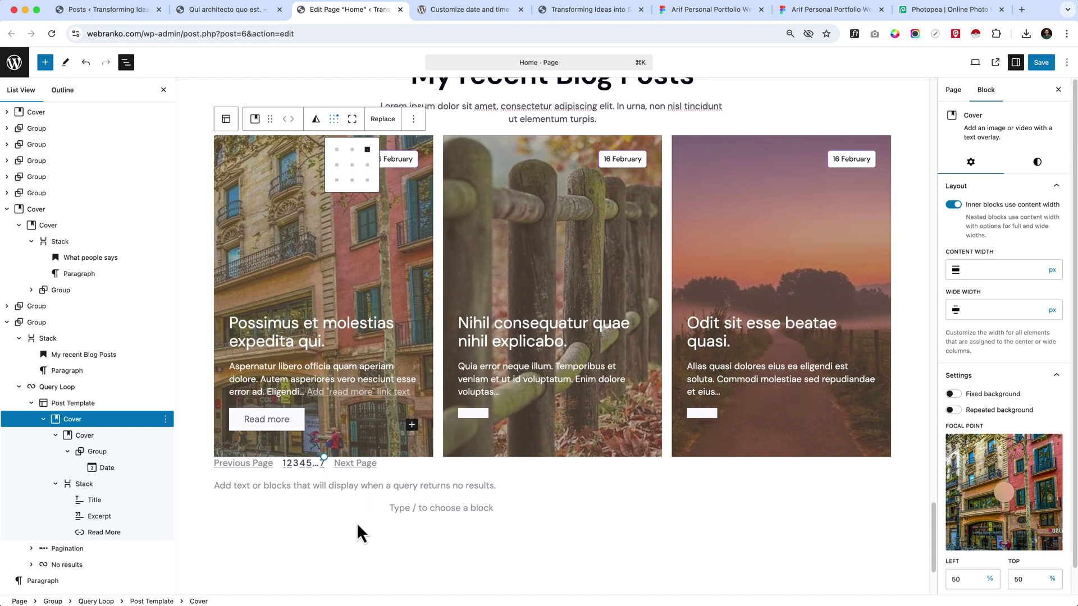
{"action": "left_click_drag", "start_coordinate": [328, 454], "coordinate": [332, 447]}
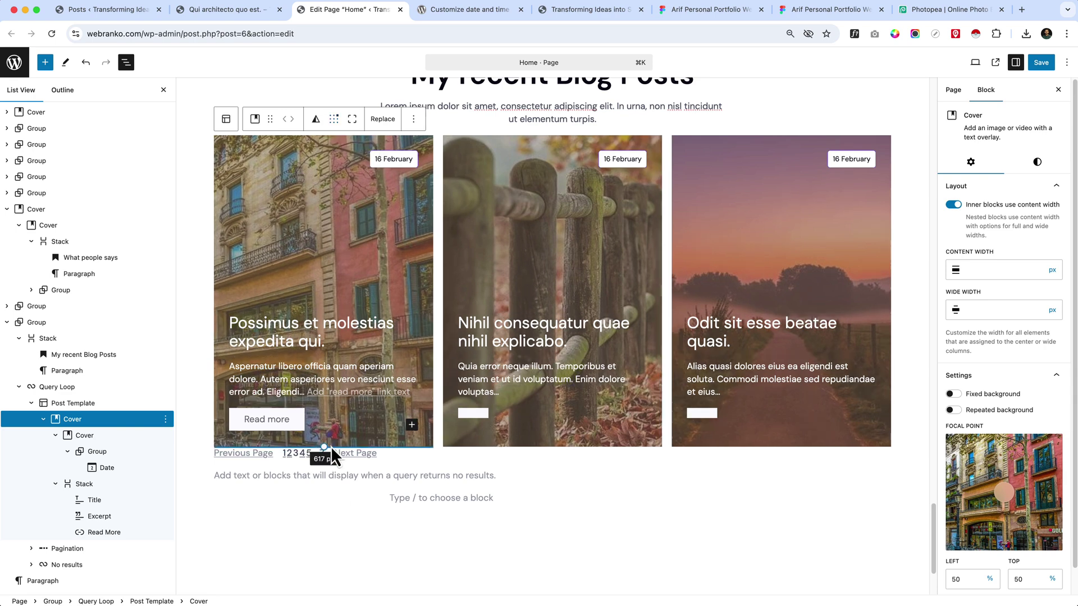
Step: Switch the outer Cover's overlay to a linear gradient and set its first color stop to the picked purple 5D3BEE
{"action": "key", "text": "super+minus"}
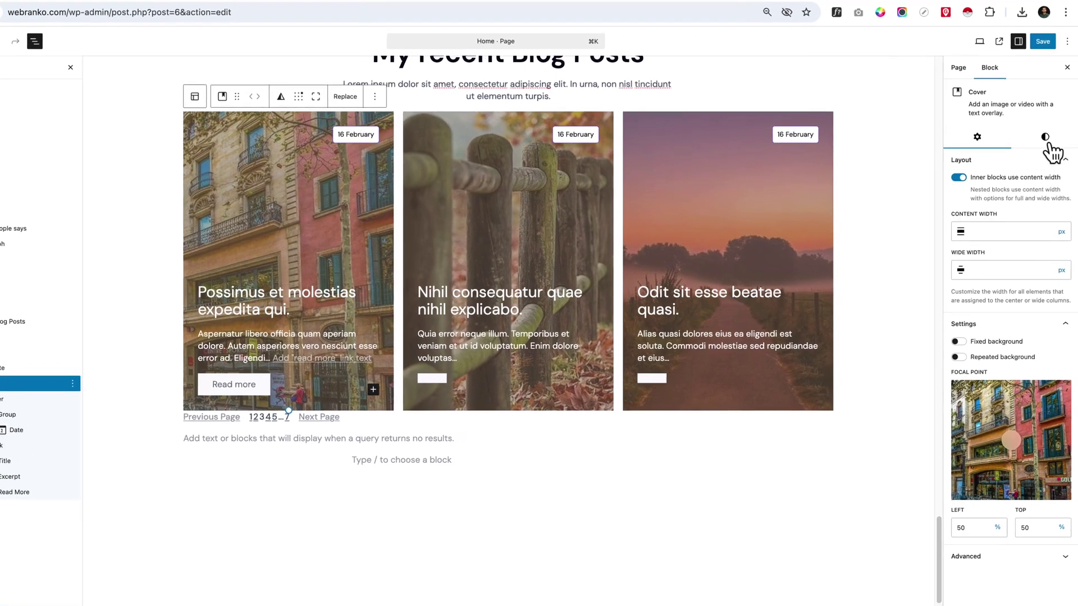
{"action": "left_click", "coordinate": [1048, 149]}
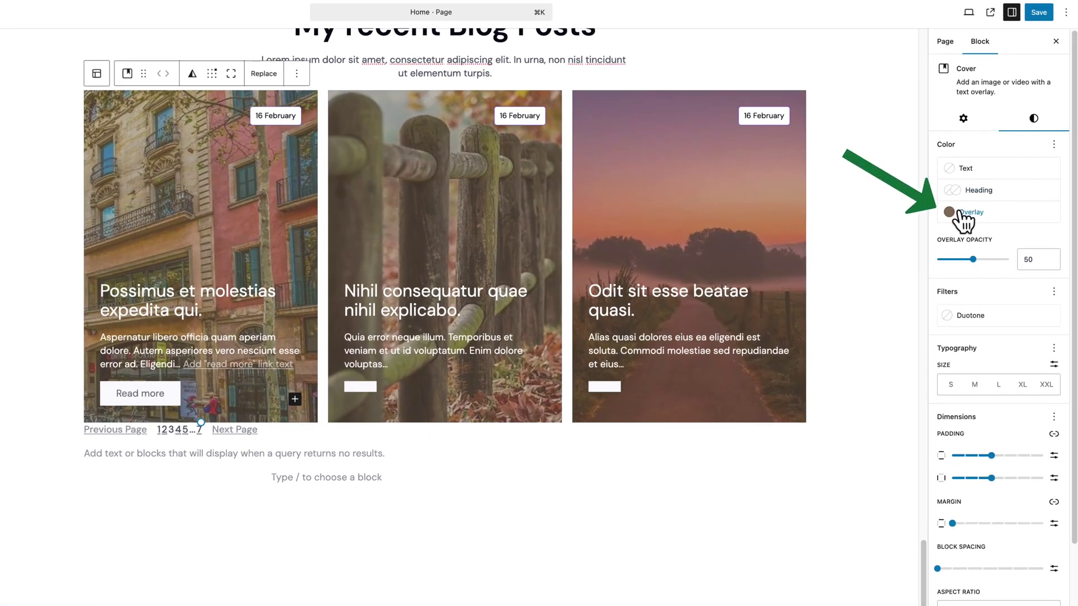
{"action": "left_click", "coordinate": [995, 222]}
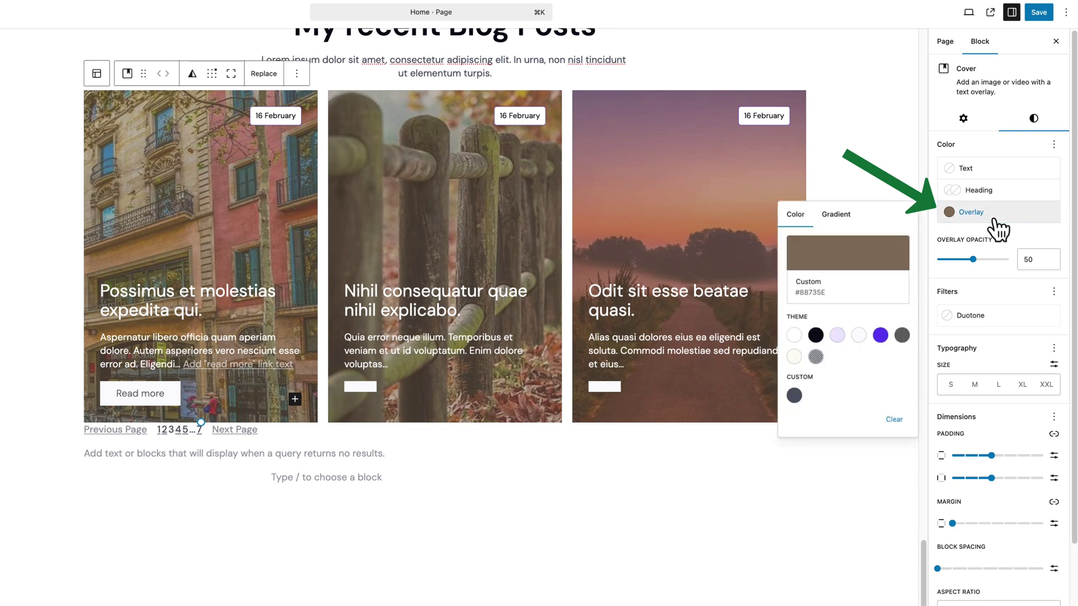
{"action": "left_click", "coordinate": [837, 215]}
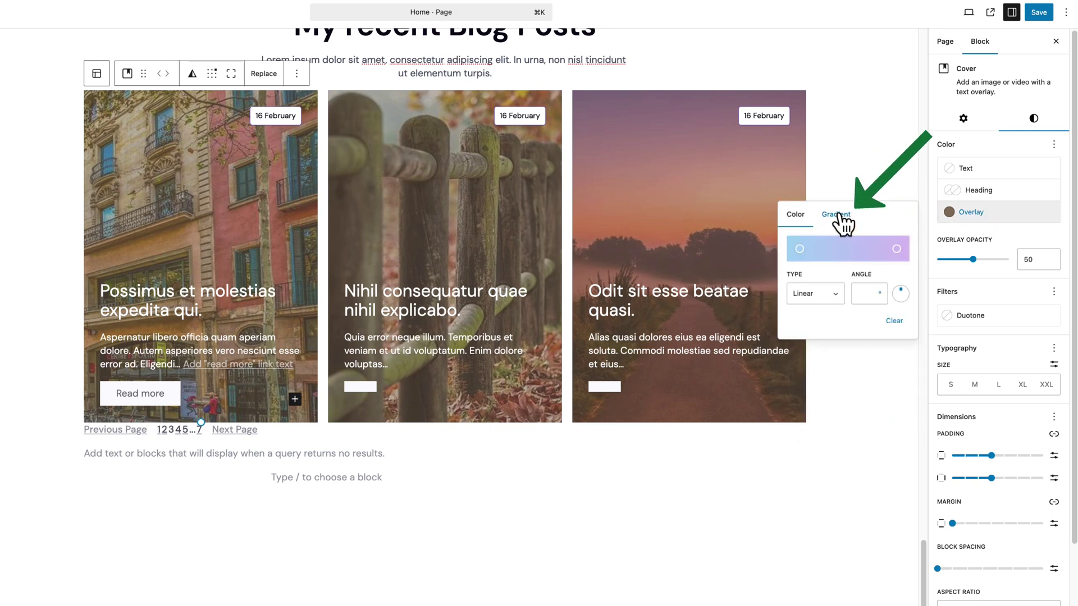
{"action": "left_click", "coordinate": [800, 249]}
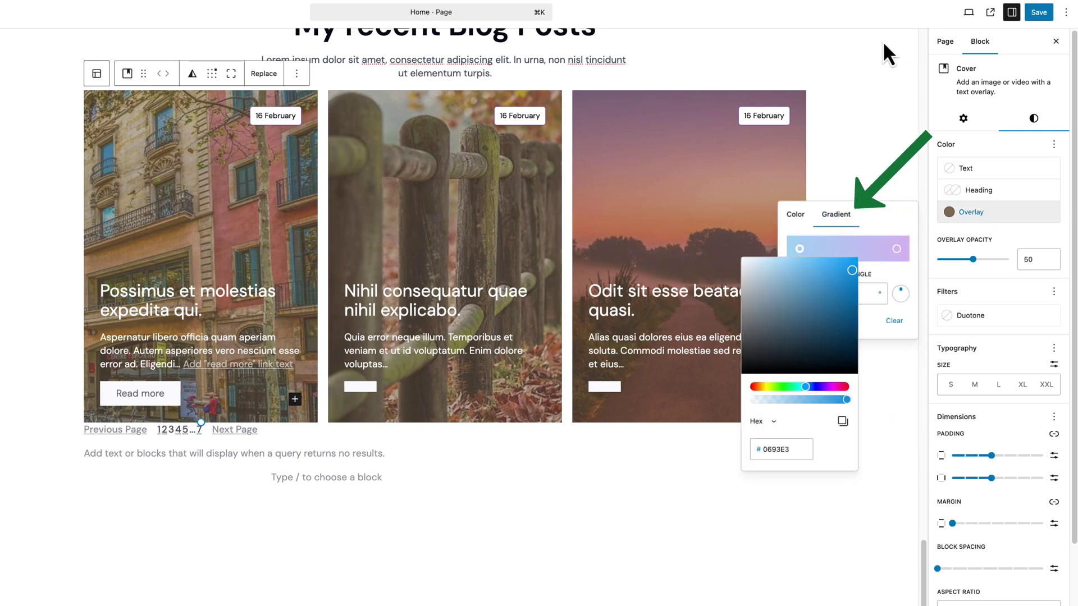
{"action": "left_click", "coordinate": [864, 2]}
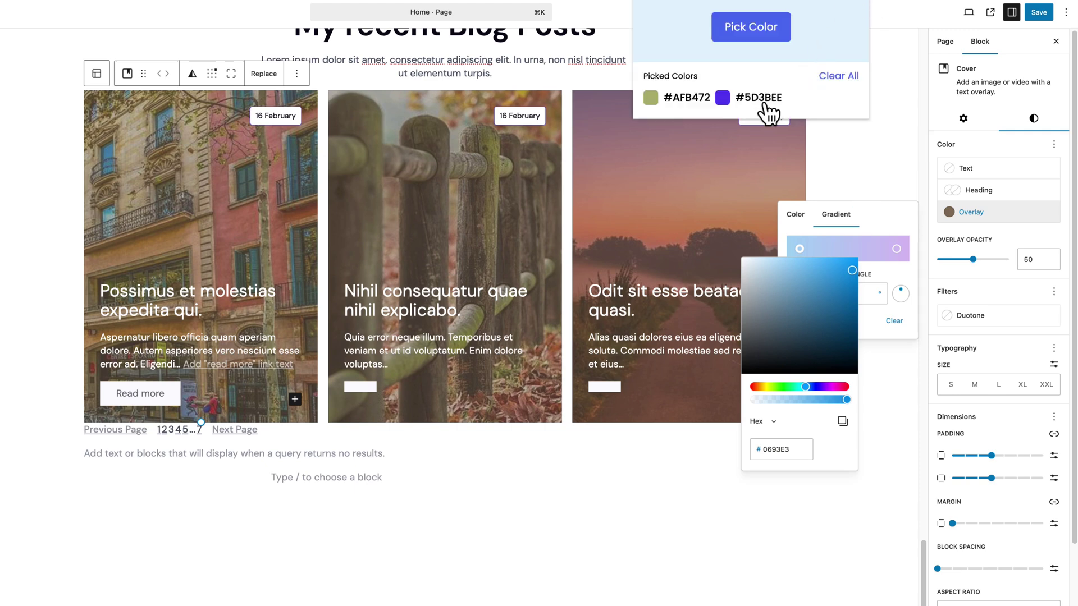
{"action": "double_click", "coordinate": [777, 449]}
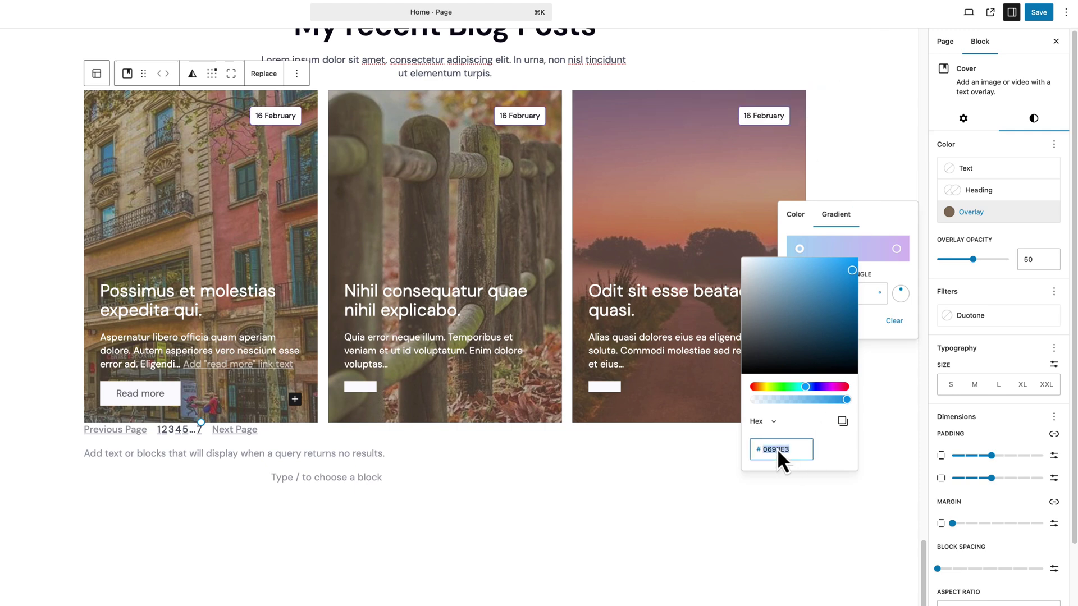
{"action": "type", "text": "5D3BEE"}
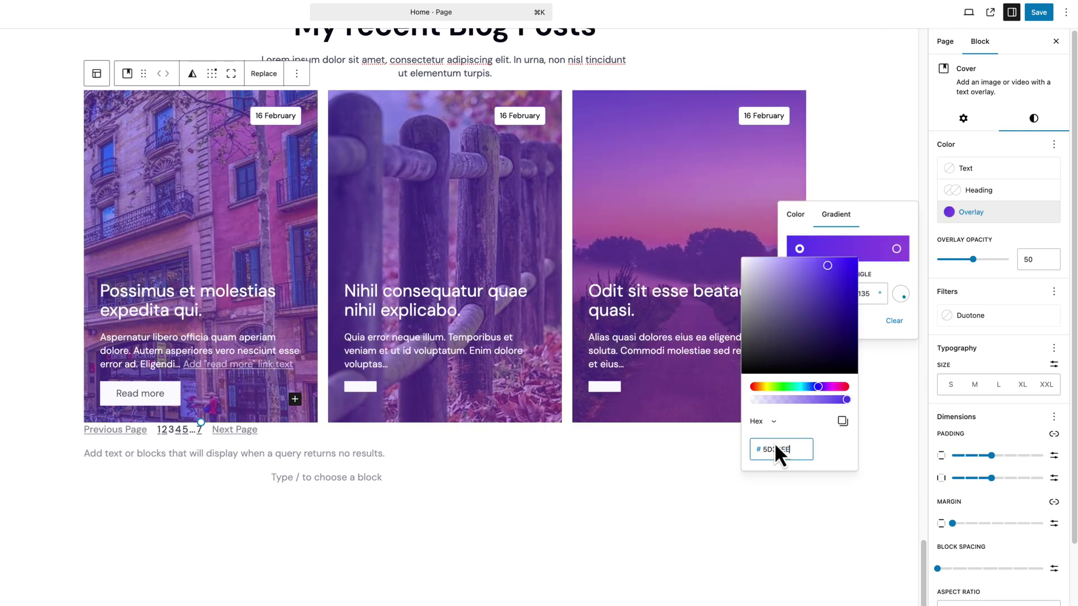
Step: Make the gradient's second color stop fully transparent (9B51E000) and set the overlay opacity to 100
{"action": "left_click", "coordinate": [897, 250]}
{"action": "left_click_drag", "start_coordinate": [877, 400], "coordinate": [844, 402]}
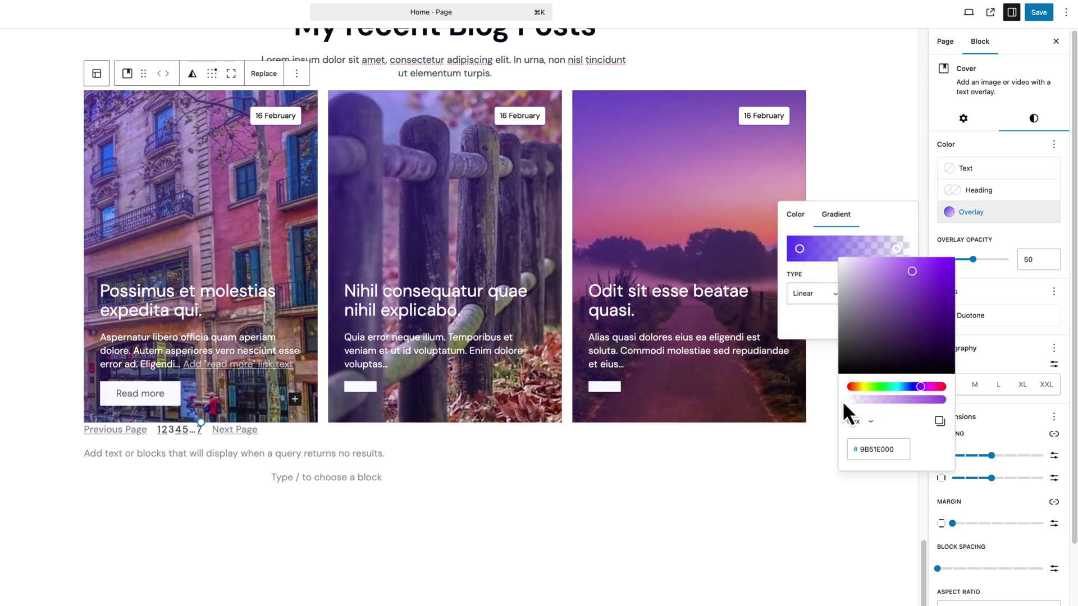
{"action": "left_click", "coordinate": [863, 229]}
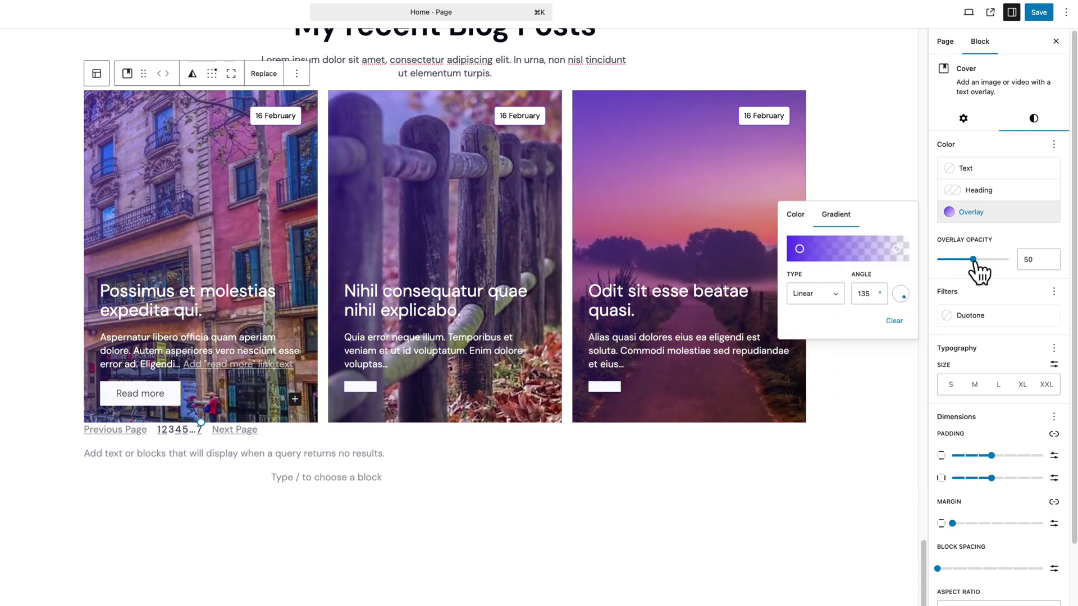
{"action": "left_click_drag", "start_coordinate": [973, 258], "coordinate": [1008, 272]}
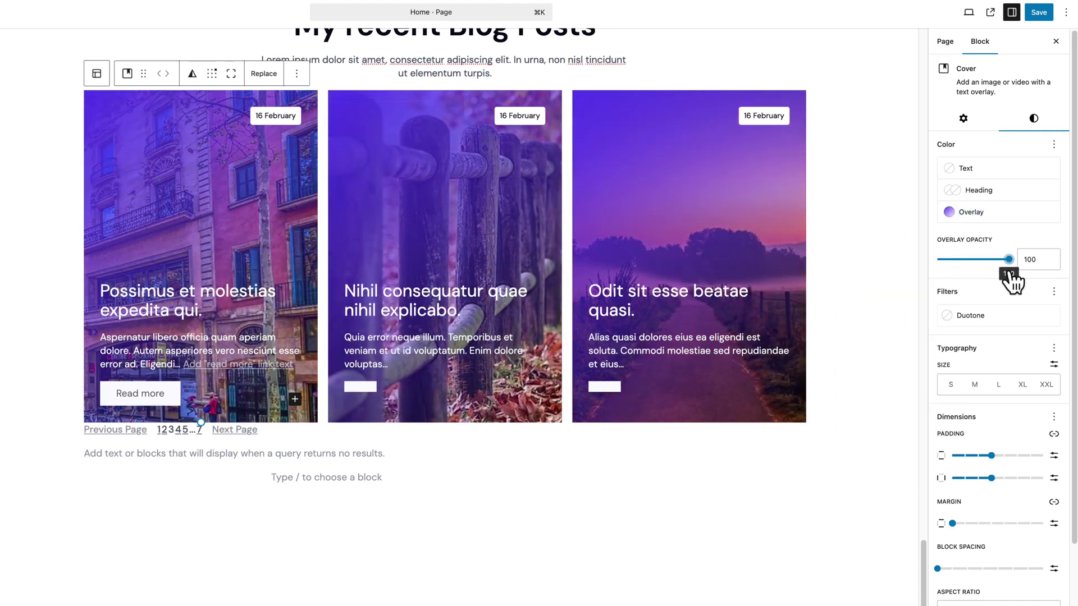
Step: Set the overlay gradient's angle to 0°, moving the purple stop just before the middle and the transparent stop to about two thirds along
{"action": "left_click", "coordinate": [971, 212]}
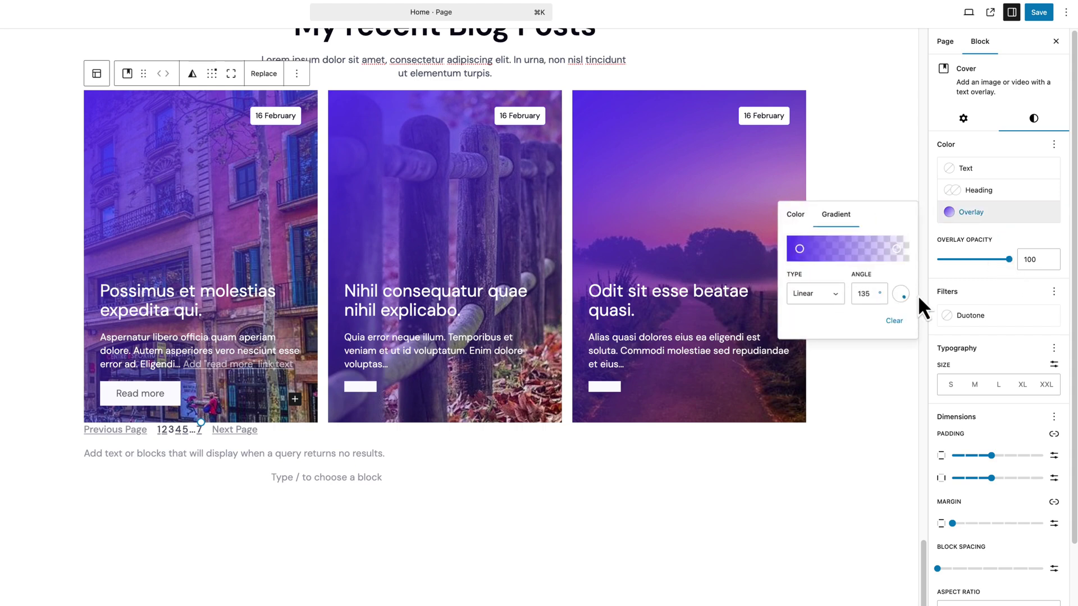
{"action": "left_click_drag", "start_coordinate": [800, 248], "coordinate": [825, 250]}
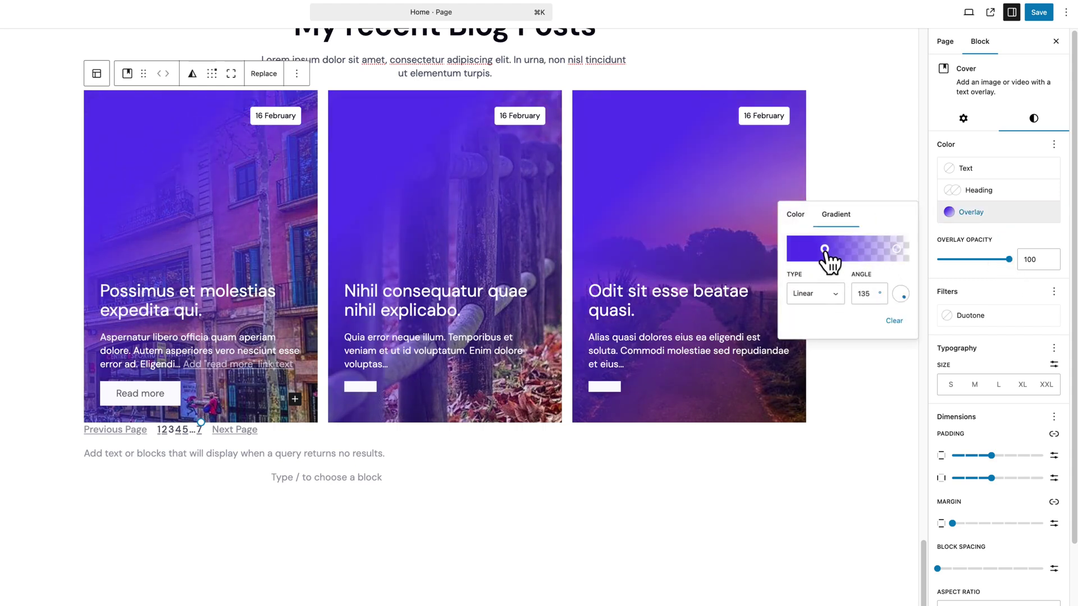
{"action": "left_click_drag", "start_coordinate": [884, 250], "coordinate": [862, 249]}
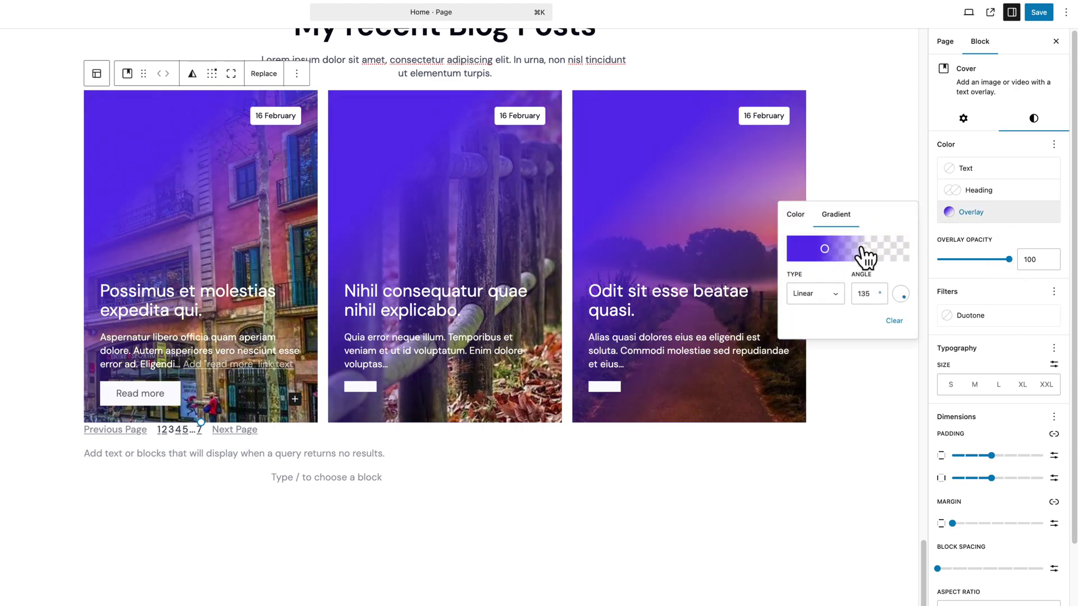
{"action": "mouse_move", "coordinate": [902, 287]}
{"action": "left_mouse_down"}
{"action": "mouse_move", "coordinate": [920, 293]}
{"action": "mouse_move", "coordinate": [906, 289]}
{"action": "left_mouse_up"}
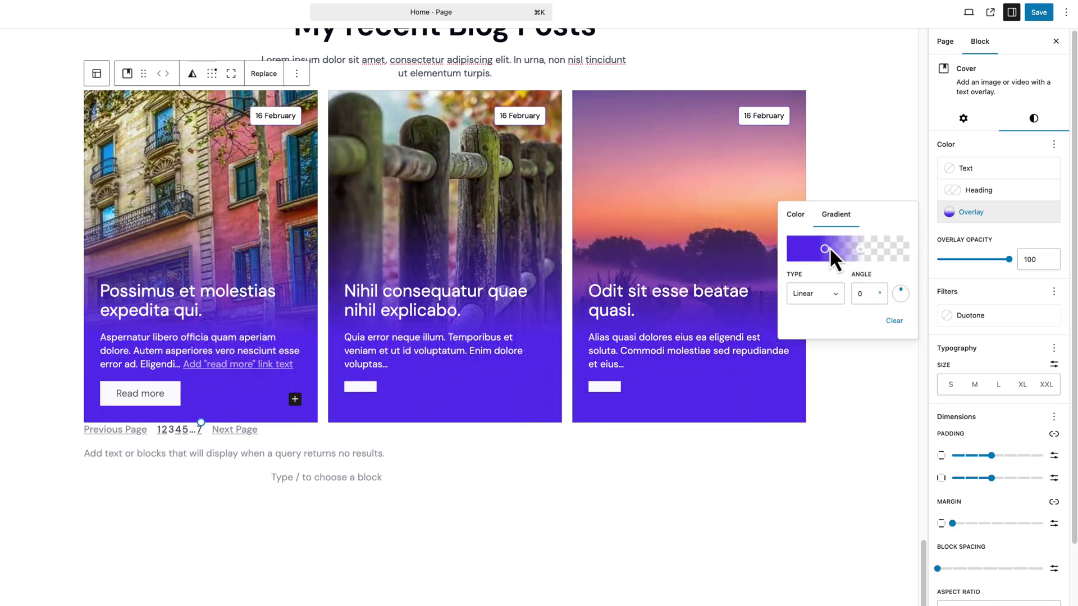
{"action": "left_click_drag", "start_coordinate": [826, 249], "coordinate": [837, 251]}
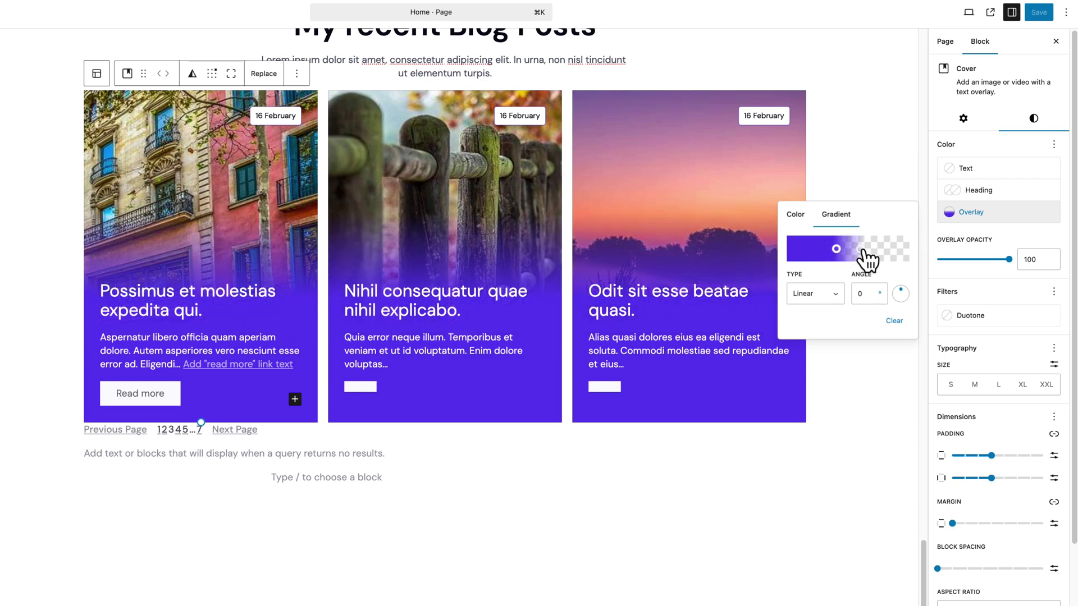
{"action": "left_click_drag", "start_coordinate": [865, 252], "coordinate": [874, 253]}
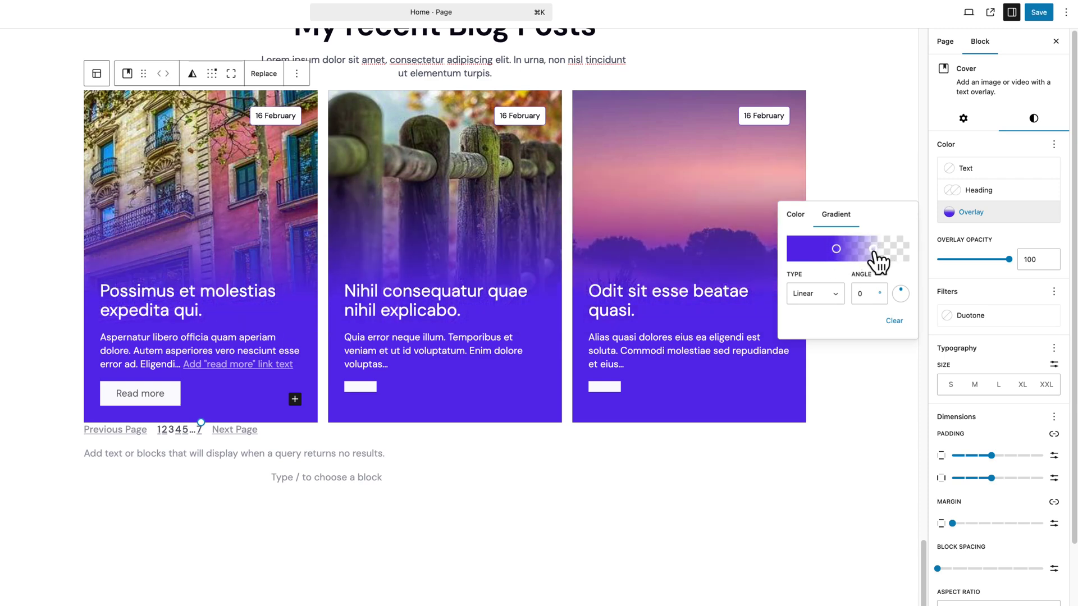
Step: Save the Home page and switch to the live site at webranko.com
{"action": "left_click", "coordinate": [746, 452]}
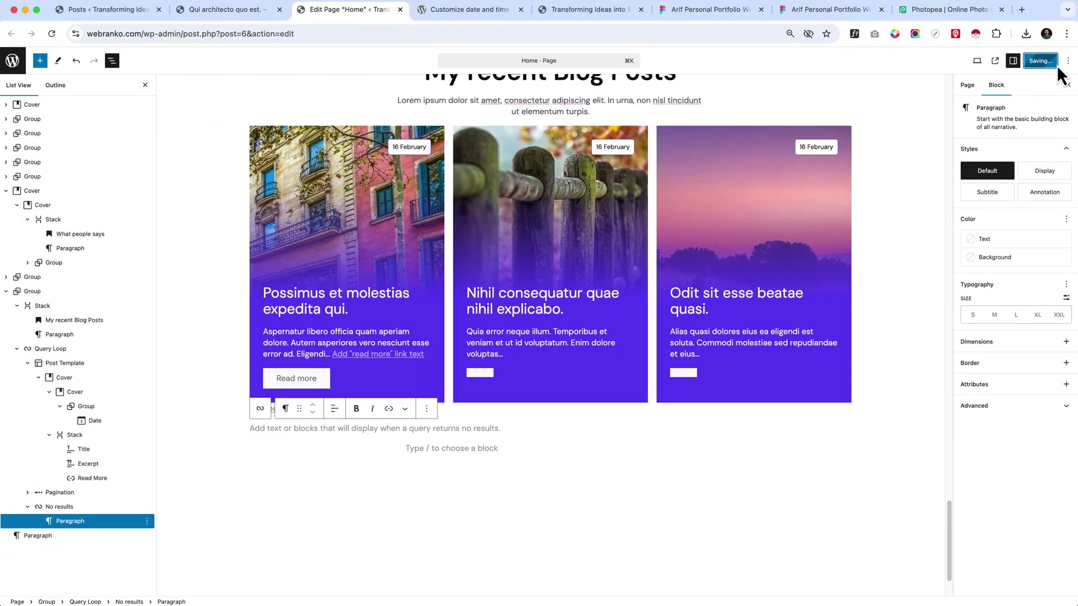
{"action": "left_click", "coordinate": [1038, 12]}
{"action": "left_click", "coordinate": [594, 12]}
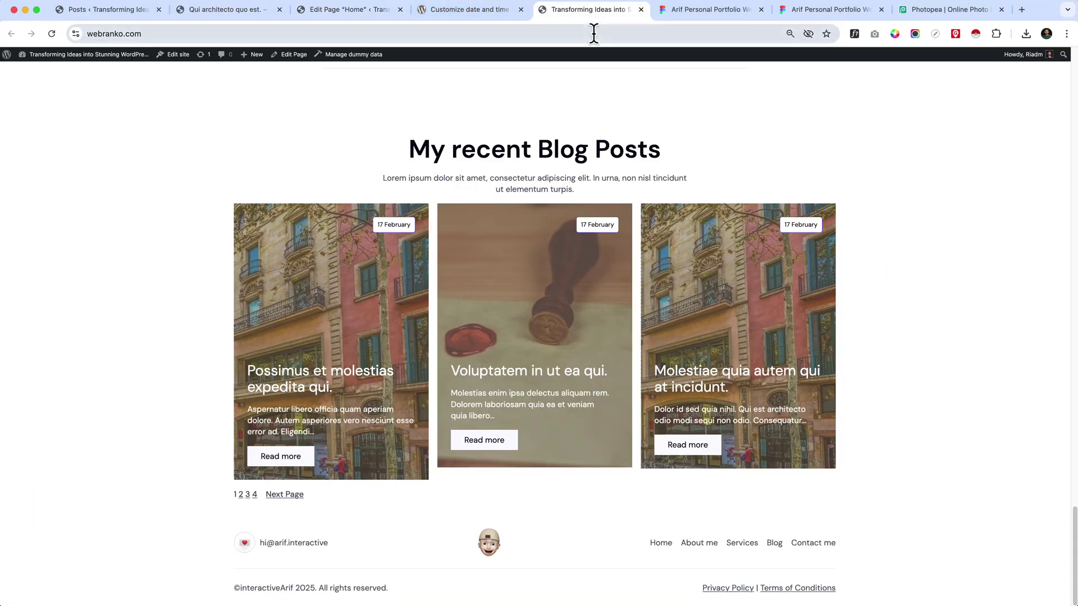
Step: Reload the live Home page and check the gradient overlays on the blog post cards
{"action": "left_click", "coordinate": [594, 33]}
{"action": "key", "text": "Return"}
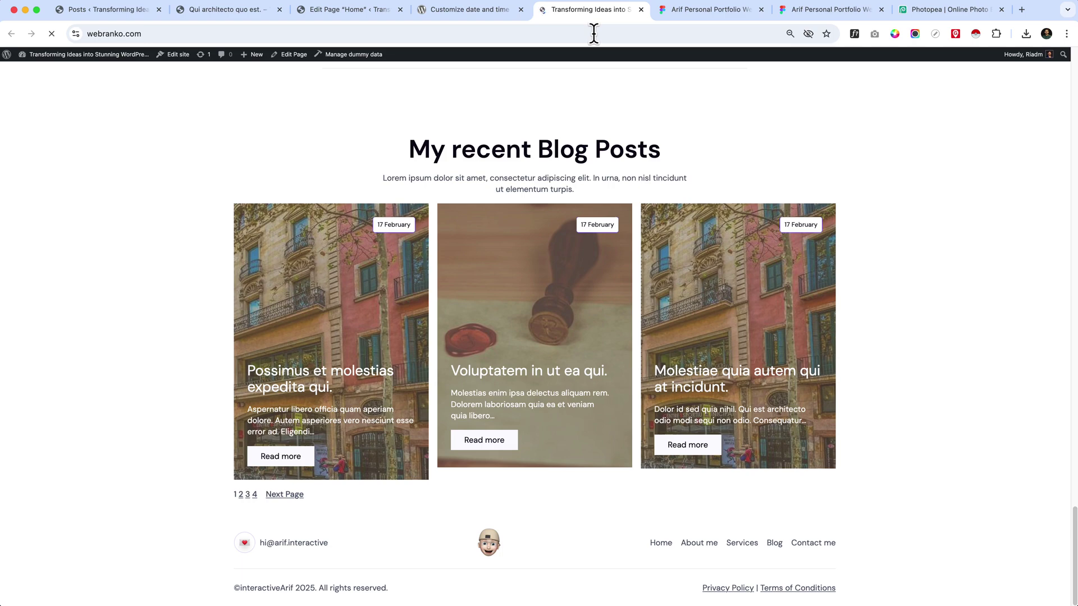
{"action": "scroll", "coordinate": [521, 200], "scroll_direction": "down", "scroll_amount": 20}
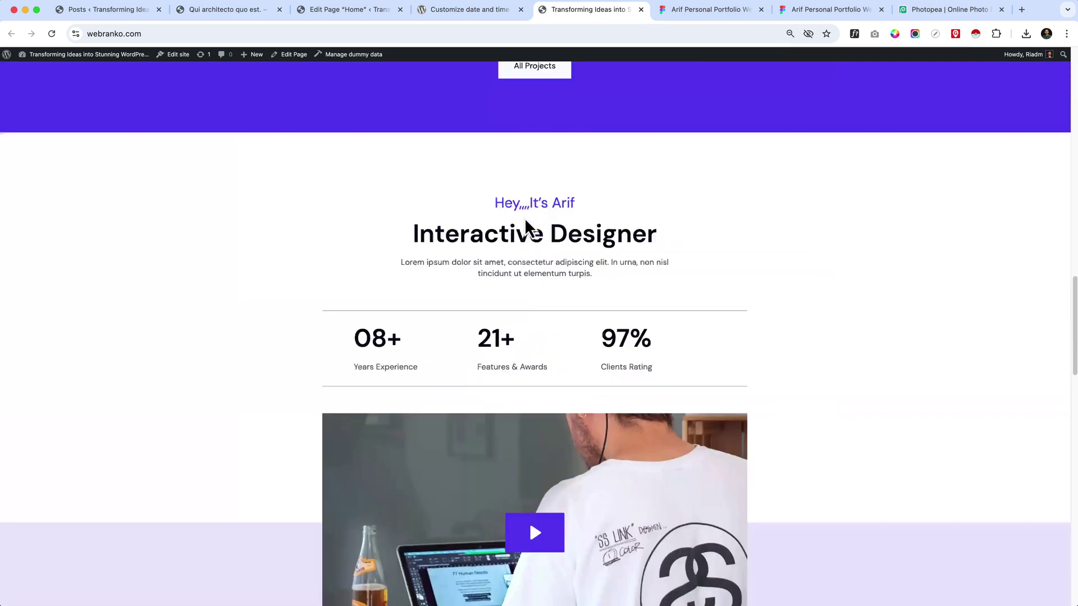
{"action": "scroll", "coordinate": [528, 230], "scroll_direction": "down", "scroll_amount": 7}
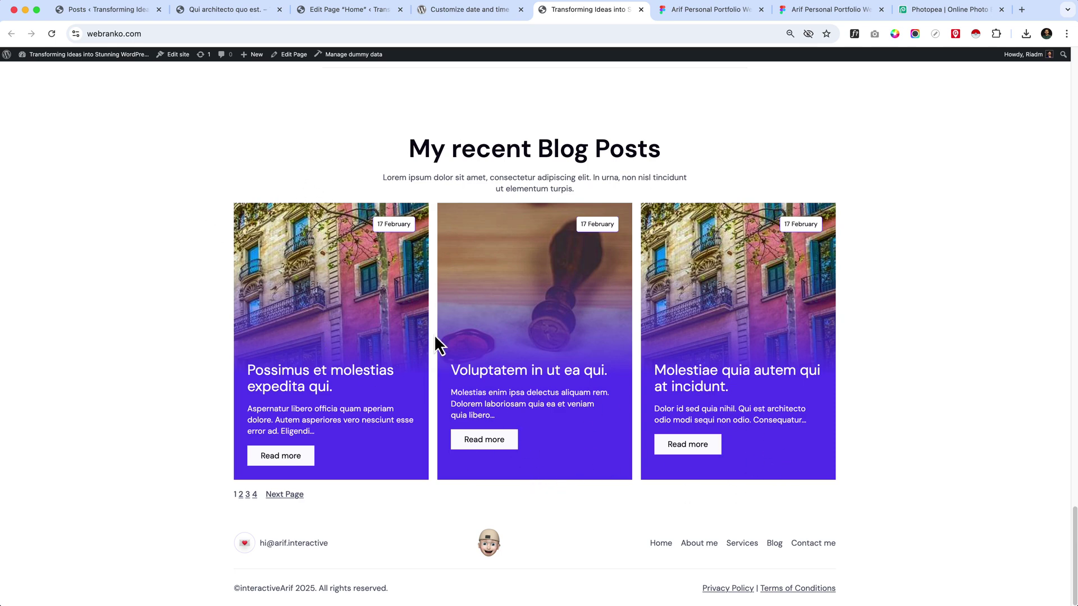
Step: Return to the Home page editor and review the post template's nested Cover and Stack blocks and the outer Cover's style and dimension settings
{"action": "left_click", "coordinate": [354, 12]}
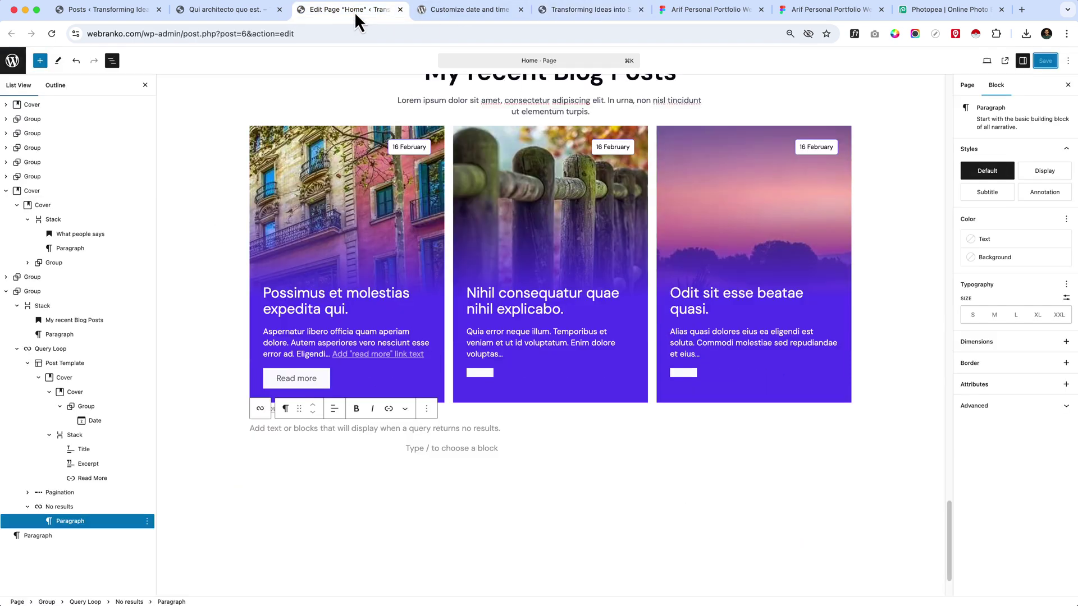
{"action": "left_click", "coordinate": [375, 197]}
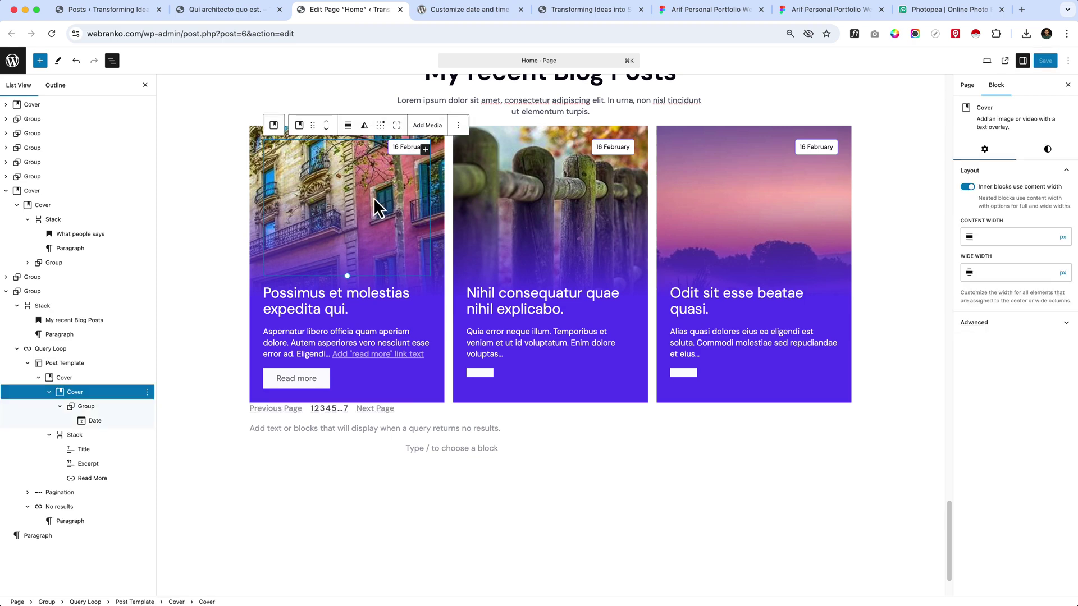
{"action": "left_click", "coordinate": [585, 234]}
{"action": "left_click", "coordinate": [790, 233]}
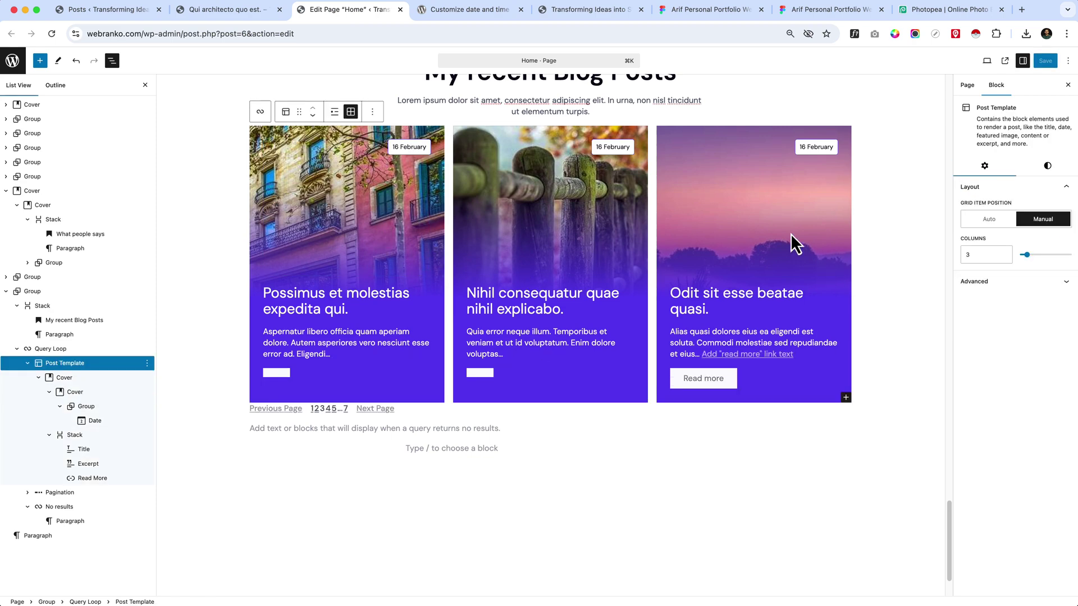
{"action": "left_click", "coordinate": [358, 393]}
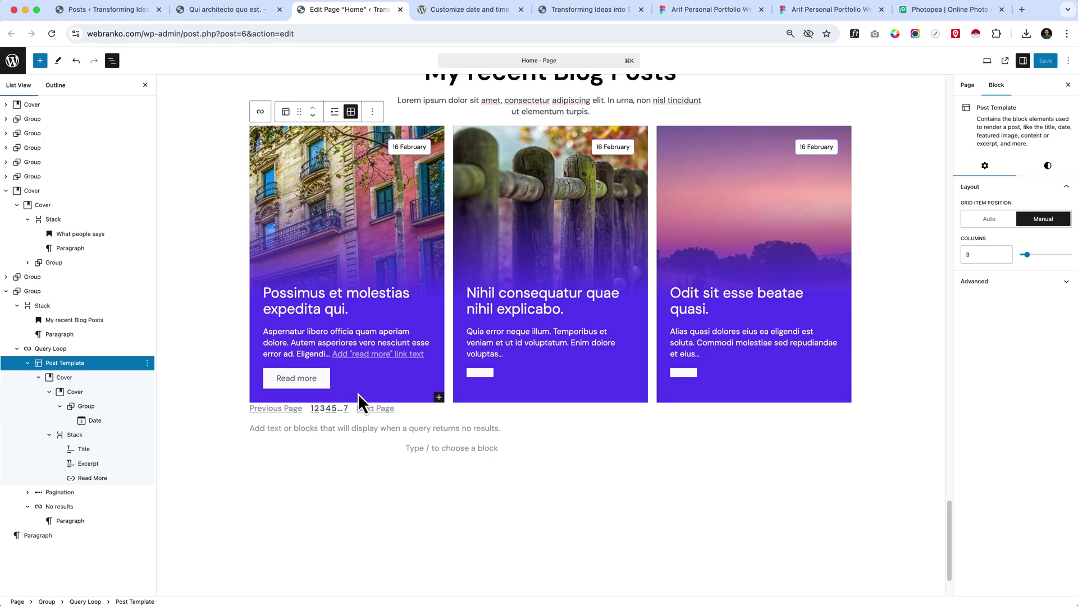
{"action": "left_click", "coordinate": [65, 379]}
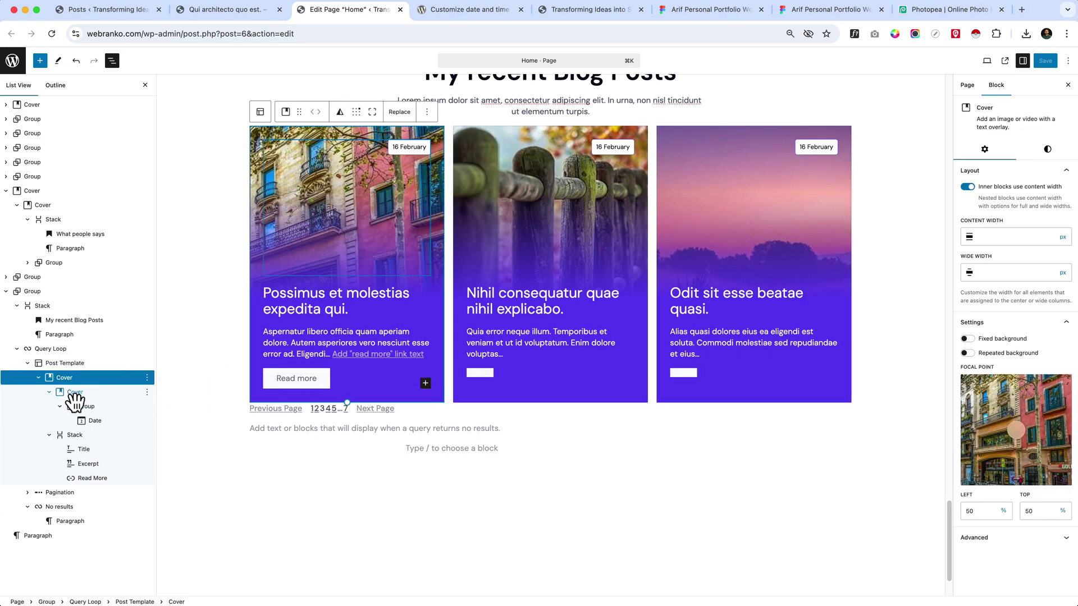
{"action": "left_click", "coordinate": [49, 392]}
{"action": "left_click", "coordinate": [49, 406]}
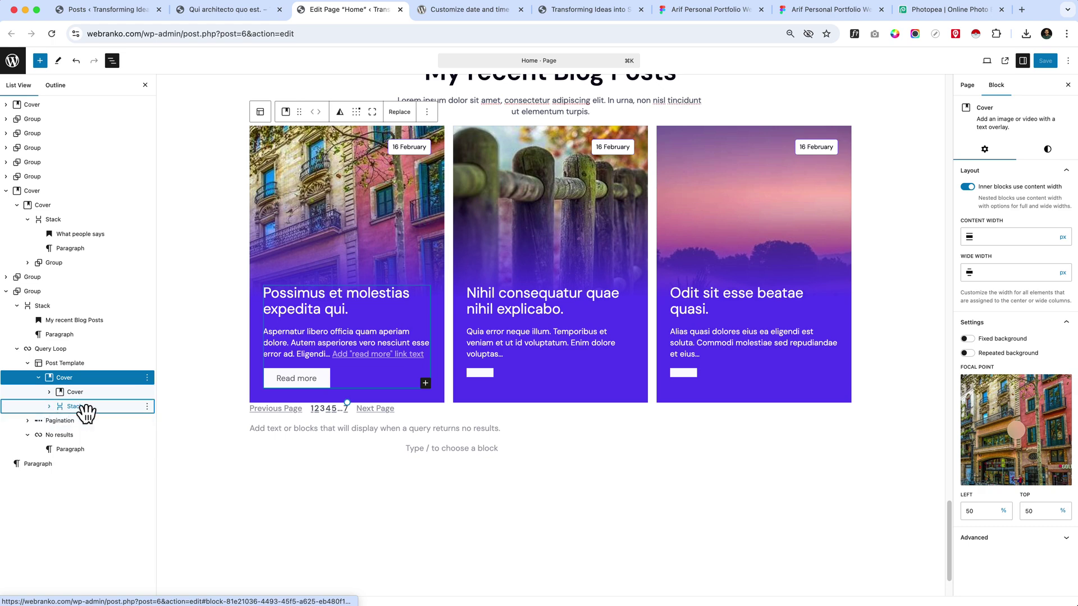
{"action": "left_click", "coordinate": [89, 378]}
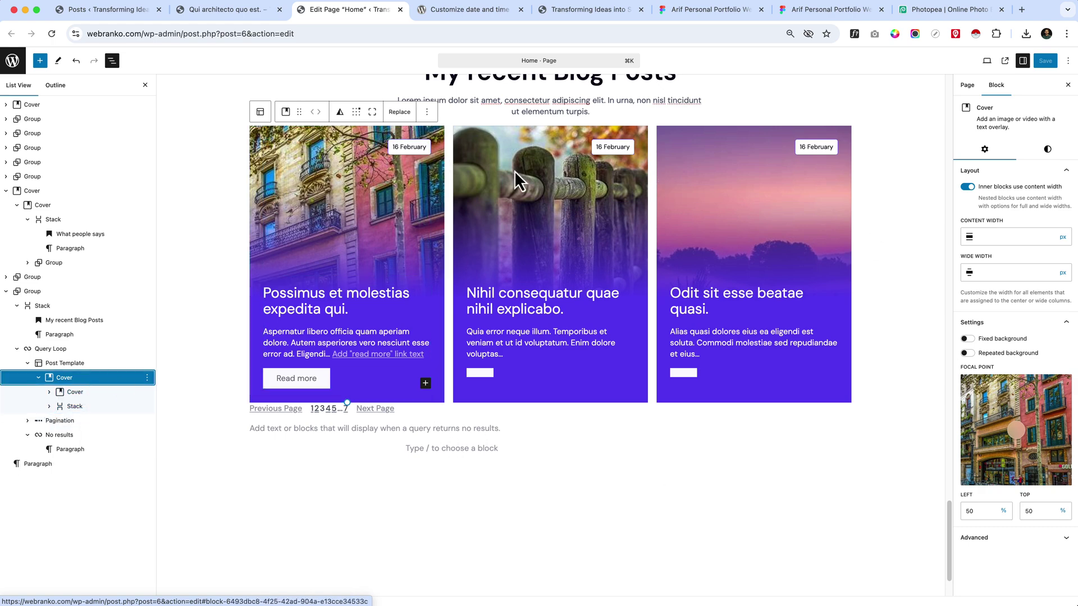
{"action": "left_click", "coordinate": [1046, 151]}
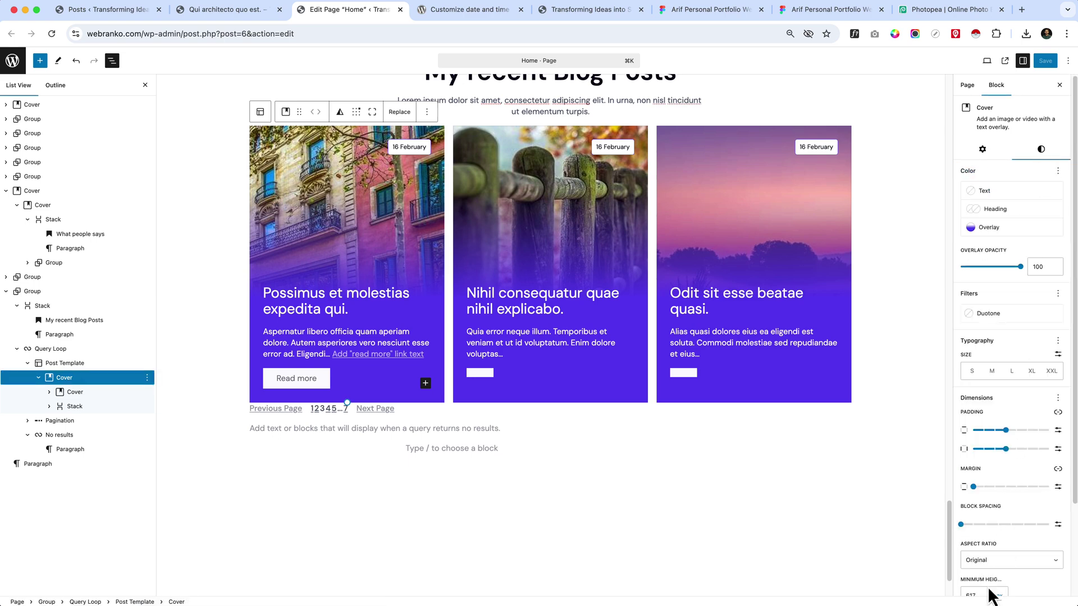
{"action": "scroll", "coordinate": [1005, 562], "scroll_direction": "down", "scroll_amount": 4}
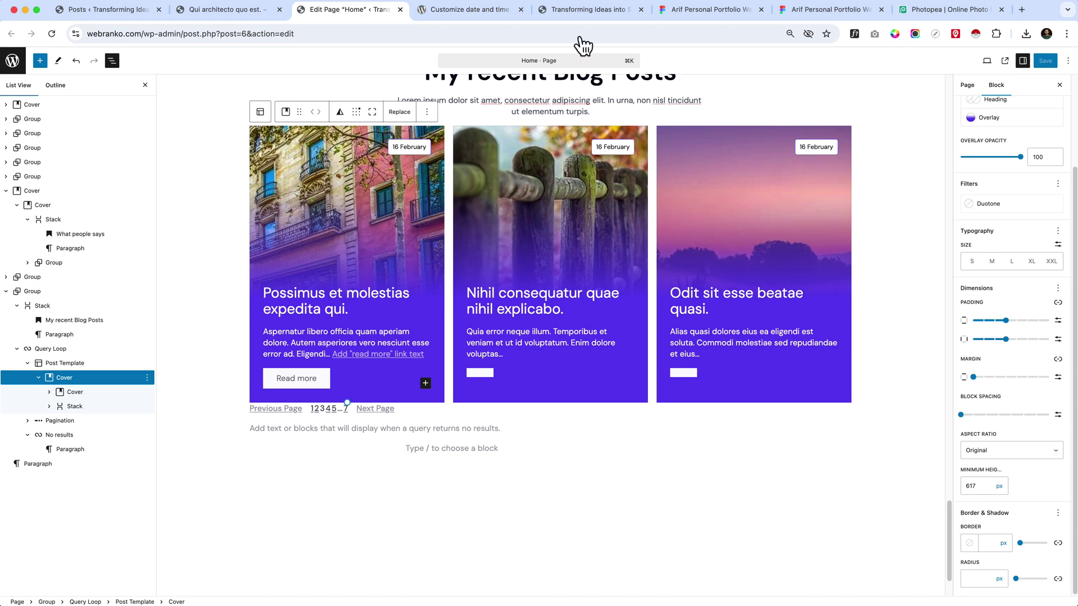
Step: Switch to the live site and review the whole Home page, from the recent clients section to the blog post cards
{"action": "left_click", "coordinate": [482, 12]}
{"action": "left_click", "coordinate": [565, 9]}
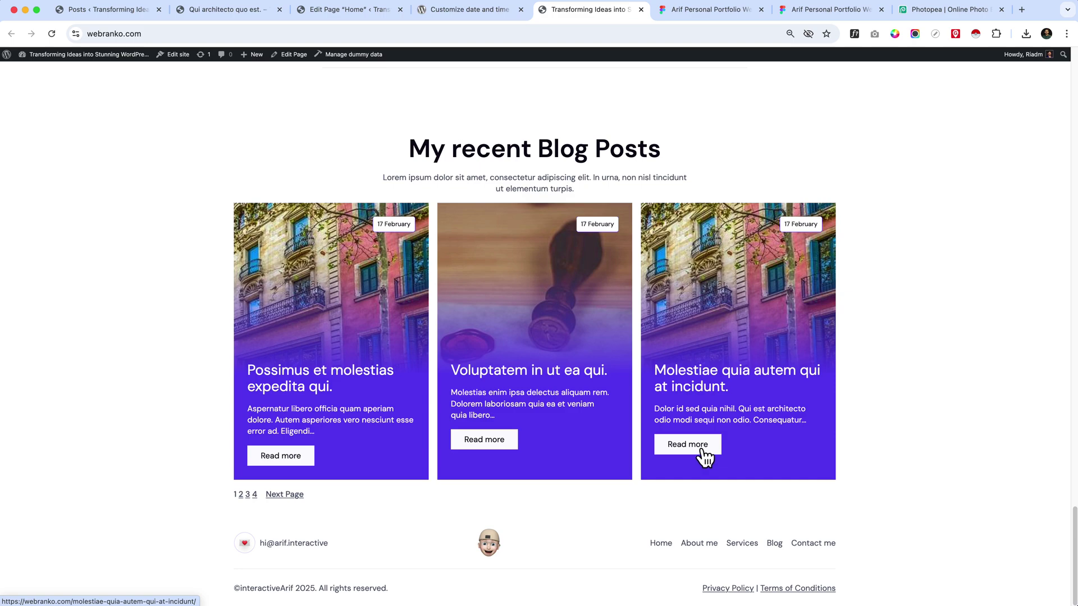
{"action": "scroll", "coordinate": [440, 396], "scroll_direction": "up", "scroll_amount": 15}
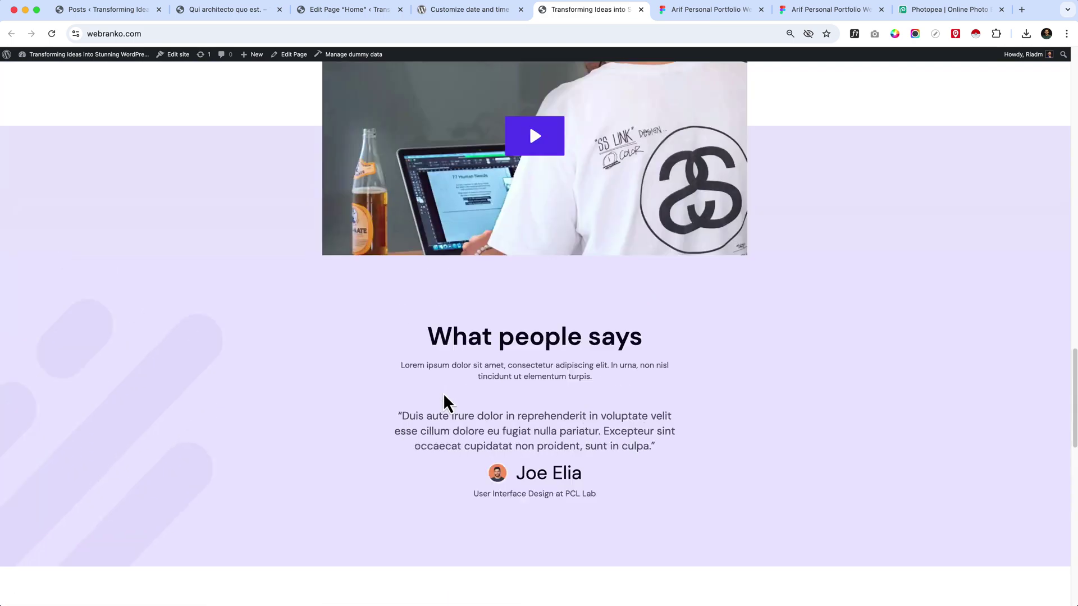
{"action": "scroll", "coordinate": [443, 393], "scroll_direction": "up", "scroll_amount": 20}
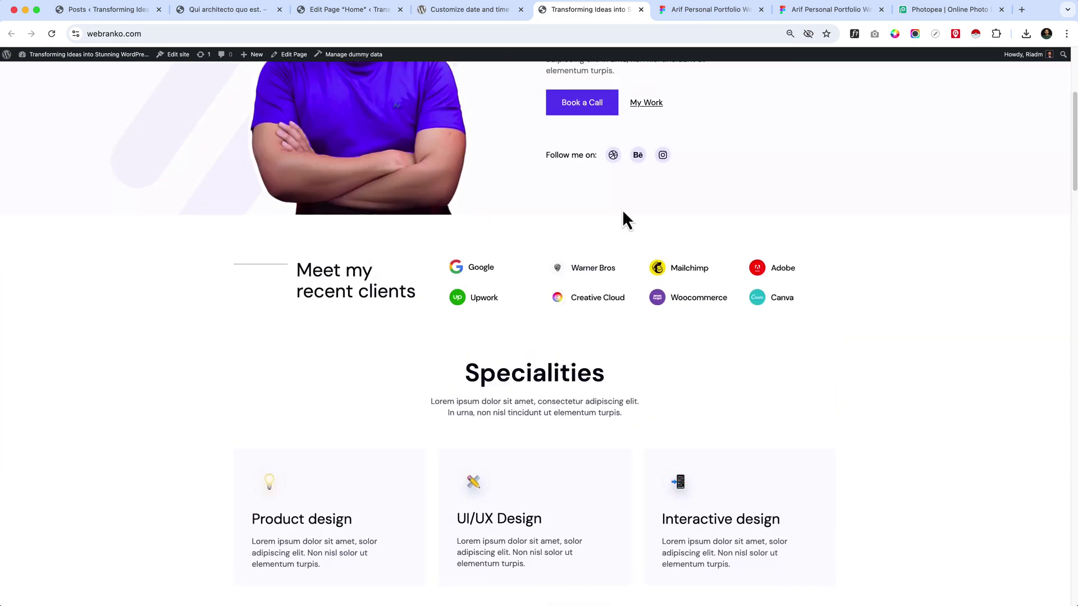
{"action": "scroll", "coordinate": [624, 212], "scroll_direction": "down", "scroll_amount": 12}
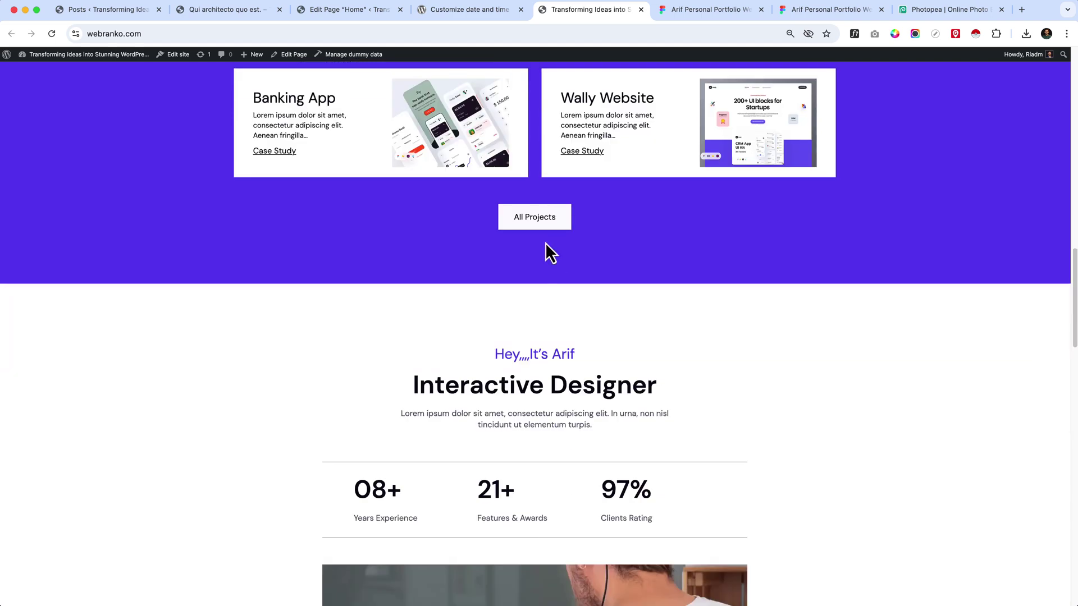
{"action": "scroll", "coordinate": [548, 270], "scroll_direction": "down", "scroll_amount": 20}
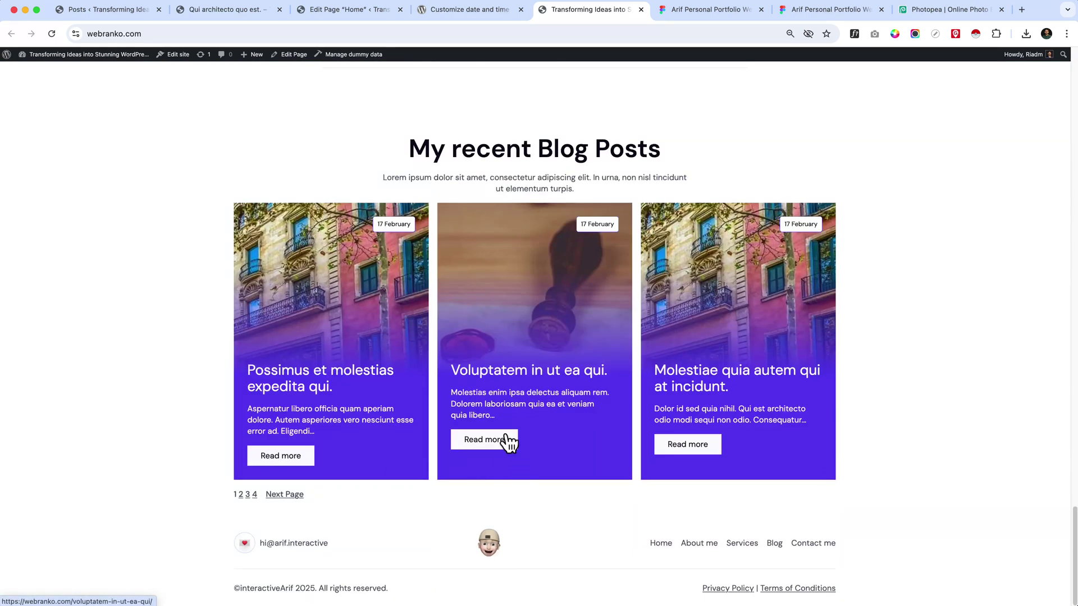
{"action": "scroll", "coordinate": [511, 441], "scroll_direction": "up", "scroll_amount": 5}
{"action": "scroll", "coordinate": [450, 449], "scroll_direction": "down", "scroll_amount": 5}
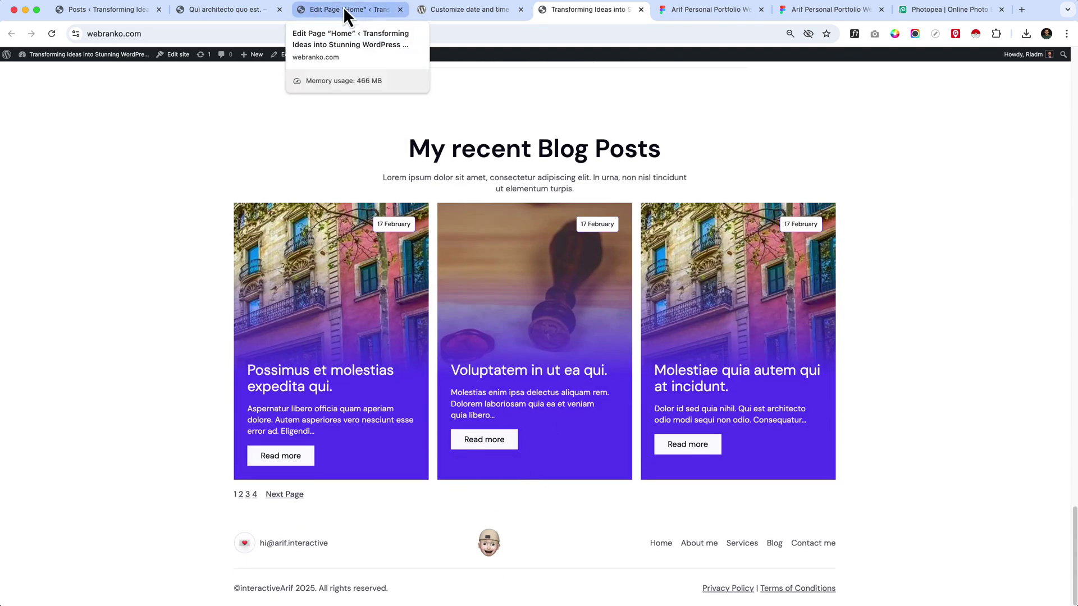
Step: In the Home page editor, fill the Query Loop's No results paragraph with "There is no blog post found!"
{"action": "left_click", "coordinate": [317, 11]}
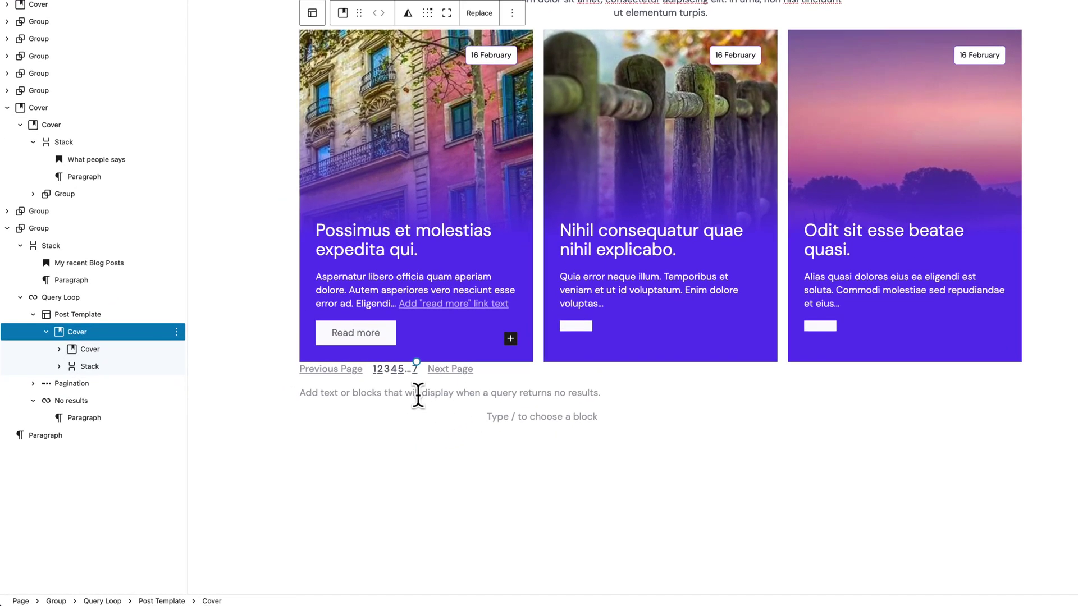
{"action": "left_click", "coordinate": [418, 396]}
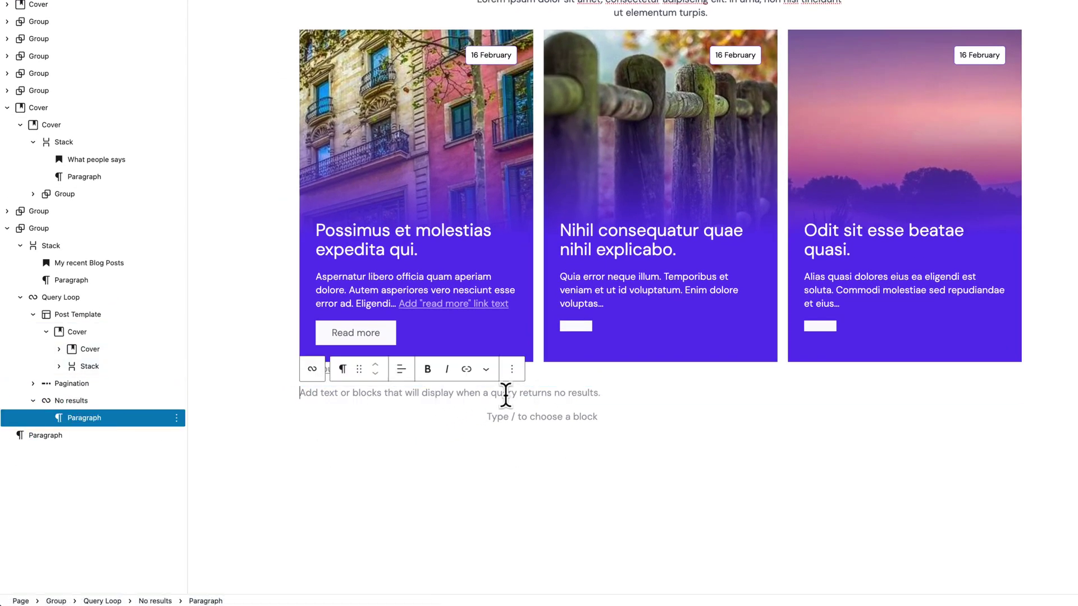
{"action": "type", "text": "There is no blog post found!"}
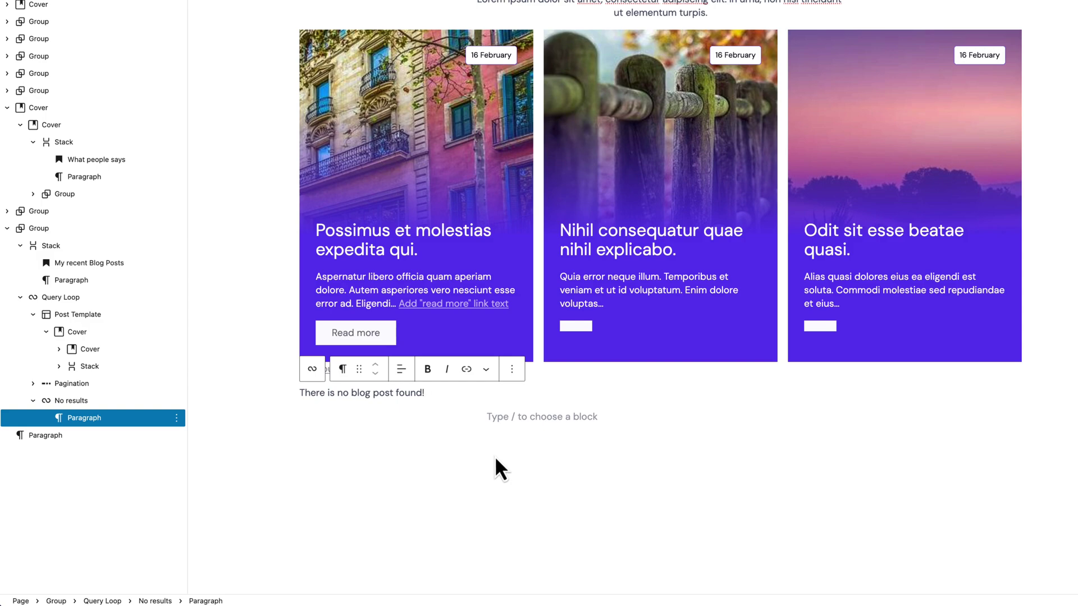
Step: Set the Pagination block's justification to space between items and display its style settings
{"action": "left_click", "coordinate": [89, 384]}
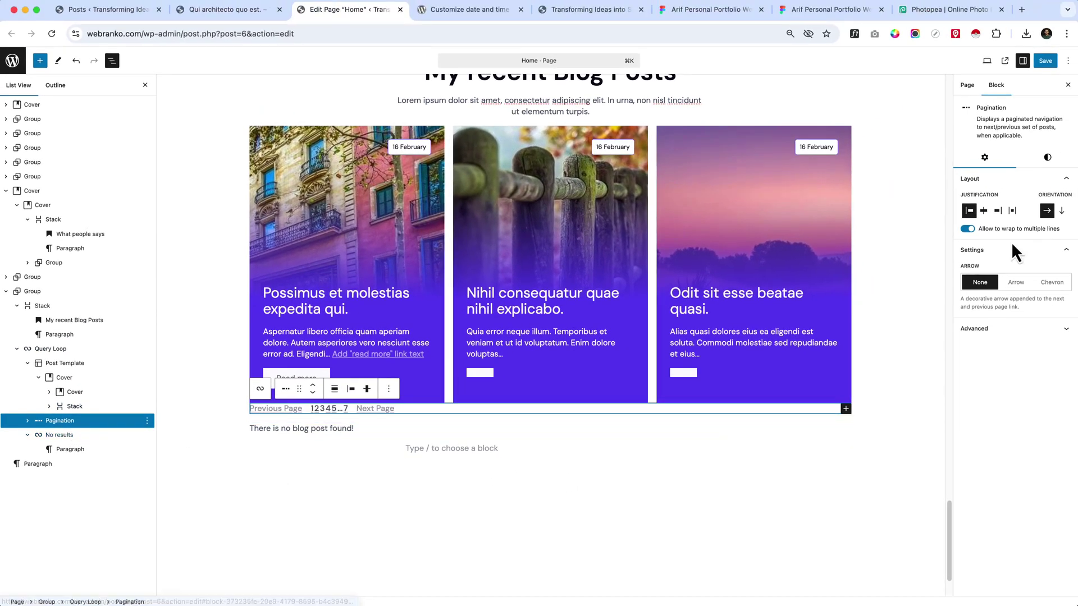
{"action": "left_click", "coordinate": [1013, 211]}
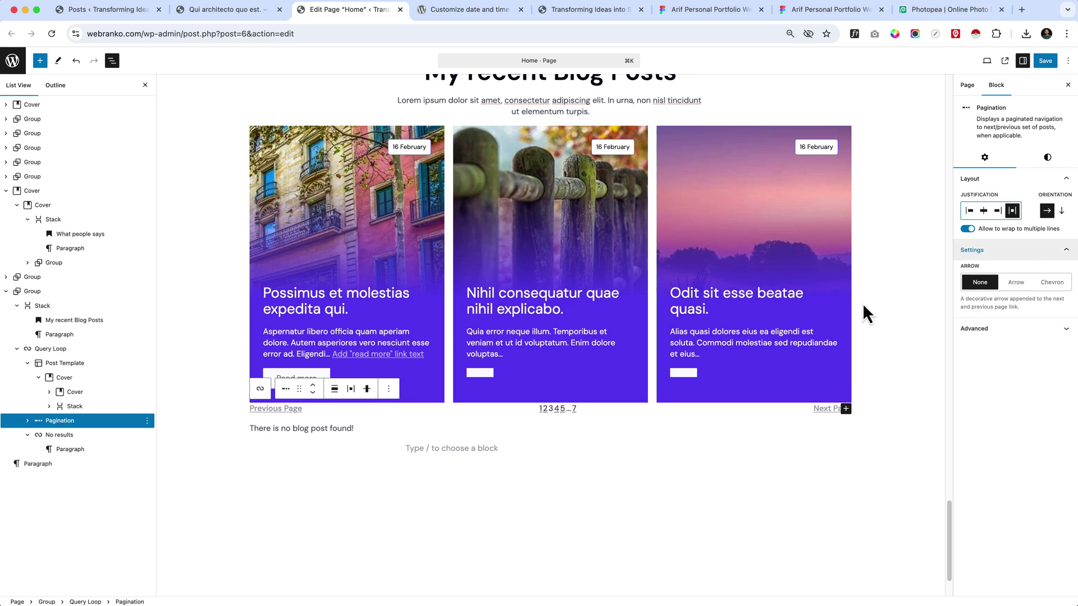
{"action": "left_click", "coordinate": [1047, 158]}
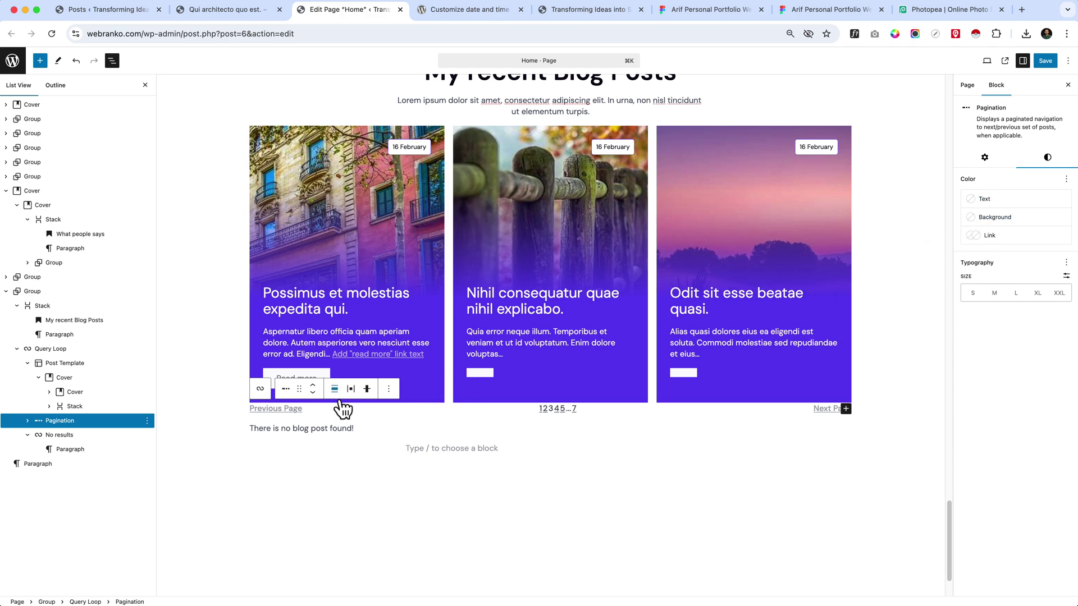
Step: Change the pagination's previous link label to "Previous Post"
{"action": "left_click", "coordinate": [283, 411]}
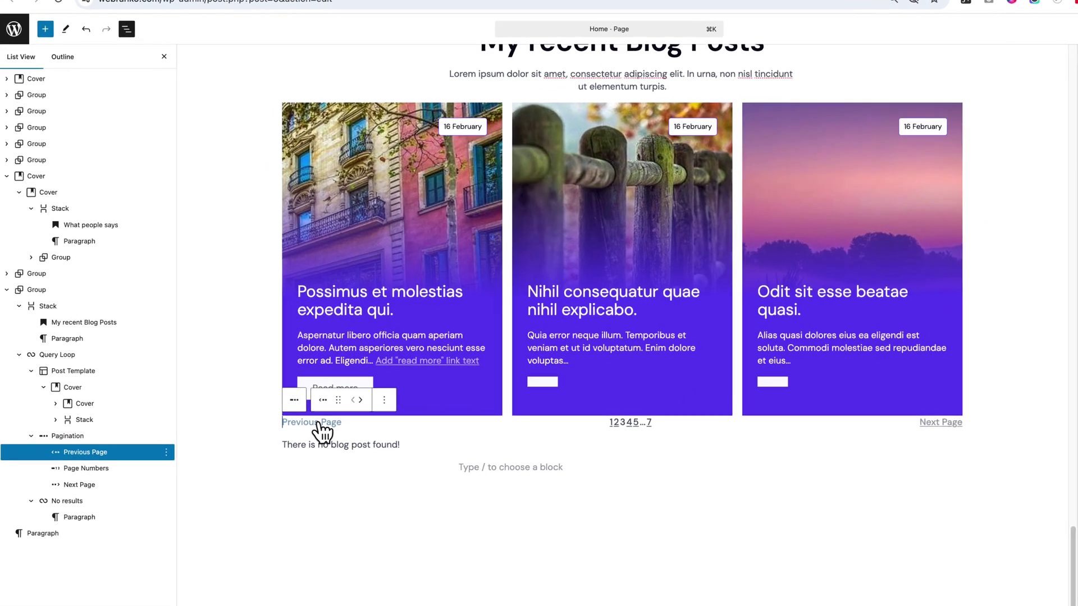
{"action": "type", "text": "Preview"}
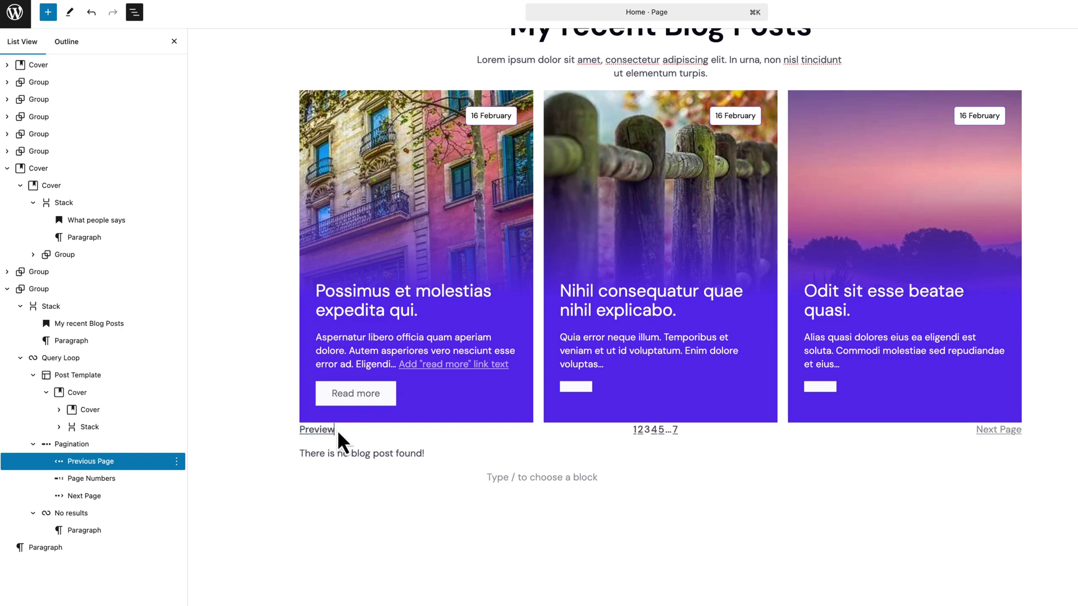
{"action": "key", "text": "BackSpace"}
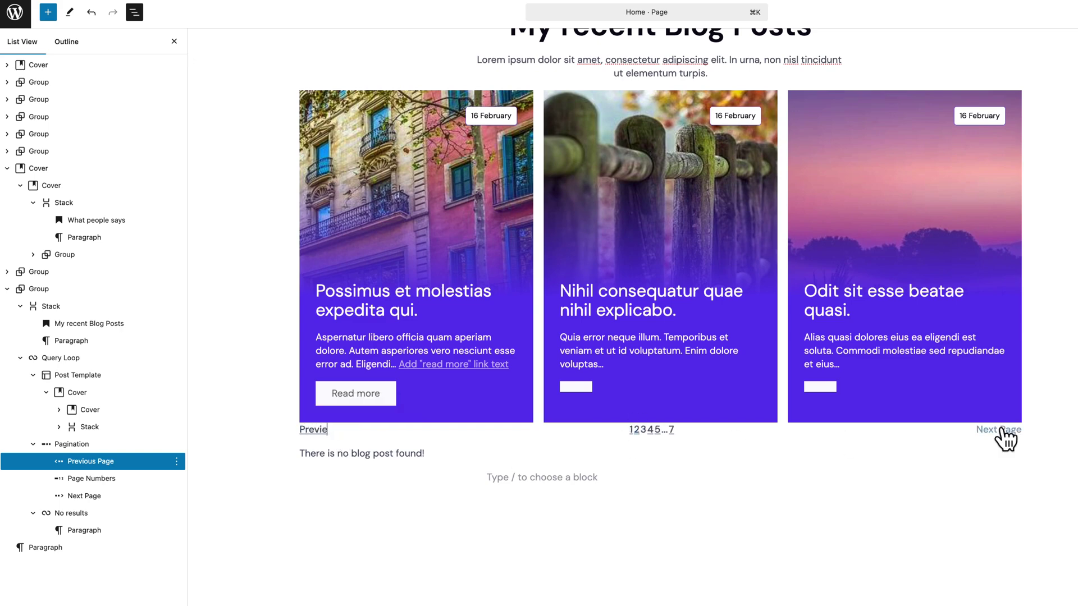
{"action": "key", "text": "BackSpace"}
{"action": "type", "text": "ous Page"}
{"action": "key", "text": "BackSpace"}
{"action": "key", "text": "BackSpace"}
{"action": "key", "text": "BackSpace"}
{"action": "key", "text": "BackSpace"}
{"action": "type", "text": "Post"}
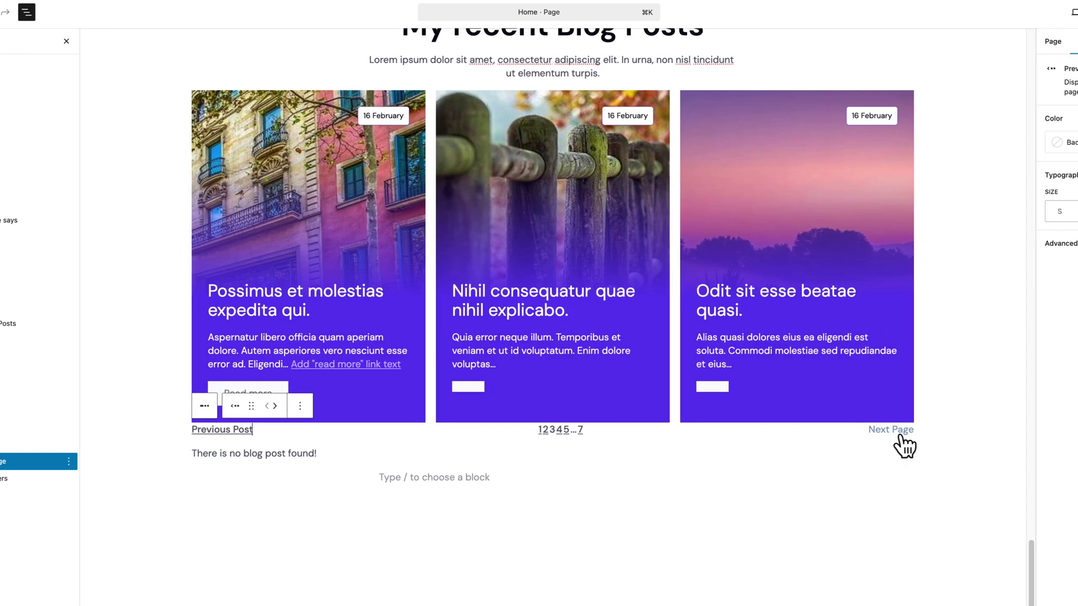
Step: Change the pagination's next link label to "Next Post"
{"action": "left_click", "coordinate": [929, 434]}
{"action": "type", "text": "Next Page"}
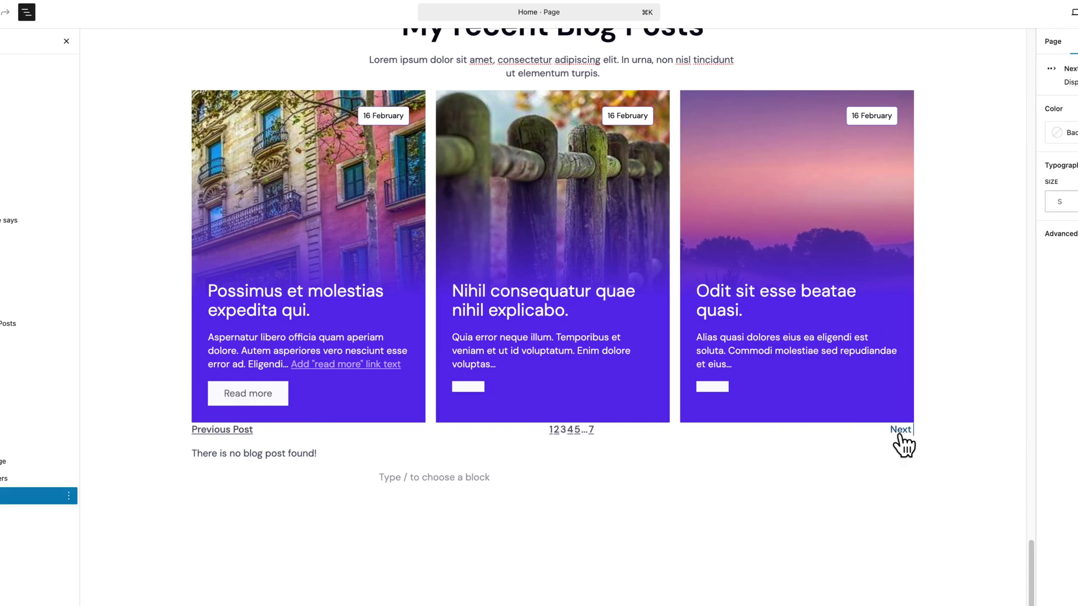
{"action": "key", "text": "BackSpace"}
{"action": "key", "text": "BackSpace"}
{"action": "key", "text": "BackSpace"}
{"action": "key", "text": "BackSpace"}
{"action": "type", "text": "Post"}
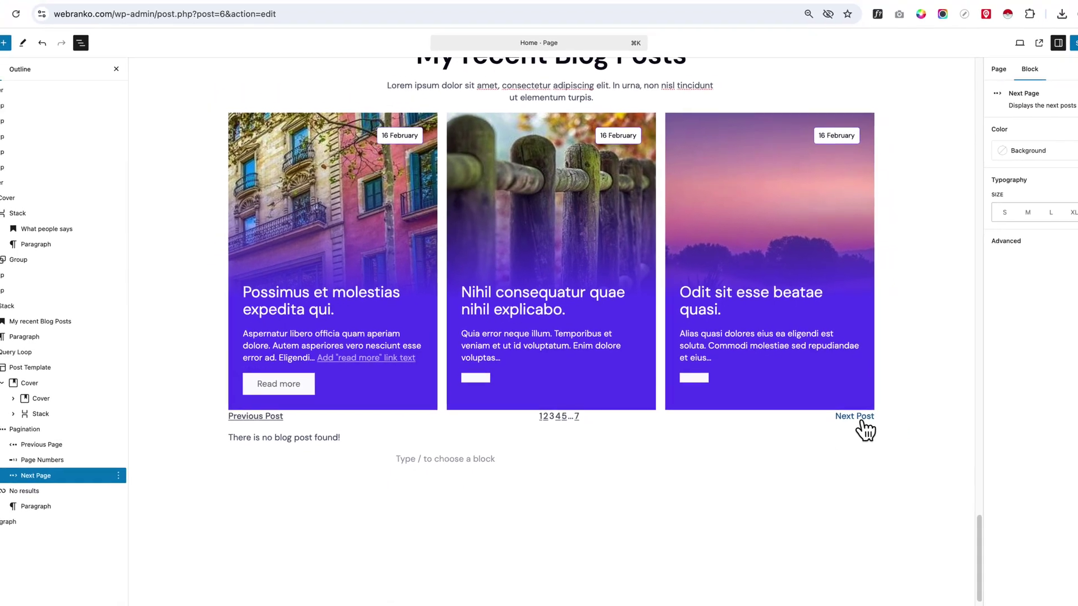
Step: Insert a Spacer block before the Pagination and shrink it to about 29 px high
{"action": "left_click", "coordinate": [49, 431]}
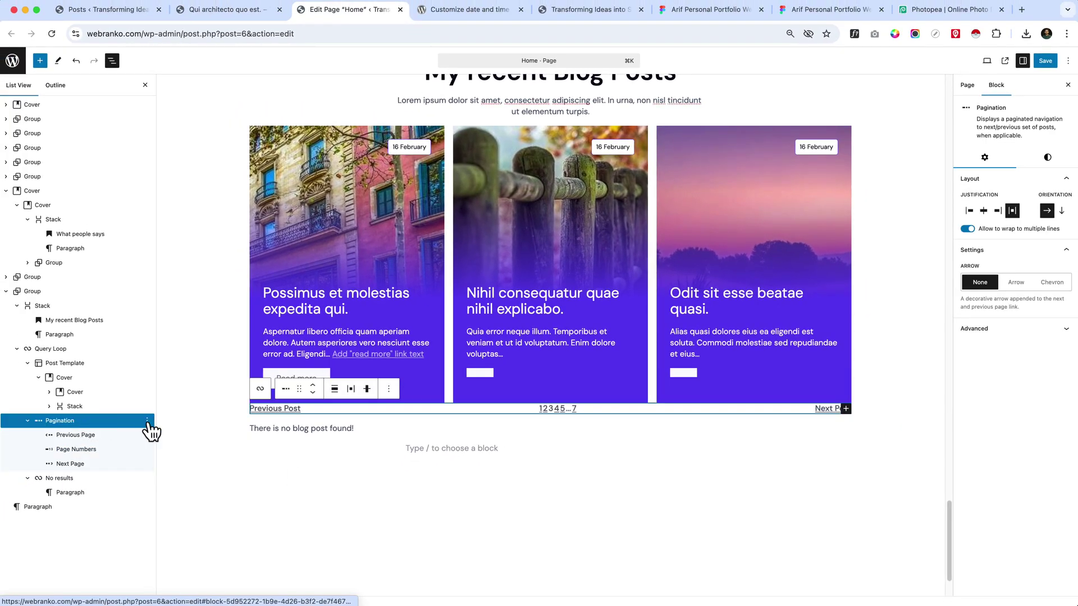
{"action": "left_click", "coordinate": [147, 422]}
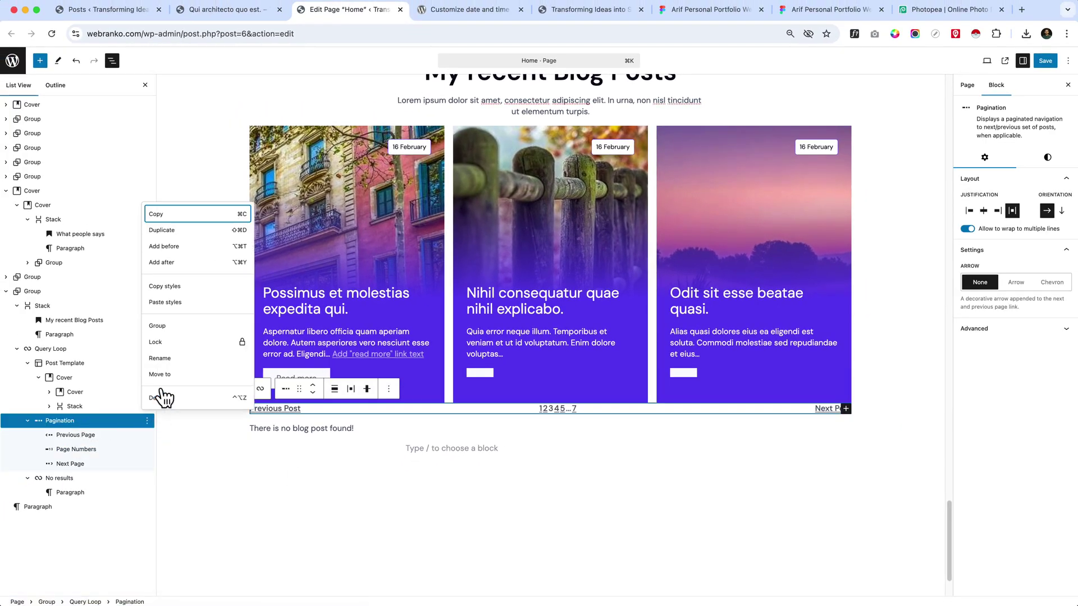
{"action": "left_click", "coordinate": [187, 249]}
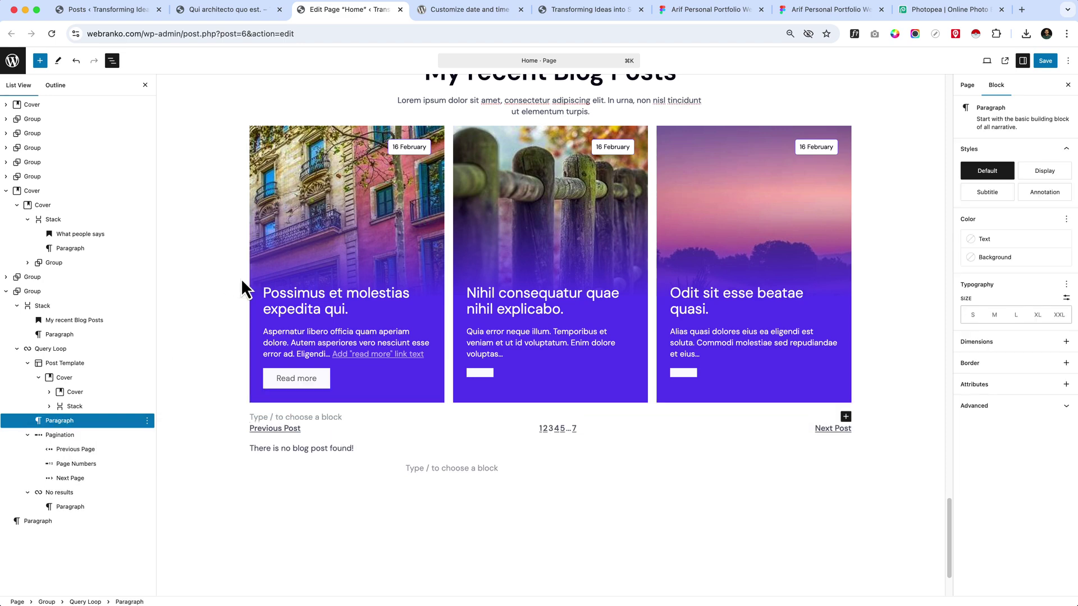
{"action": "type", "text": "/spacer"}
{"action": "key", "text": "Return"}
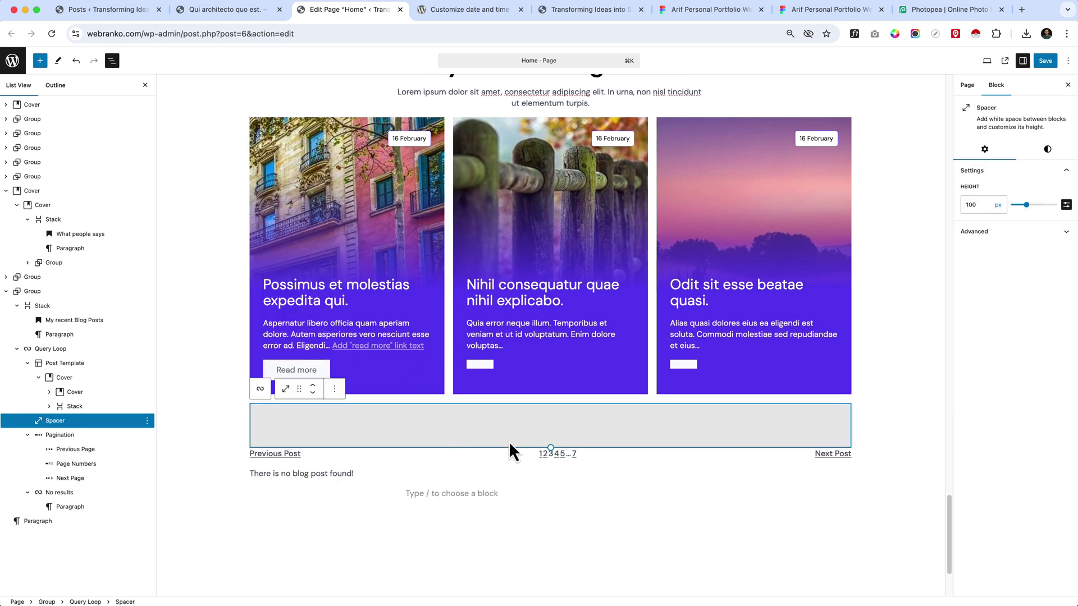
{"action": "left_click_drag", "start_coordinate": [545, 447], "coordinate": [549, 414]}
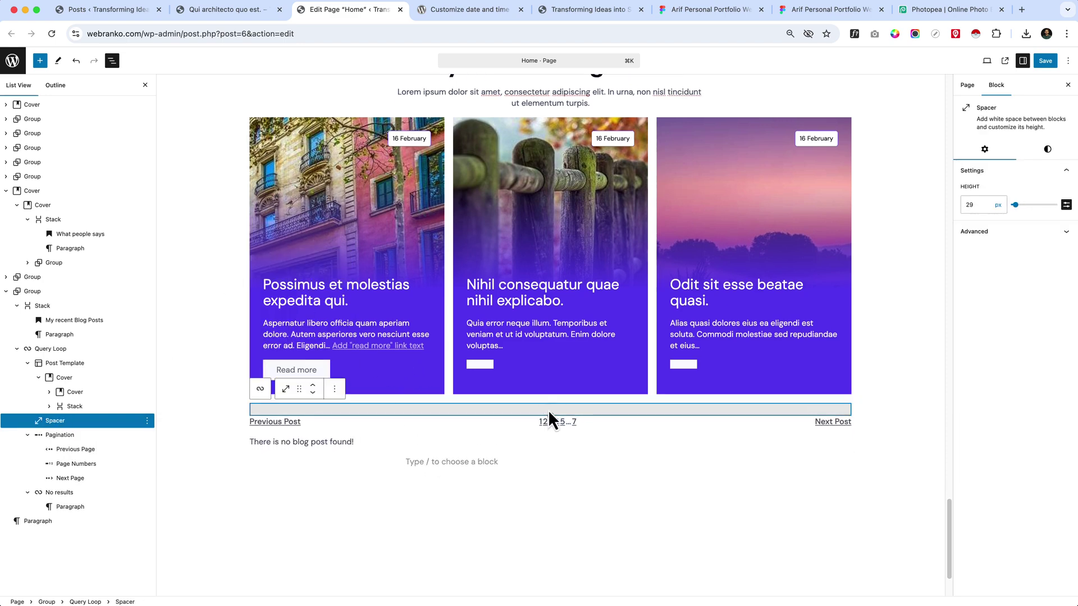
Step: Set the Pagination block's arrow style to Arrow and save the Home page
{"action": "left_click", "coordinate": [460, 465]}
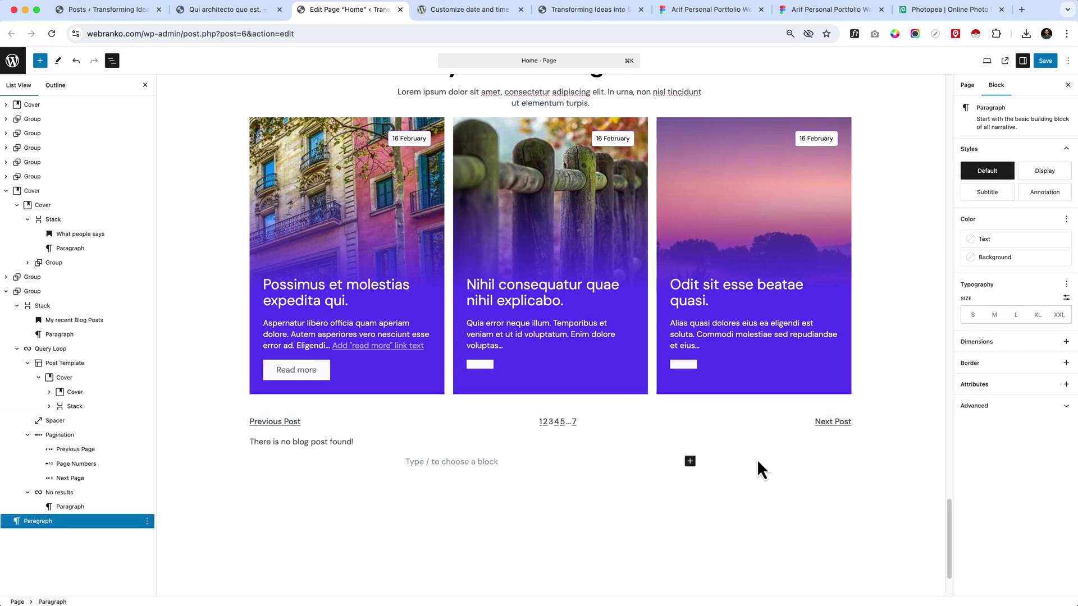
{"action": "left_click", "coordinate": [113, 464]}
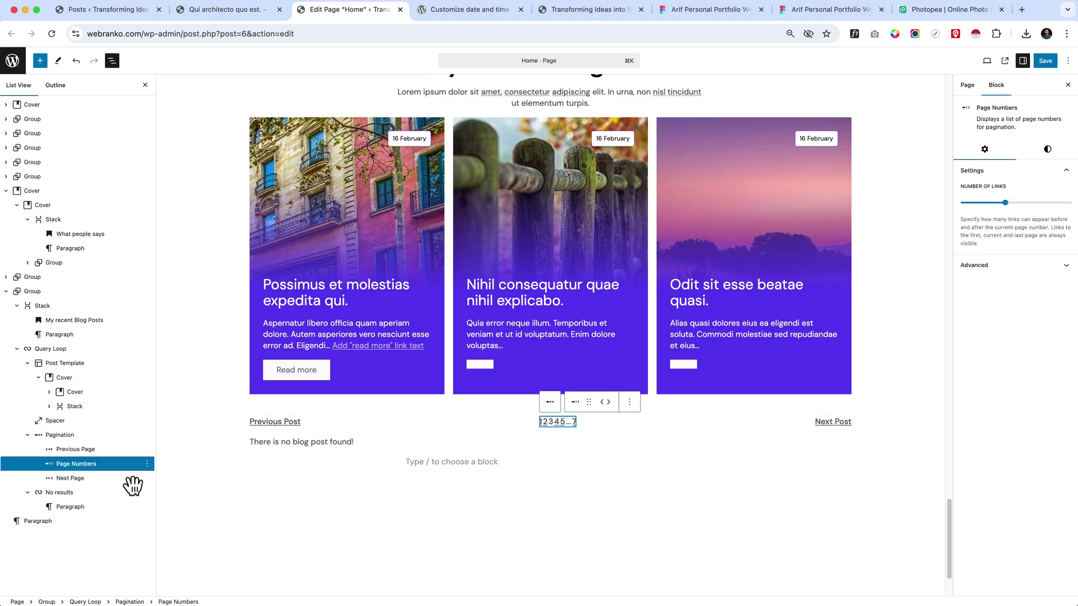
{"action": "left_click", "coordinate": [74, 440]}
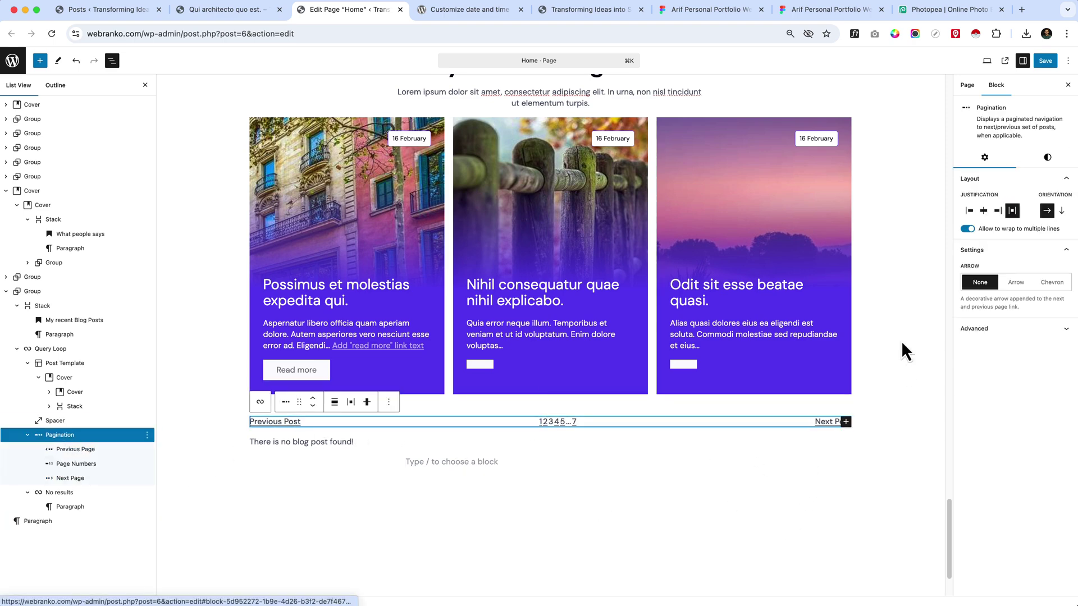
{"action": "left_click", "coordinate": [1018, 283]}
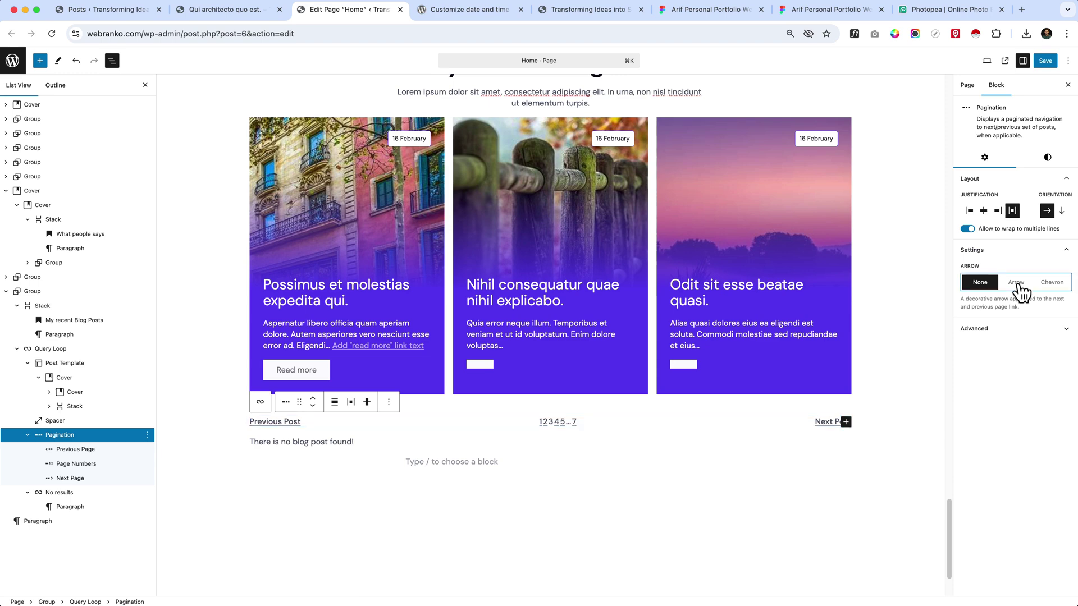
{"action": "left_click", "coordinate": [1058, 286]}
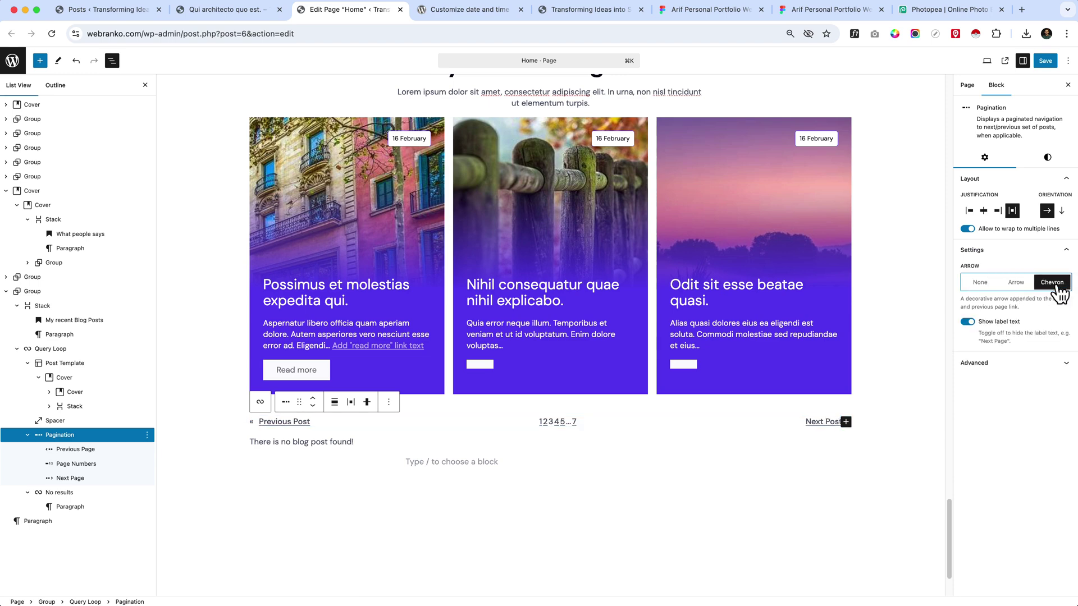
{"action": "left_click", "coordinate": [1016, 282]}
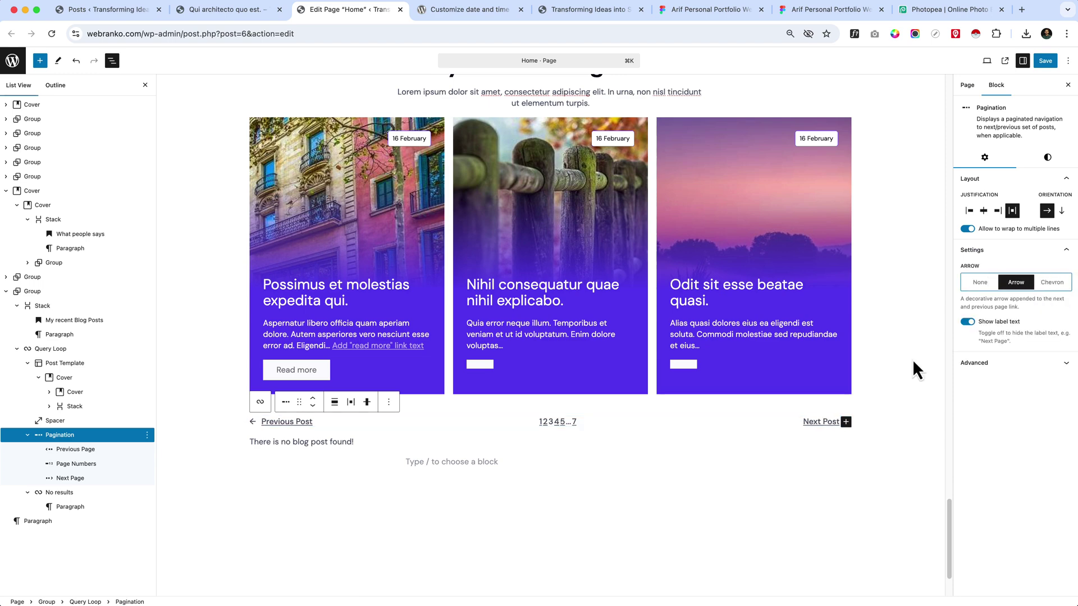
{"action": "left_click", "coordinate": [1044, 63]}
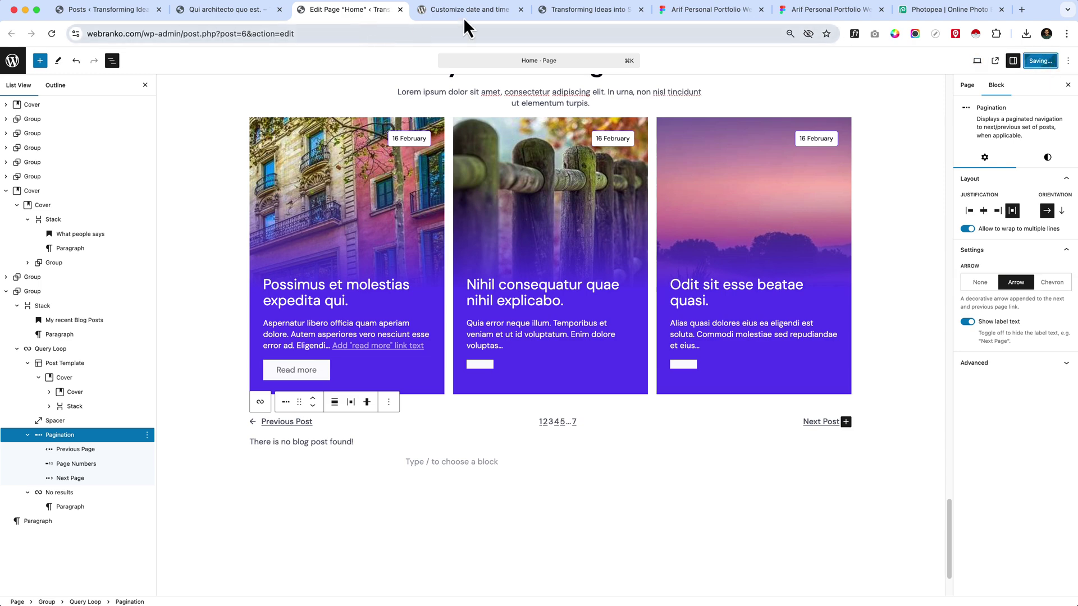
Step: Close the date and time documentation page, reload the live home page at 100% zoom and examine its blog posts pagination
{"action": "left_click", "coordinate": [520, 9]}
{"action": "left_click", "coordinate": [481, 11]}
{"action": "left_click", "coordinate": [476, 32]}
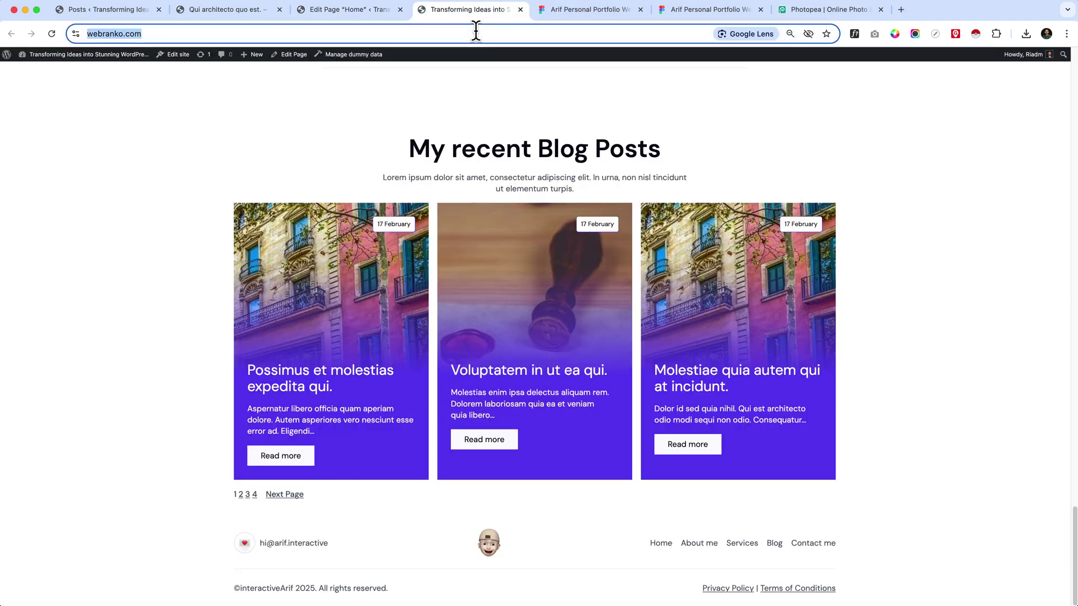
{"action": "key", "text": "Return"}
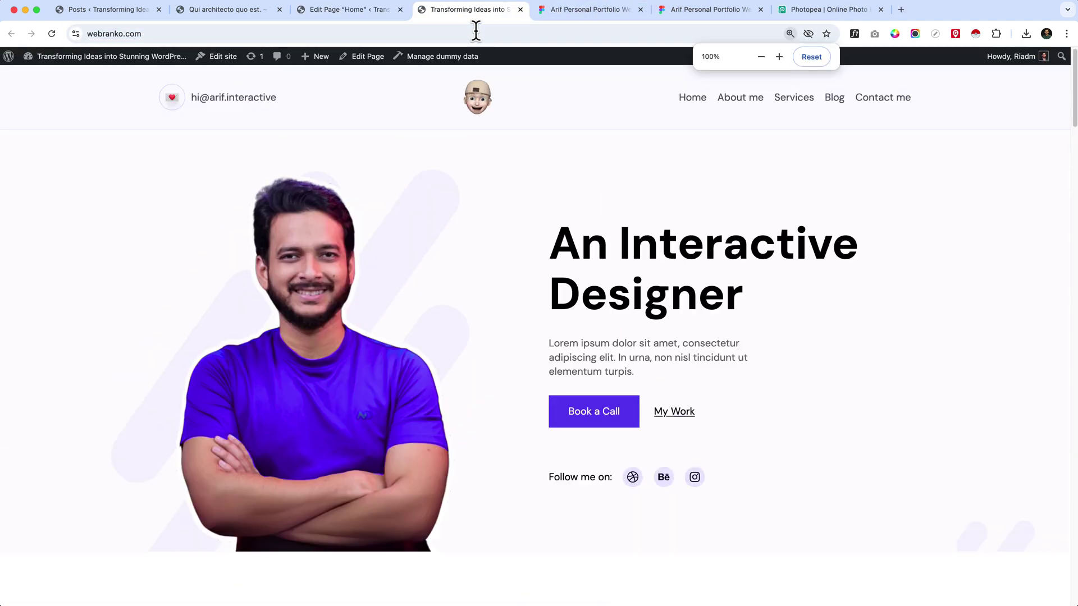
{"action": "key", "text": "super+0"}
{"action": "scroll", "coordinate": [636, 303], "scroll_direction": "down", "scroll_amount": 15}
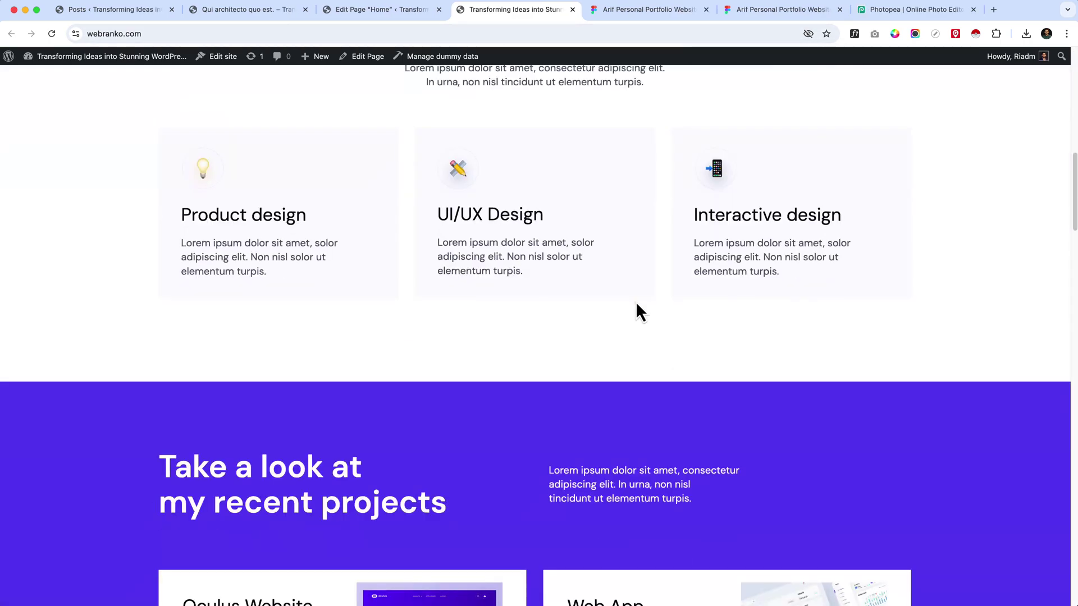
{"action": "scroll", "coordinate": [637, 306], "scroll_direction": "down", "scroll_amount": 20}
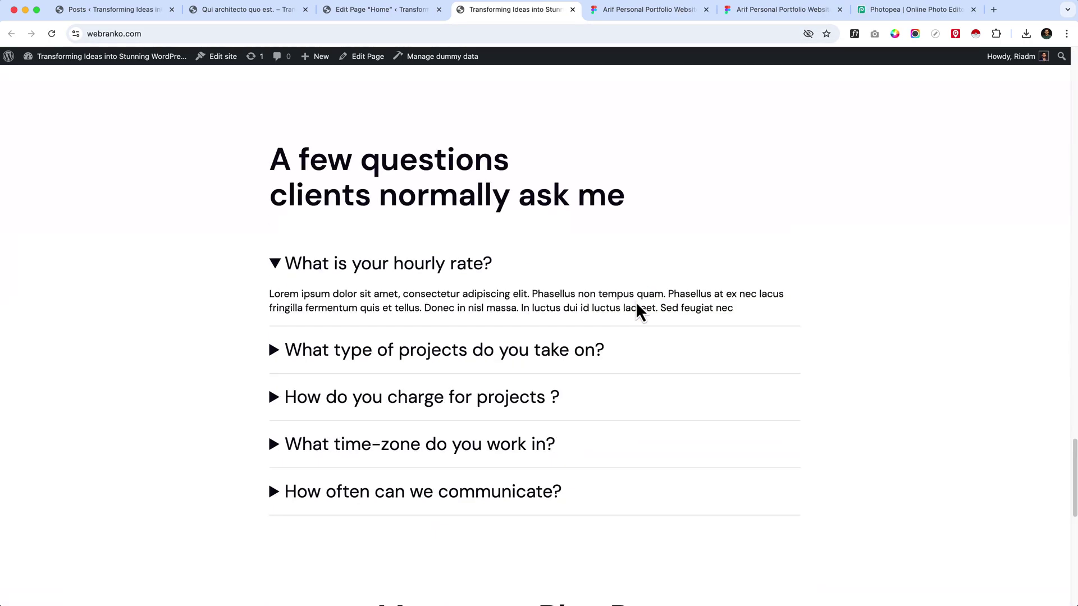
{"action": "scroll", "coordinate": [636, 303], "scroll_direction": "down", "scroll_amount": 10}
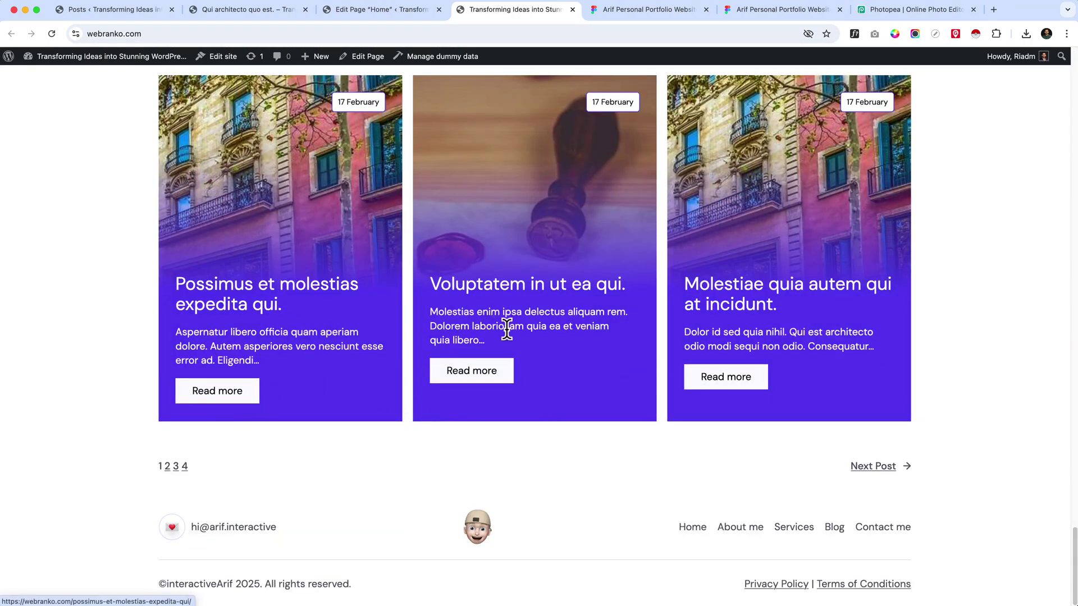
Step: Inspect the live page in the developer tools' responsive view at 569 px wide and examine the blog cards
{"action": "right_click", "coordinate": [425, 440]}
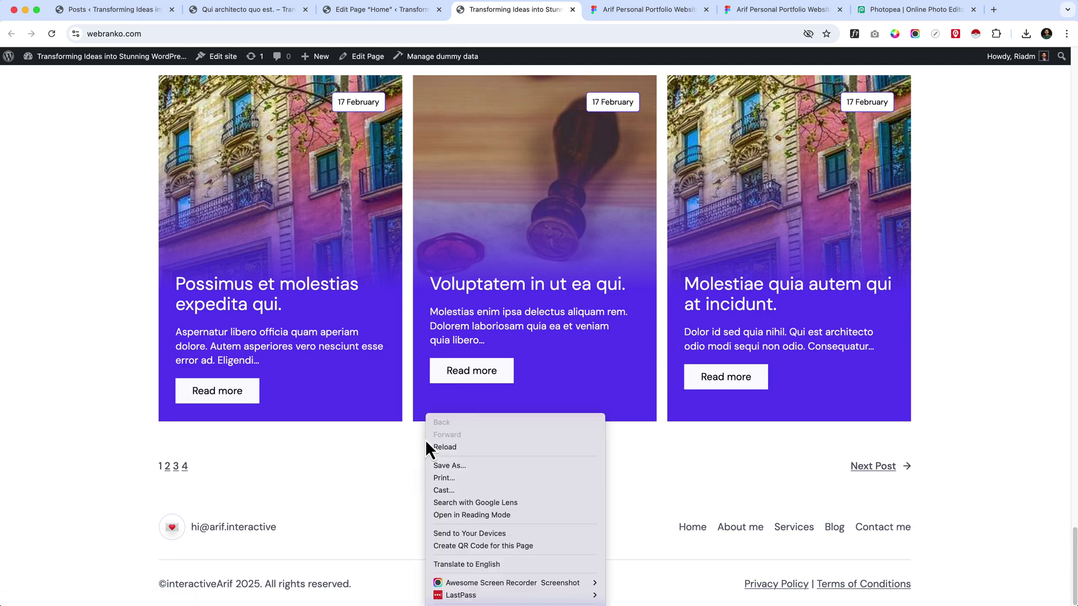
{"action": "left_click", "coordinate": [449, 601]}
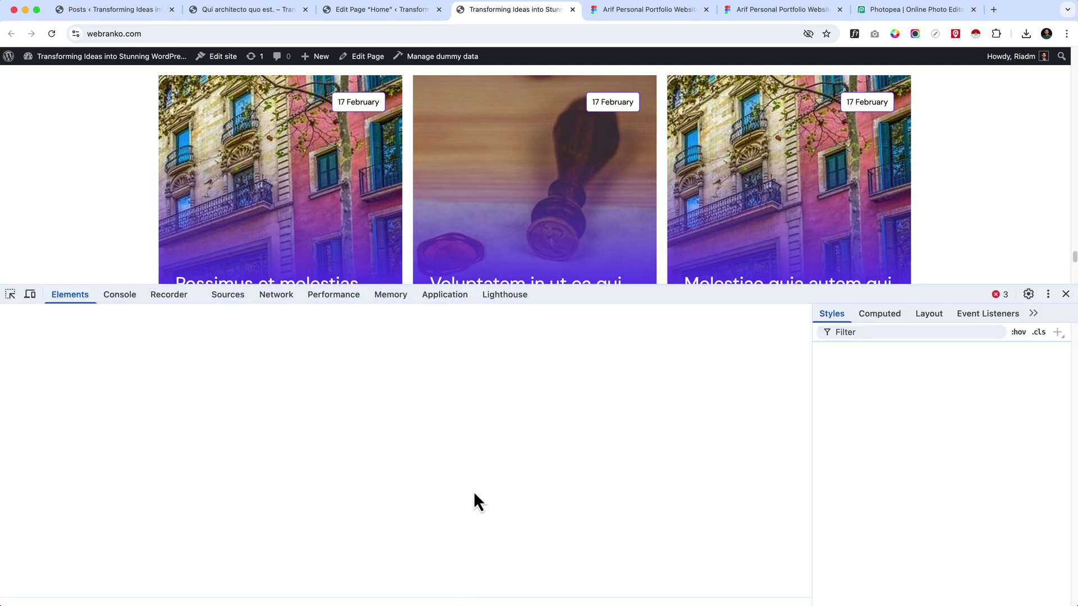
{"action": "left_click", "coordinate": [30, 294]}
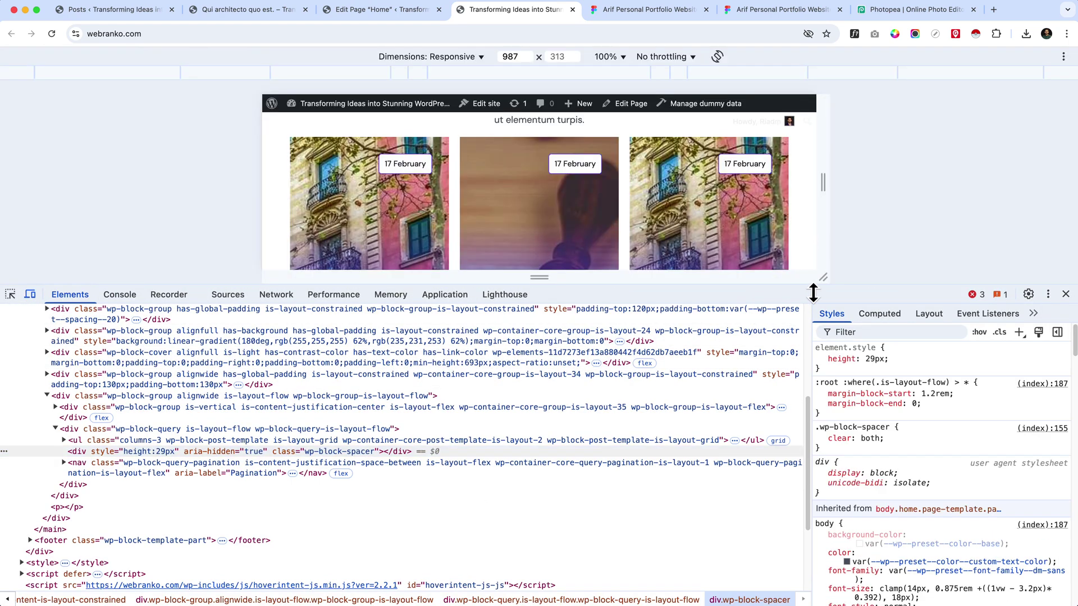
{"action": "left_click_drag", "start_coordinate": [814, 286], "coordinate": [814, 567]}
{"action": "left_click_drag", "start_coordinate": [821, 353], "coordinate": [709, 329]}
{"action": "scroll", "coordinate": [597, 427], "scroll_direction": "down", "scroll_amount": 10}
{"action": "scroll", "coordinate": [565, 428], "scroll_direction": "down", "scroll_amount": 15}
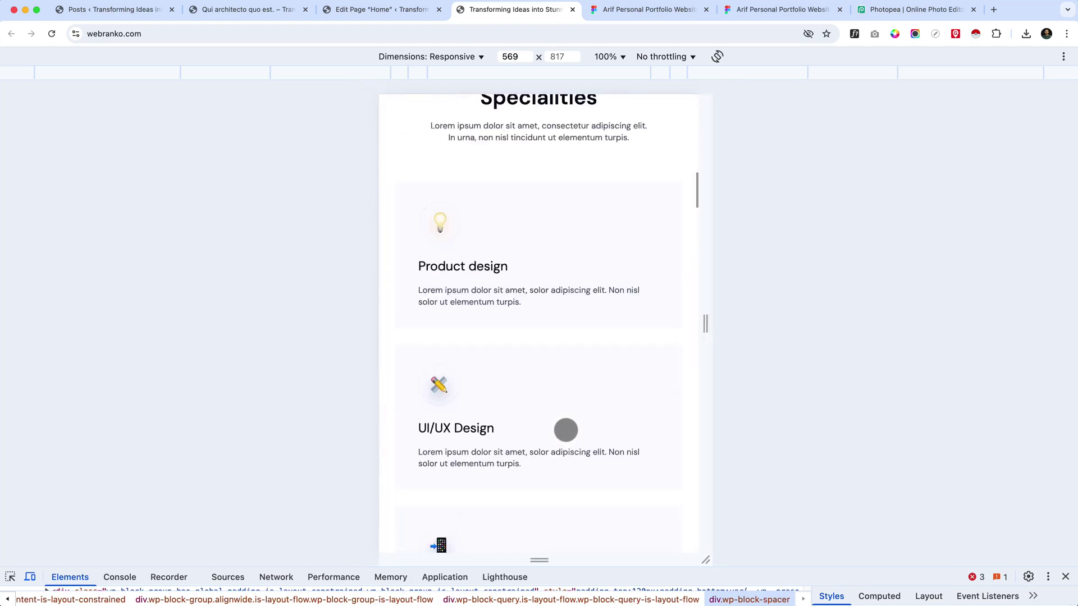
{"action": "scroll", "coordinate": [566, 429], "scroll_direction": "down", "scroll_amount": 20}
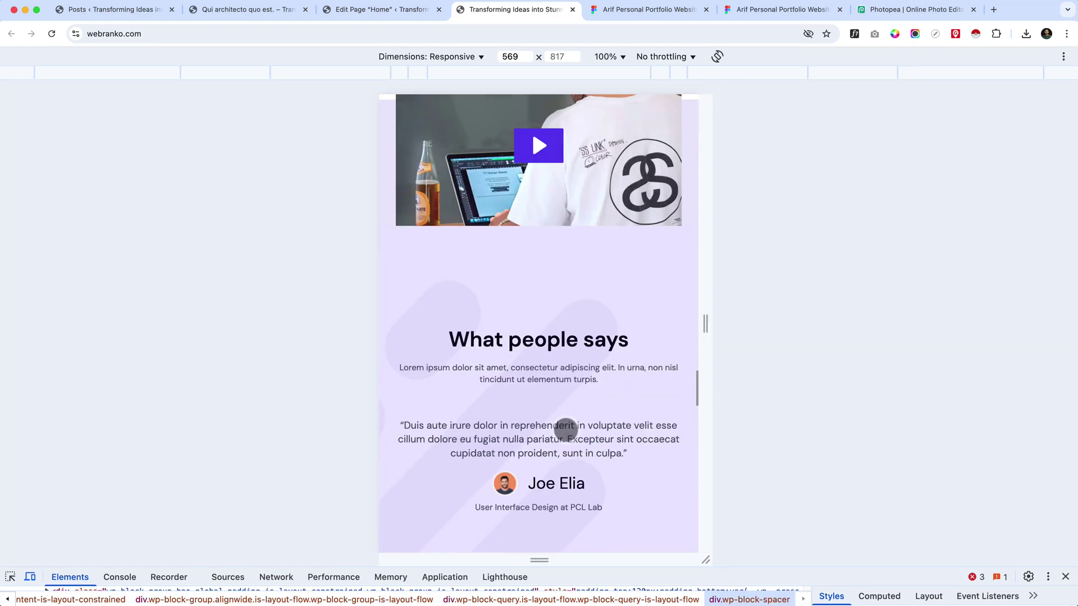
{"action": "scroll", "coordinate": [566, 430], "scroll_direction": "down", "scroll_amount": 5}
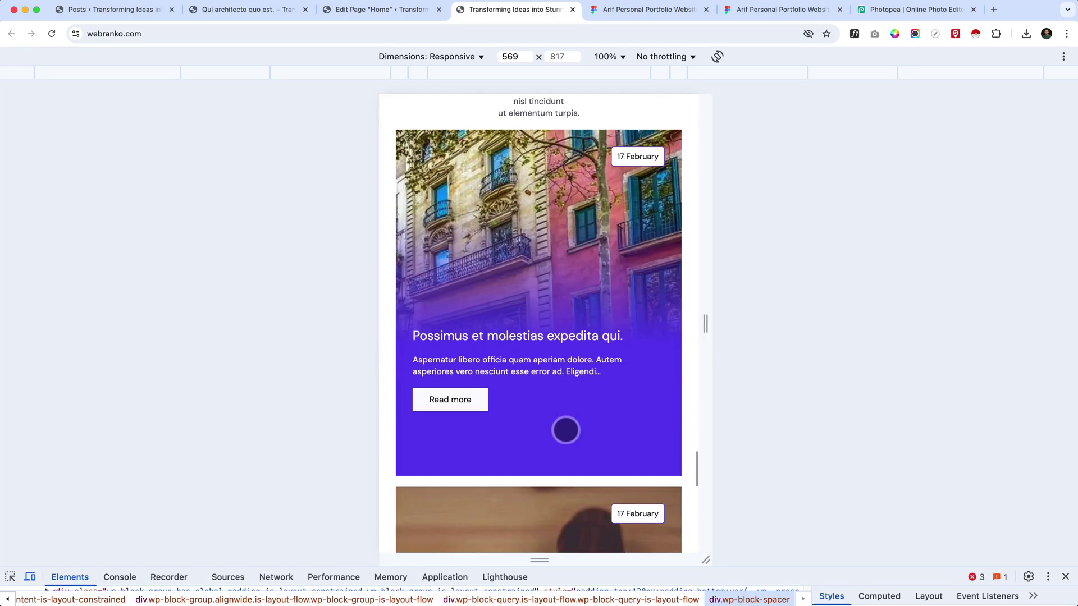
Step: Narrow the responsive preview to 438 px, check the stacked blog cards and pagination, and close the developer tools
{"action": "left_click_drag", "start_coordinate": [704, 329], "coordinate": [669, 337]}
{"action": "scroll", "coordinate": [576, 404], "scroll_direction": "down", "scroll_amount": 6}
{"action": "scroll", "coordinate": [577, 412], "scroll_direction": "down", "scroll_amount": 6}
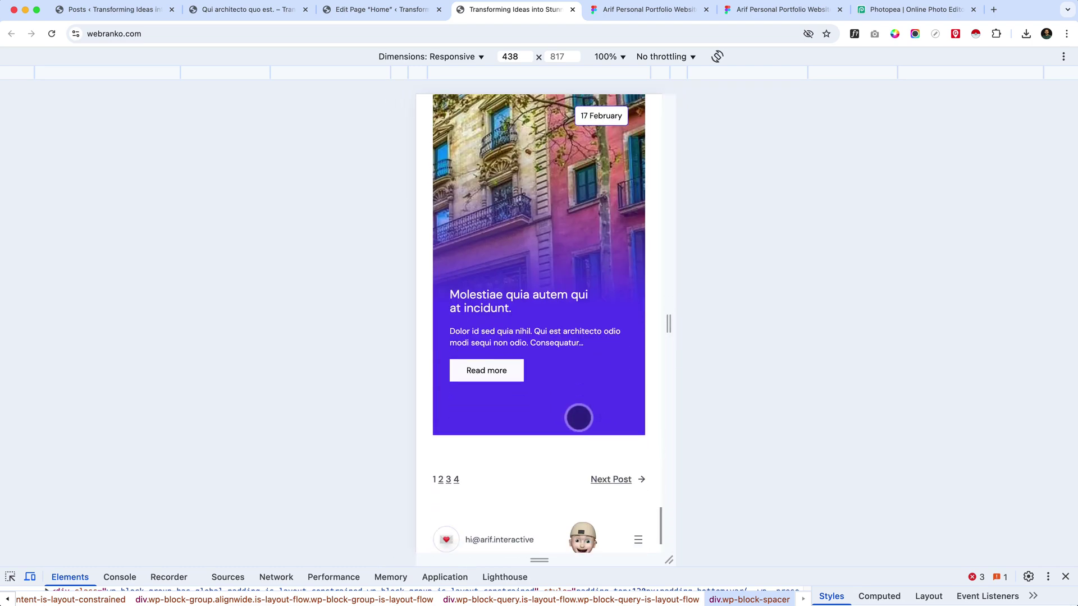
{"action": "left_click", "coordinate": [1065, 577]}
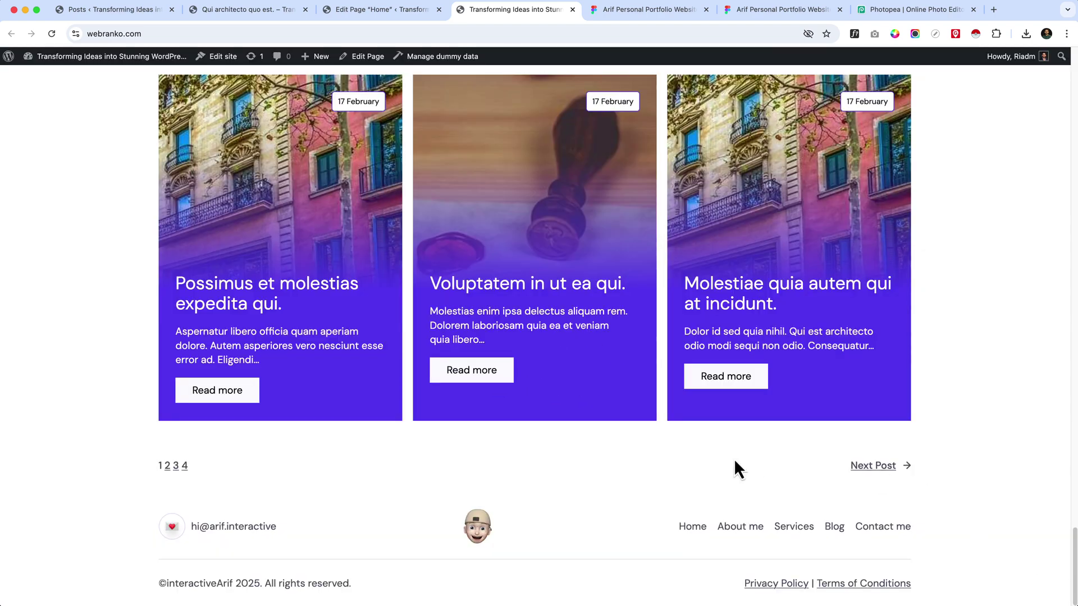
Step: Return to the Home page editor and review the area around the blog posts section
{"action": "key", "text": "super+alt+Left"}
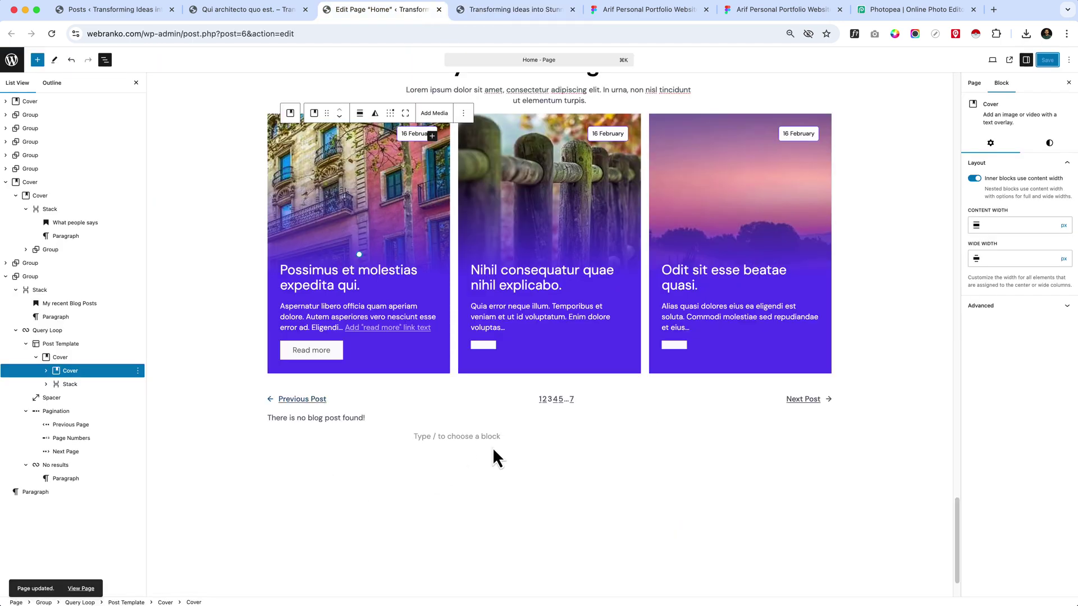
{"action": "scroll", "coordinate": [492, 449], "scroll_direction": "up", "scroll_amount": 7}
{"action": "scroll", "coordinate": [493, 449], "scroll_direction": "down", "scroll_amount": 6}
{"action": "scroll", "coordinate": [491, 448], "scroll_direction": "down", "scroll_amount": 4}
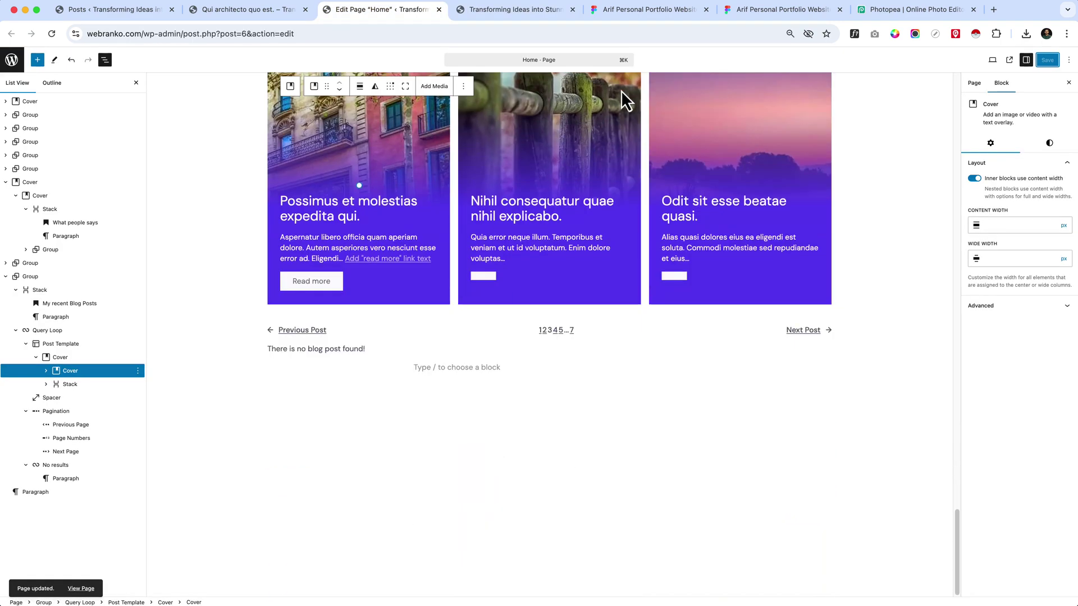
Step: Switch to the Figma design and examine the "Got a project? Let's talk" section below the blog posts
{"action": "left_click", "coordinate": [632, 12]}
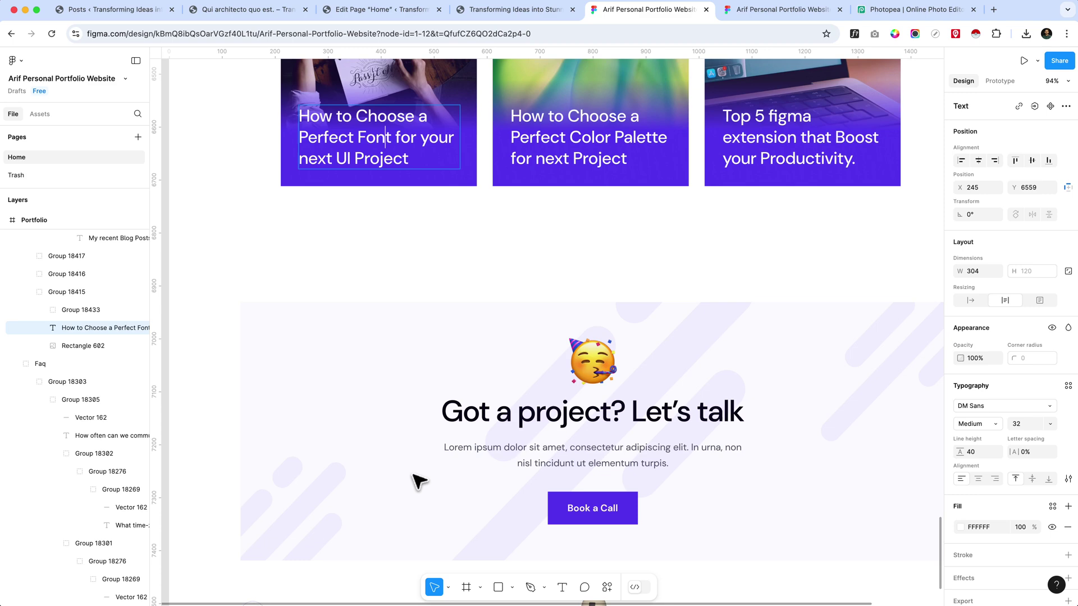
{"action": "scroll", "coordinate": [371, 450], "scroll_direction": "down", "scroll_amount": 5}
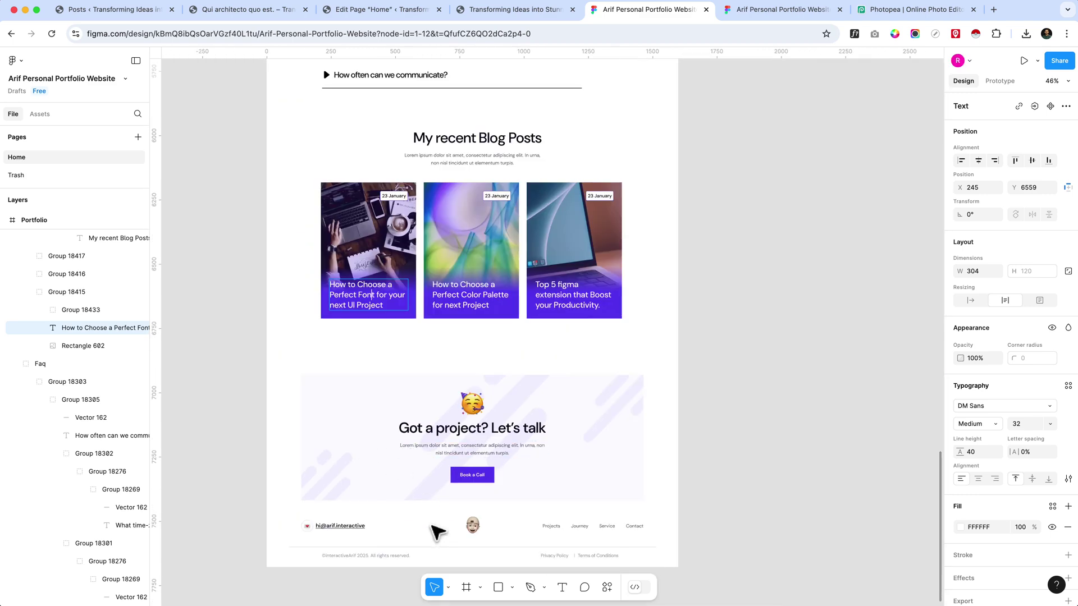
{"action": "scroll", "coordinate": [438, 533], "scroll_direction": "up", "scroll_amount": 1}
{"action": "scroll", "coordinate": [436, 522], "scroll_direction": "down", "scroll_amount": 3}
{"action": "scroll", "coordinate": [442, 391], "scroll_direction": "up", "scroll_amount": 3}
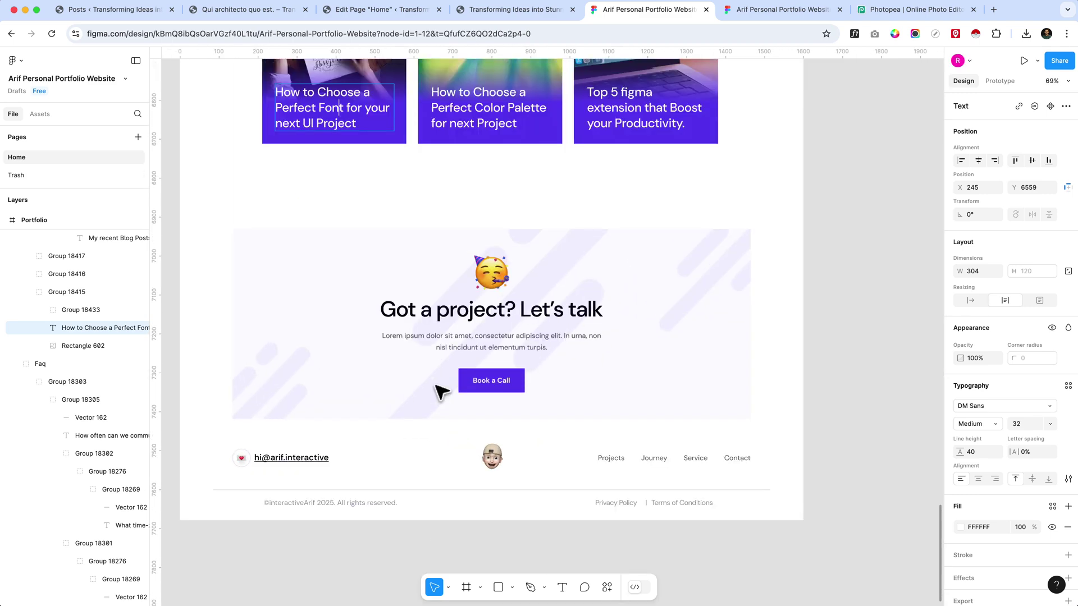